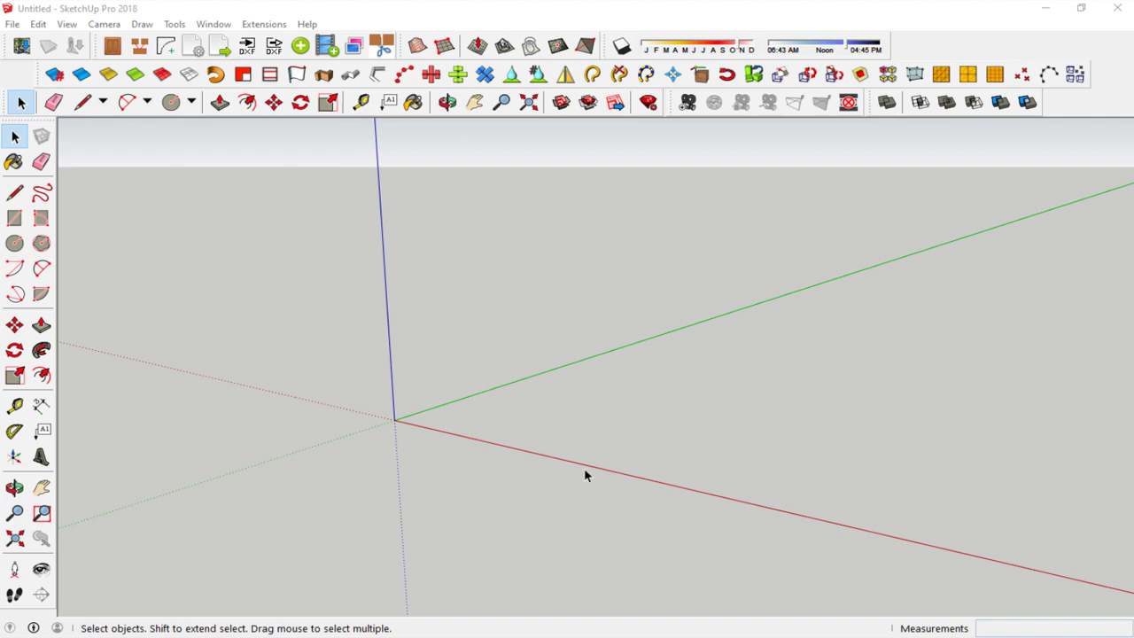
# Step: Set the Model Info length units to Decimal centimetres with 0.0cm precision
pyautogui.click(66, 24)
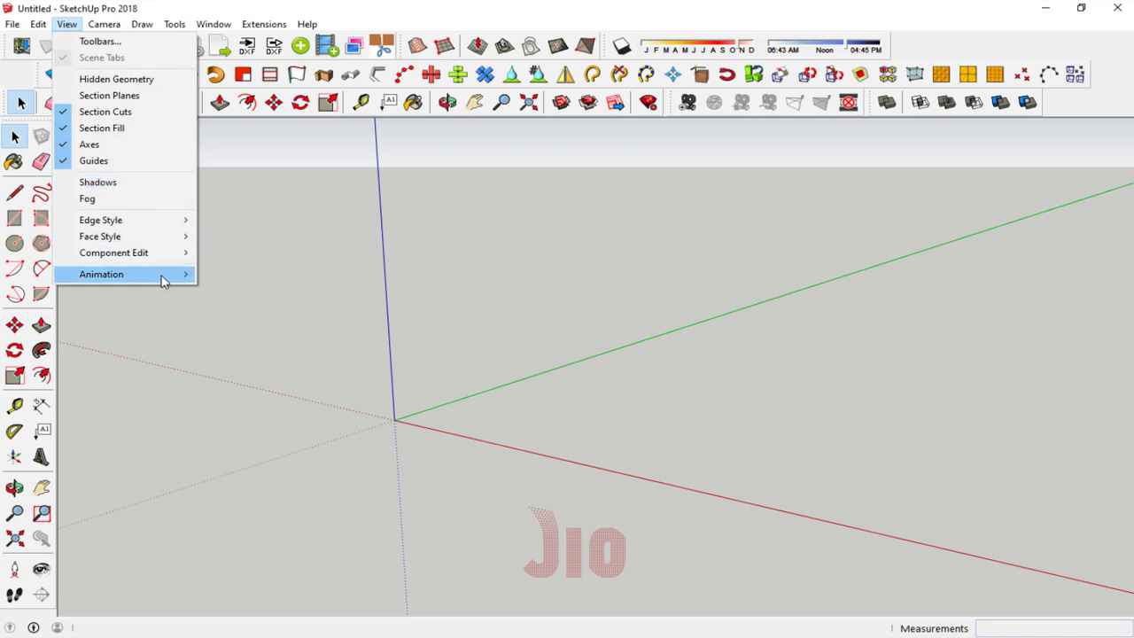
pyautogui.moveTo(101, 274)
pyautogui.click(257, 384)
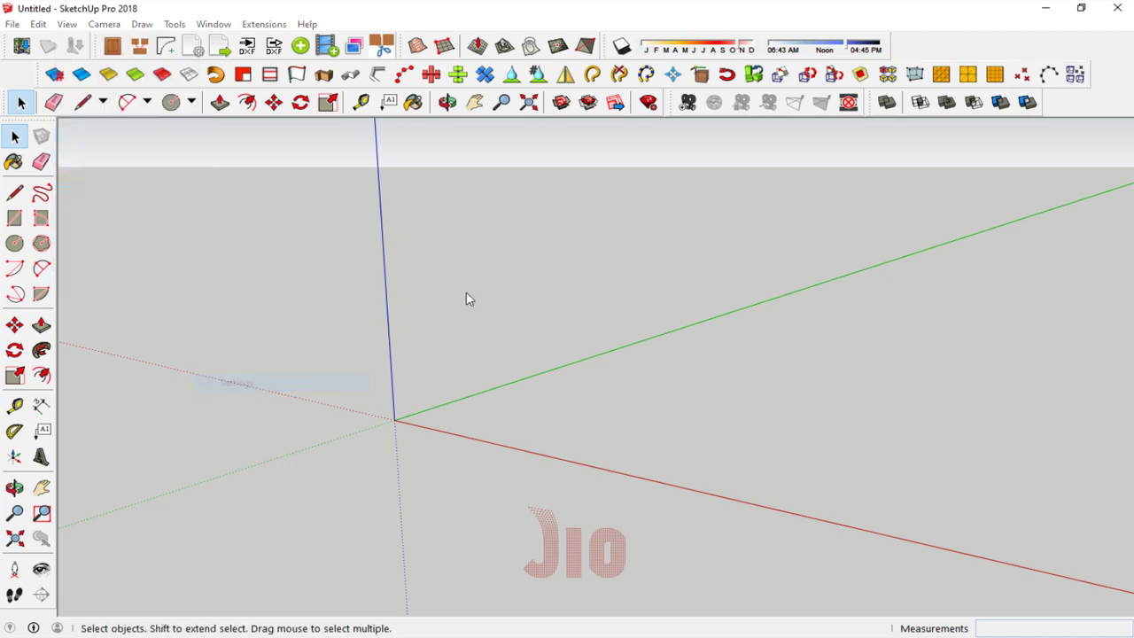
pyautogui.click(355, 284)
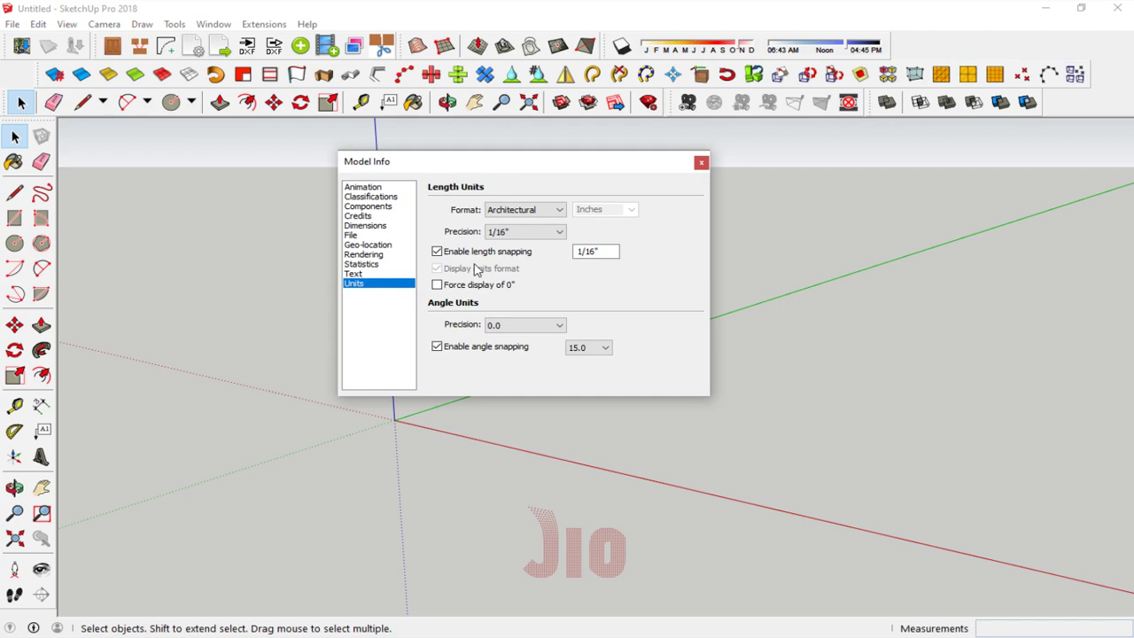
pyautogui.click(556, 213)
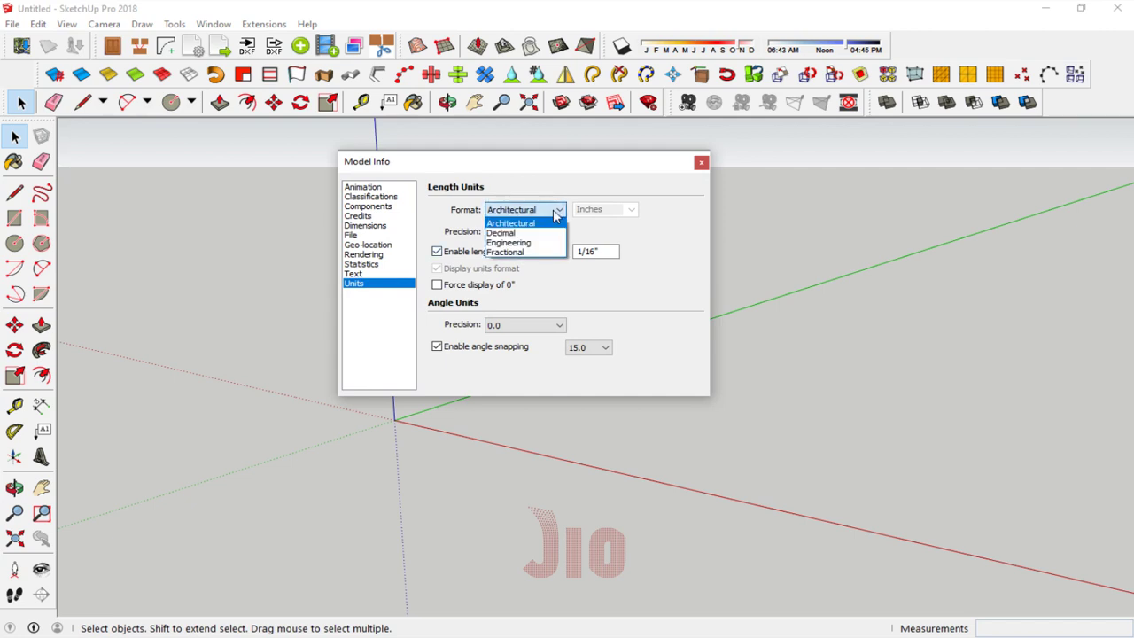
pyautogui.click(536, 233)
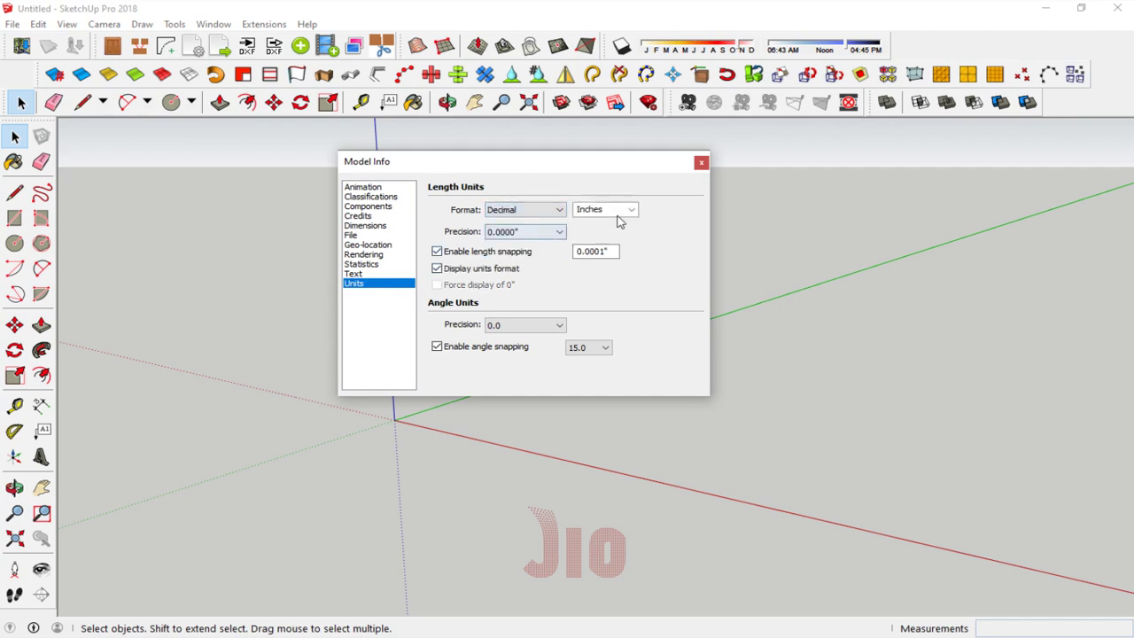
pyautogui.click(630, 212)
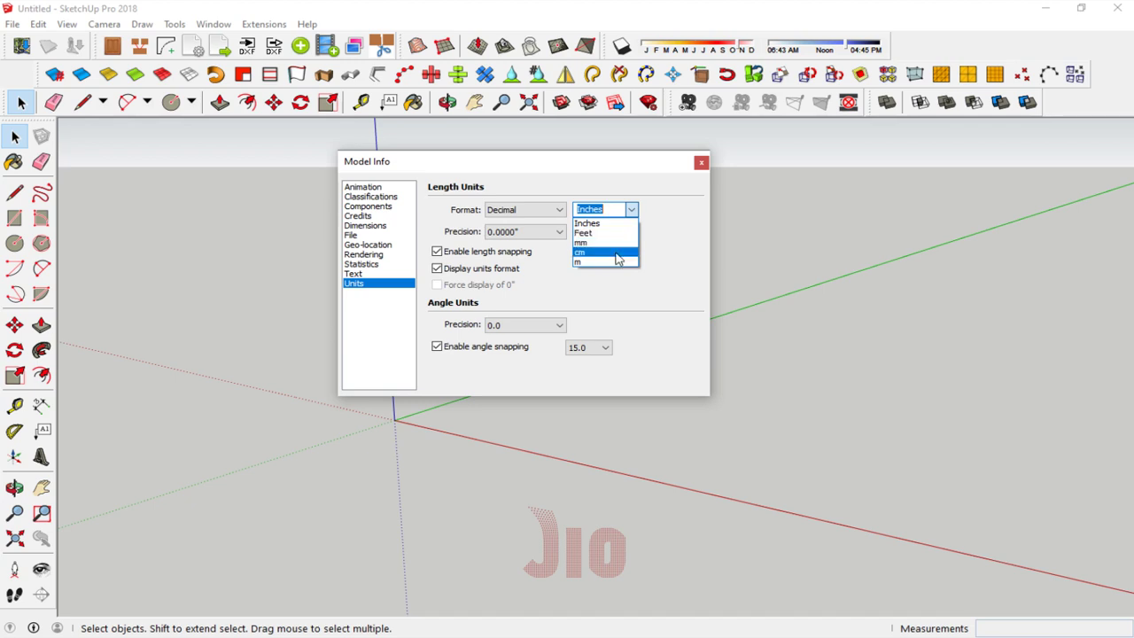
pyautogui.click(621, 257)
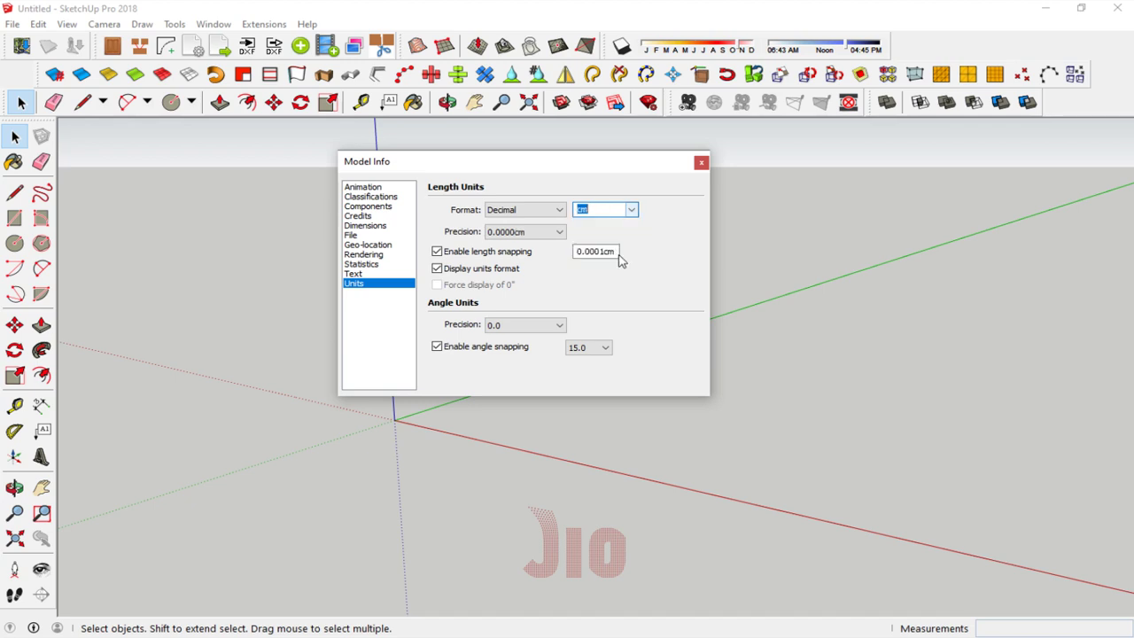
pyautogui.click(559, 232)
pyautogui.click(523, 256)
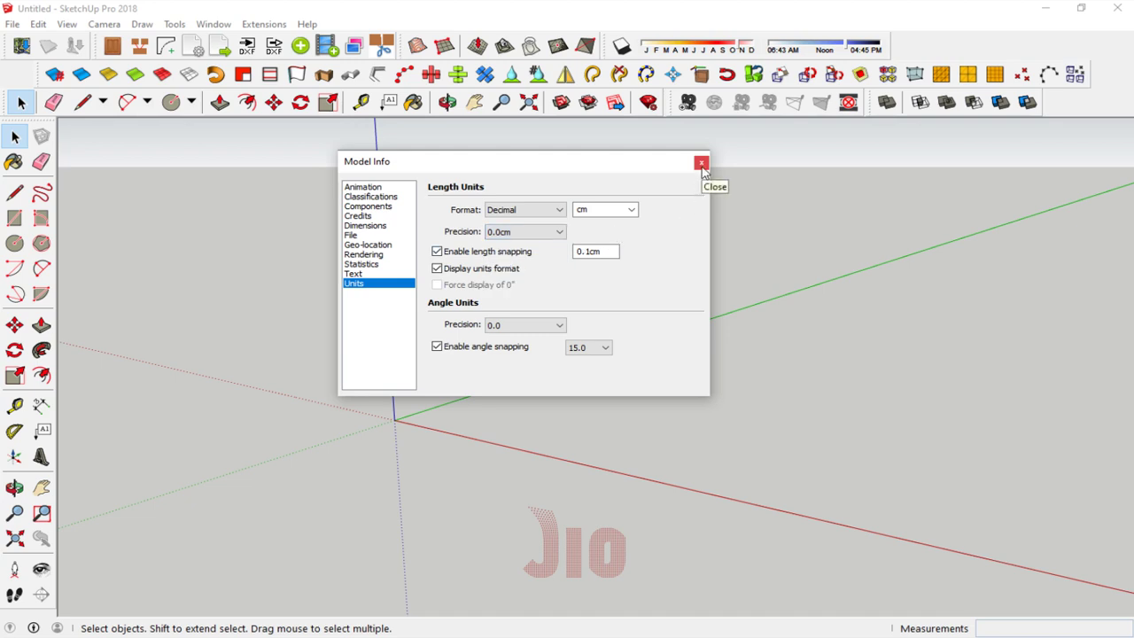
pyautogui.click(701, 164)
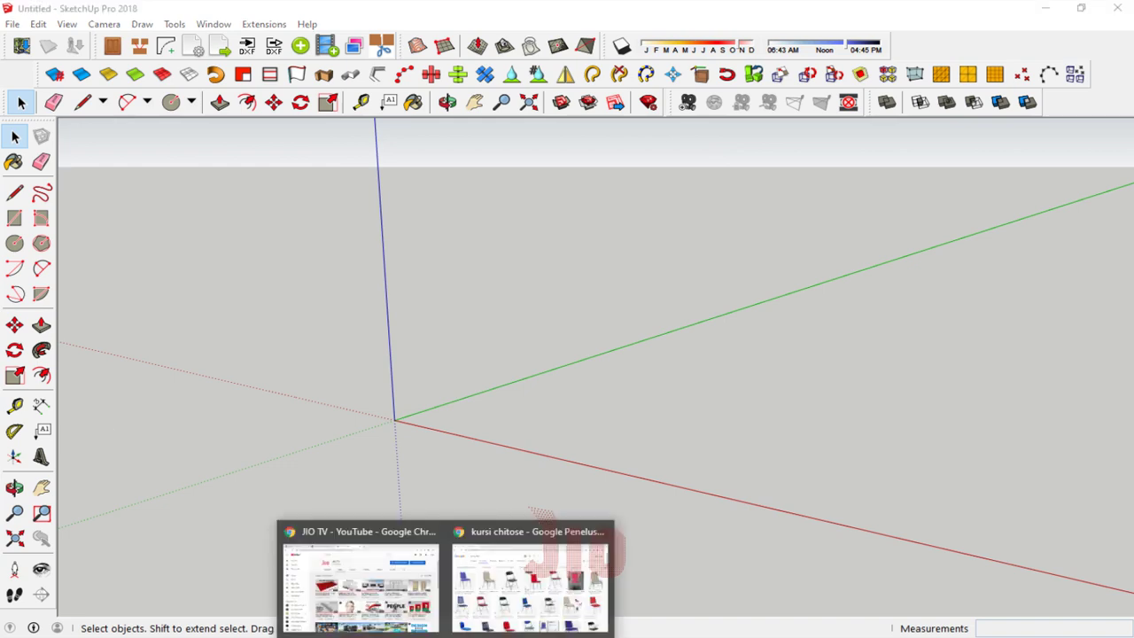
# Step: Scroll through the Google Images results for 'kursi chitose' as chair reference
pyautogui.click(530, 581)
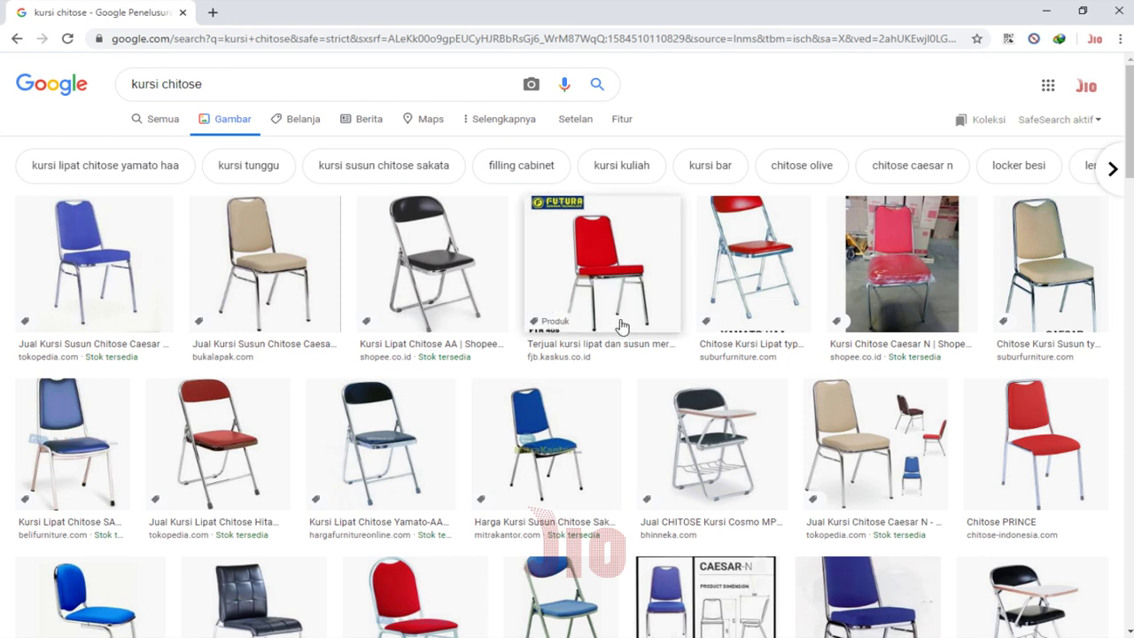
pyautogui.scroll(-3, 622, 326)
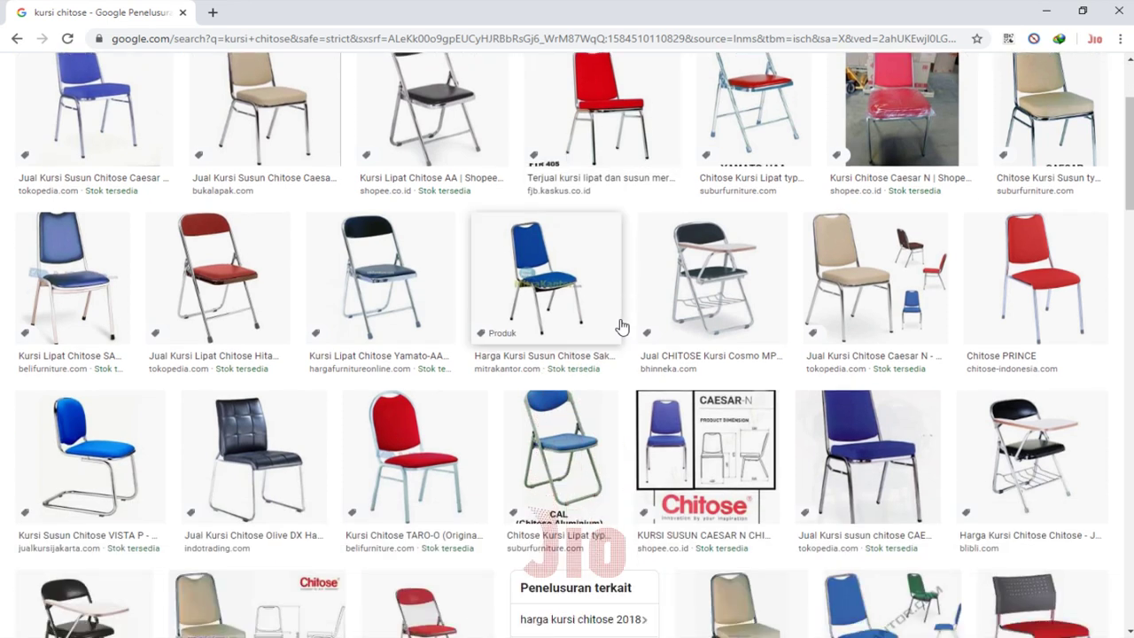
pyautogui.scroll(-1, 622, 326)
pyautogui.scroll(3, 700, 394)
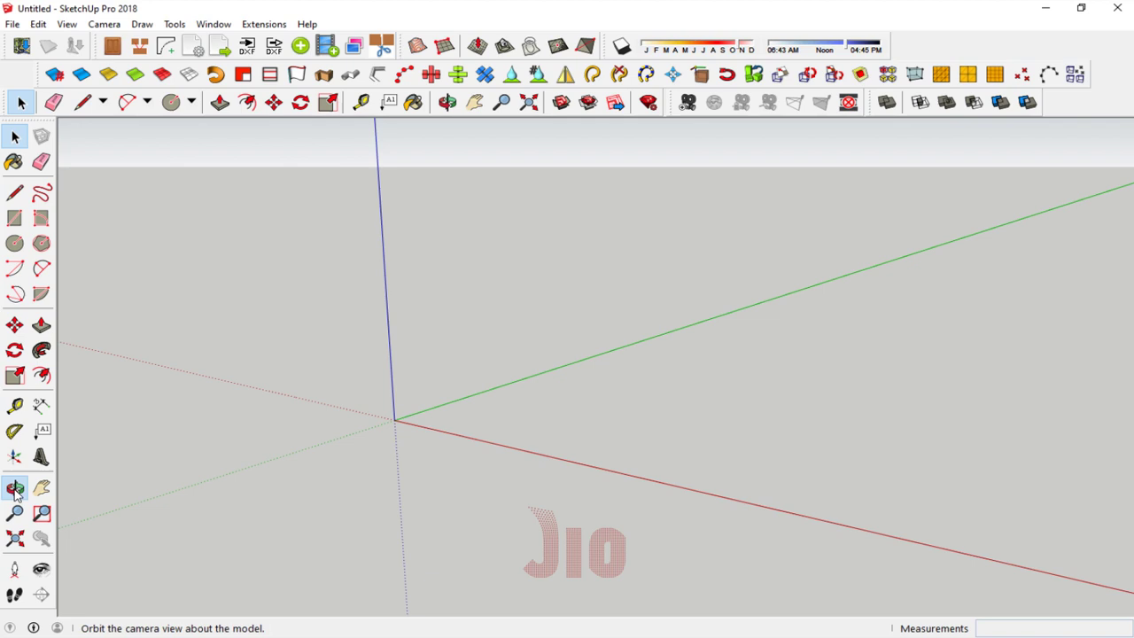
pyautogui.click(14, 487)
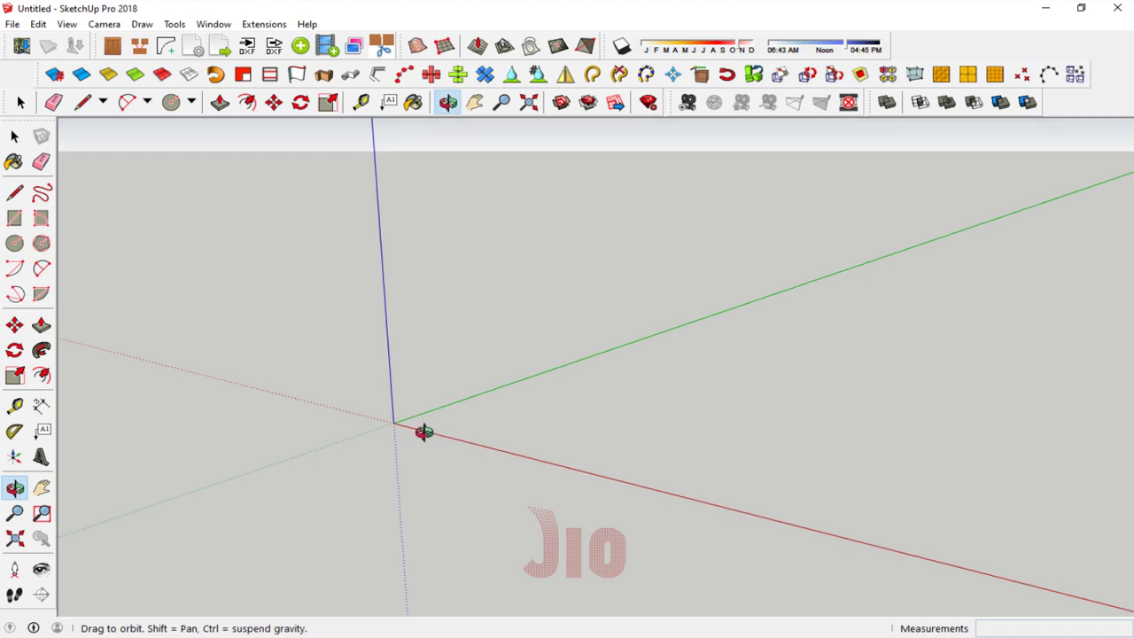
pyautogui.moveTo(423, 433)
pyautogui.mouseDown()
pyautogui.moveTo(366, 470)
pyautogui.moveTo(332, 456)
pyautogui.moveTo(399, 410)
pyautogui.mouseUp()
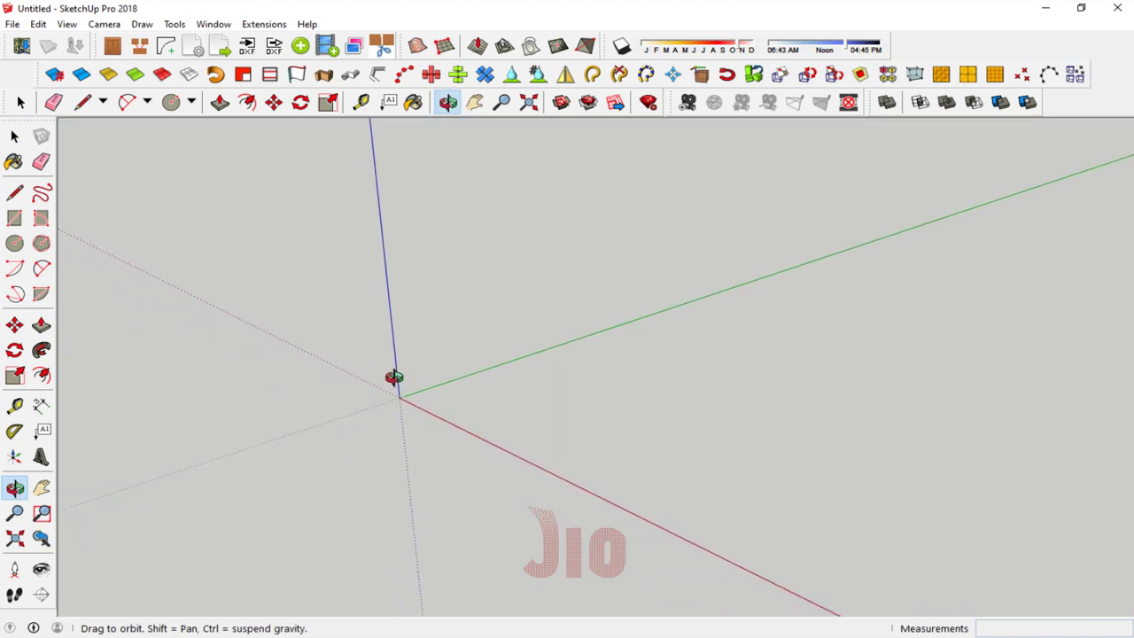
pyautogui.click(14, 193)
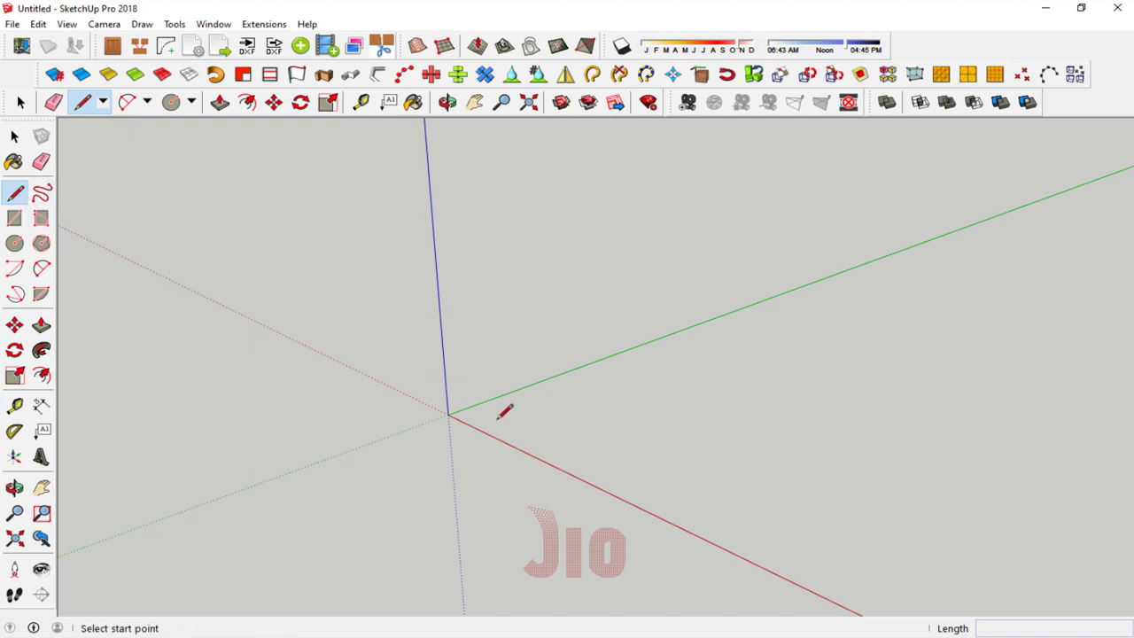
# Step: Draw a closed 40 cm square from the origin along the green and red axes
pyautogui.click(447, 413)
pyautogui.write('40')
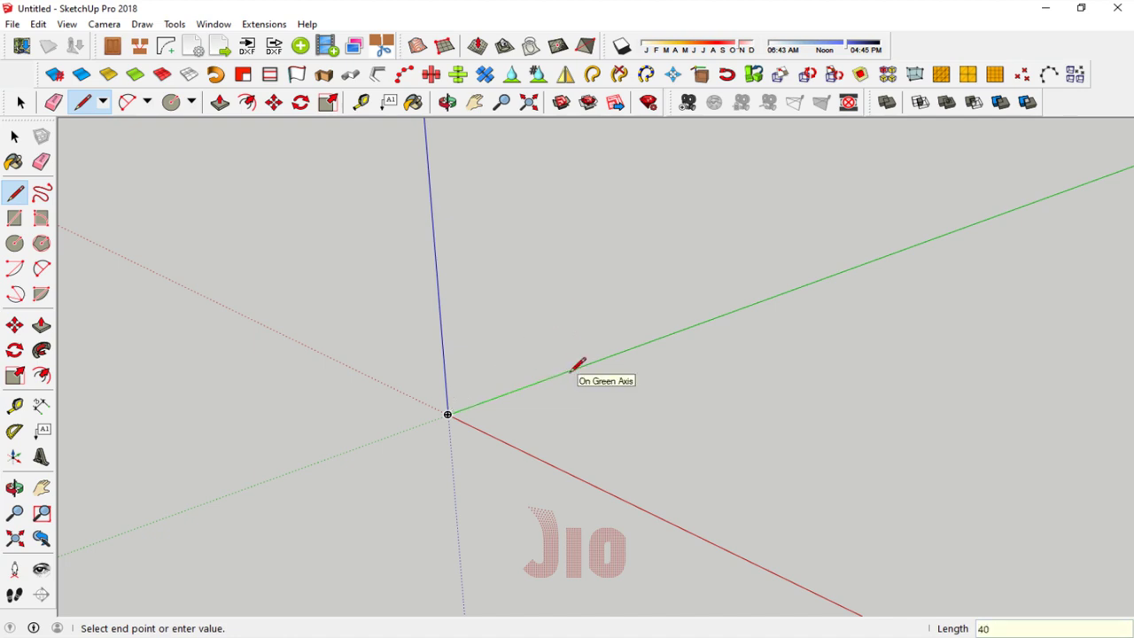
pyautogui.press('Return')
pyautogui.scroll(1, 647, 341)
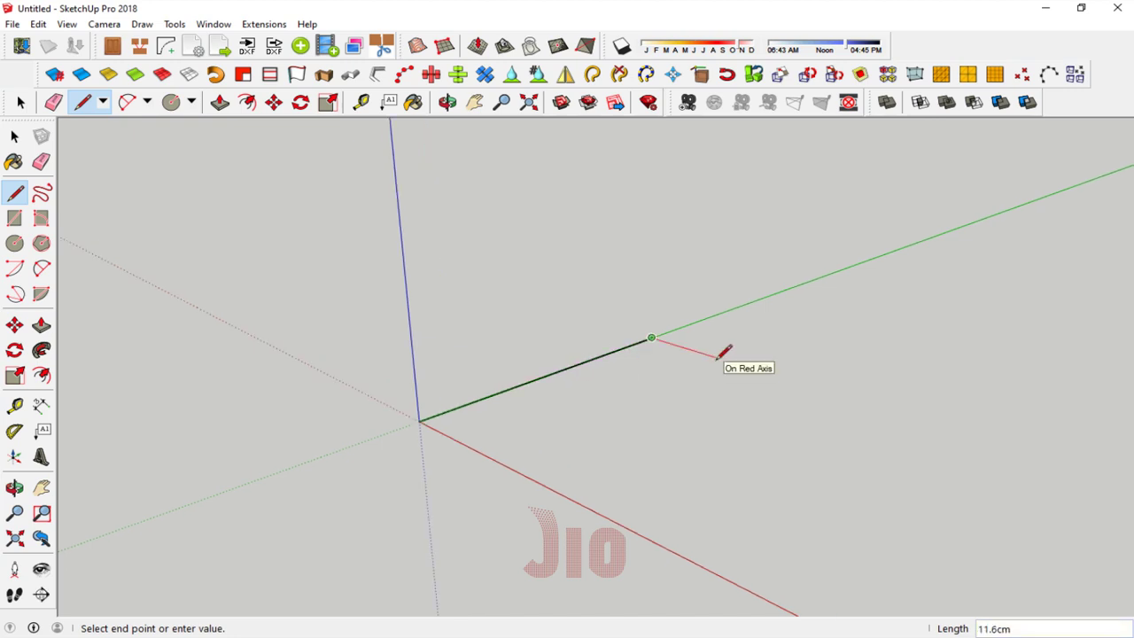
pyautogui.press('Return')
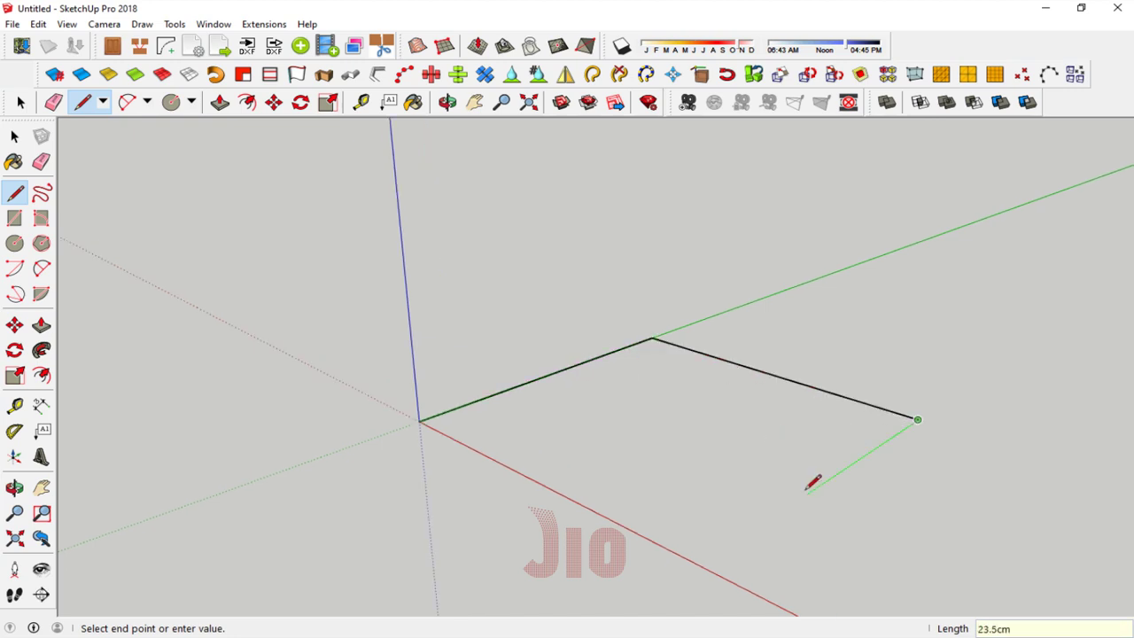
pyautogui.write('40')
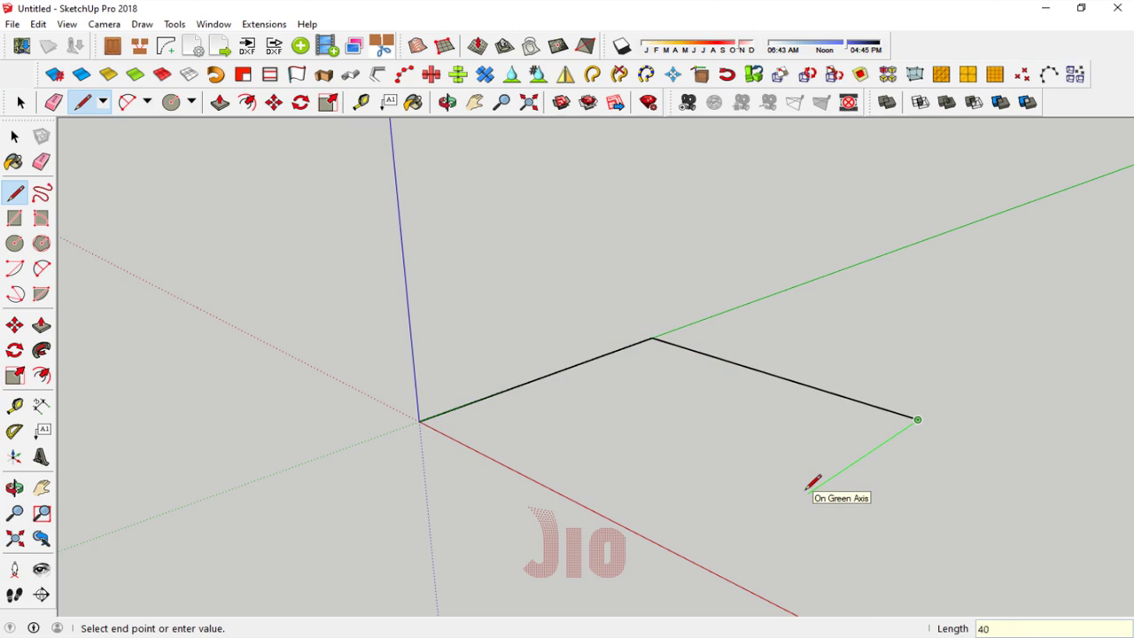
pyautogui.press('Return')
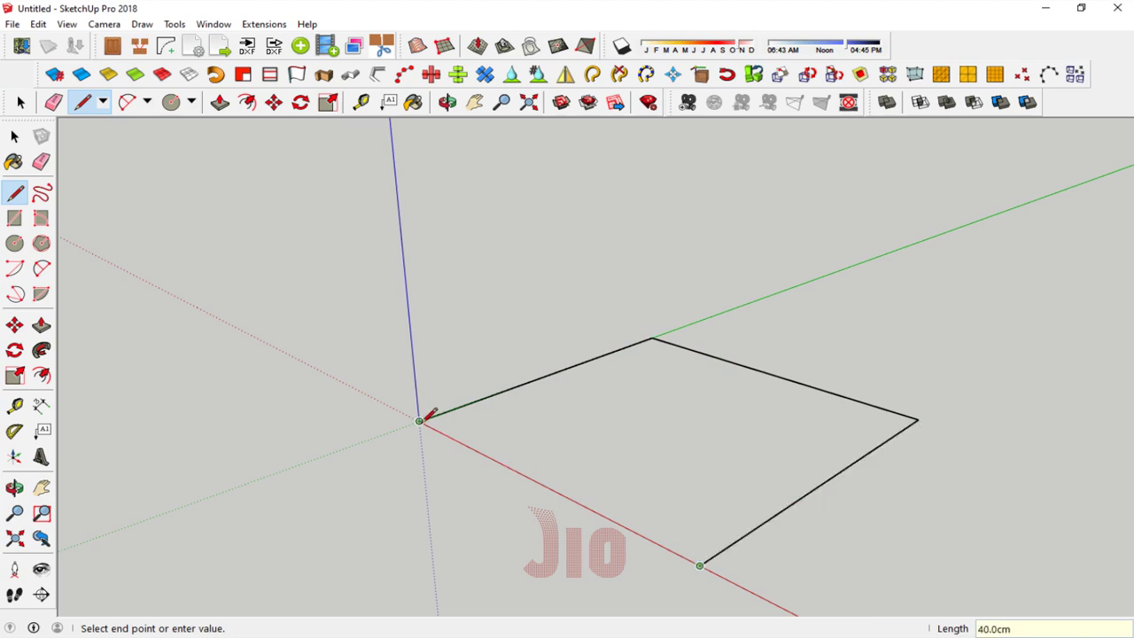
pyautogui.click(419, 420)
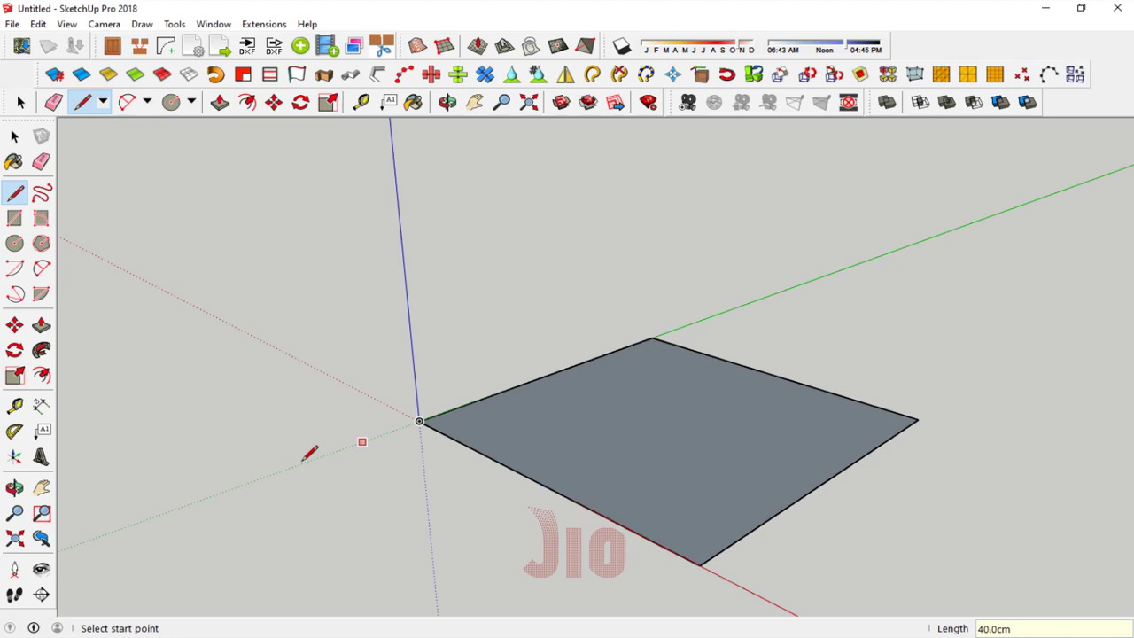
# Step: Orbit and zoom to look down on the new square face
pyautogui.click(15, 488)
pyautogui.moveTo(679, 425)
pyautogui.mouseDown()
pyautogui.moveTo(816, 541)
pyautogui.moveTo(661, 395)
pyautogui.moveTo(676, 387)
pyautogui.moveTo(643, 440)
pyautogui.moveTo(561, 327)
pyautogui.mouseUp()
pyautogui.scroll(-1, 620, 375)
pyautogui.scroll(1, 621, 374)
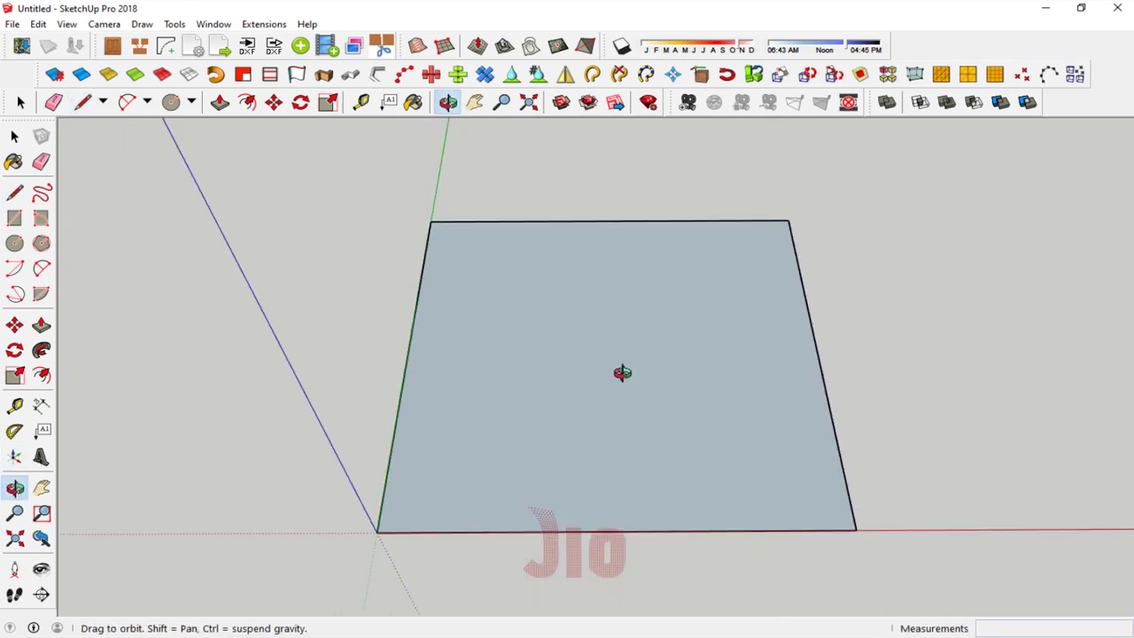
pyautogui.scroll(1, 623, 372)
pyautogui.moveTo(623, 372); pyautogui.dragTo(619, 412)
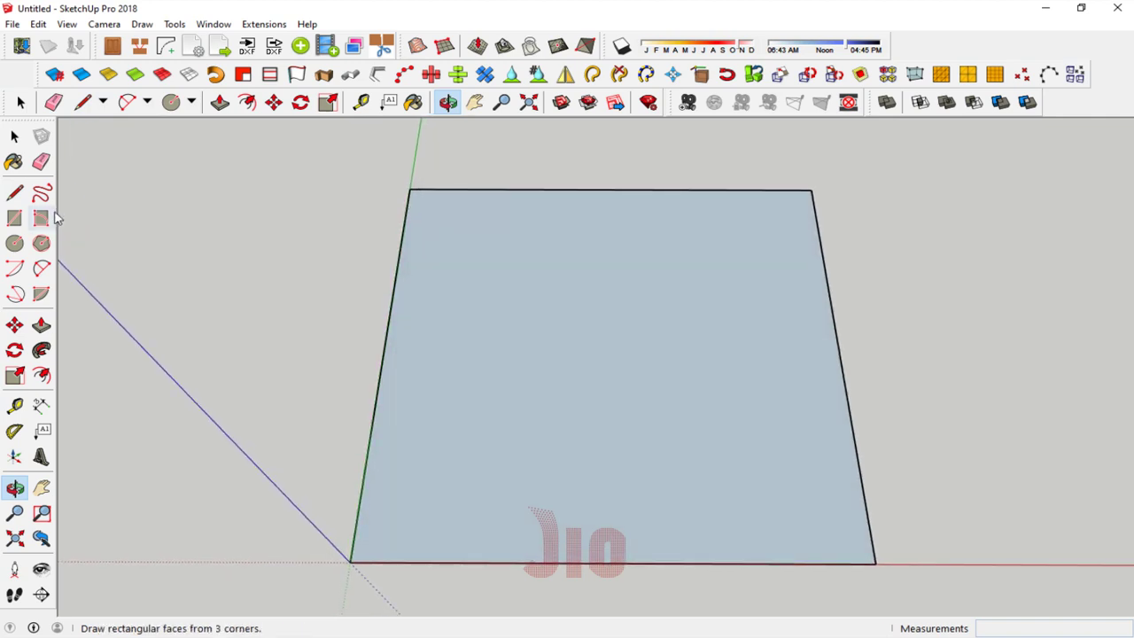
# Step: Place guide lines inset 5 cm from the face's left and right edges
pyautogui.click(15, 405)
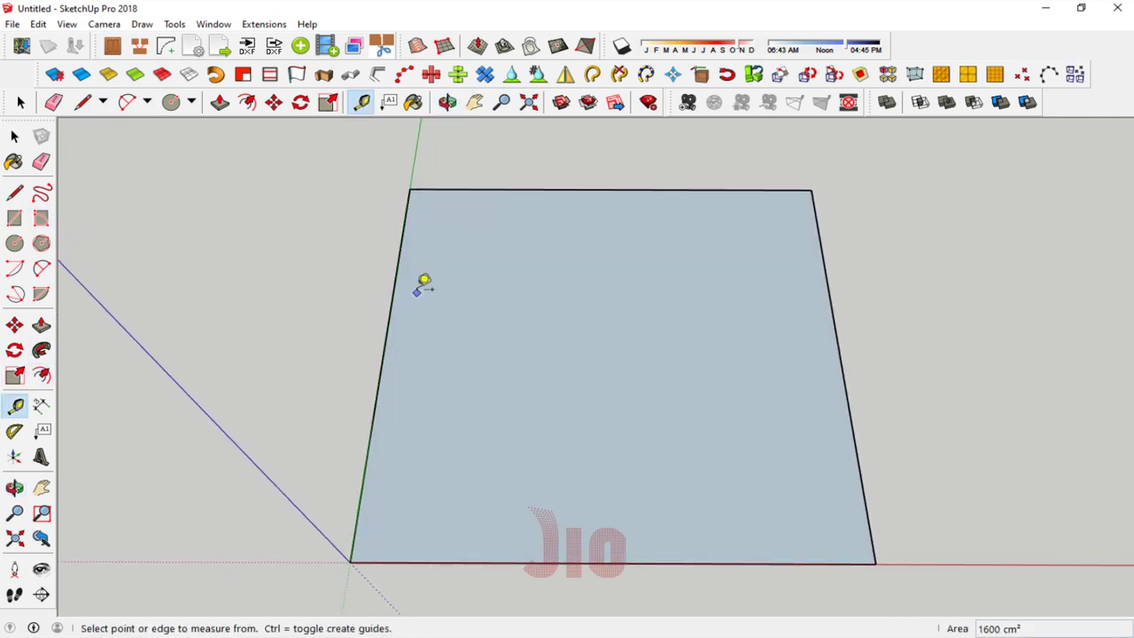
pyautogui.click(397, 268)
pyautogui.write('5')
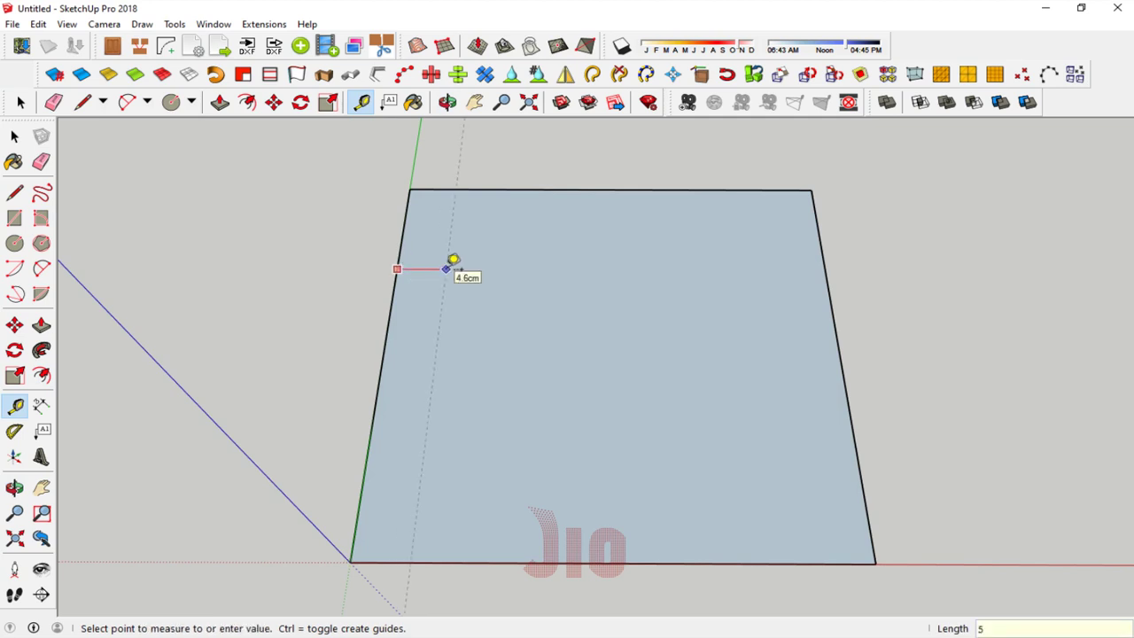
pyautogui.press('Return')
pyautogui.click(823, 259)
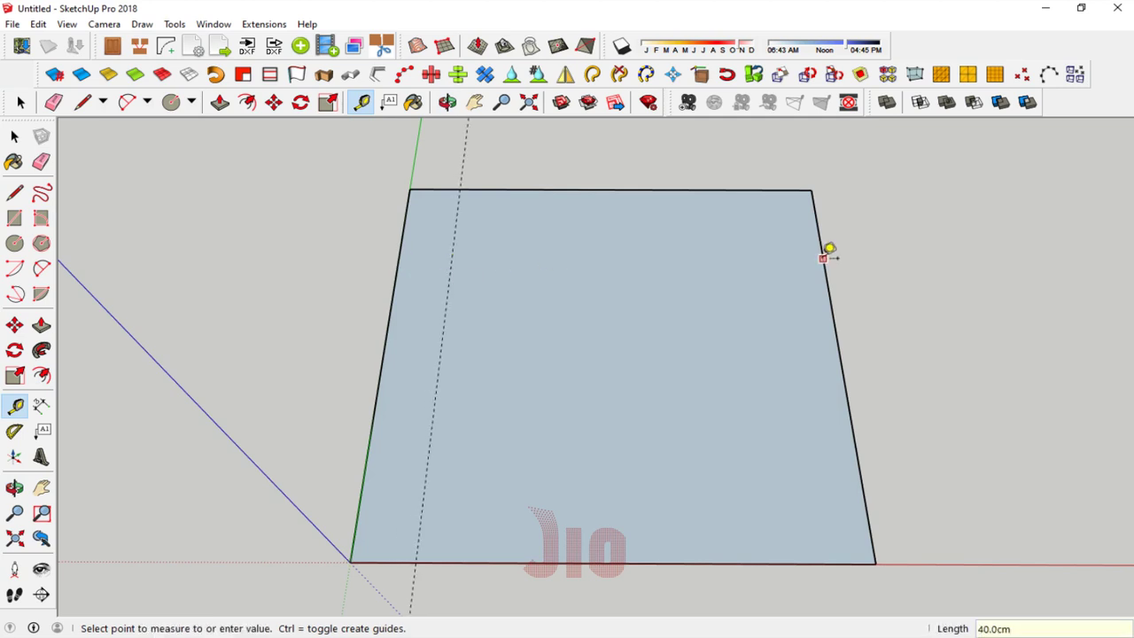
pyautogui.click(773, 258)
# Step: Add guide lines 5 cm inside the bottom and top edges
pyautogui.click(631, 562)
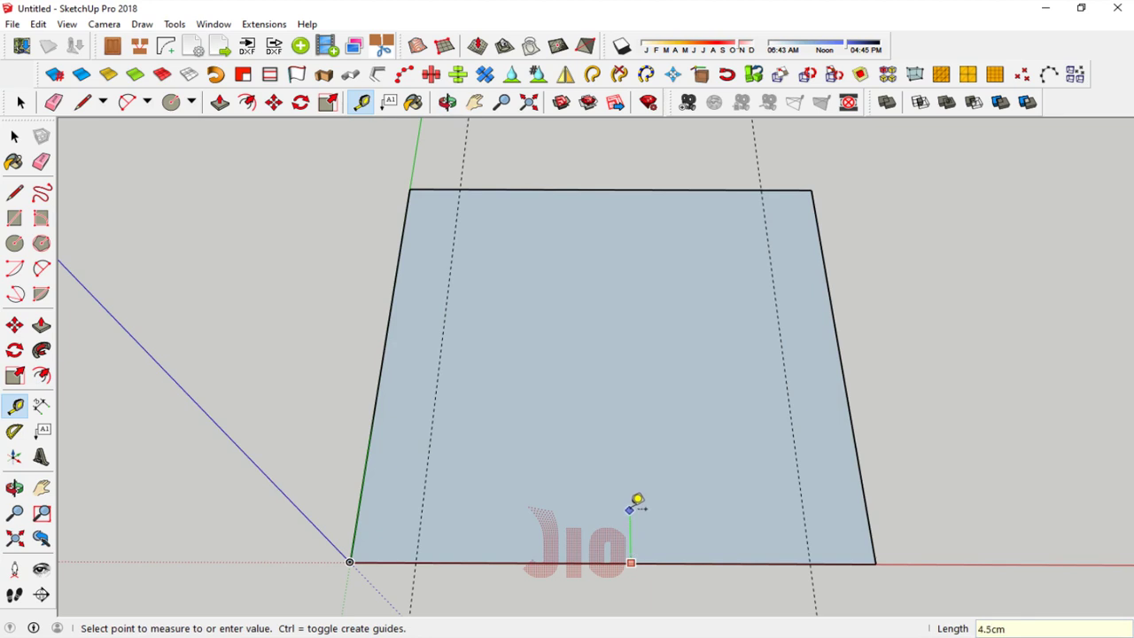
pyautogui.click(15, 242)
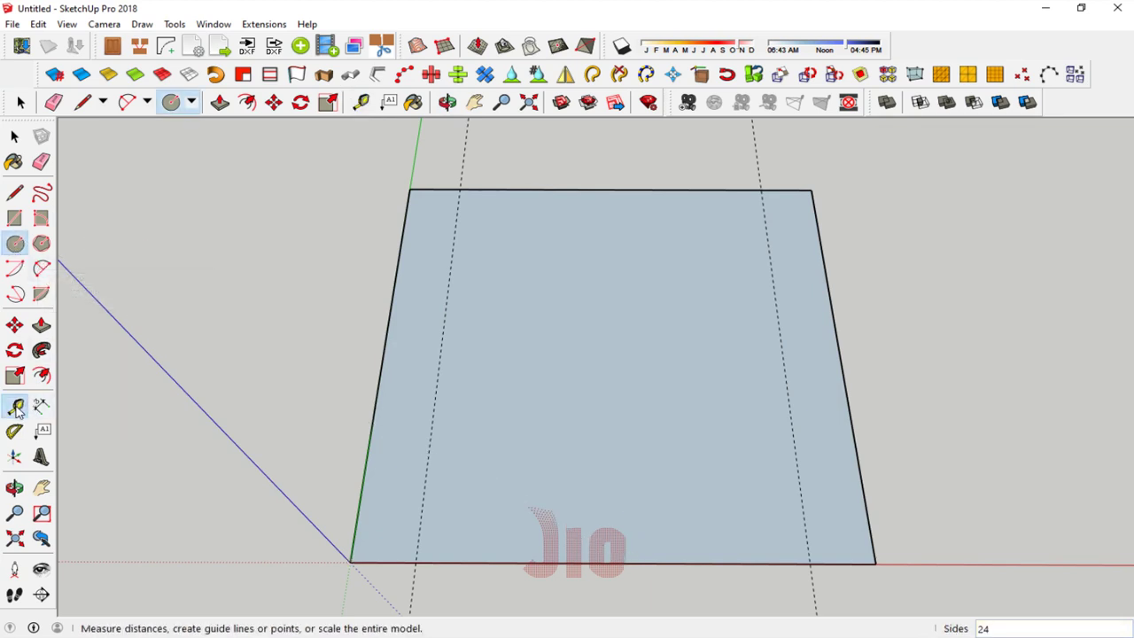
pyautogui.click(16, 407)
pyautogui.click(730, 564)
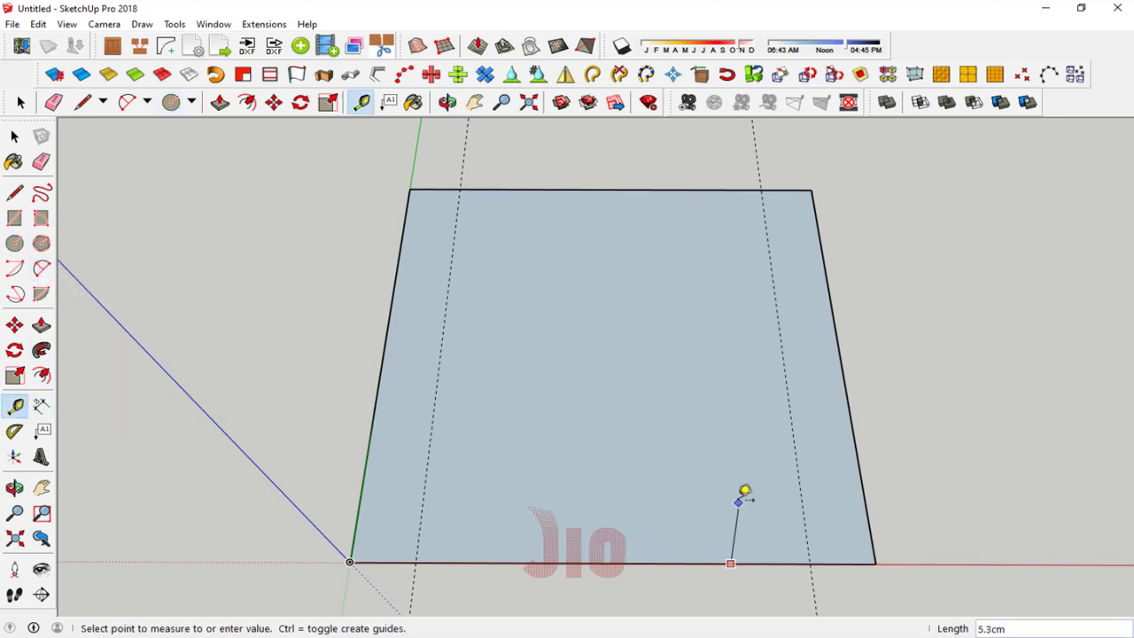
pyautogui.click(16, 407)
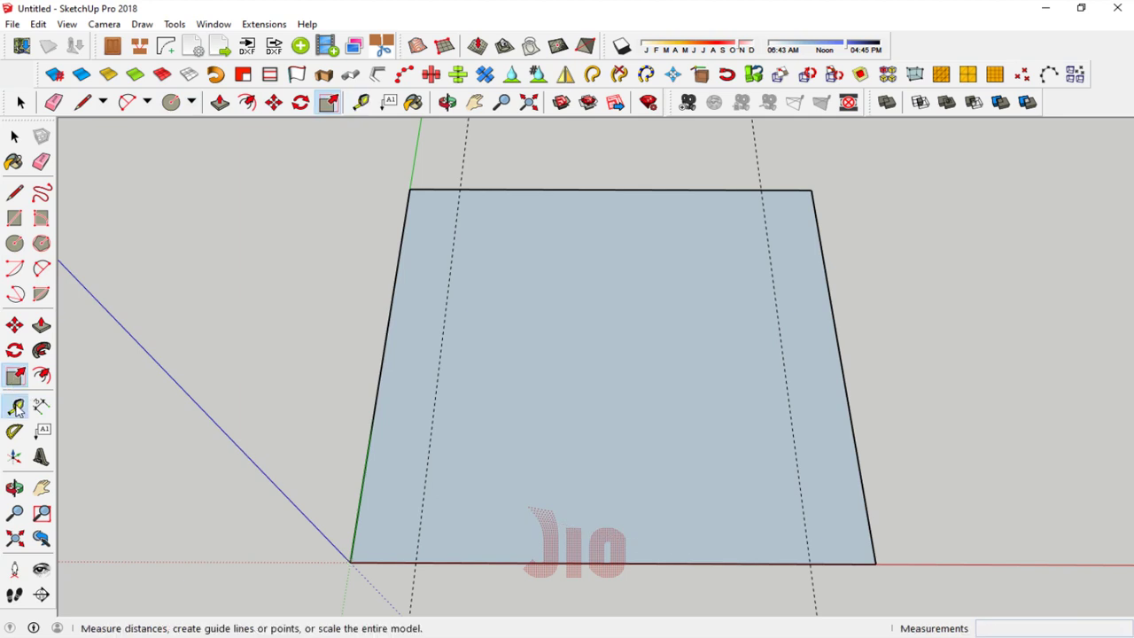
pyautogui.click(498, 562)
pyautogui.press('Return')
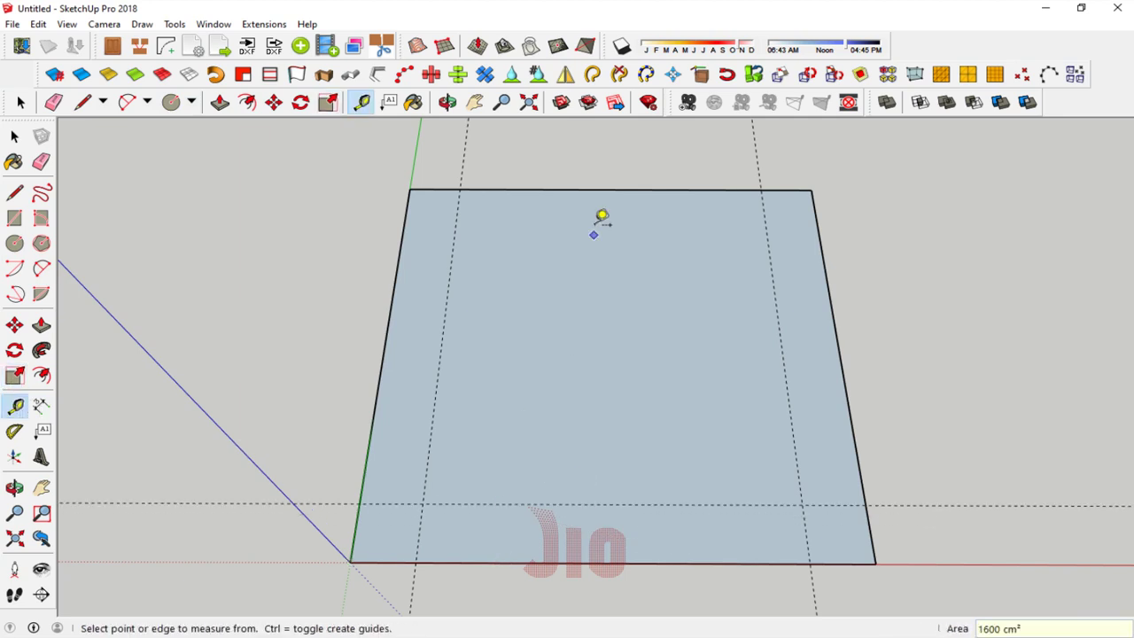
pyautogui.click(596, 189)
pyautogui.write('5')
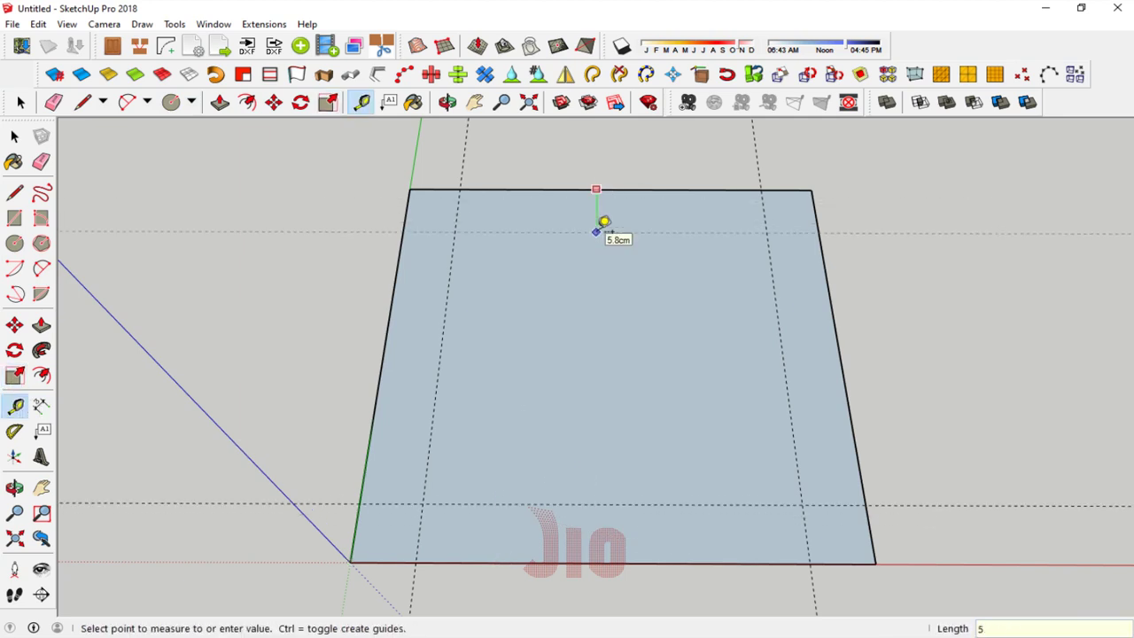
pyautogui.press('Return')
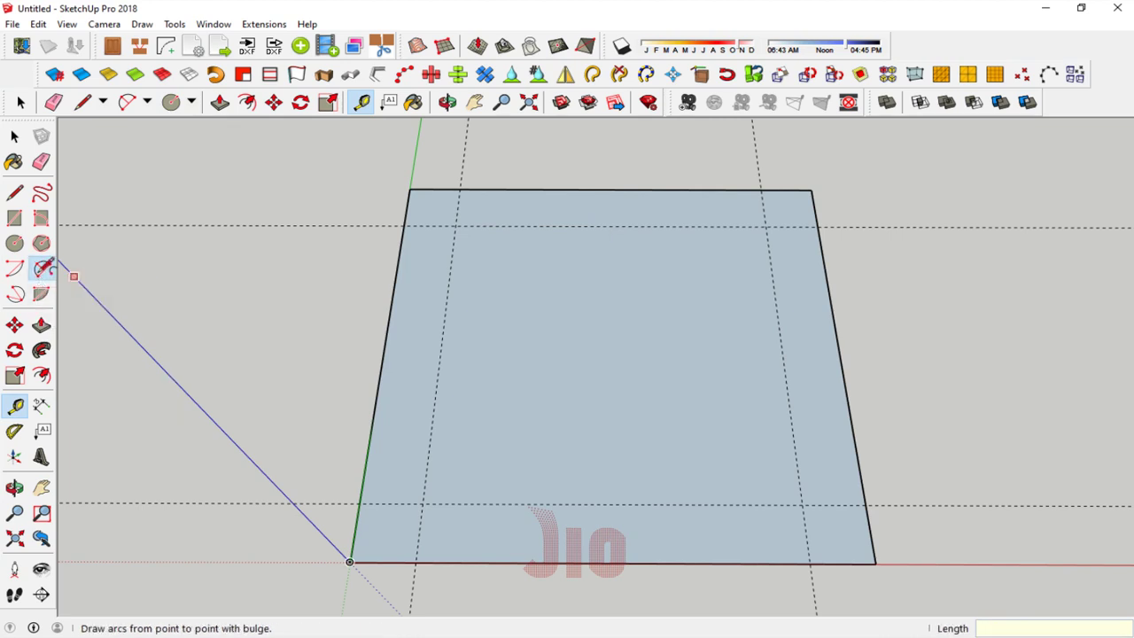
# Step: Round the lower-left corner with a 2 Point Arc from the guide intersection to the bottom edge
pyautogui.click(39, 278)
pyautogui.click(359, 503)
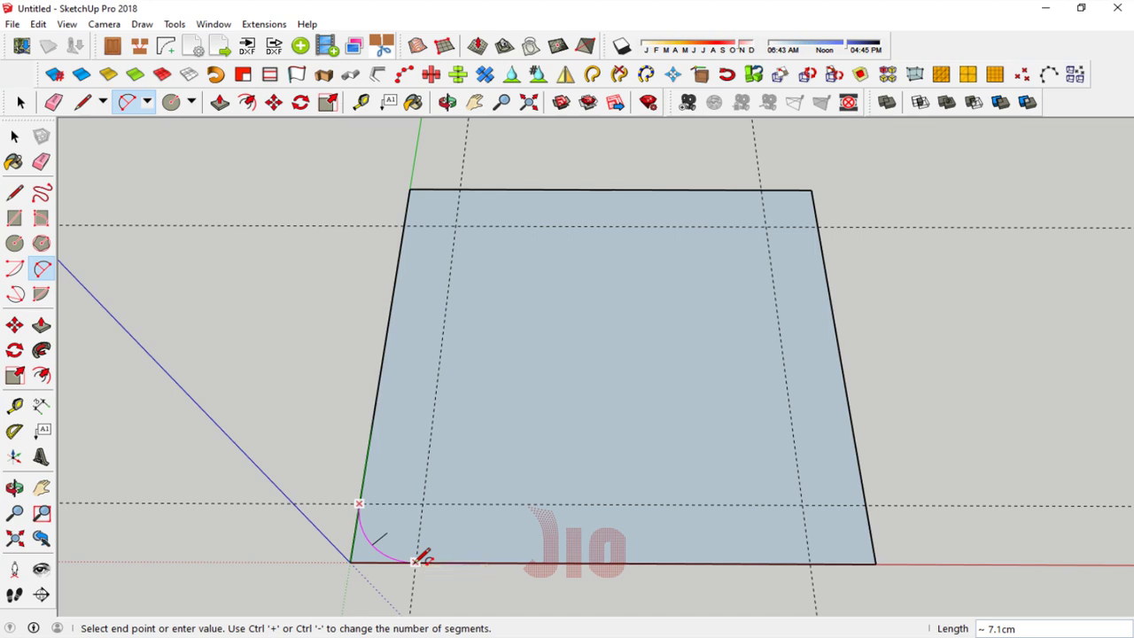
pyautogui.click(415, 561)
pyautogui.click(417, 560)
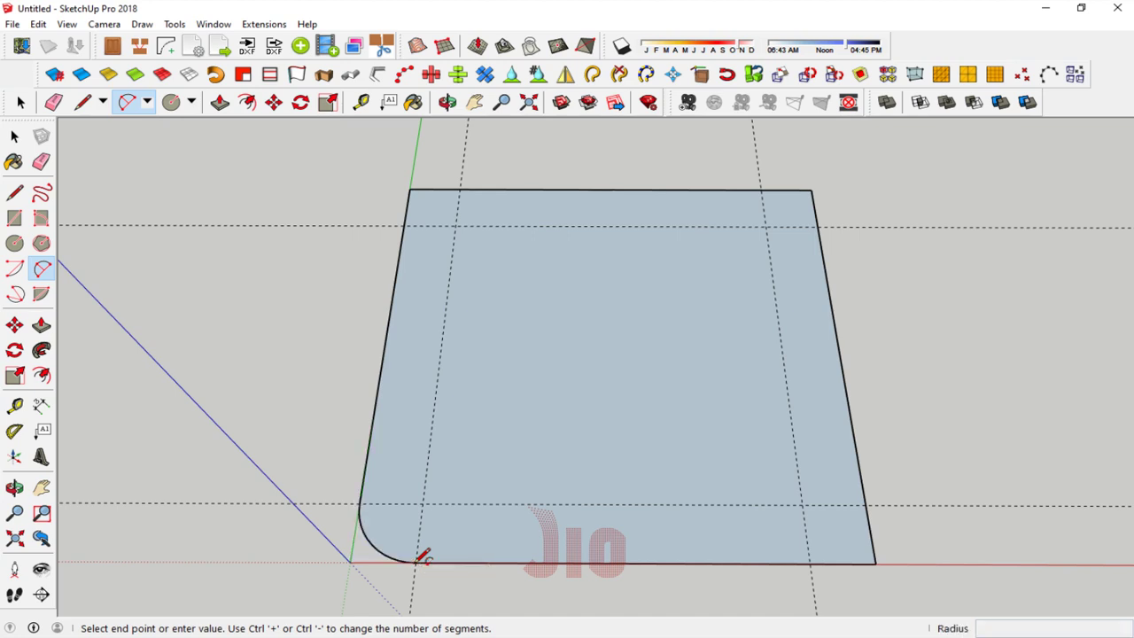
# Step: Round the lower-right corner with an arc, redrawing it after a cancelled attempt
pyautogui.click(865, 505)
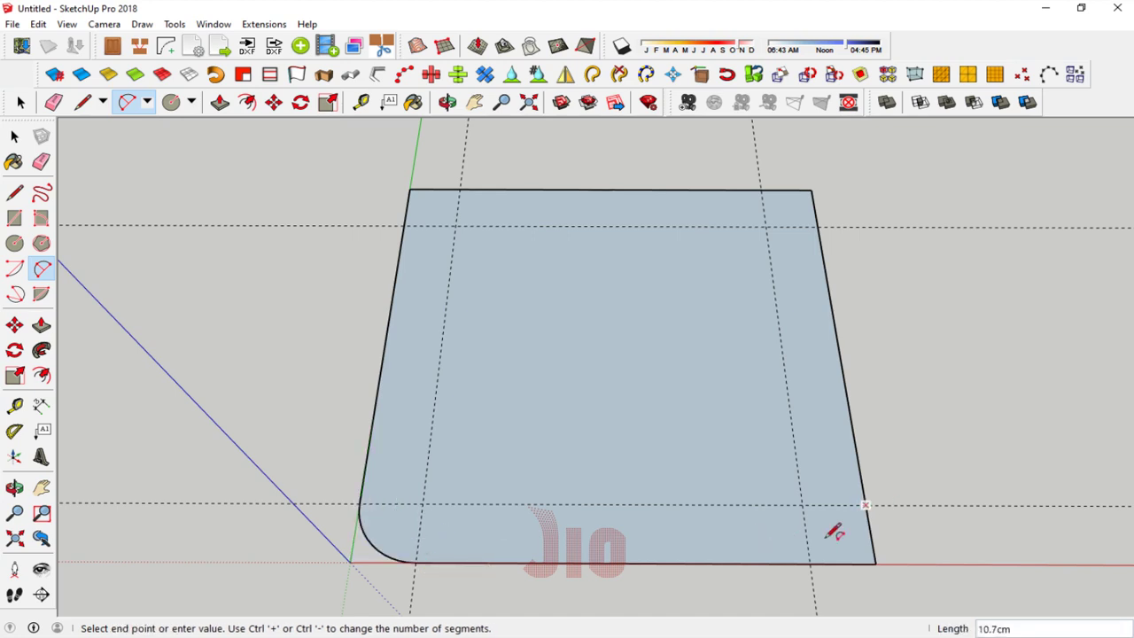
pyautogui.click(809, 563)
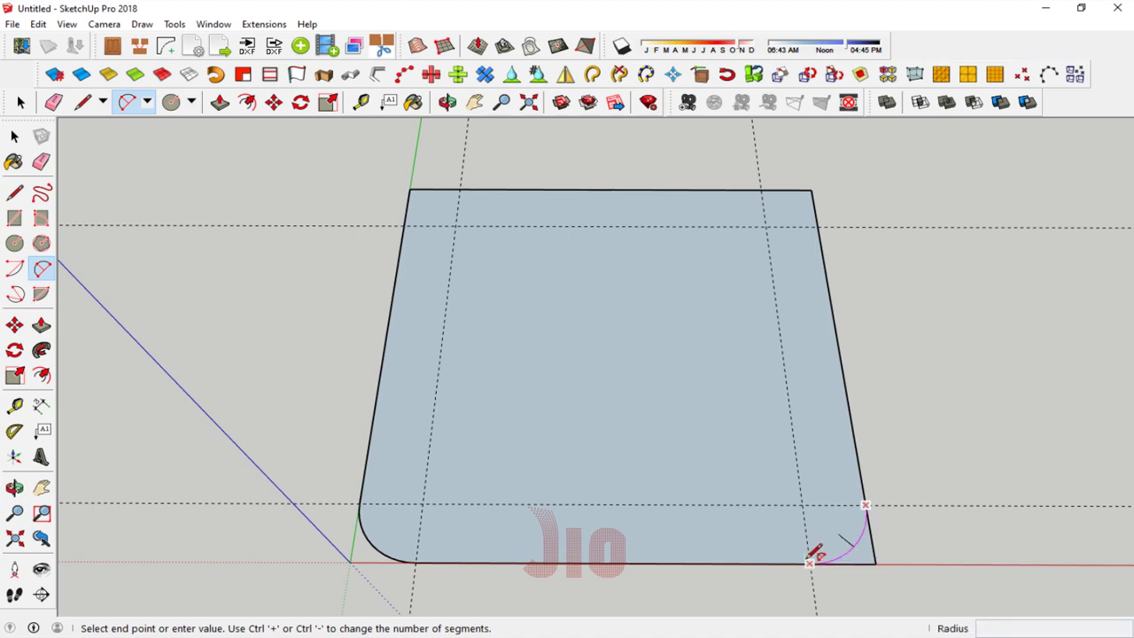
pyautogui.click(808, 563)
pyautogui.scroll(1, 803, 503)
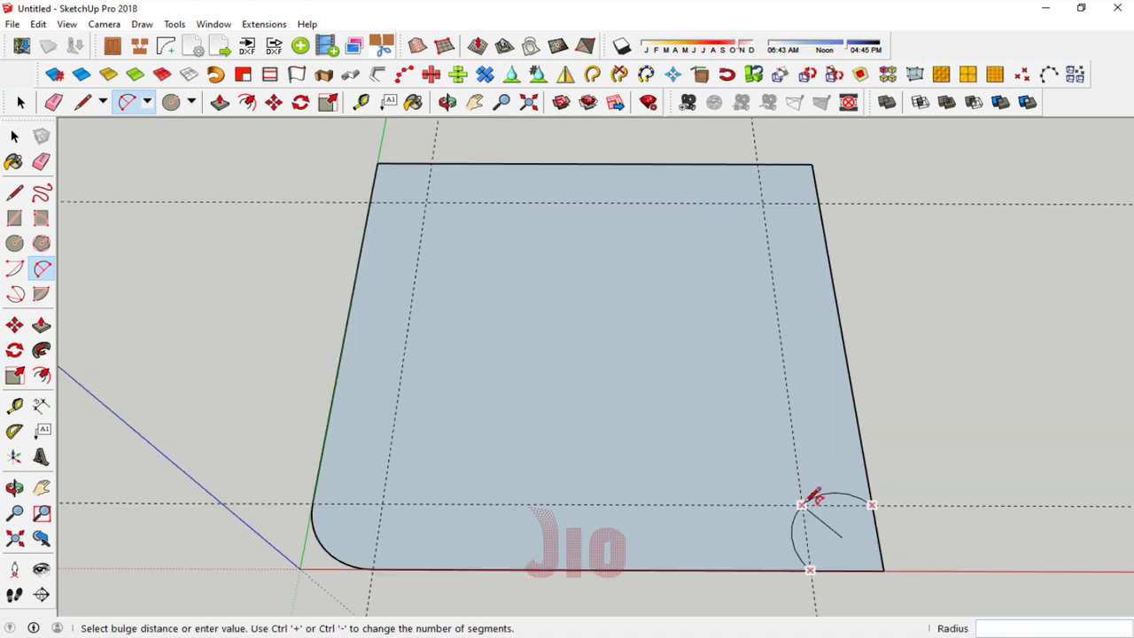
pyautogui.scroll(3, 824, 522)
pyautogui.scroll(2, 856, 540)
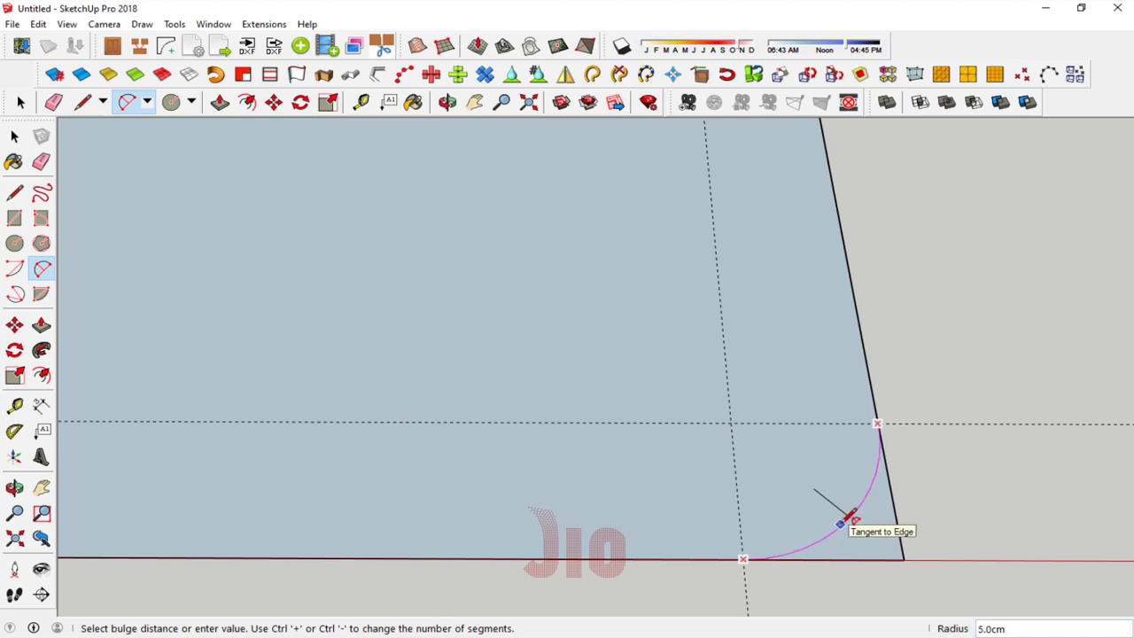
pyautogui.click(844, 522)
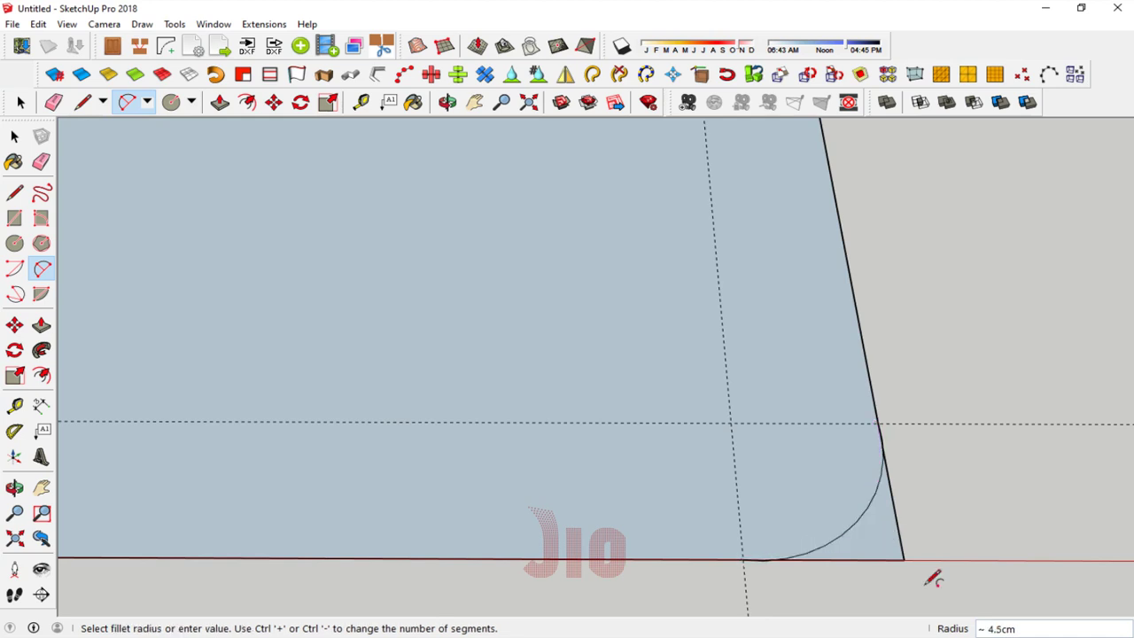
pyautogui.press('Escape')
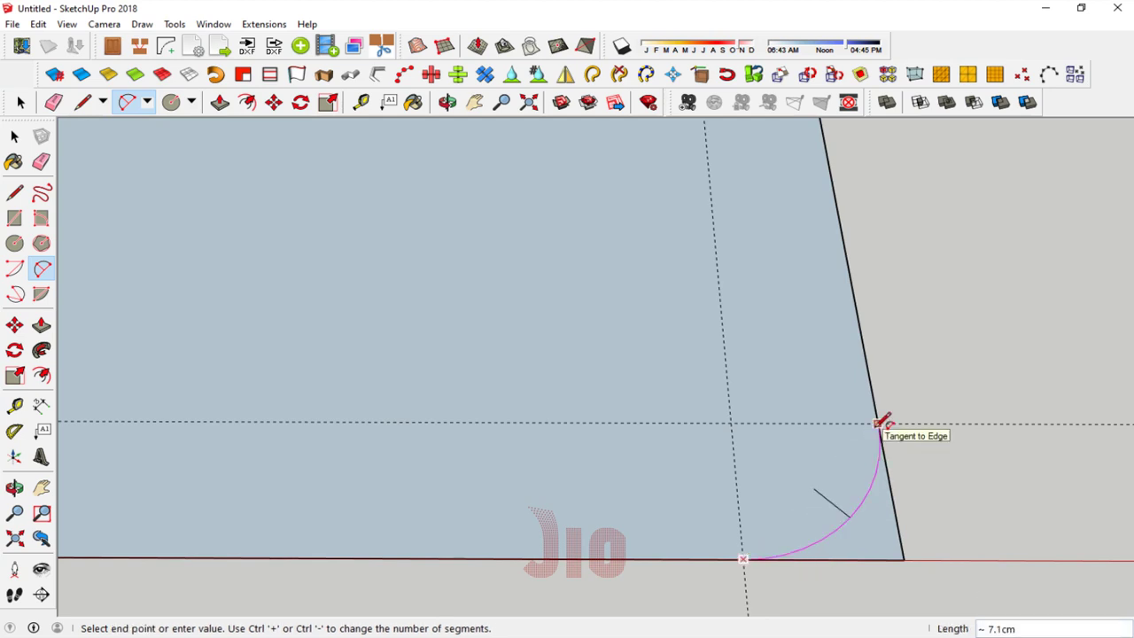
pyautogui.click(880, 424)
pyautogui.scroll(-2, 877, 427)
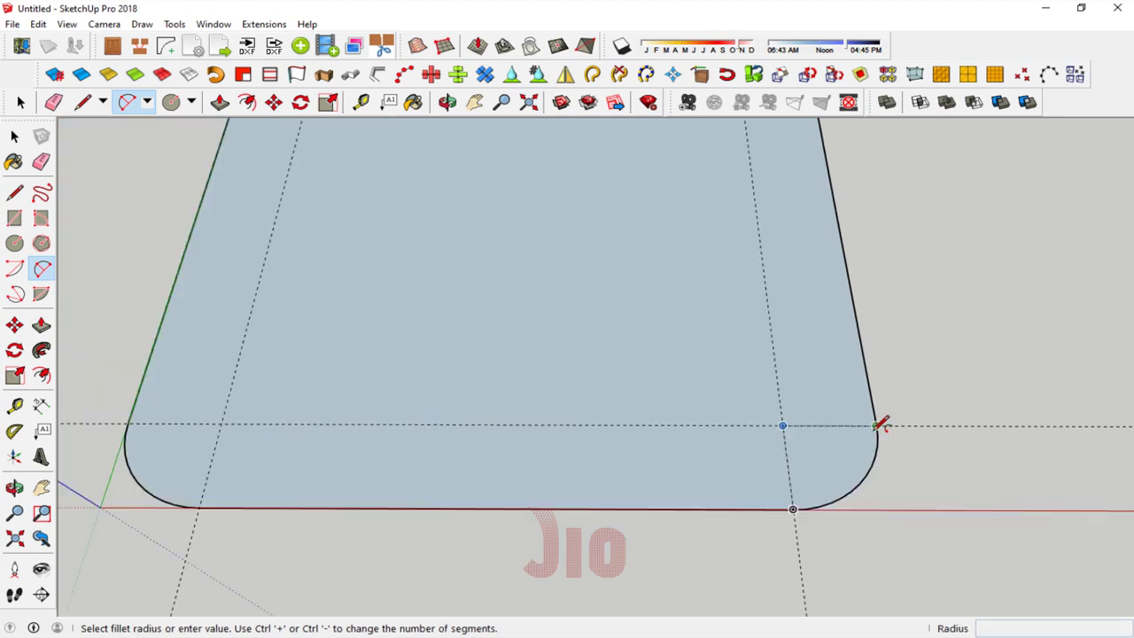
pyautogui.scroll(-2, 868, 438)
pyautogui.scroll(-1, 467, 574)
pyautogui.scroll(2, 506, 222)
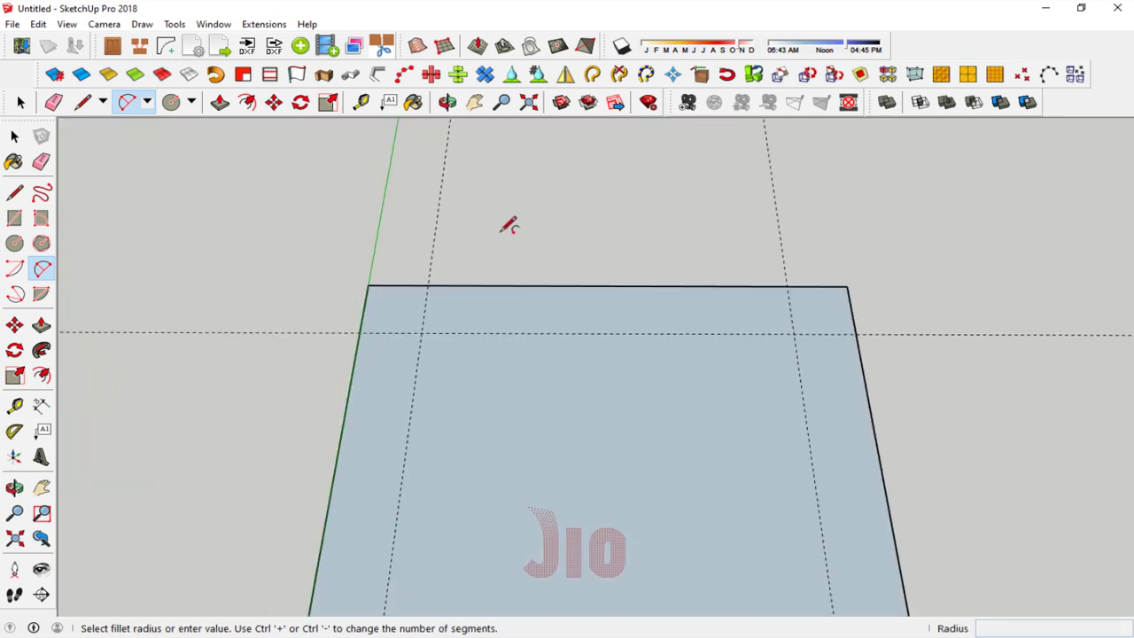
pyautogui.scroll(2, 344, 352)
# Step: Round the top-left and top-right corners with arcs meeting the guide lines
pyautogui.click(322, 349)
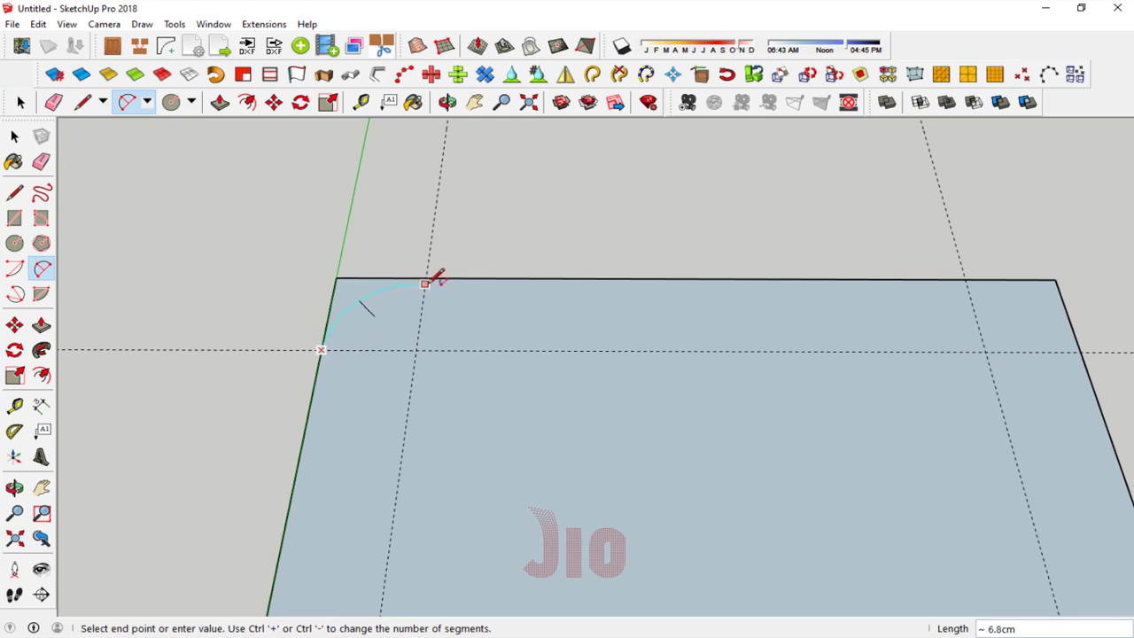
pyautogui.click(424, 278)
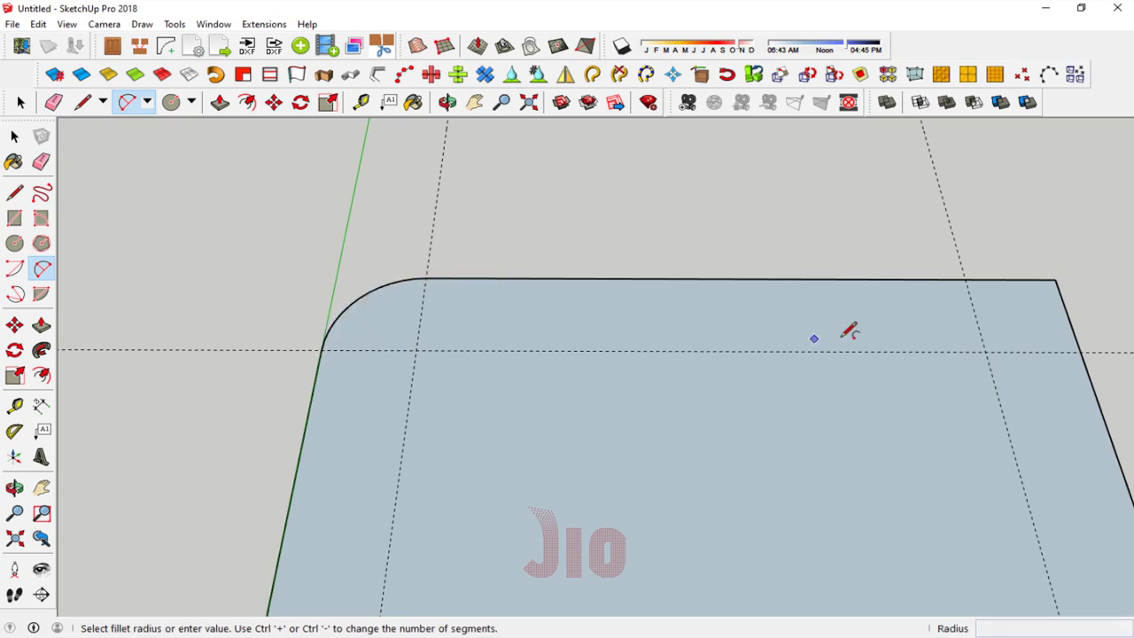
pyautogui.click(966, 279)
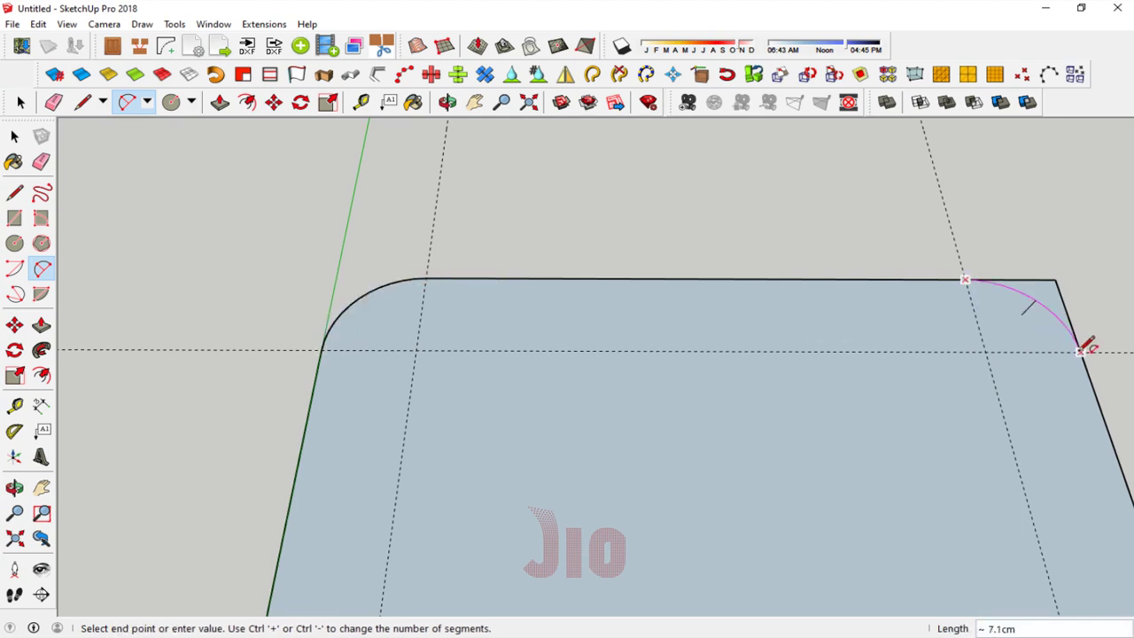
pyautogui.click(1081, 342)
pyautogui.scroll(-1, 494, 245)
pyautogui.scroll(-2, 502, 276)
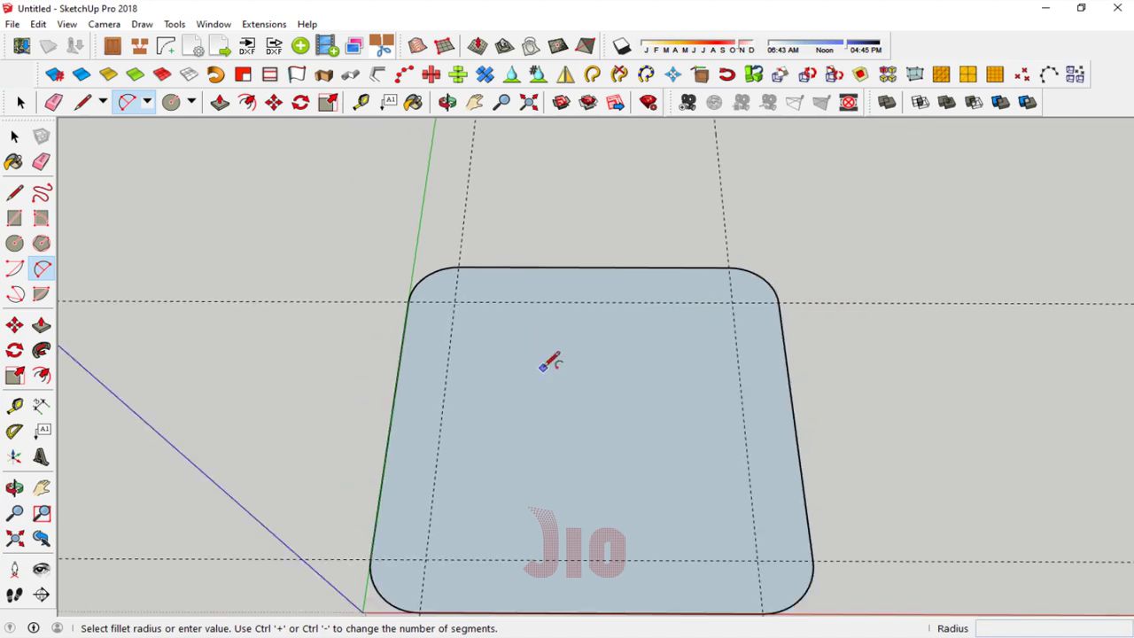
pyautogui.click(14, 487)
pyautogui.moveTo(501, 451); pyautogui.dragTo(511, 318)
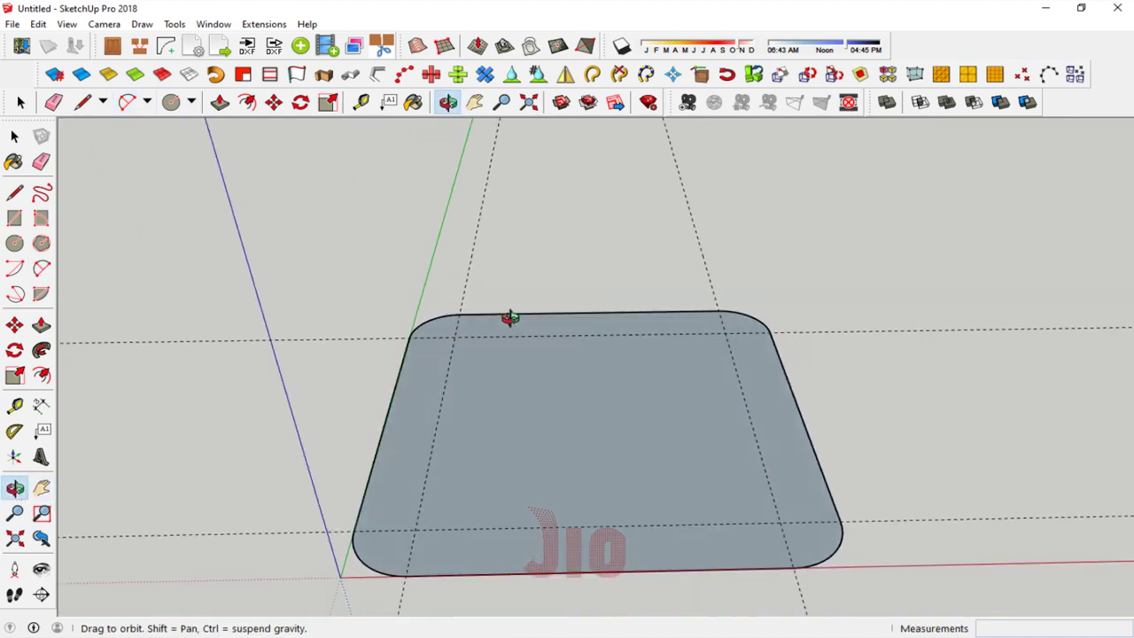
# Step: Push/Pull the rounded face up 3.5 cm into a slab and orbit around it
pyautogui.click(41, 328)
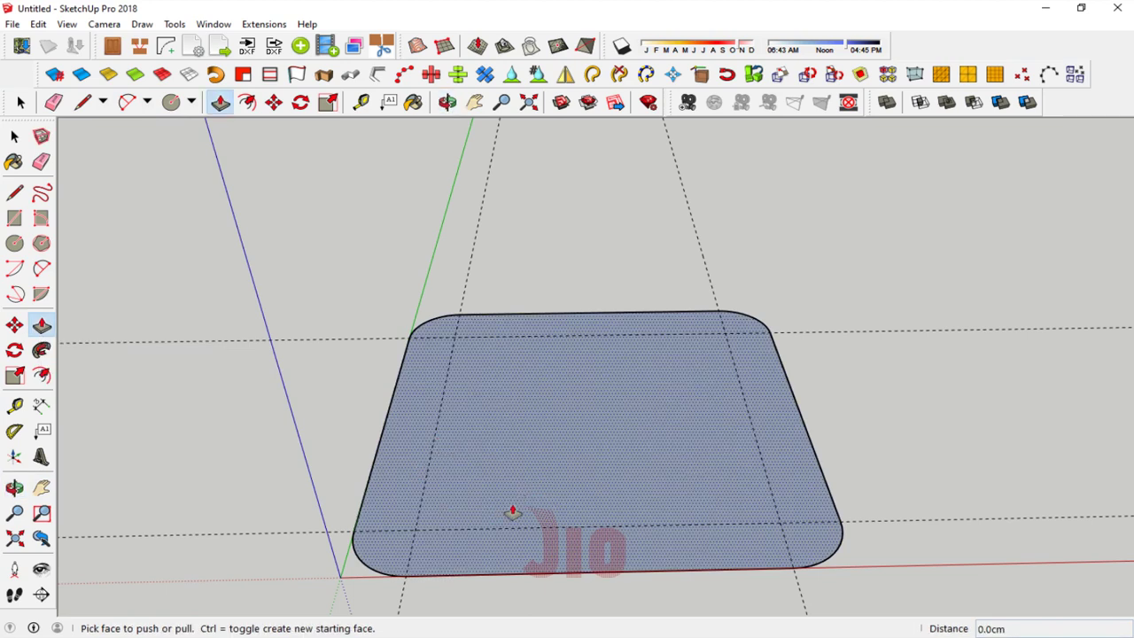
pyautogui.scroll(-1, 501, 512)
pyautogui.scroll(2, 506, 488)
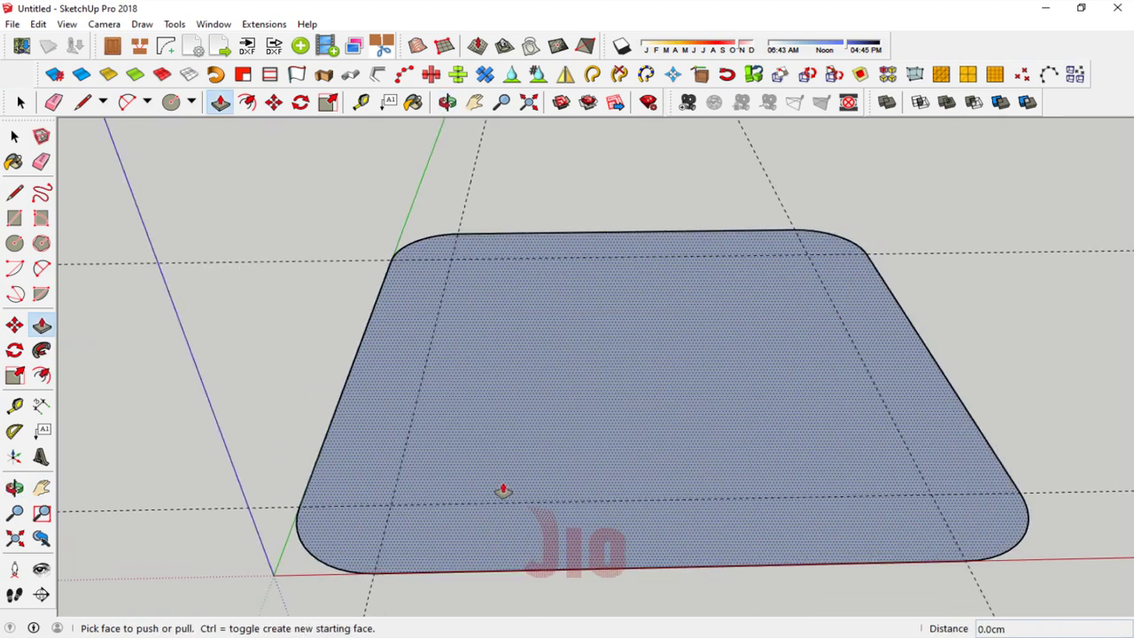
pyautogui.moveTo(477, 474); pyautogui.dragTo(472, 332)
pyautogui.write('3.5')
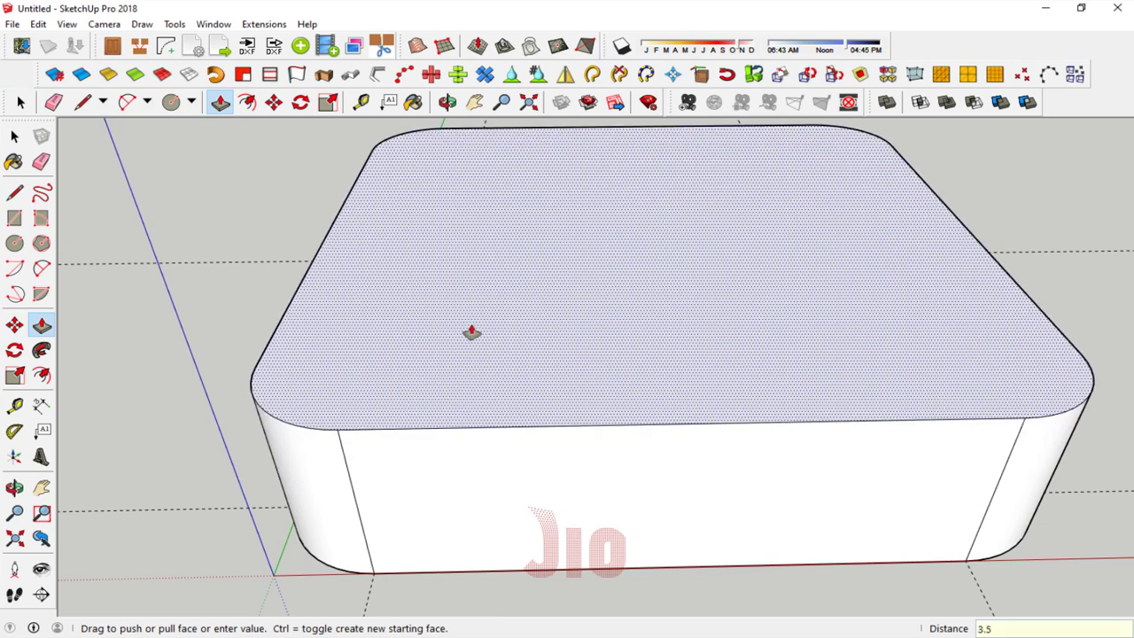
pyautogui.press('Return')
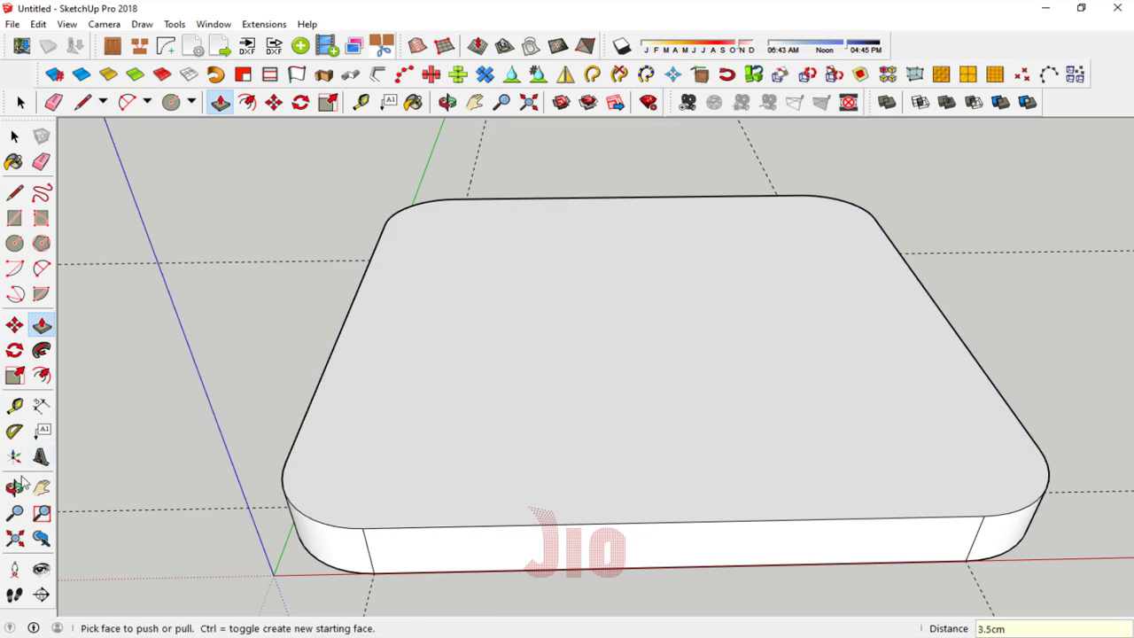
pyautogui.moveTo(392, 448)
pyautogui.mouseDown(button='middle')
pyautogui.moveTo(542, 294)
pyautogui.moveTo(805, 301)
pyautogui.moveTo(633, 327)
pyautogui.moveTo(470, 412)
pyautogui.moveTo(511, 401)
pyautogui.mouseUp(button='middle')
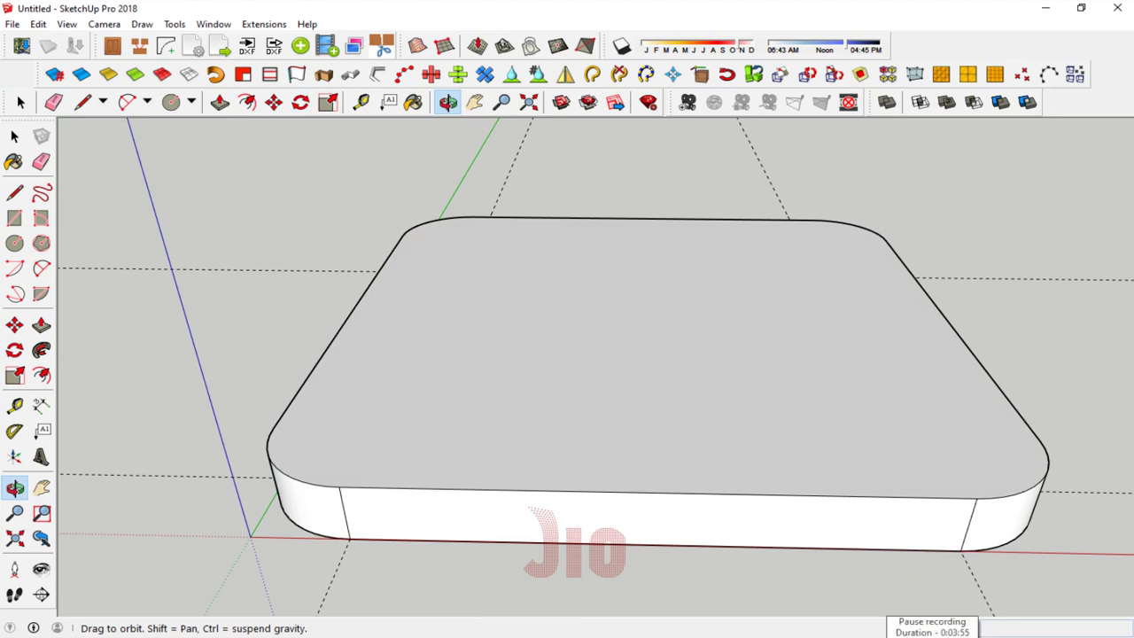
pyautogui.moveTo(603, 554); pyautogui.dragTo(604, 532)
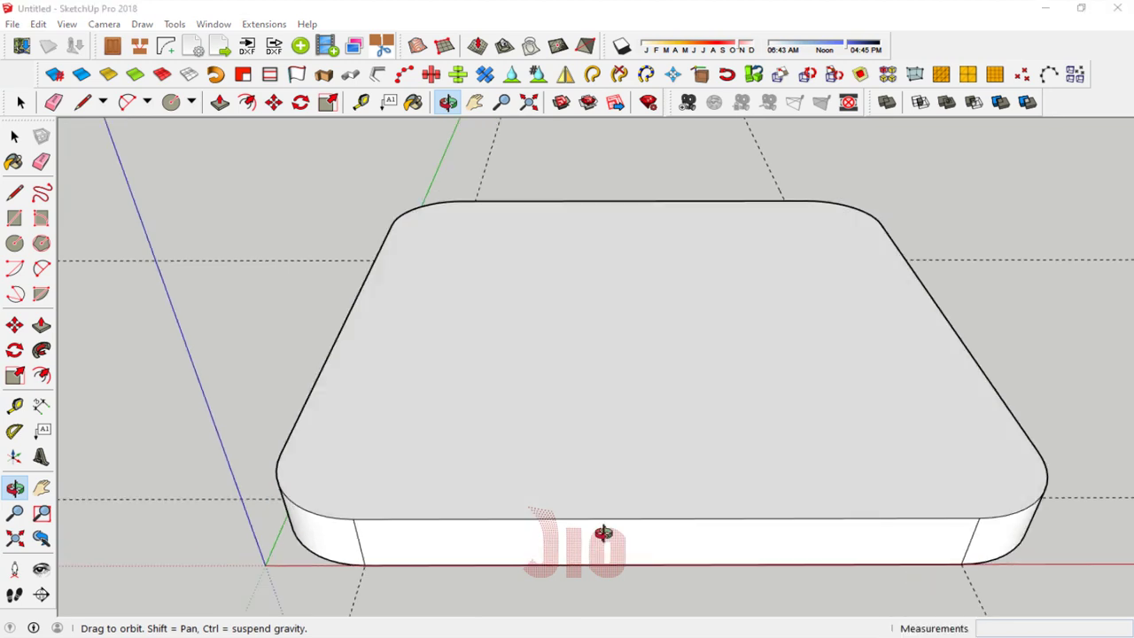
pyautogui.moveTo(473, 484)
pyautogui.mouseDown()
pyautogui.moveTo(670, 404)
pyautogui.moveTo(750, 349)
pyautogui.moveTo(754, 334)
pyautogui.moveTo(673, 380)
pyautogui.moveTo(739, 413)
pyautogui.moveTo(383, 412)
pyautogui.moveTo(324, 349)
pyautogui.moveTo(746, 469)
pyautogui.mouseUp()
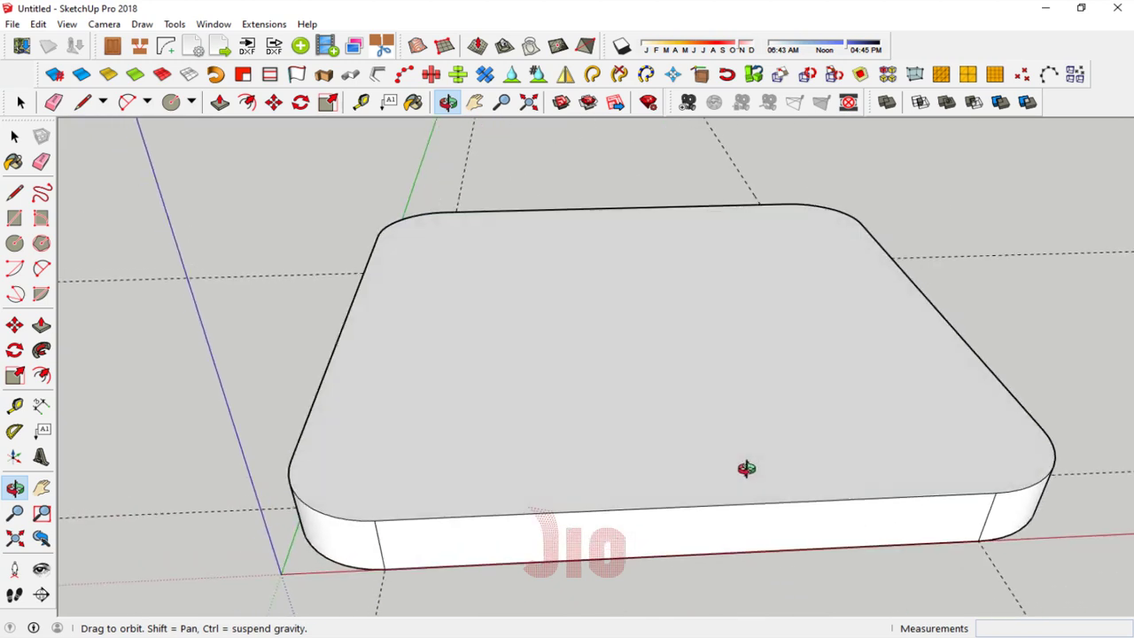
pyautogui.moveTo(684, 497)
pyautogui.mouseDown()
pyautogui.moveTo(694, 464)
pyautogui.moveTo(833, 372)
pyautogui.moveTo(727, 398)
pyautogui.moveTo(609, 478)
pyautogui.moveTo(577, 544)
pyautogui.moveTo(435, 540)
pyautogui.mouseUp()
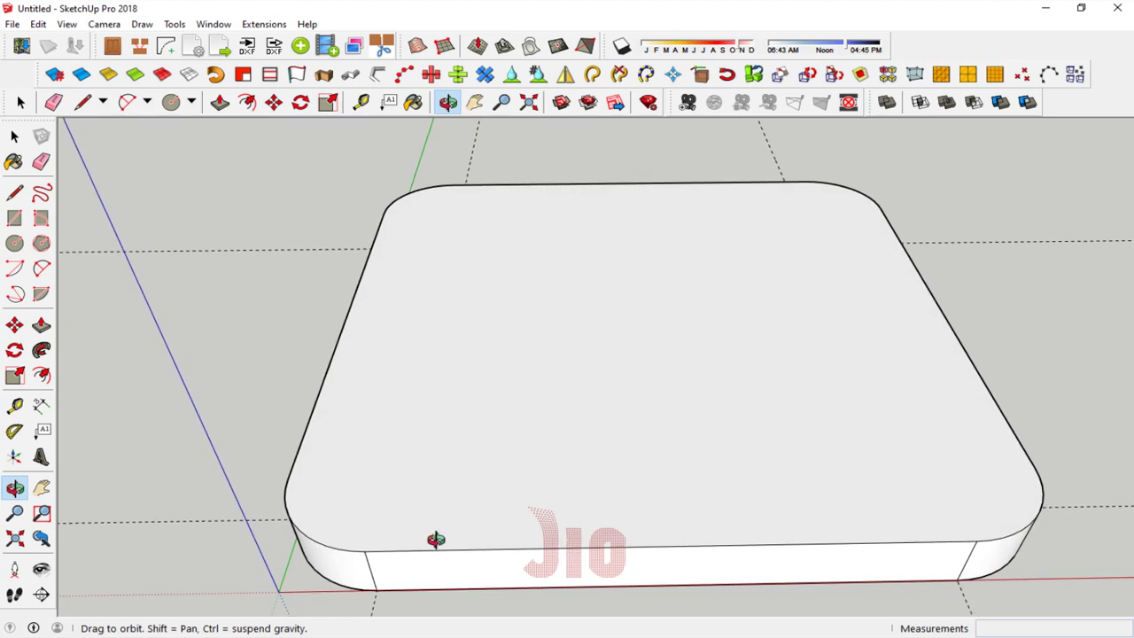
# Step: Offset the slab's top outline 1 cm inward and select the inner face
pyautogui.click(43, 376)
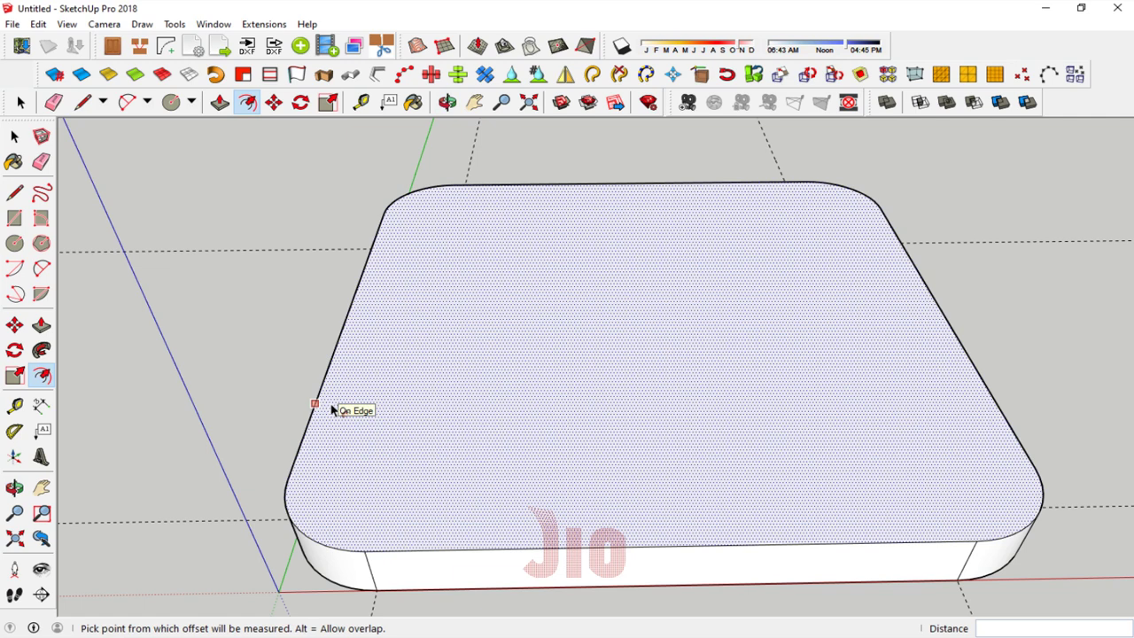
pyautogui.click(333, 409)
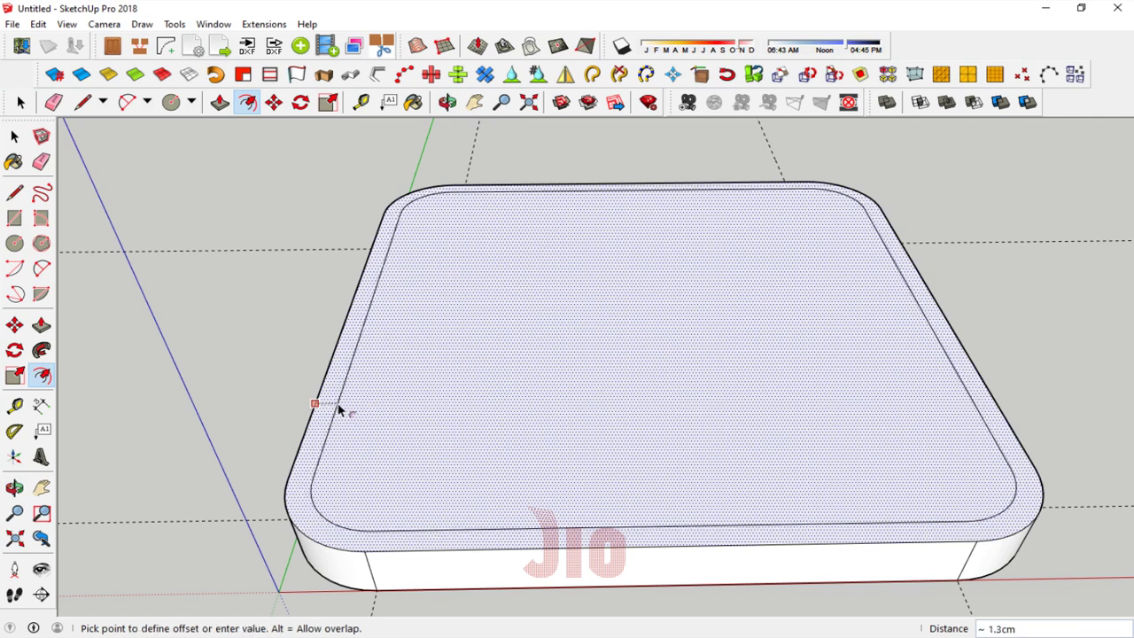
pyautogui.write('1')
pyautogui.press('Return')
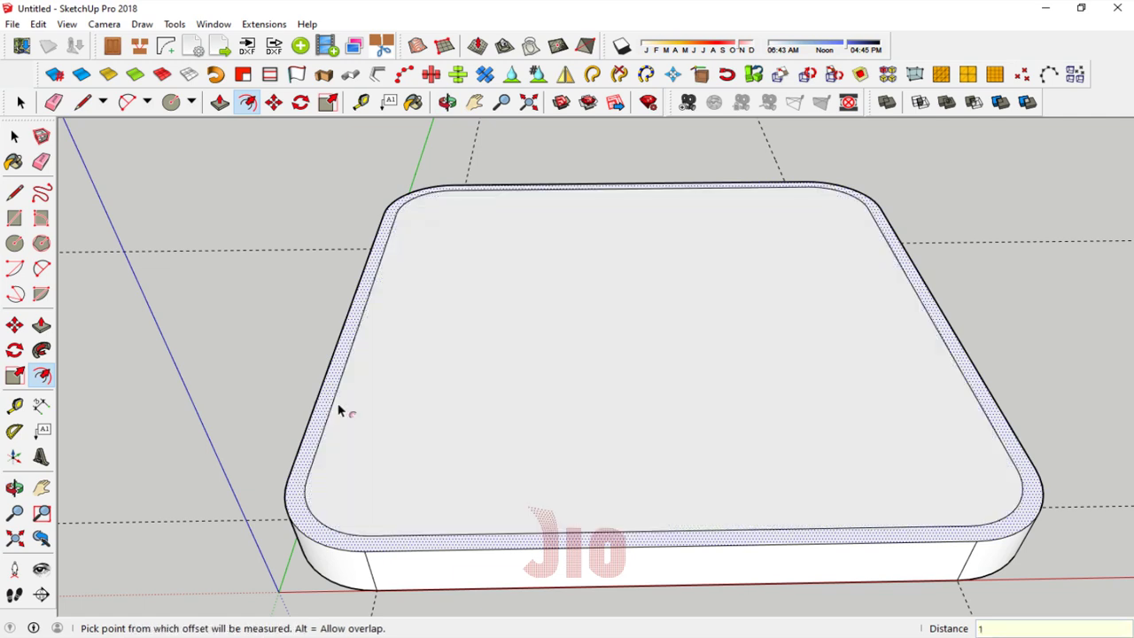
pyautogui.click(14, 135)
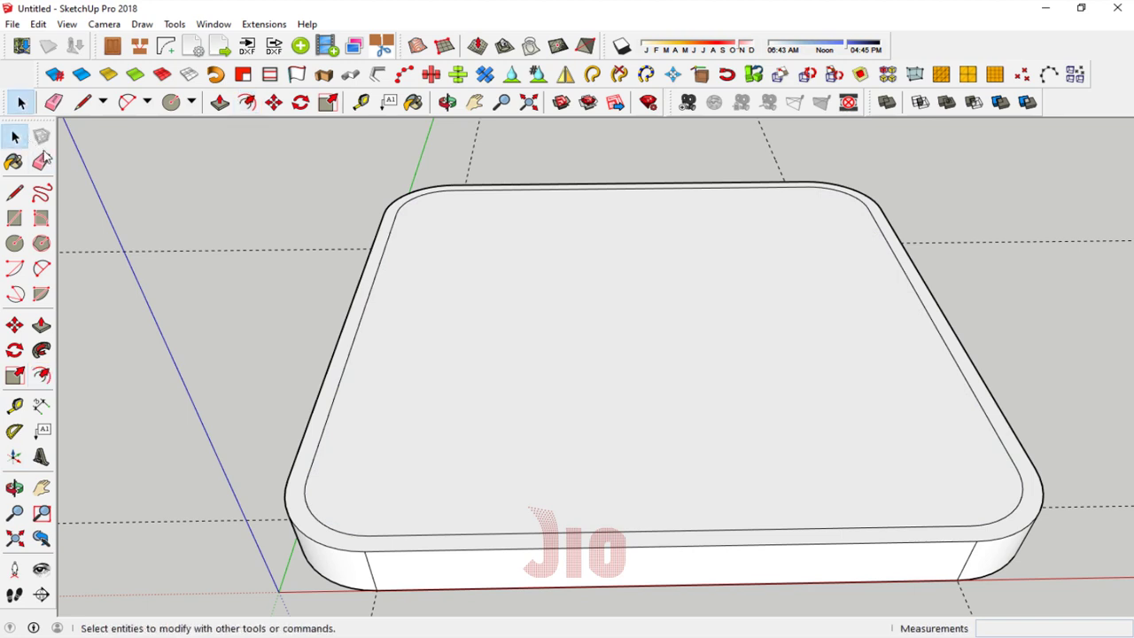
pyautogui.doubleClick(592, 341)
pyautogui.click(14, 487)
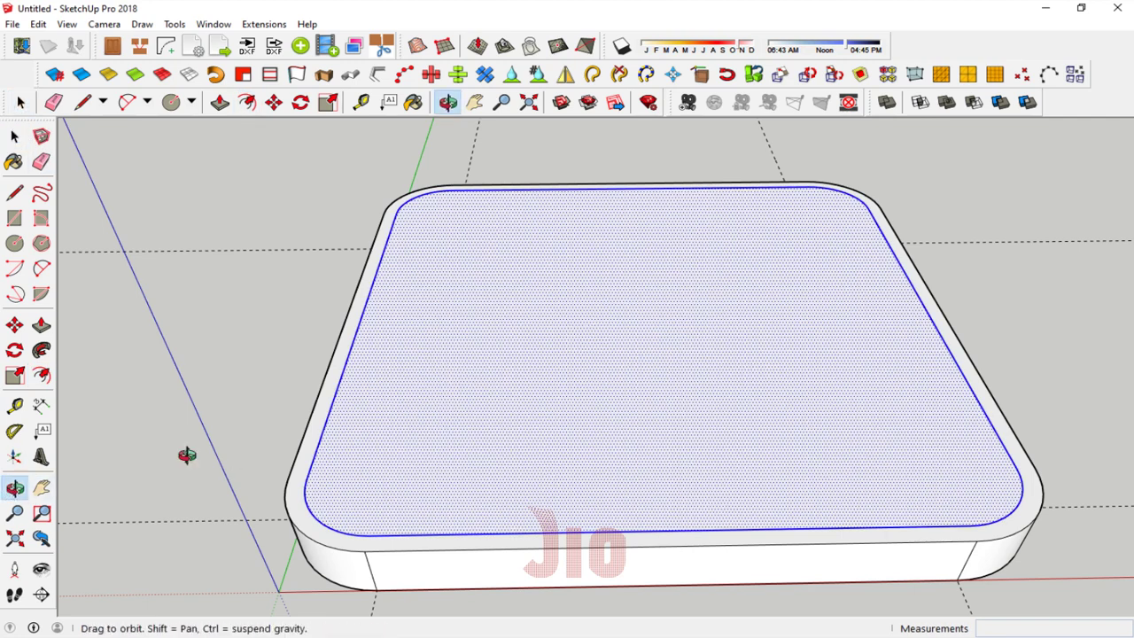
pyautogui.moveTo(502, 431); pyautogui.dragTo(505, 355)
# Step: Move the inner top face up 0.6 cm along blue and inspect the raised step
pyautogui.click(14, 325)
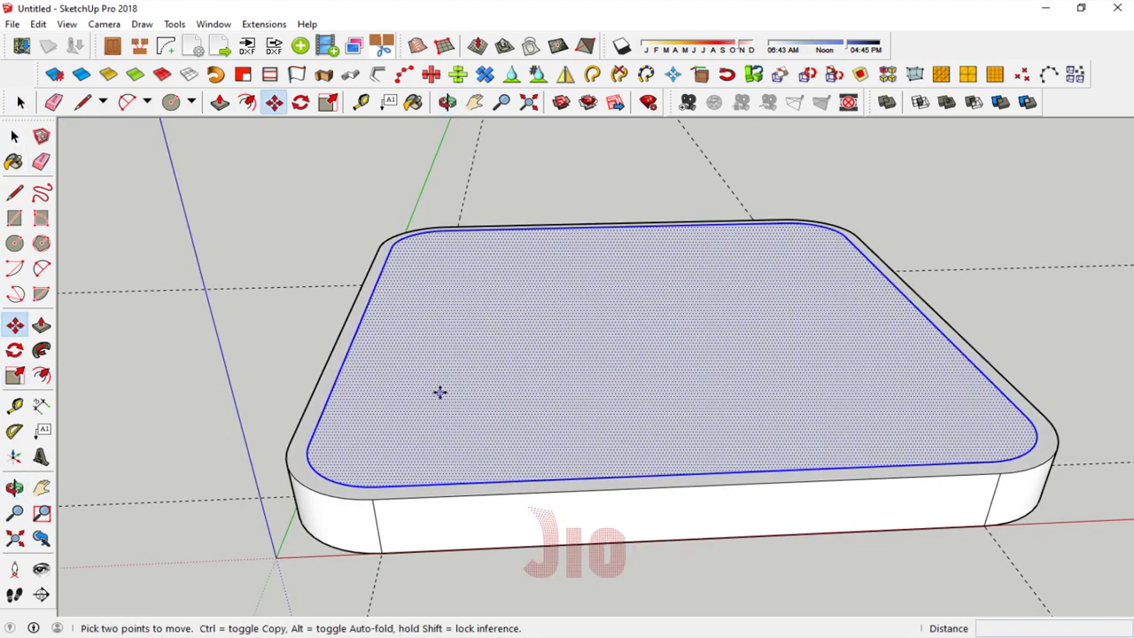
pyautogui.click(438, 344)
pyautogui.write('0.6')
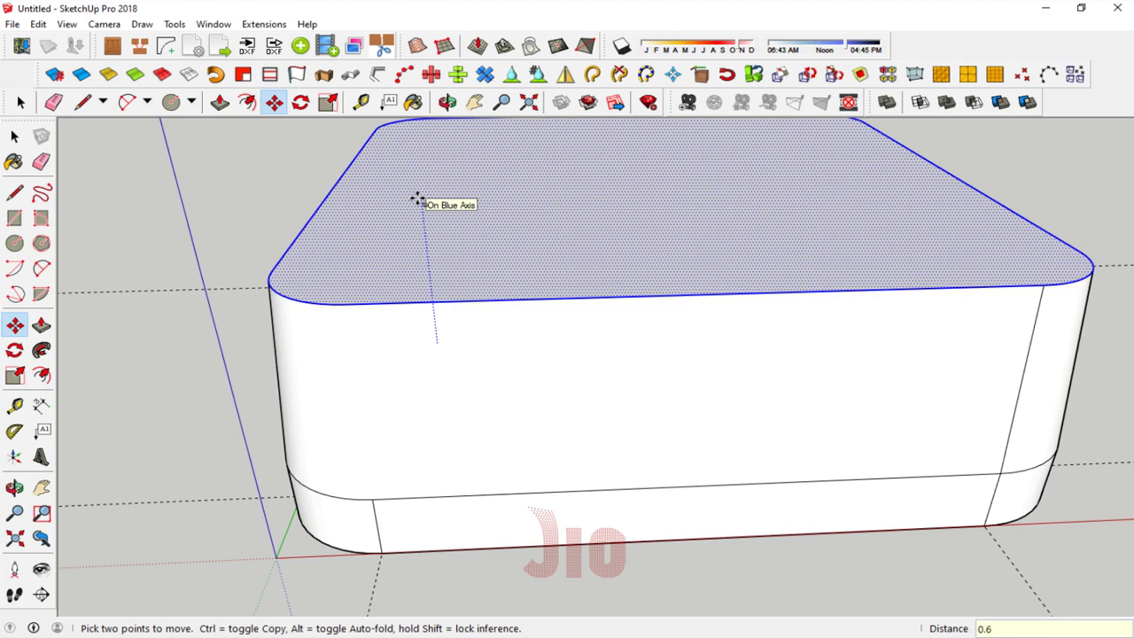
pyautogui.press('Return')
pyautogui.scroll(-5, 417, 197)
pyautogui.click(15, 488)
pyautogui.moveTo(496, 292)
pyautogui.mouseDown()
pyautogui.moveTo(488, 332)
pyautogui.moveTo(215, 298)
pyautogui.moveTo(501, 367)
pyautogui.moveTo(800, 506)
pyautogui.mouseUp()
pyautogui.scroll(2, 483, 322)
pyautogui.scroll(2, 471, 330)
pyautogui.scroll(-2, 465, 337)
pyautogui.scroll(-3, 820, 512)
pyautogui.scroll(3, 397, 430)
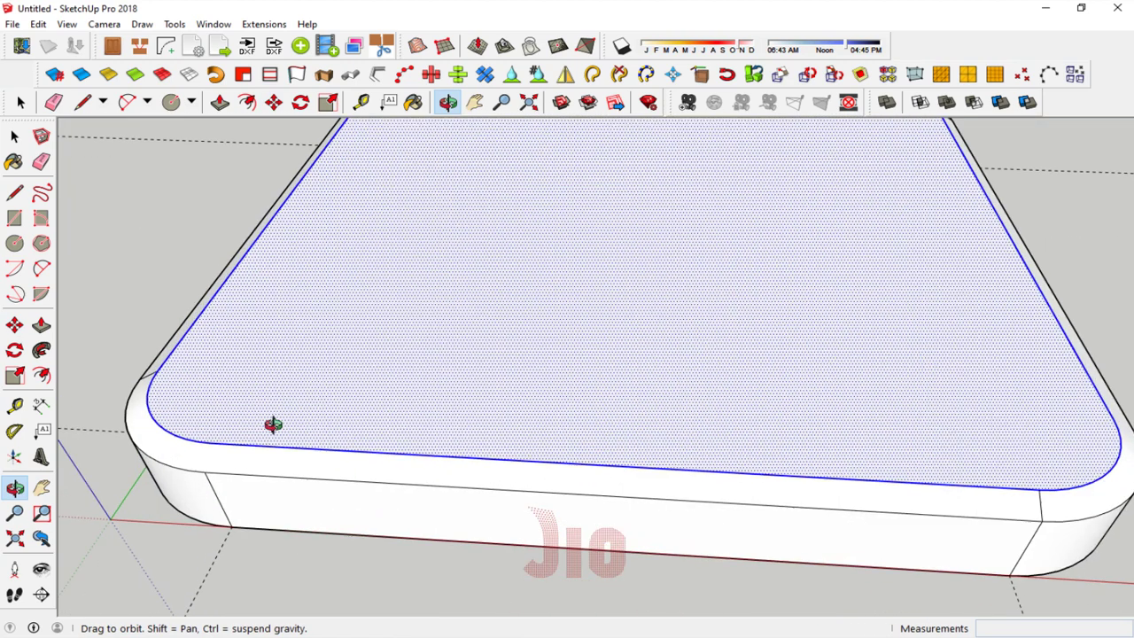
pyautogui.scroll(-3, 362, 435)
pyautogui.scroll(3, 350, 405)
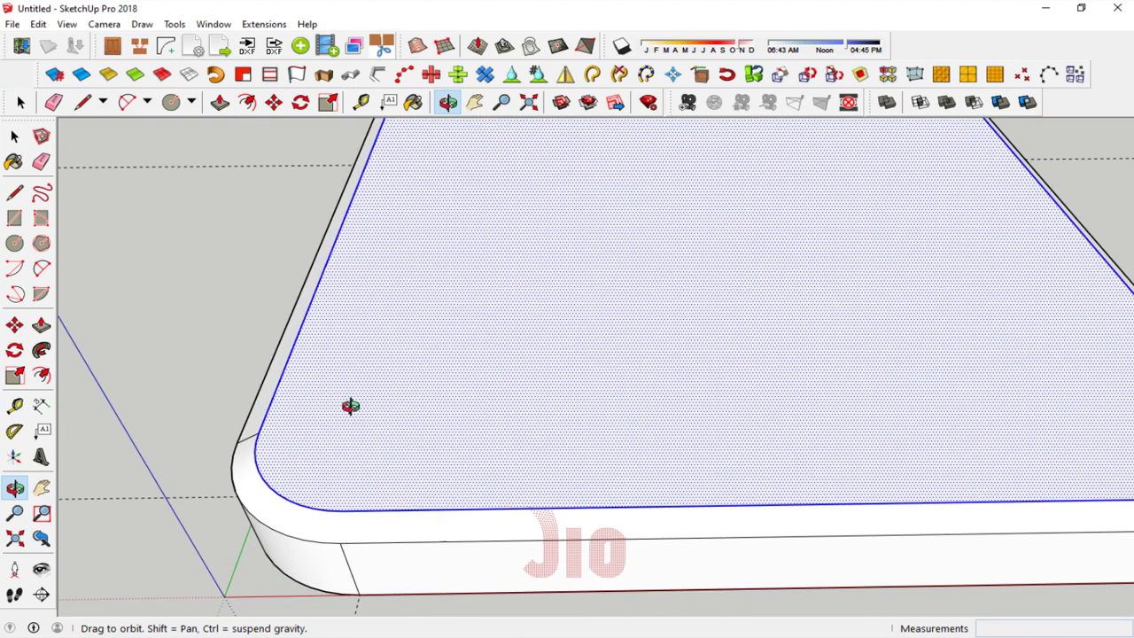
# Step: Offset the raised top outline inward by a 1.2 cm band
pyautogui.click(41, 376)
pyautogui.click(291, 355)
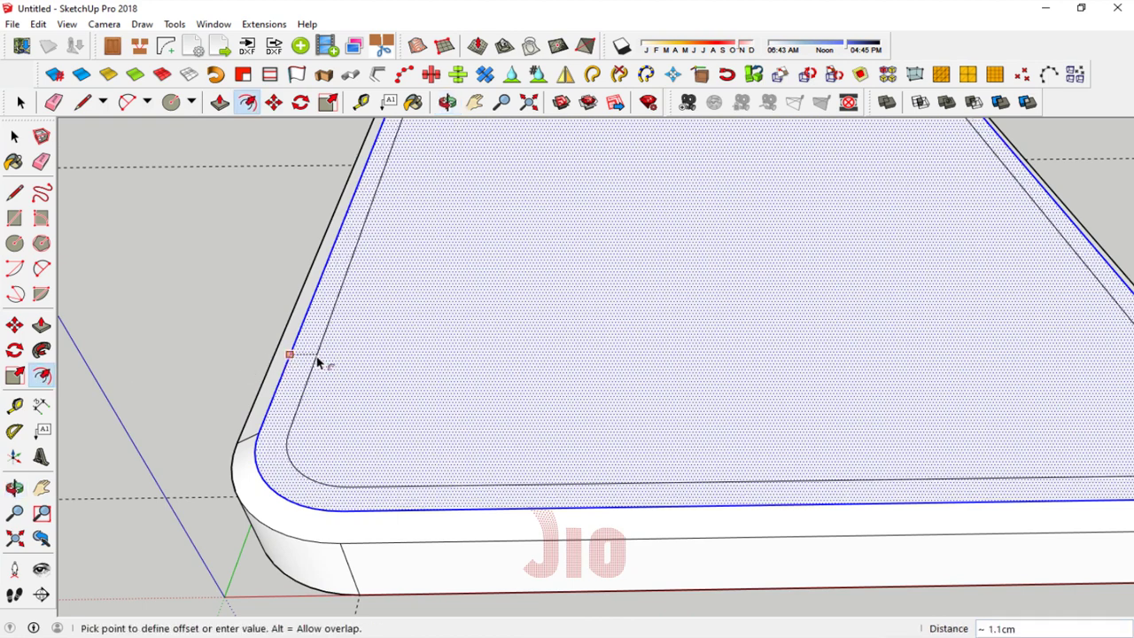
pyautogui.write('1.2')
pyautogui.click(318, 361)
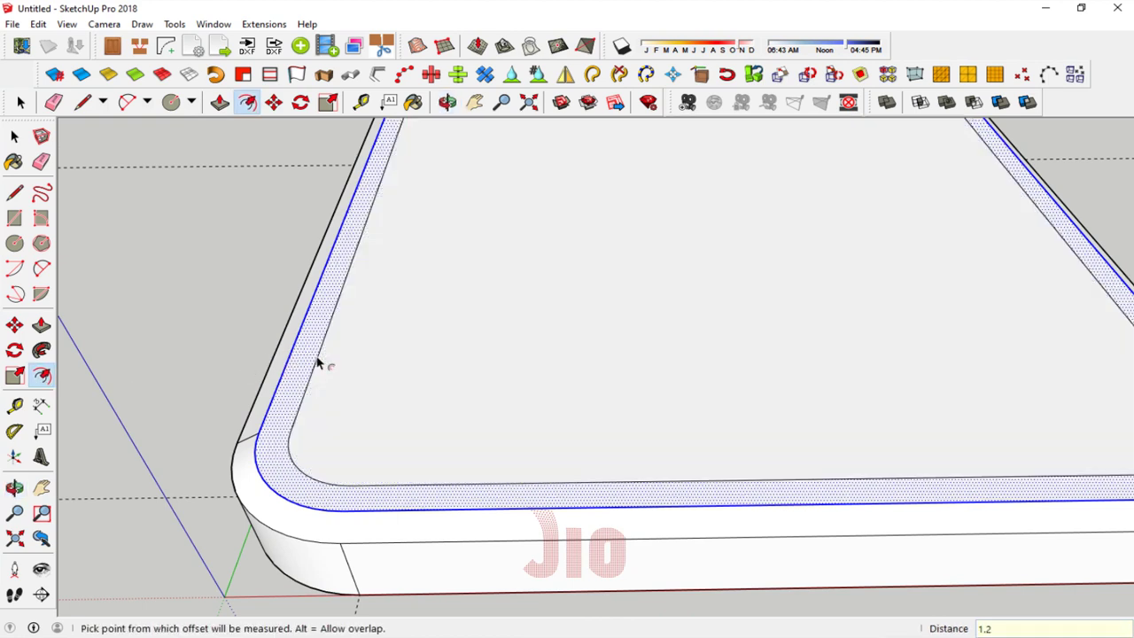
# Step: Select the inner top face and lift it 0.6 cm along blue
pyautogui.click(14, 487)
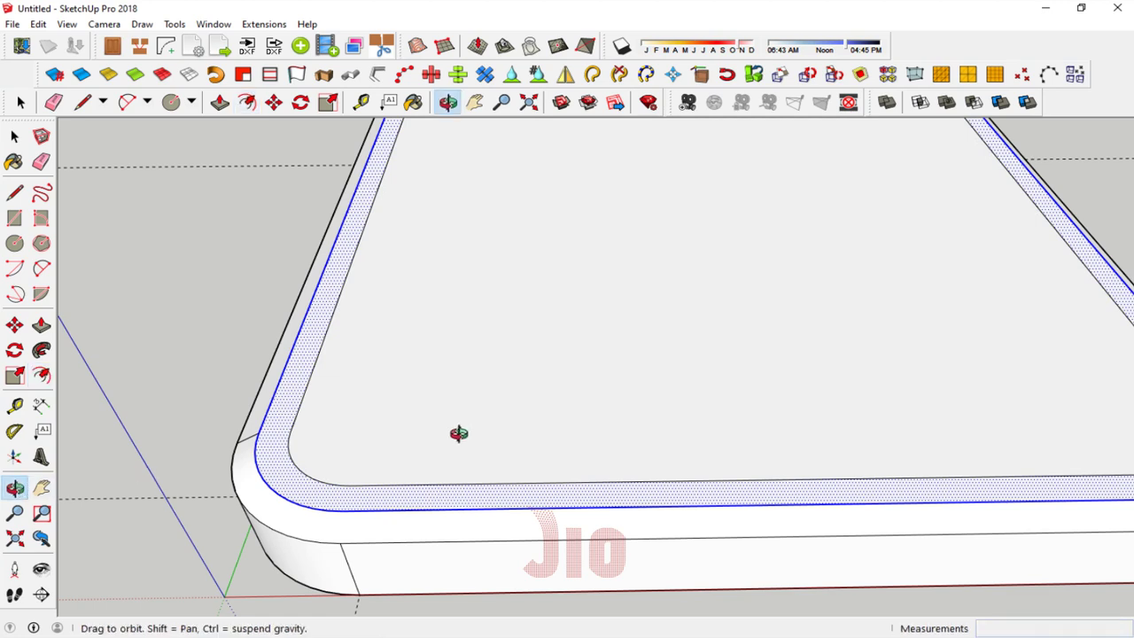
pyautogui.click(16, 138)
pyautogui.scroll(-3, 458, 418)
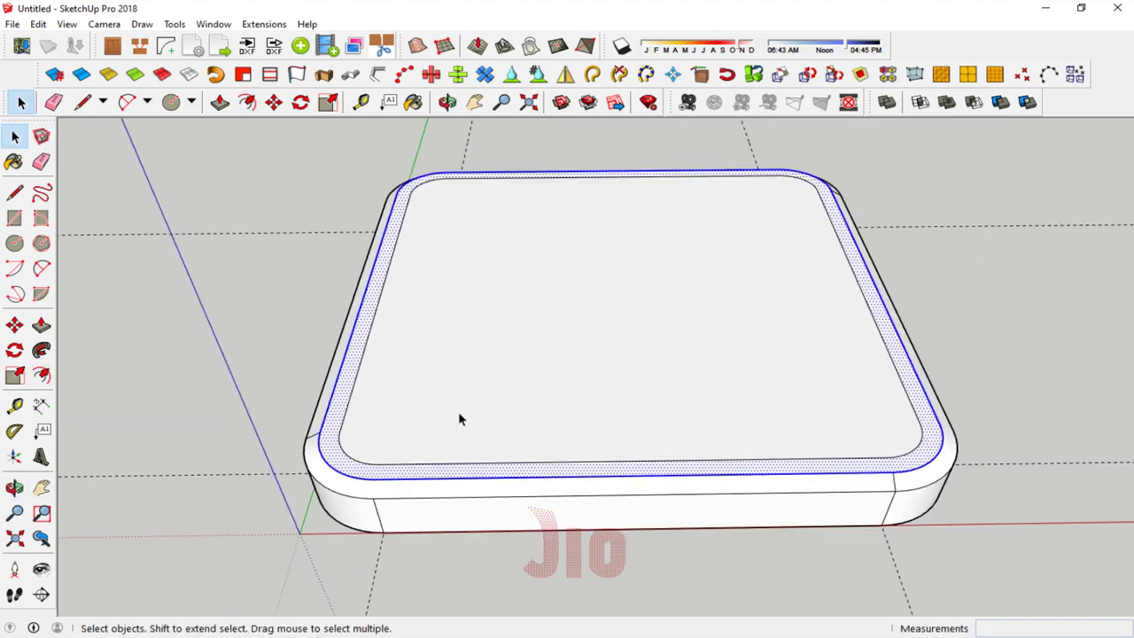
pyautogui.click(524, 337)
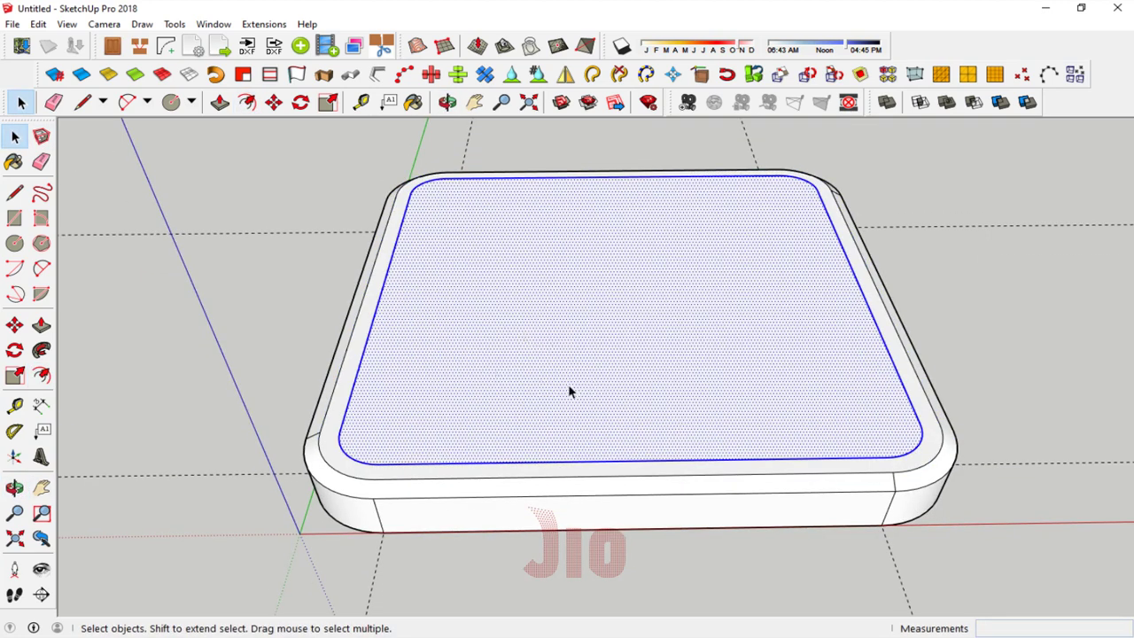
pyautogui.click(15, 326)
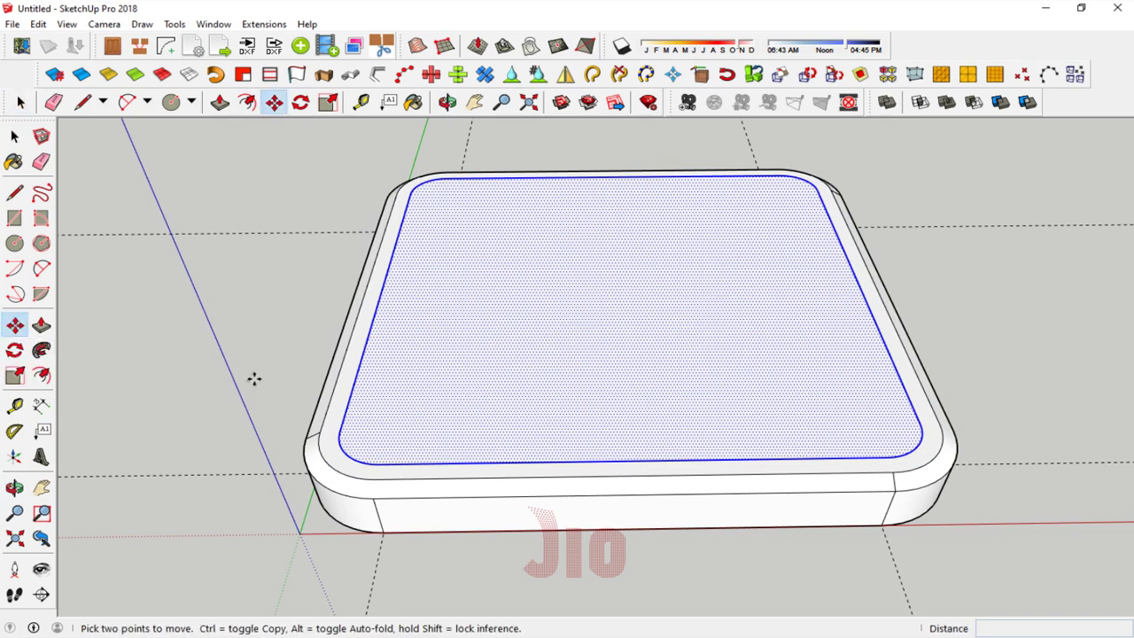
pyautogui.click(418, 342)
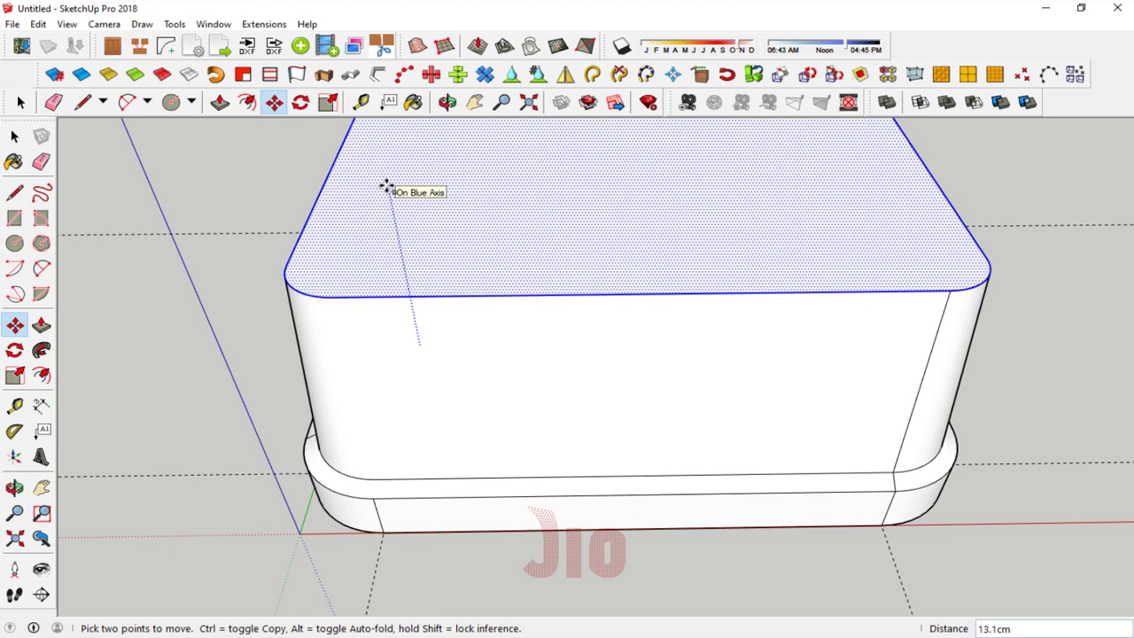
pyautogui.write('6')
pyautogui.press('Return')
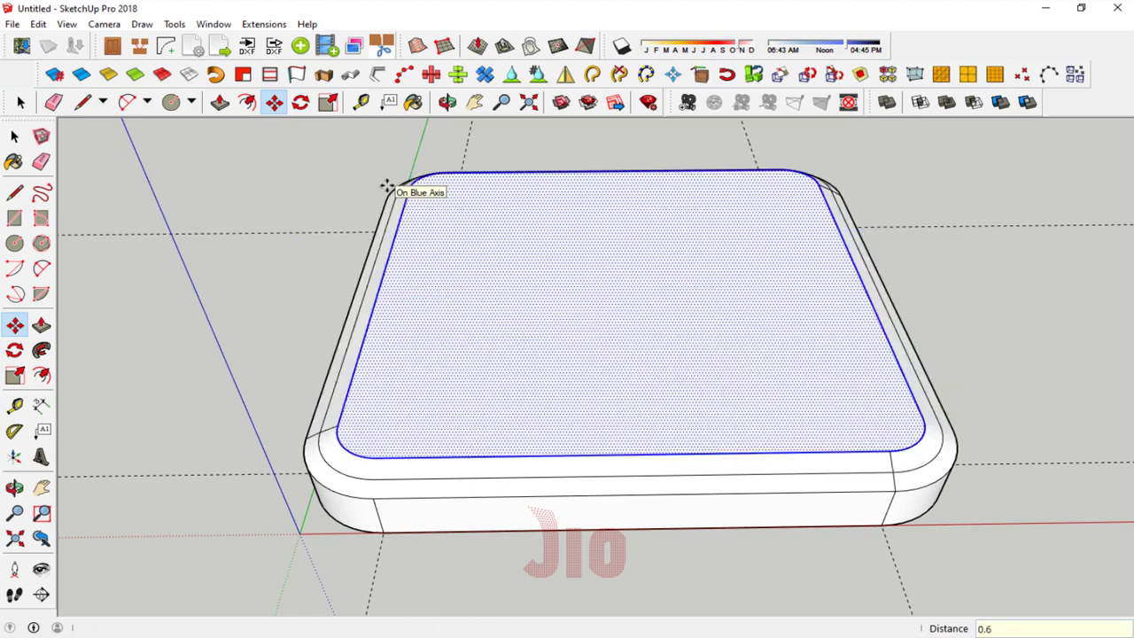
# Step: Offset the top outline inward by another 1.2 cm band
pyautogui.click(41, 376)
pyautogui.click(40, 375)
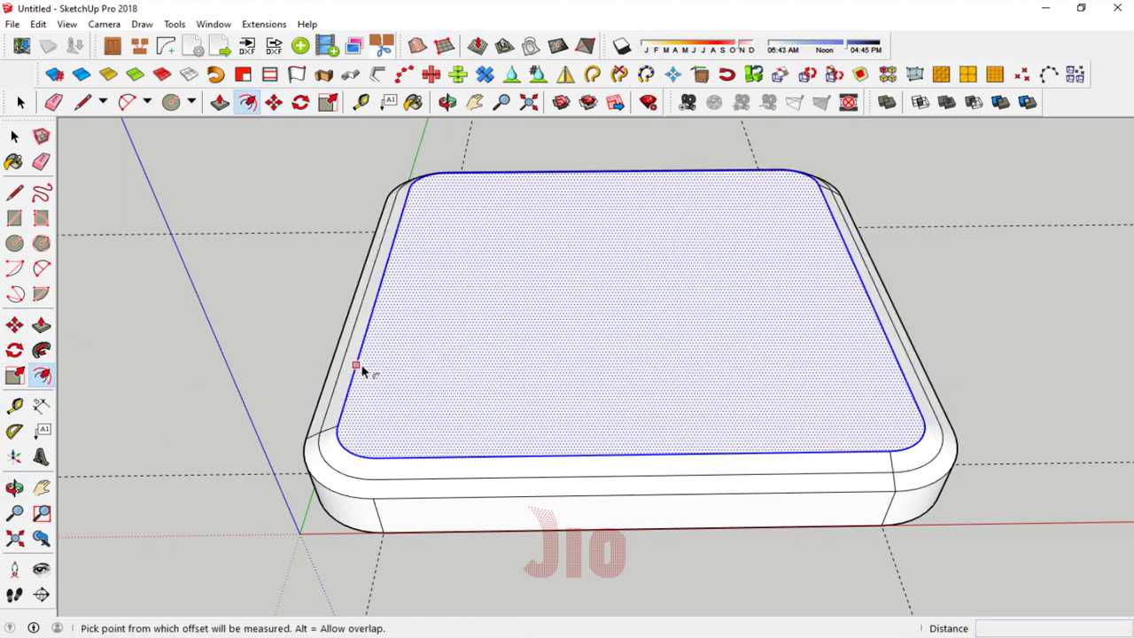
pyautogui.click(356, 364)
pyautogui.write('1.')
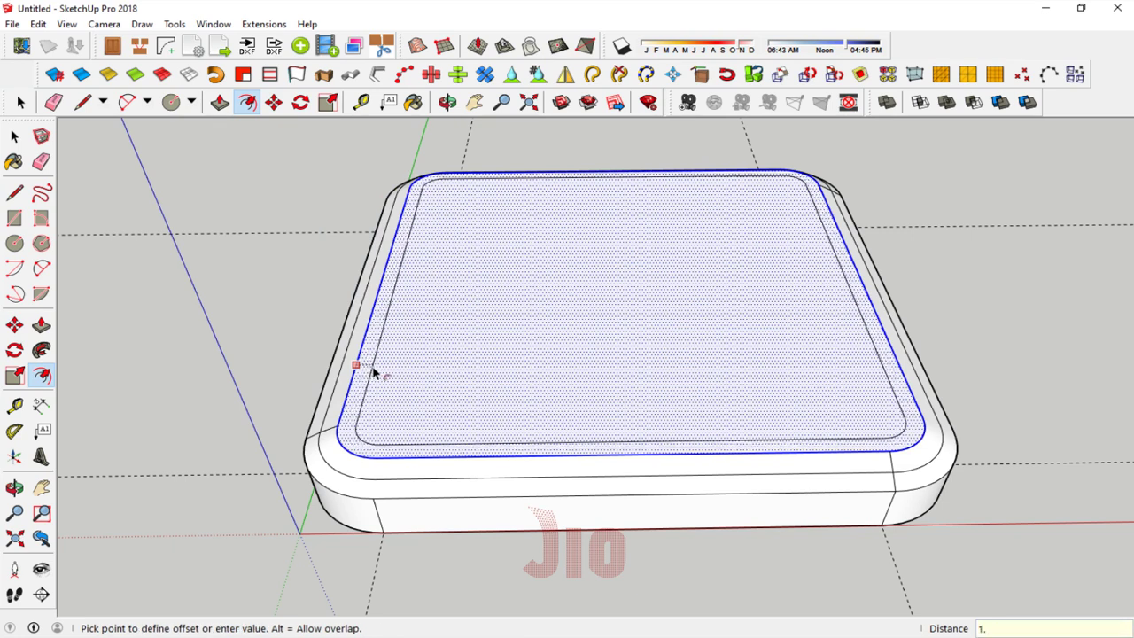
pyautogui.write('2')
pyautogui.press('Return')
# Step: Lift the inner top panel a further small step, then orbit to check the layered rim
pyautogui.click(14, 135)
pyautogui.doubleClick(529, 299)
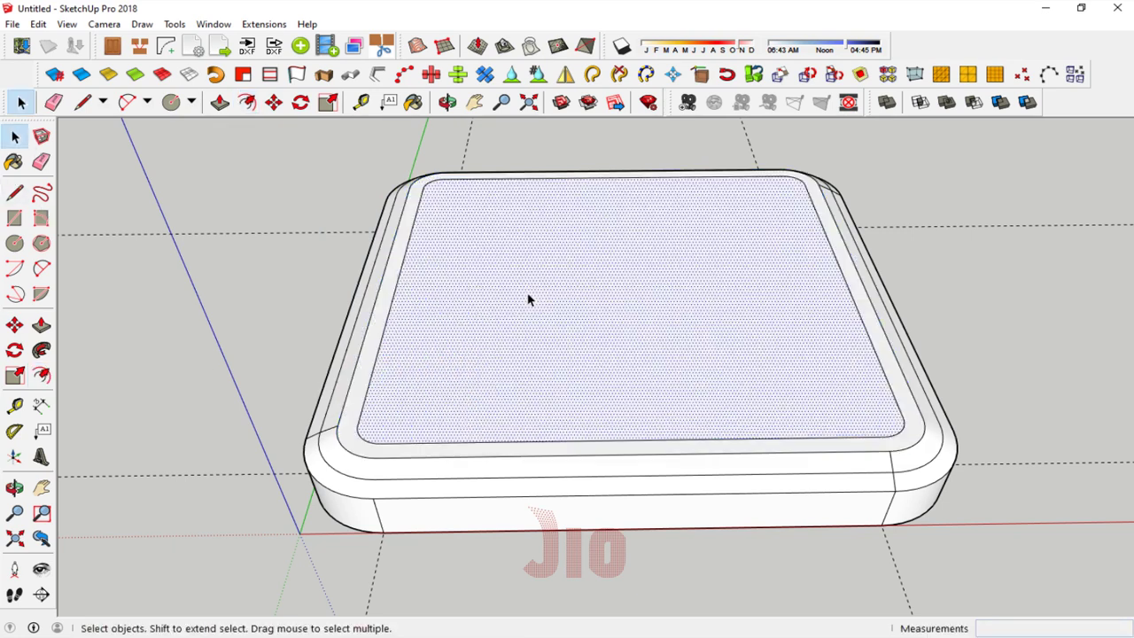
pyautogui.click(16, 325)
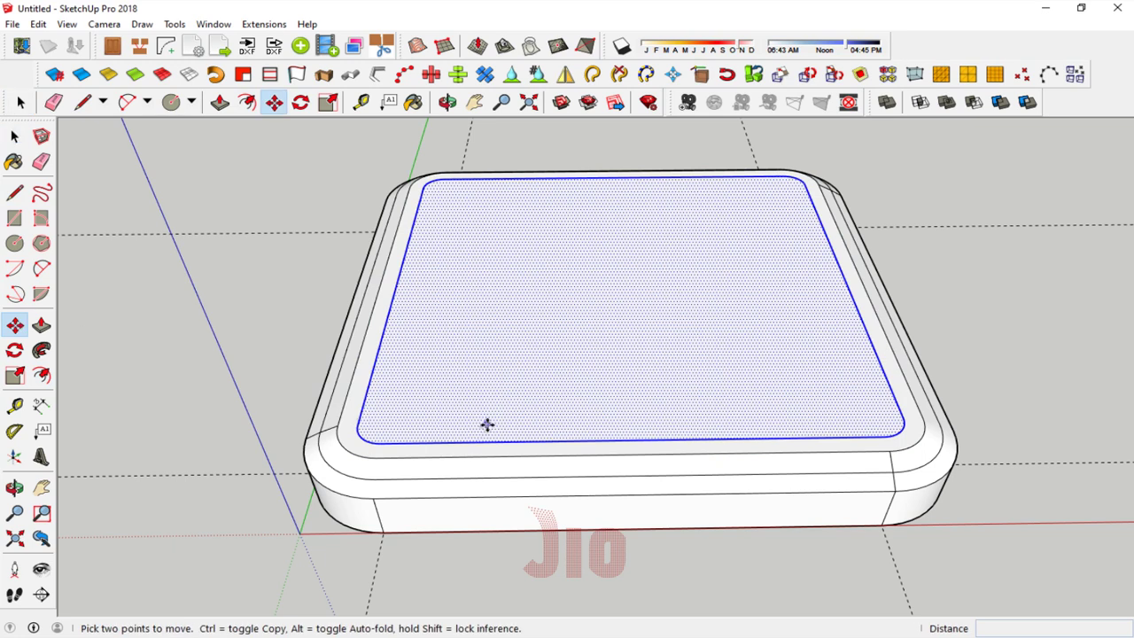
pyautogui.click(438, 358)
pyautogui.write('0.')
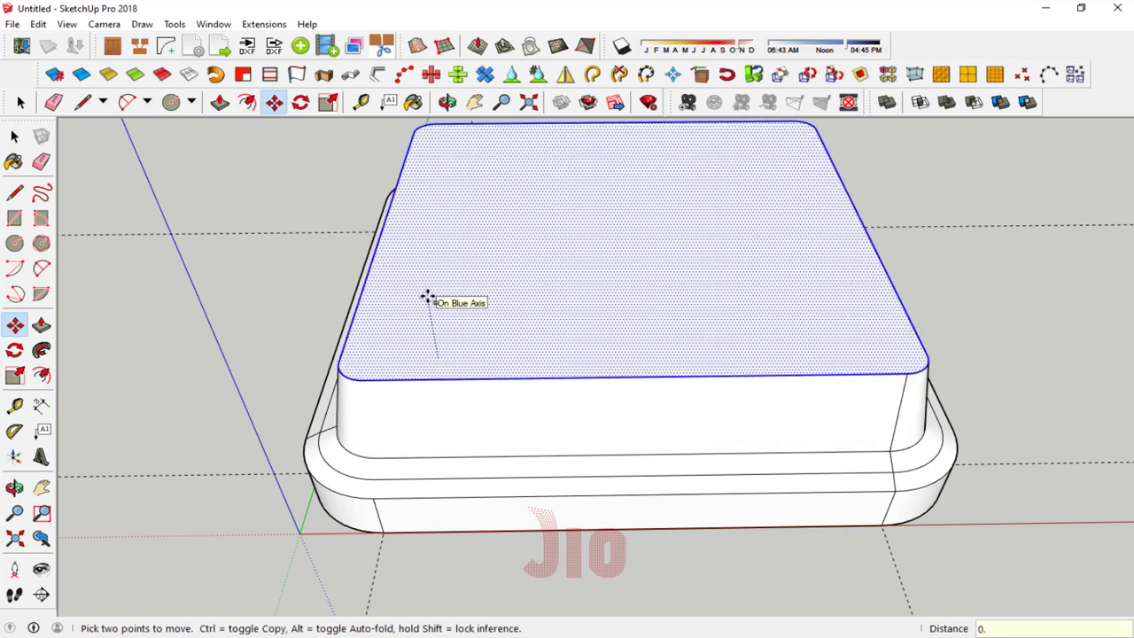
pyautogui.press('Escape')
pyautogui.click(14, 488)
pyautogui.moveTo(802, 408)
pyautogui.mouseDown()
pyautogui.moveTo(810, 448)
pyautogui.moveTo(417, 331)
pyautogui.moveTo(498, 431)
pyautogui.mouseUp()
pyautogui.scroll(3, 494, 395)
pyautogui.scroll(3, 465, 378)
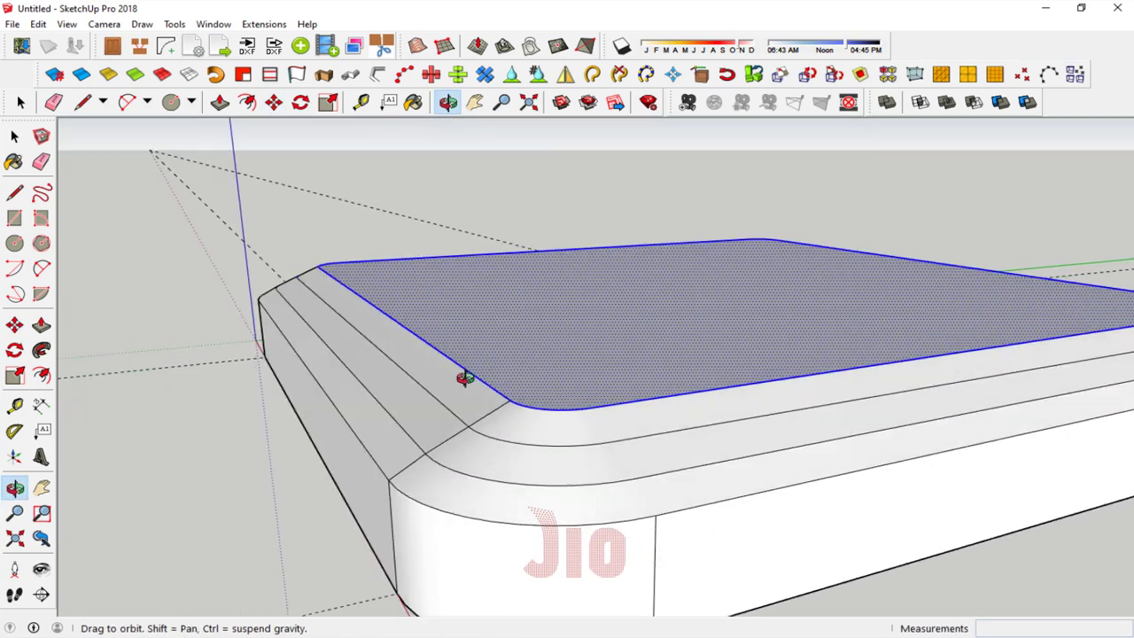
pyautogui.moveTo(465, 378); pyautogui.dragTo(830, 469)
pyautogui.scroll(-5, 780, 496)
pyautogui.moveTo(779, 496)
pyautogui.mouseDown()
pyautogui.moveTo(630, 446)
pyautogui.moveTo(685, 458)
pyautogui.moveTo(579, 451)
pyautogui.moveTo(404, 479)
pyautogui.mouseUp()
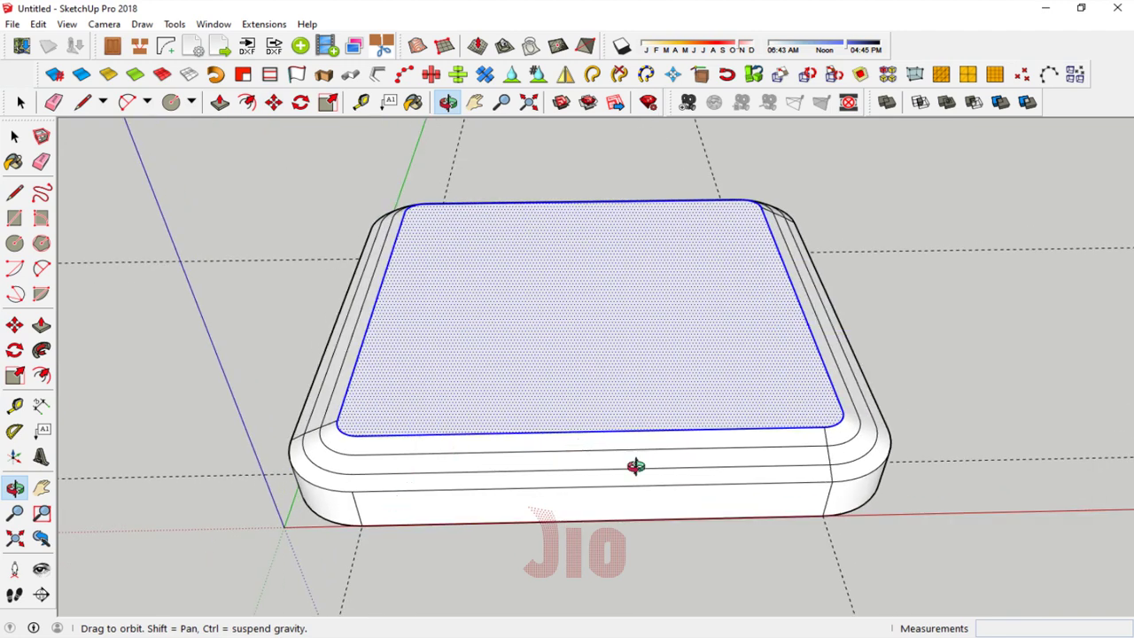
pyautogui.moveTo(636, 466); pyautogui.dragTo(332, 286)
pyautogui.scroll(-4, 562, 408)
pyautogui.scroll(2, 442, 368)
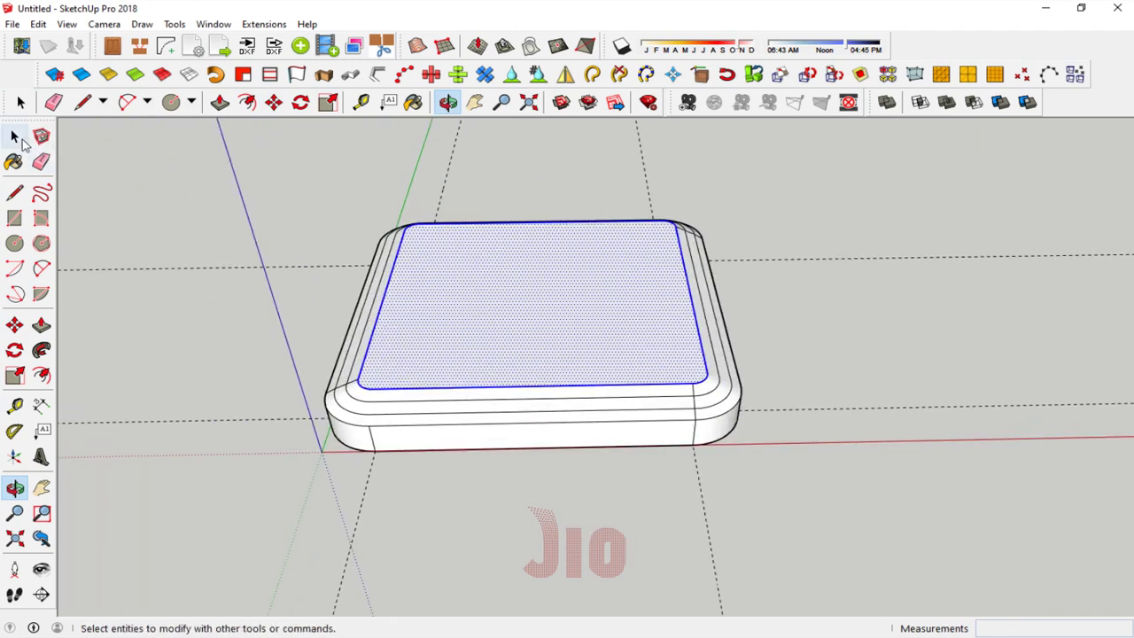
# Step: Delete the stray guide line and make the whole stepped seat a group
pyautogui.click(20, 138)
pyautogui.click(443, 191)
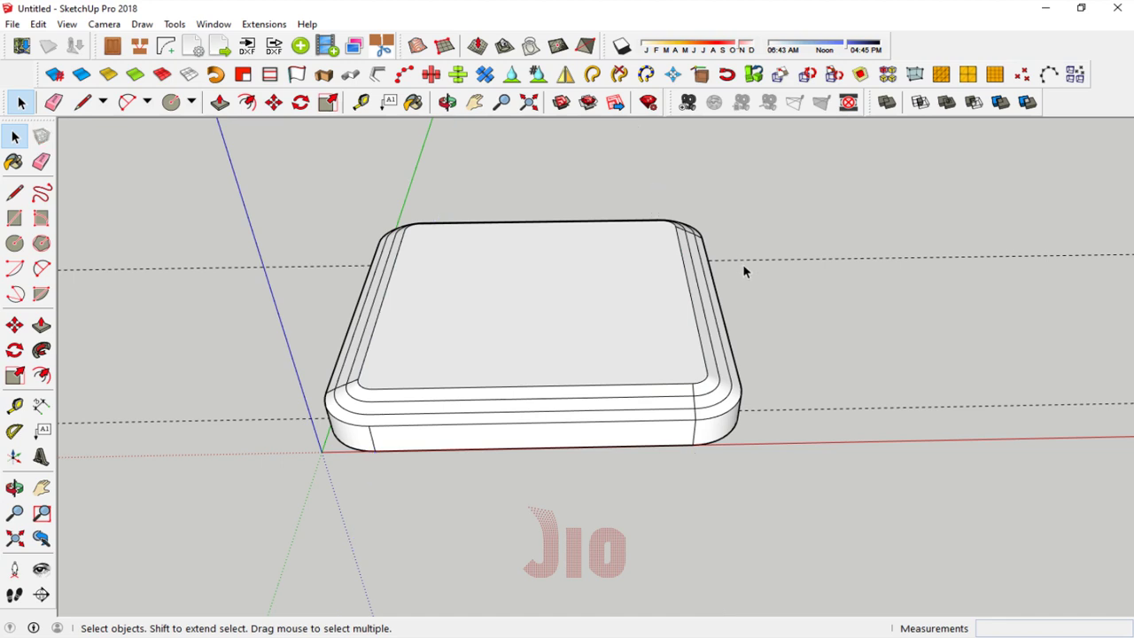
pyautogui.press('Delete')
pyautogui.moveTo(279, 192); pyautogui.dragTo(833, 524)
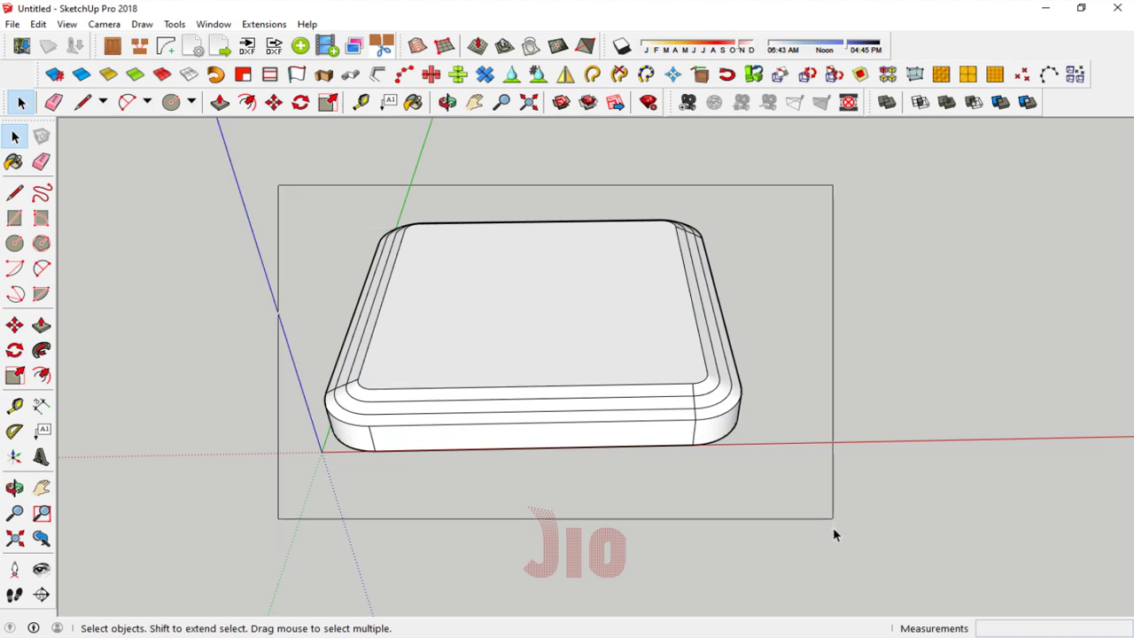
pyautogui.rightClick(542, 334)
pyautogui.click(592, 131)
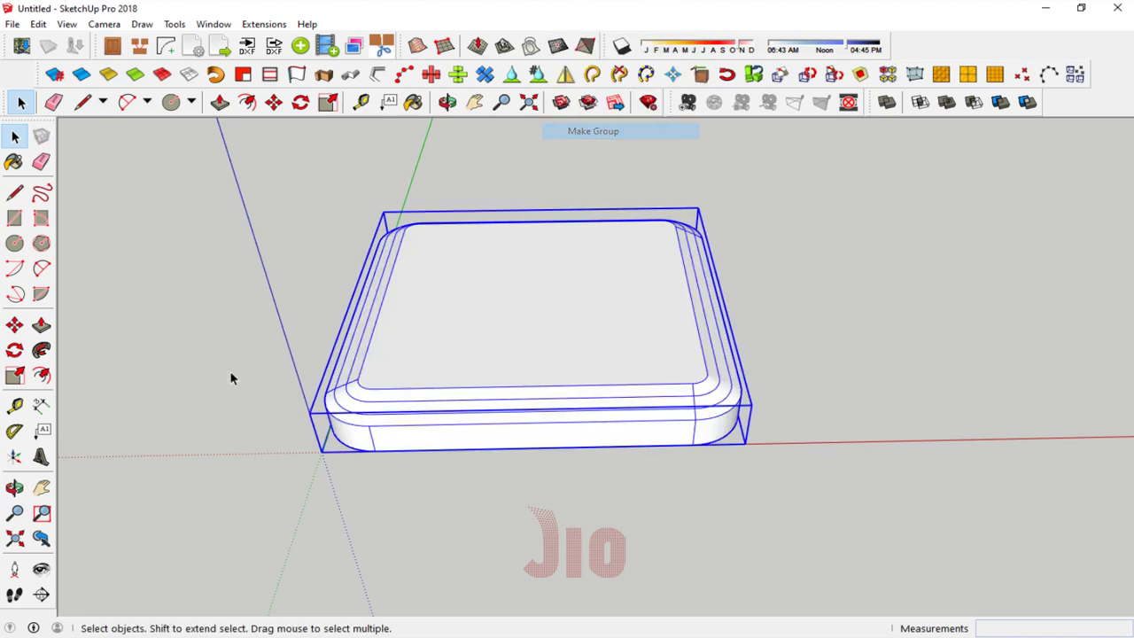
# Step: Orbit around the grouped seat block to view it from the side and above
pyautogui.click(14, 488)
pyautogui.moveTo(774, 357)
pyautogui.mouseDown()
pyautogui.moveTo(681, 372)
pyautogui.moveTo(459, 372)
pyautogui.mouseUp()
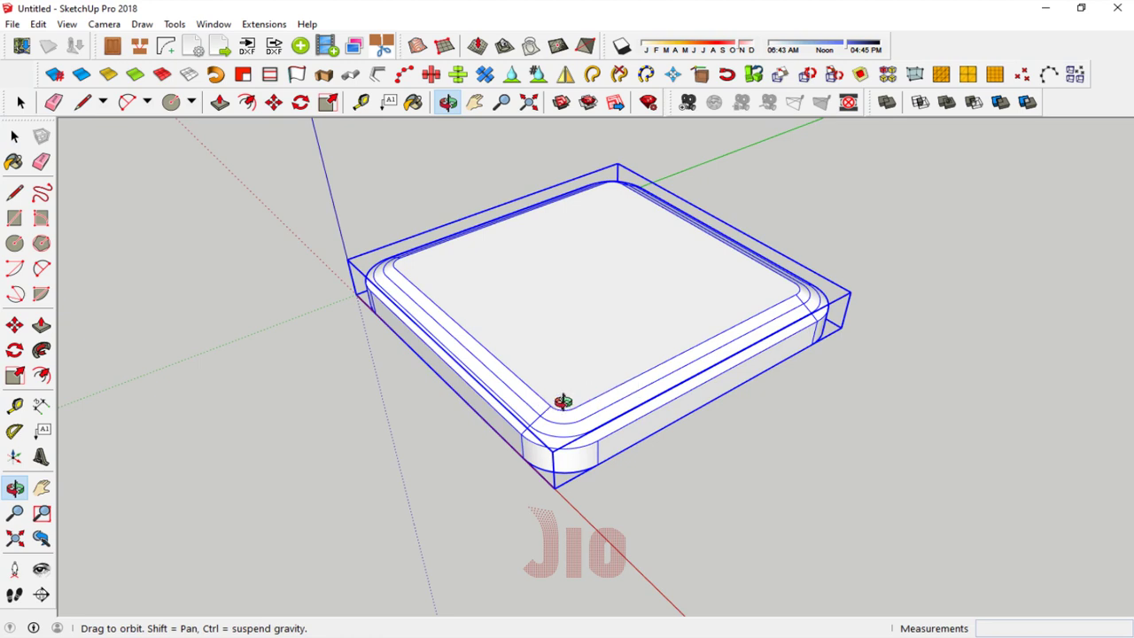
pyautogui.moveTo(532, 429)
pyautogui.mouseDown()
pyautogui.moveTo(699, 364)
pyautogui.moveTo(309, 325)
pyautogui.moveTo(354, 255)
pyautogui.moveTo(347, 235)
pyautogui.moveTo(310, 314)
pyautogui.moveTo(345, 249)
pyautogui.mouseUp()
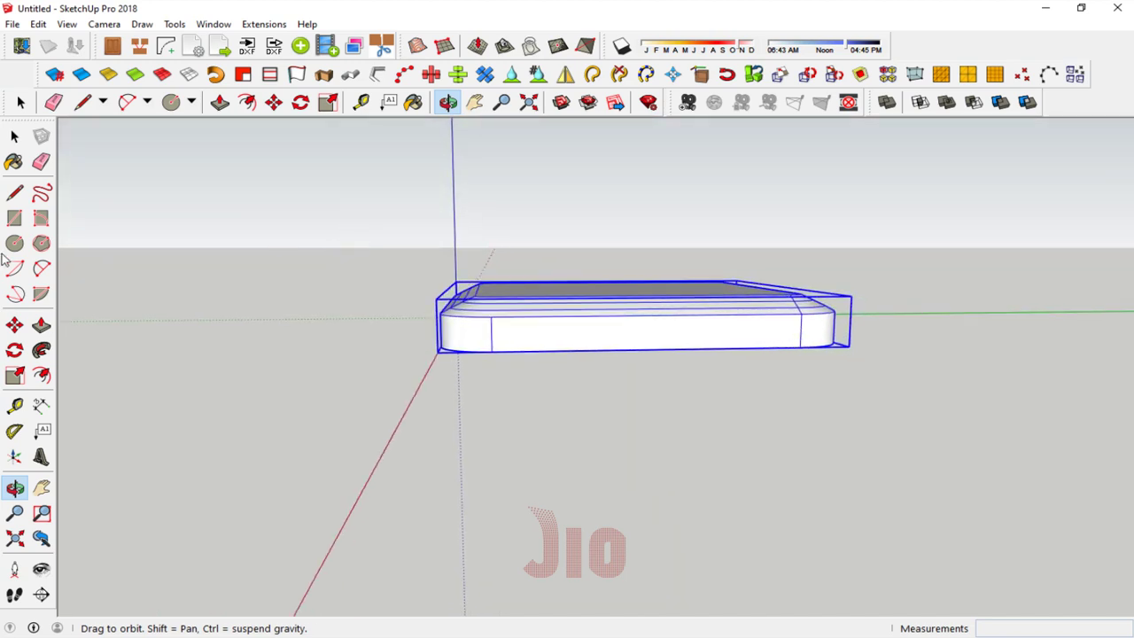
pyautogui.click(15, 326)
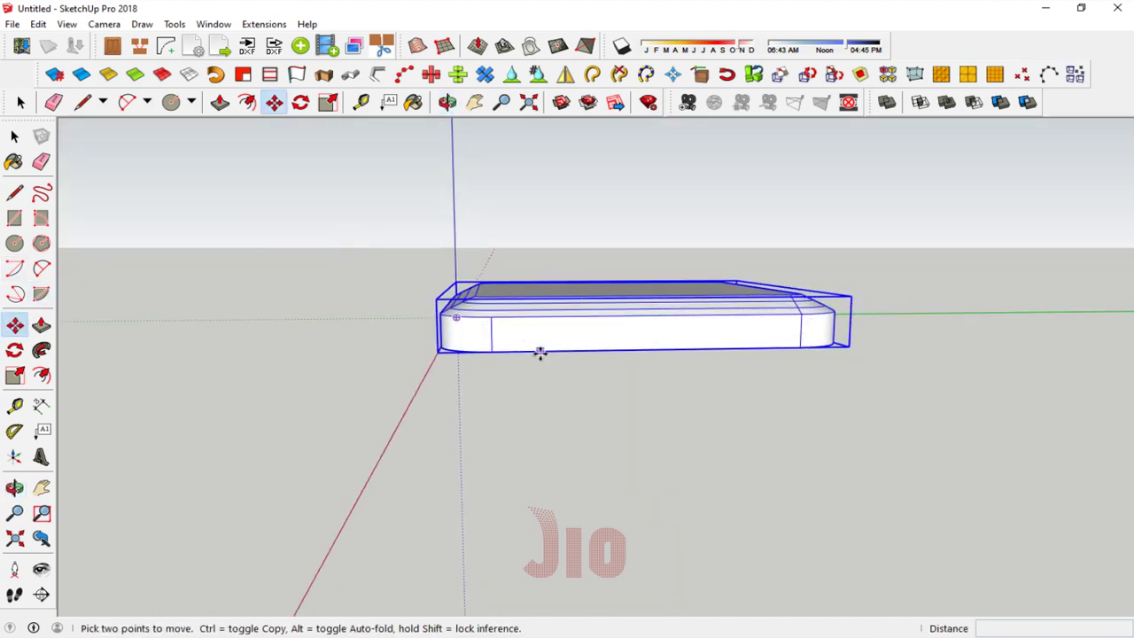
pyautogui.click(14, 488)
pyautogui.moveTo(539, 316)
pyautogui.mouseDown()
pyautogui.moveTo(529, 381)
pyautogui.moveTo(524, 347)
pyautogui.moveTo(562, 337)
pyautogui.mouseUp()
# Step: Draw a large ground rectangle around the seat and make it a group
pyautogui.click(15, 217)
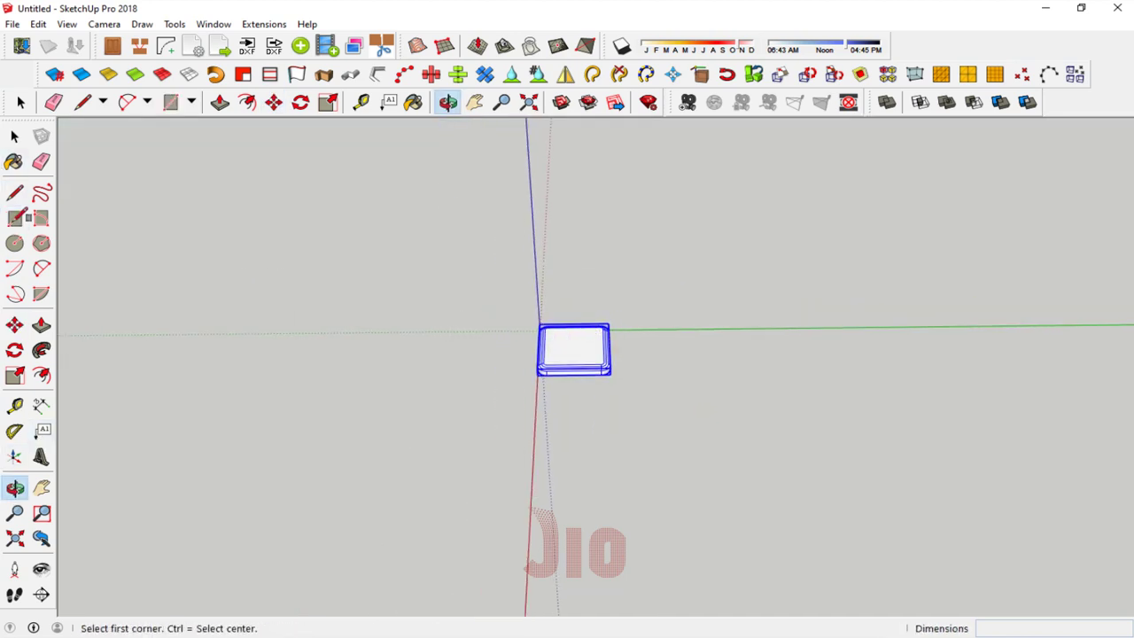
pyautogui.click(214, 206)
pyautogui.click(1116, 586)
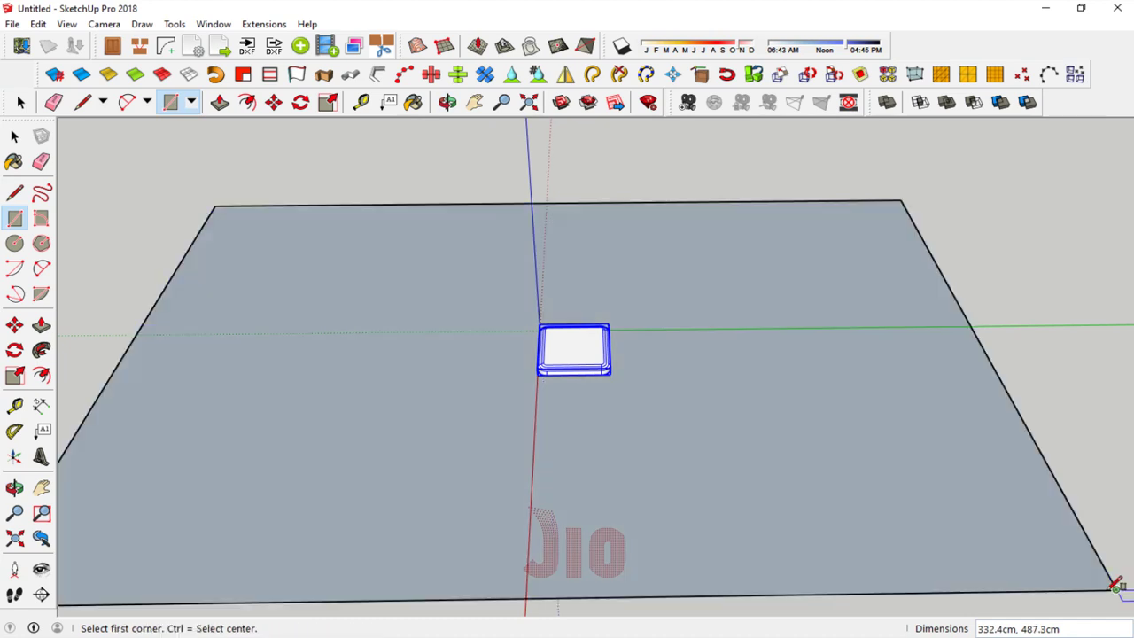
pyautogui.press('space')
pyautogui.click(346, 329)
pyautogui.rightClick(347, 329)
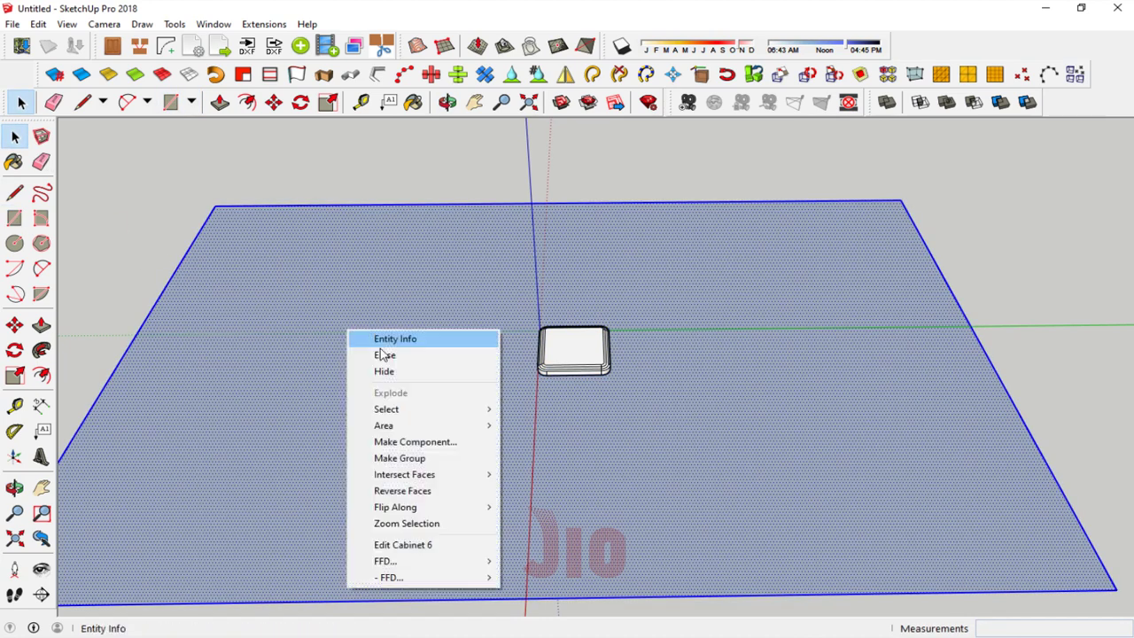
pyautogui.click(399, 458)
# Step: Raise the whole seat block 45 cm straight up the blue axis
pyautogui.click(14, 487)
pyautogui.scroll(3, 565, 344)
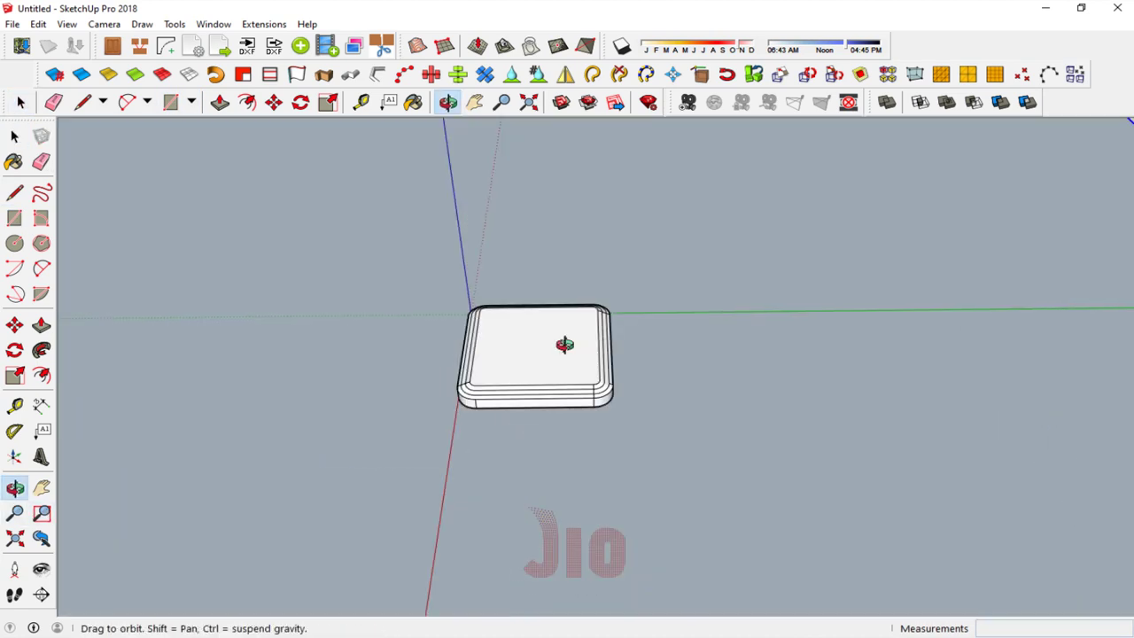
pyautogui.moveTo(564, 344)
pyautogui.mouseDown()
pyautogui.moveTo(537, 304)
pyautogui.moveTo(537, 233)
pyautogui.mouseUp()
pyautogui.click(14, 136)
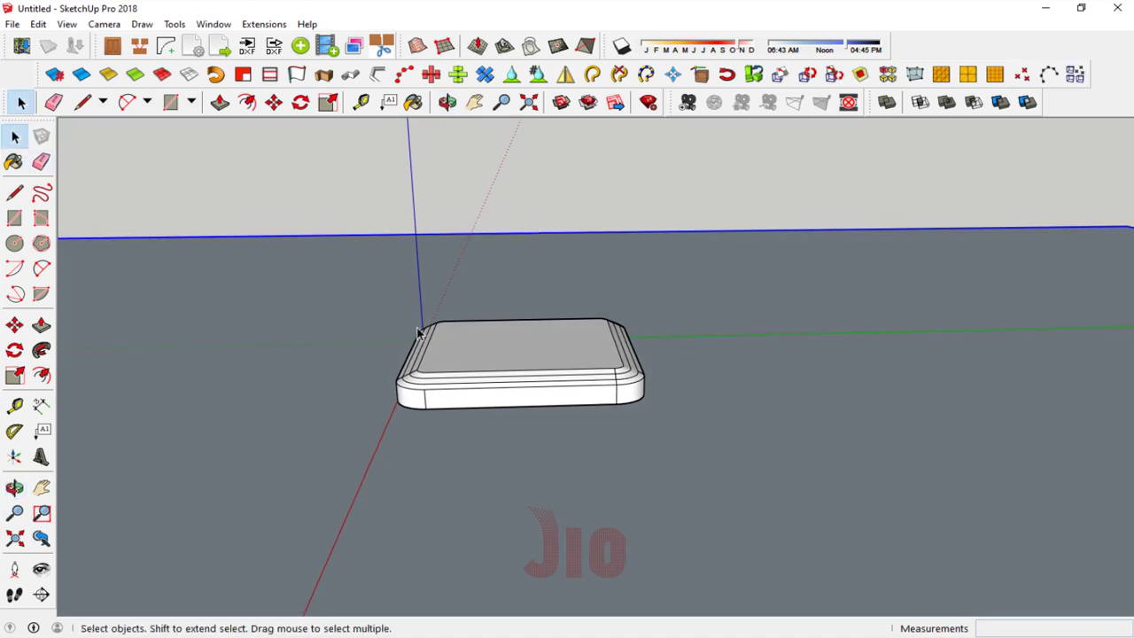
pyautogui.moveTo(336, 283); pyautogui.dragTo(762, 463)
pyautogui.click(15, 325)
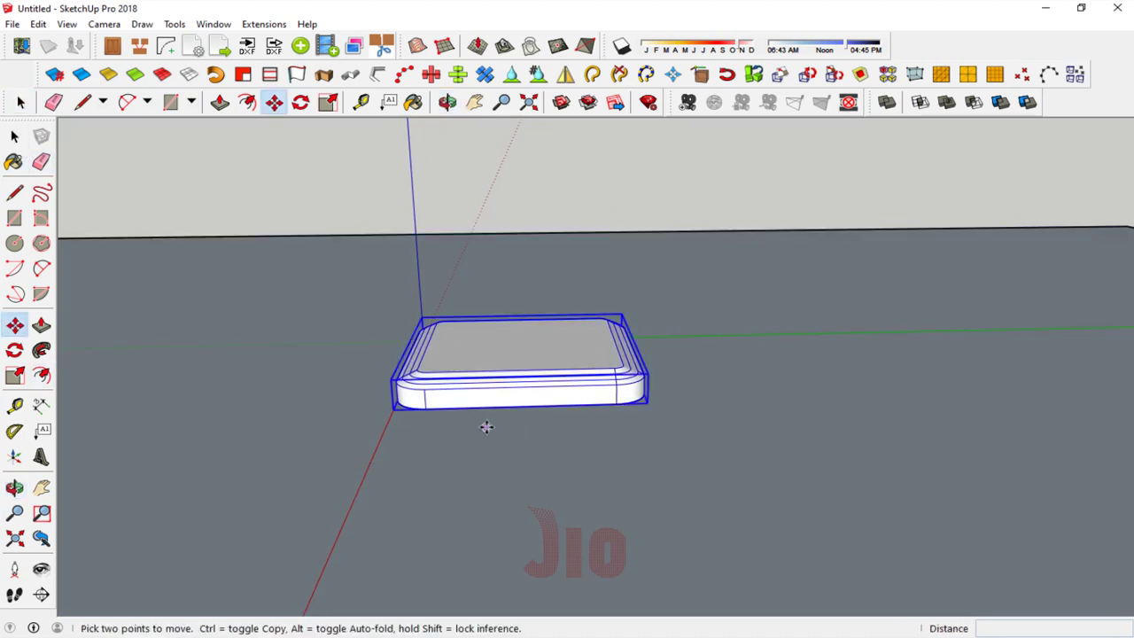
pyautogui.click(485, 409)
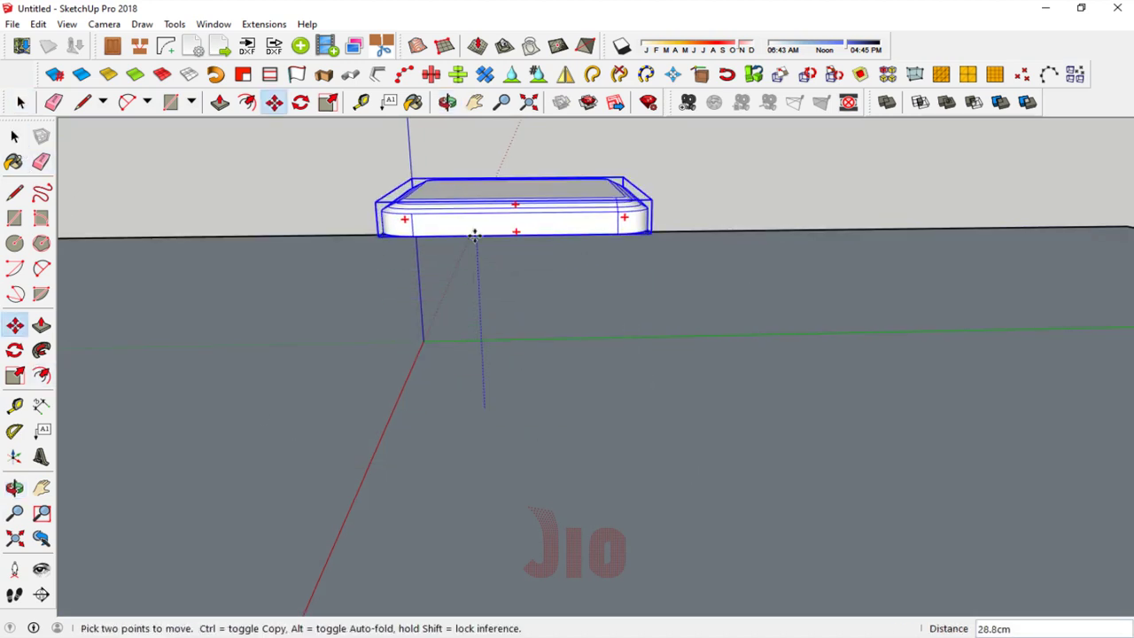
pyautogui.press('Return')
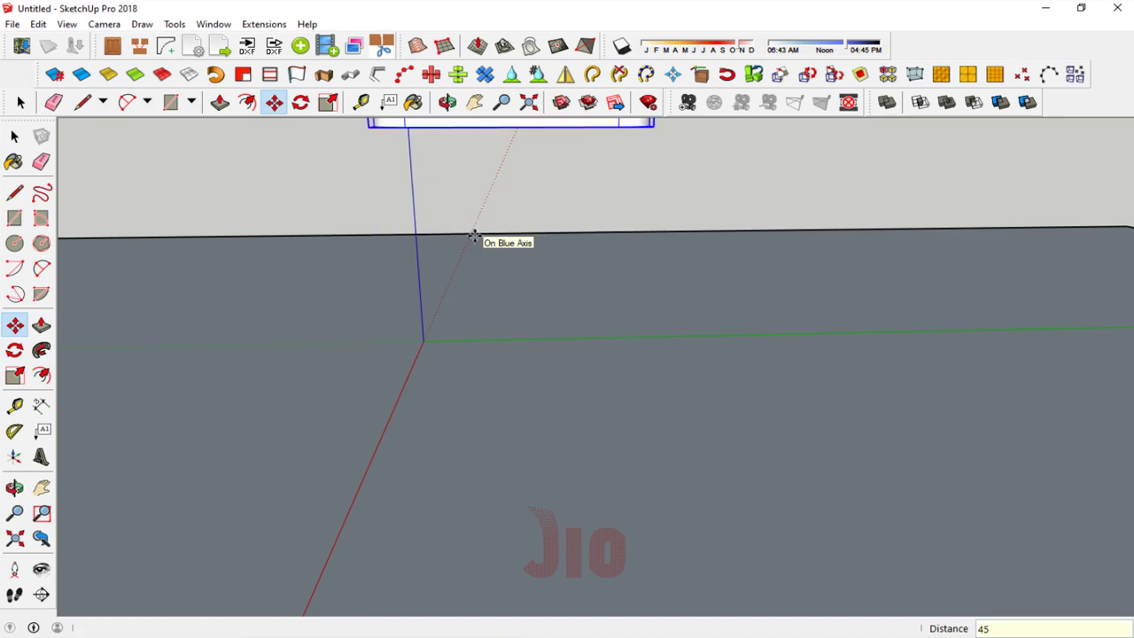
pyautogui.click(14, 488)
pyautogui.moveTo(496, 319)
pyautogui.mouseDown()
pyautogui.moveTo(488, 308)
pyautogui.moveTo(570, 400)
pyautogui.moveTo(511, 262)
pyautogui.mouseUp()
pyautogui.moveTo(517, 247); pyautogui.dragTo(519, 279)
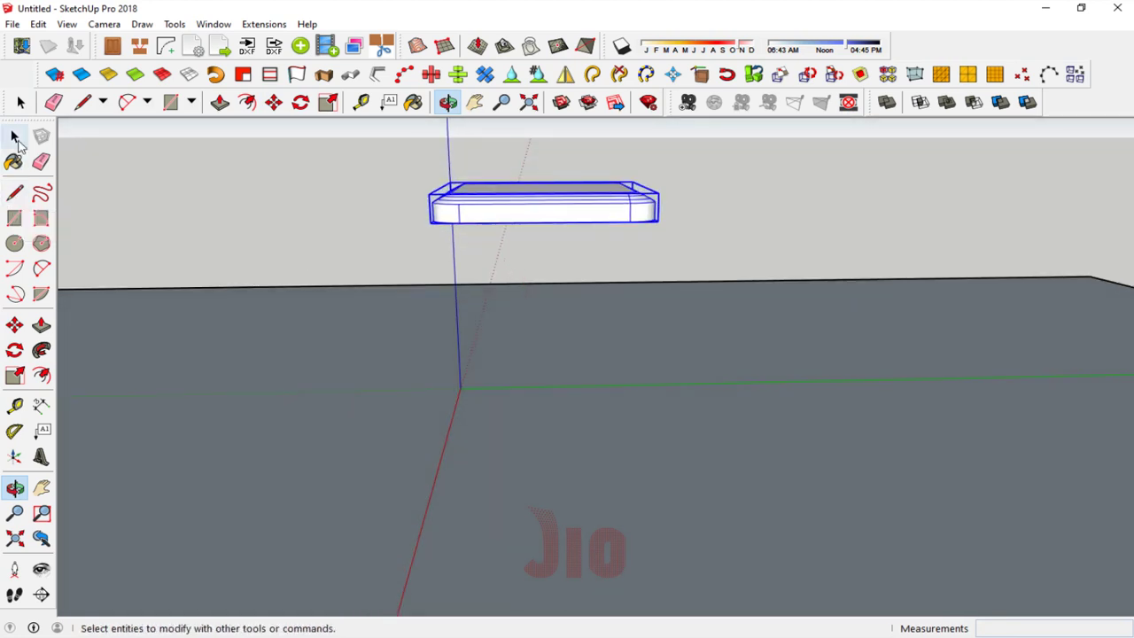
pyautogui.click(15, 135)
pyautogui.click(409, 252)
pyautogui.scroll(2, 460, 235)
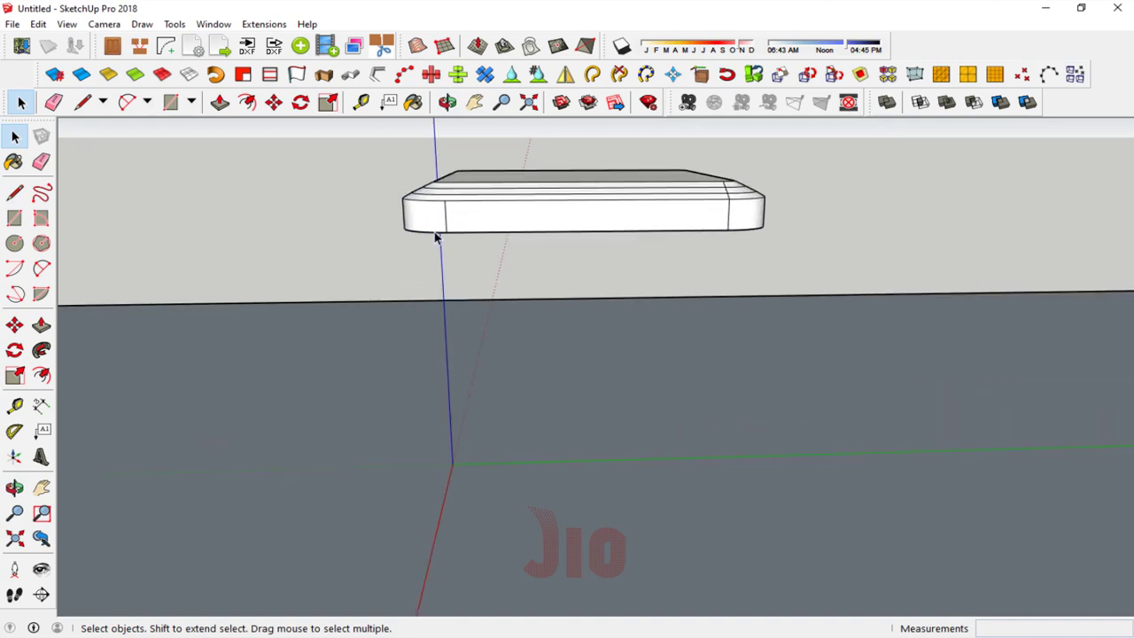
# Step: Draw the right and left 45 cm leg lines straight down from the seat's bottom corners
pyautogui.click(14, 192)
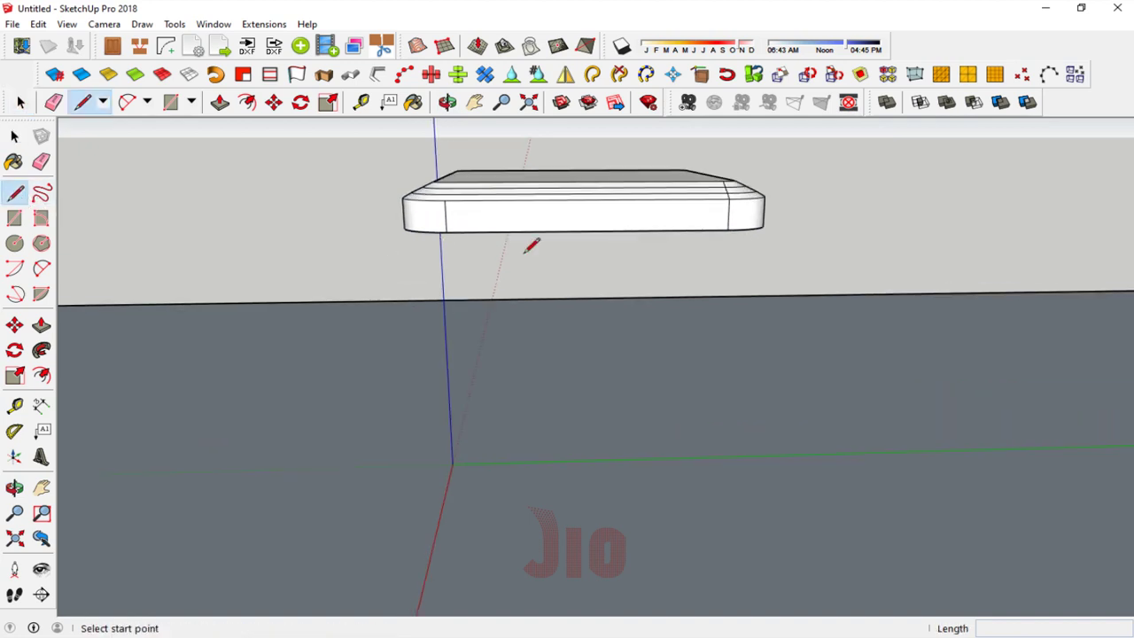
pyautogui.click(445, 231)
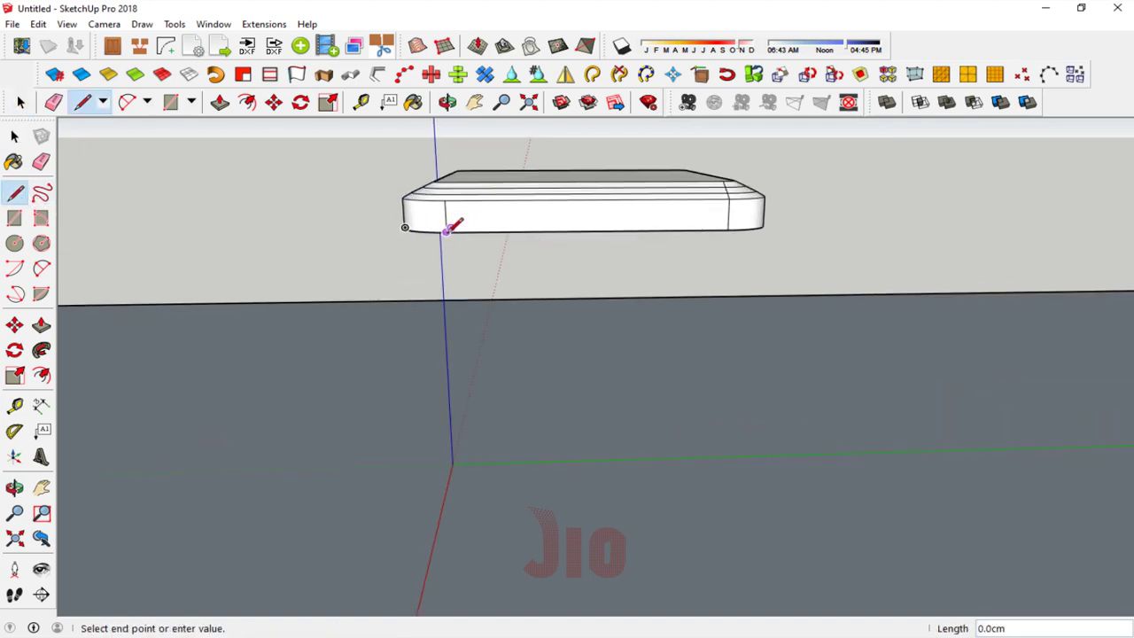
pyautogui.click(728, 228)
pyautogui.scroll(-1, 595, 213)
pyautogui.scroll(-1, 595, 213)
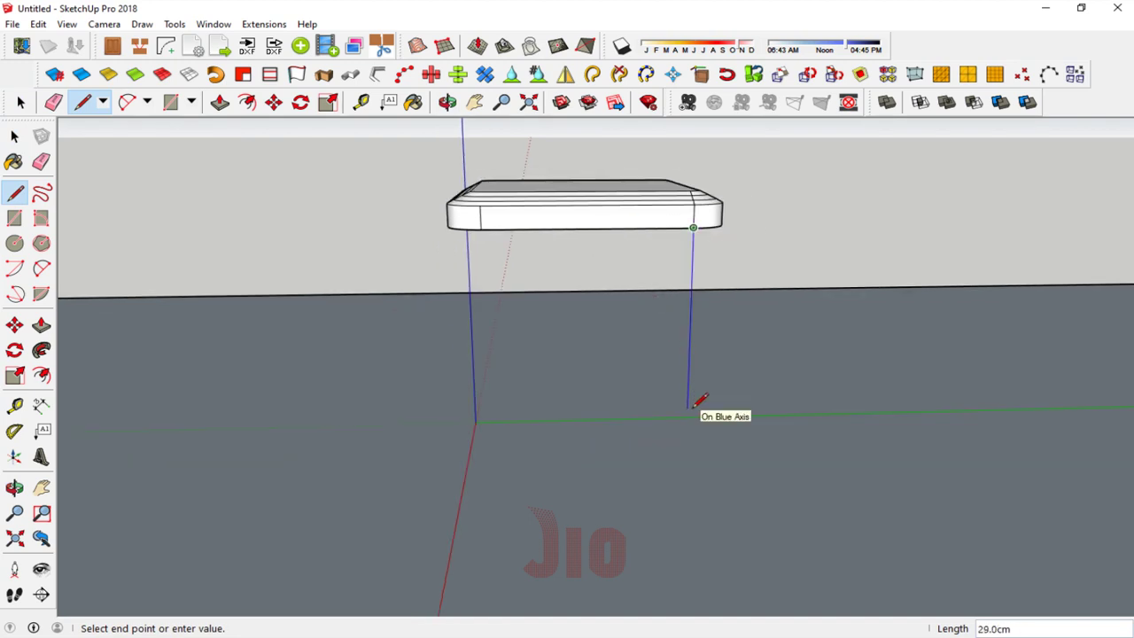
pyautogui.press('Return')
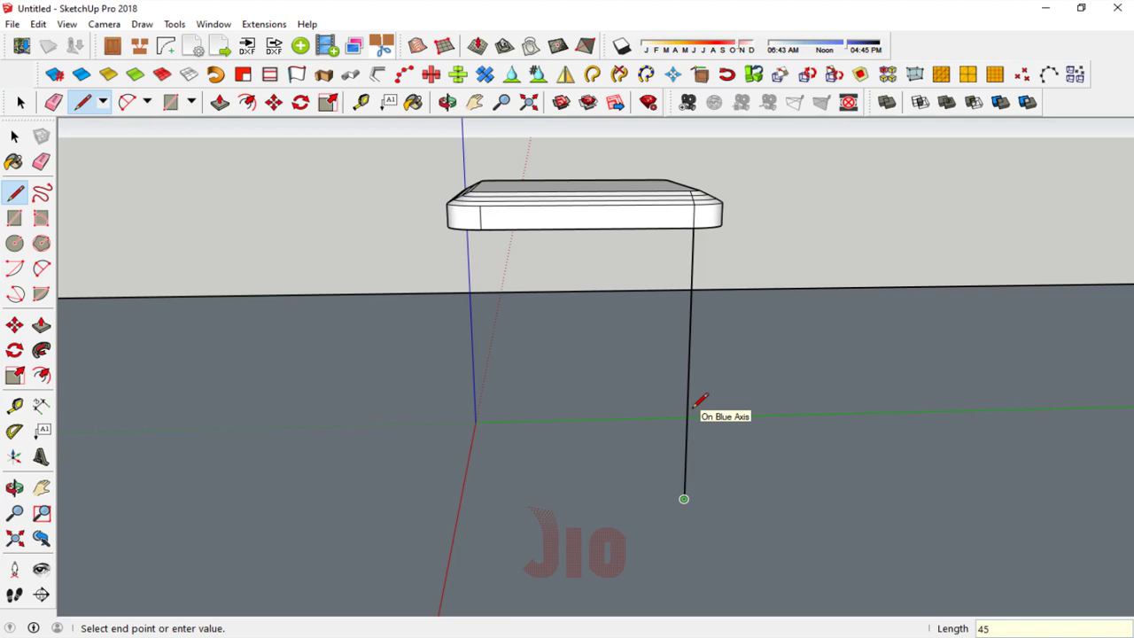
pyautogui.click(14, 192)
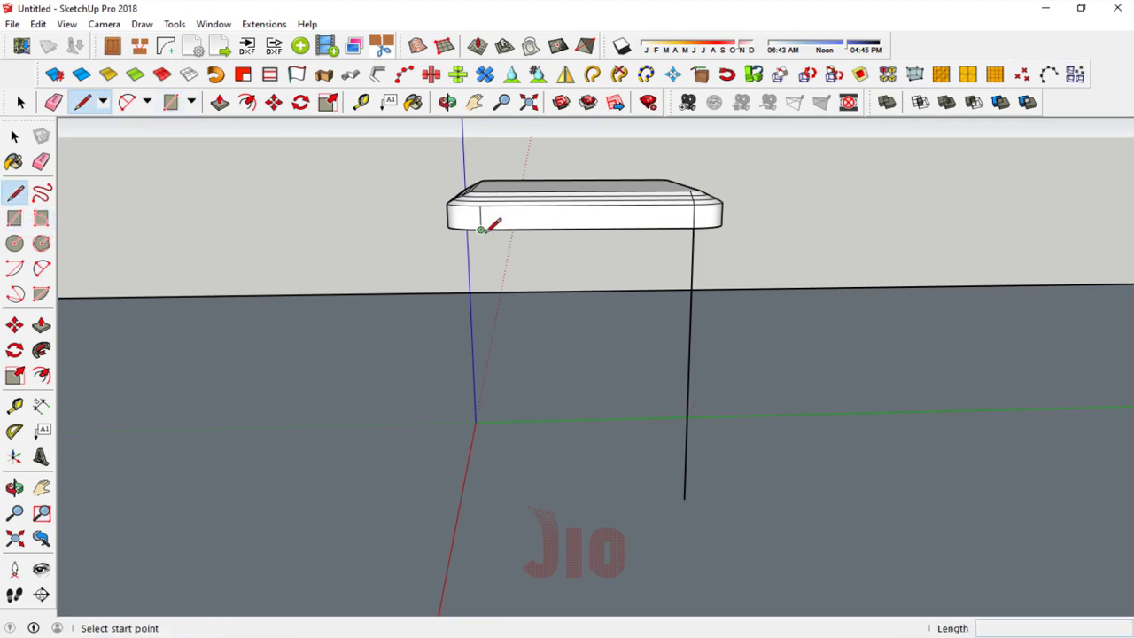
pyautogui.click(481, 230)
pyautogui.write('45')
pyautogui.press('Return')
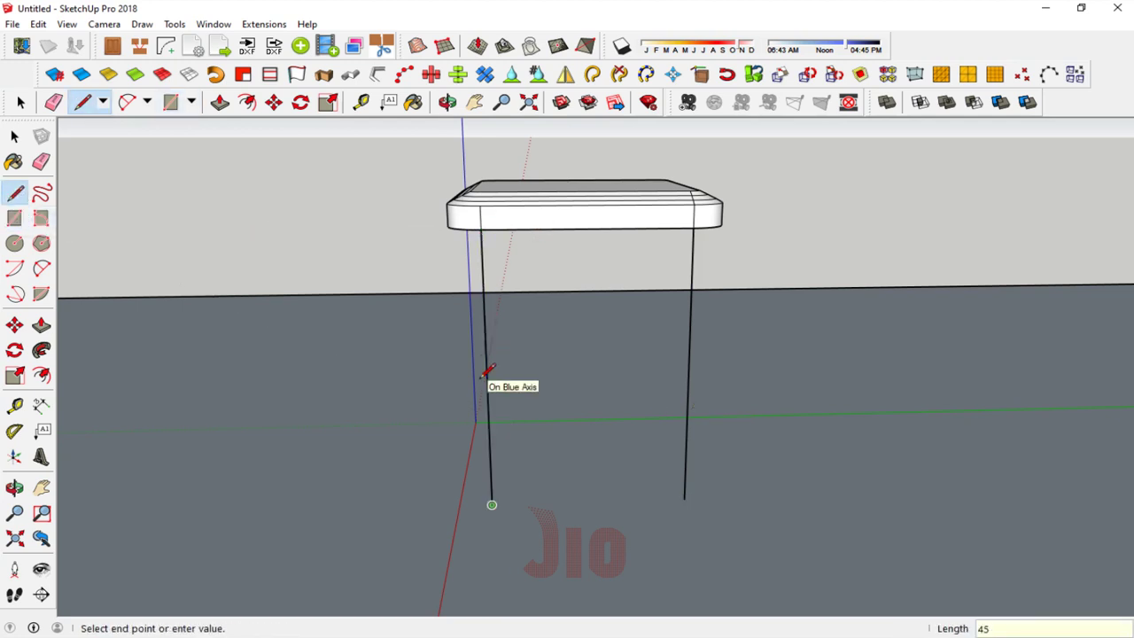
pyautogui.click(14, 136)
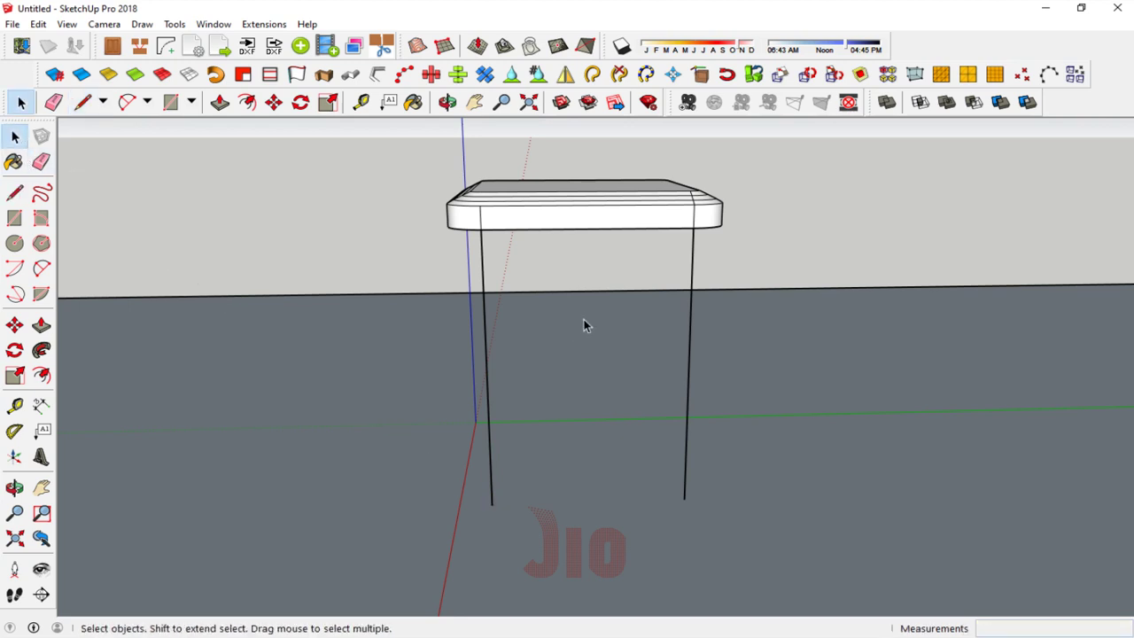
pyautogui.click(485, 330)
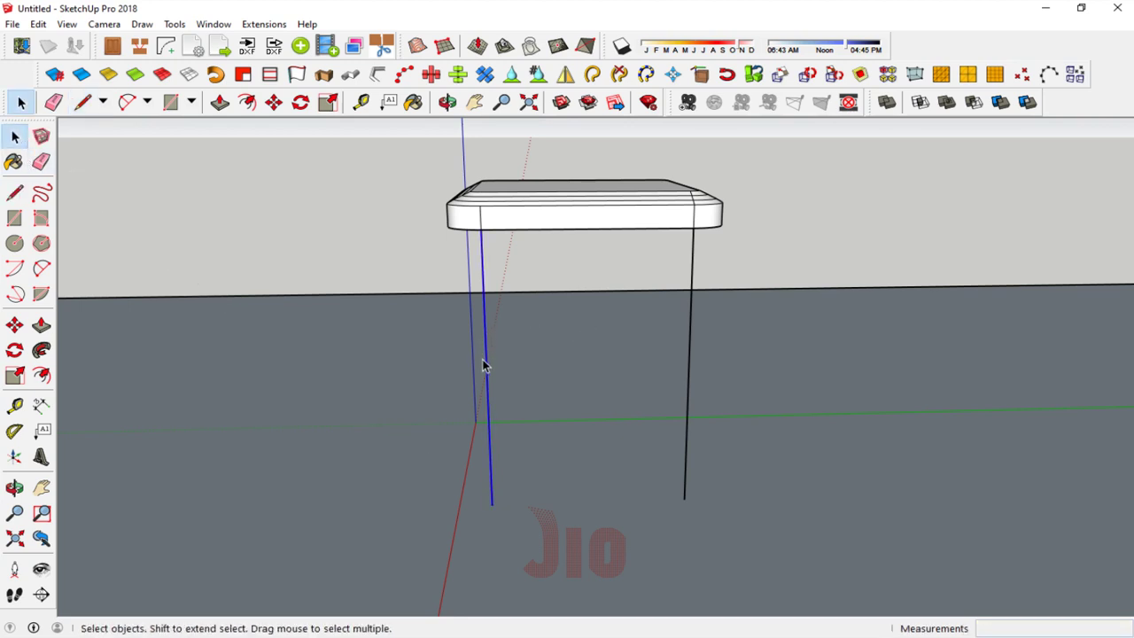
# Step: Rotate the left leg line about 5° outward around its top end
pyautogui.click(14, 350)
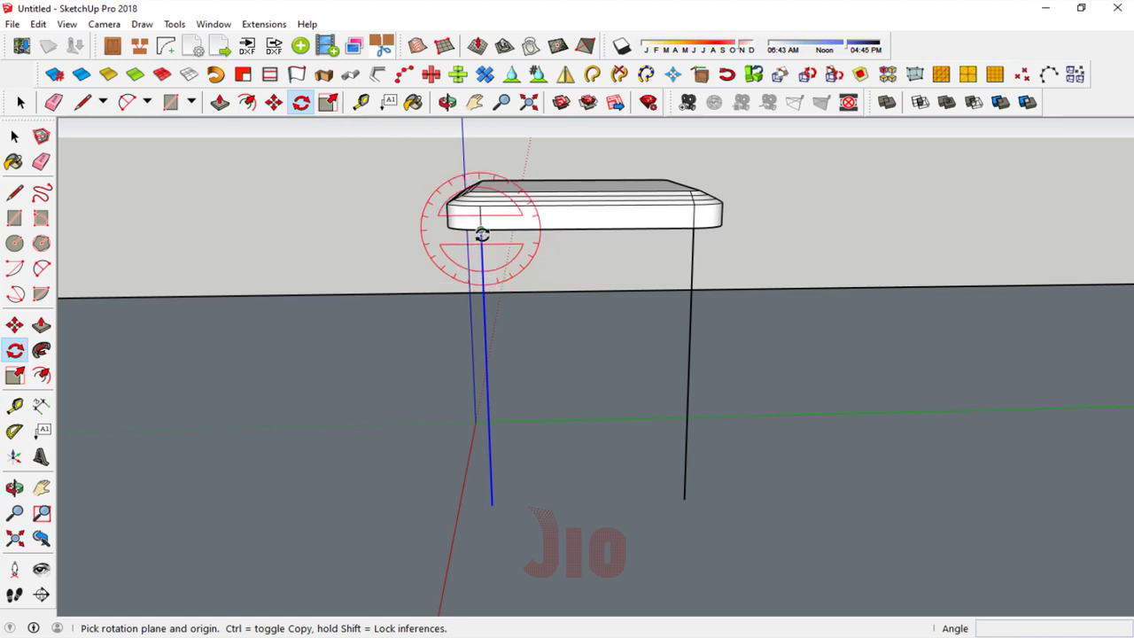
pyautogui.moveTo(481, 230); pyautogui.dragTo(481, 292)
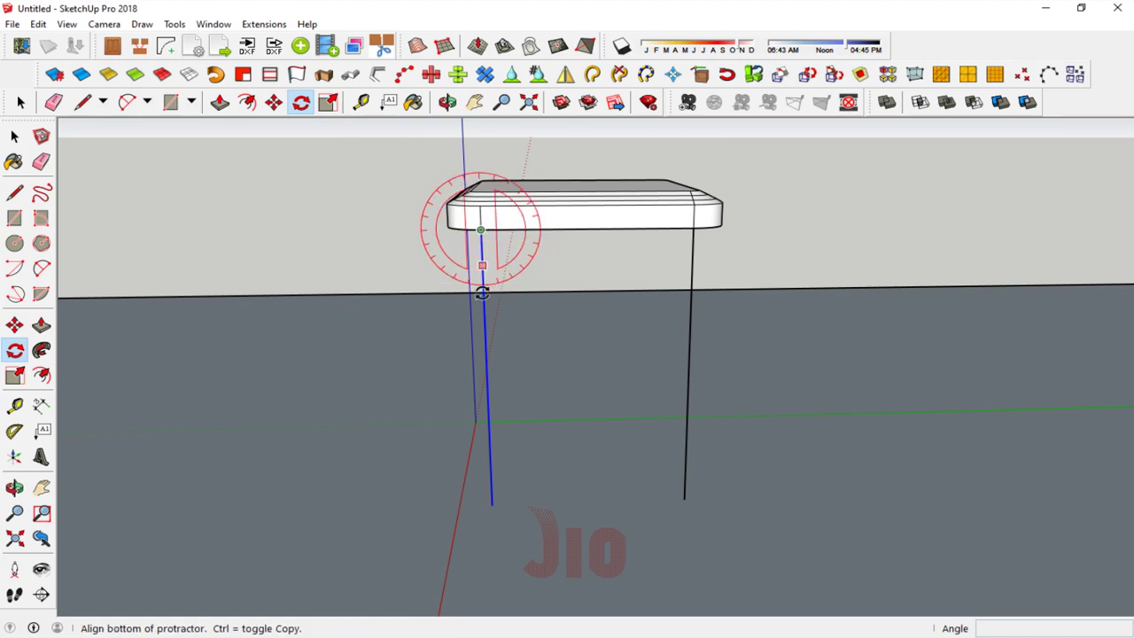
pyautogui.click(489, 503)
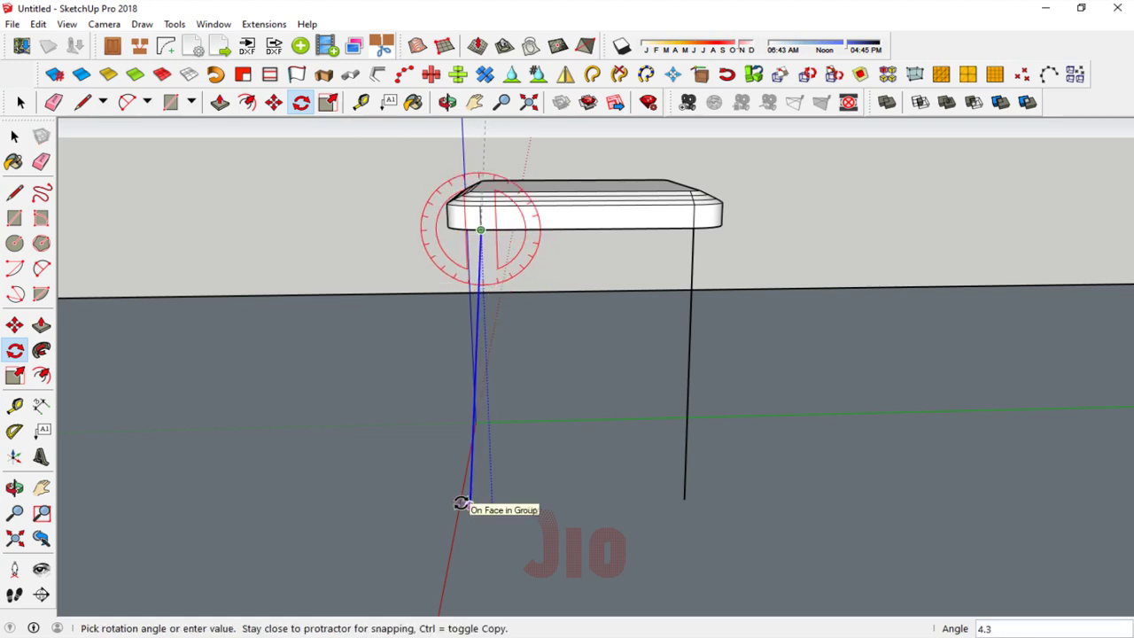
pyautogui.click(460, 503)
pyautogui.write('5')
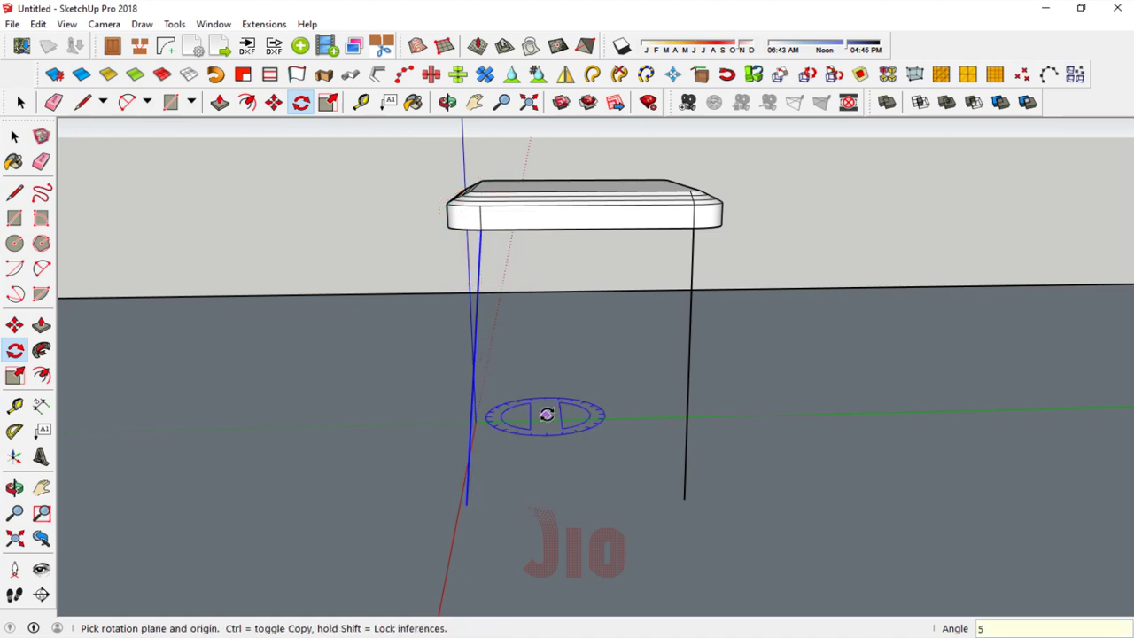
pyautogui.click(15, 136)
# Step: Rotate the right leg line 10° outward around its top end
pyautogui.click(691, 350)
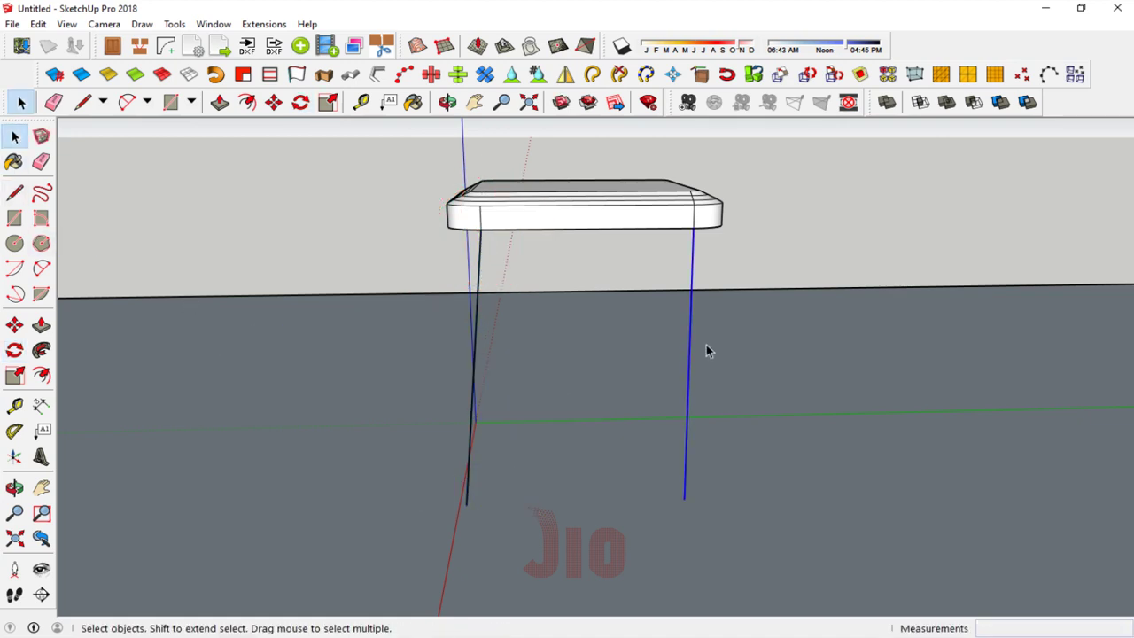
pyautogui.click(14, 350)
pyautogui.moveTo(693, 228); pyautogui.dragTo(689, 496)
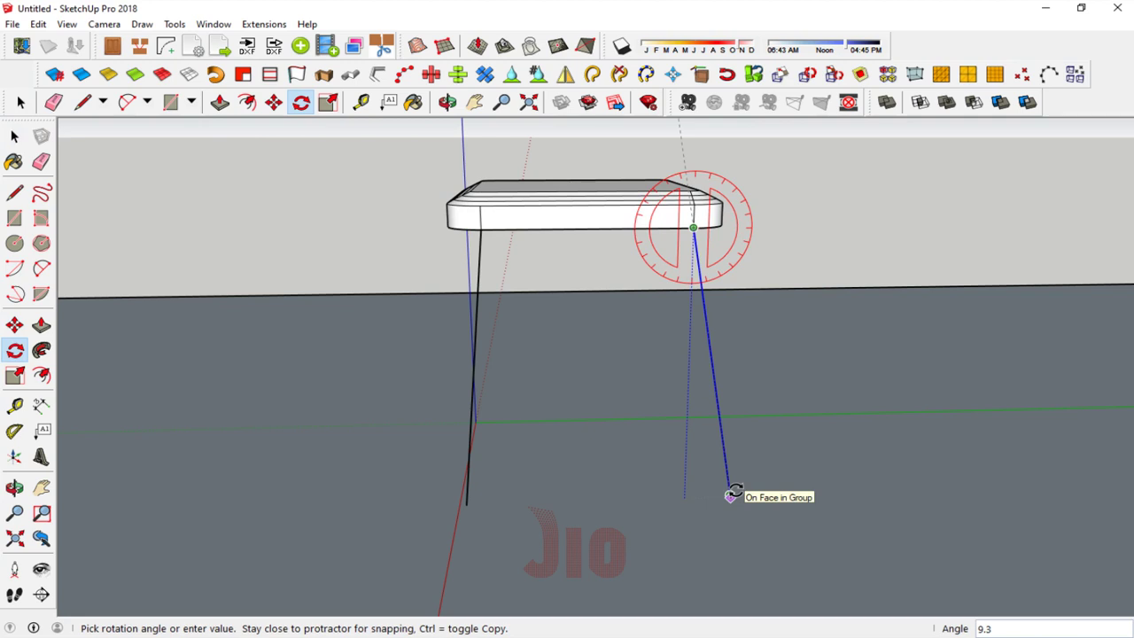
pyautogui.write('0')
pyautogui.press('Return')
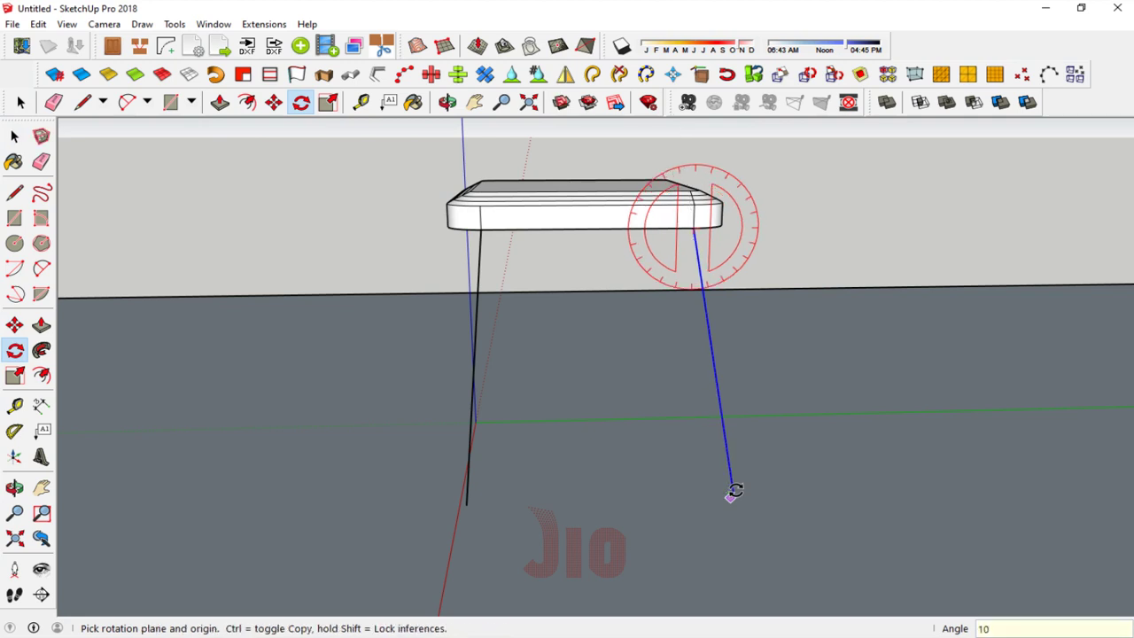
pyautogui.click(14, 487)
pyautogui.moveTo(586, 347); pyautogui.dragTo(570, 336)
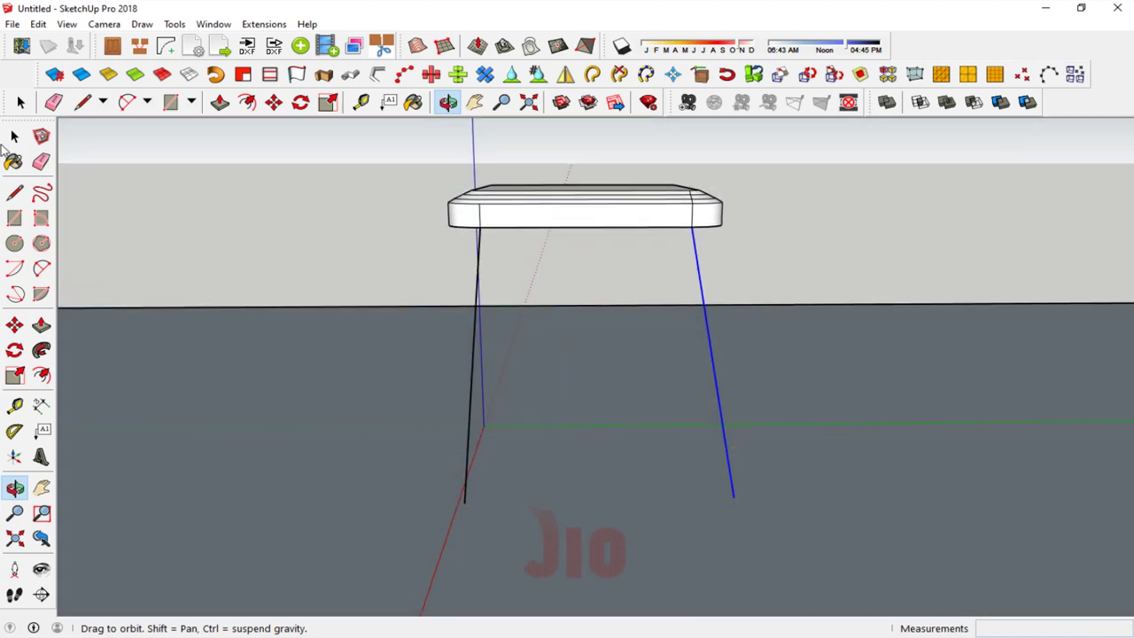
pyautogui.press('space')
pyautogui.scroll(3, 485, 295)
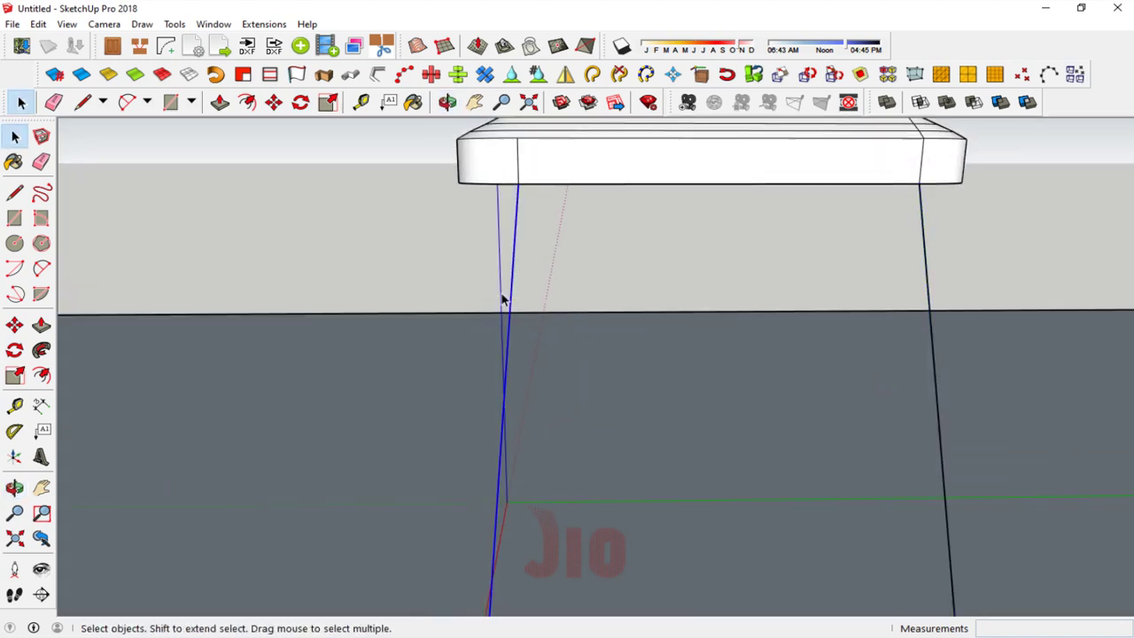
# Step: Select the leg outline and round its left top corner with a two-point arc
pyautogui.click(14, 487)
pyautogui.moveTo(620, 278)
pyautogui.mouseDown()
pyautogui.moveTo(623, 208)
pyautogui.moveTo(613, 203)
pyautogui.mouseUp()
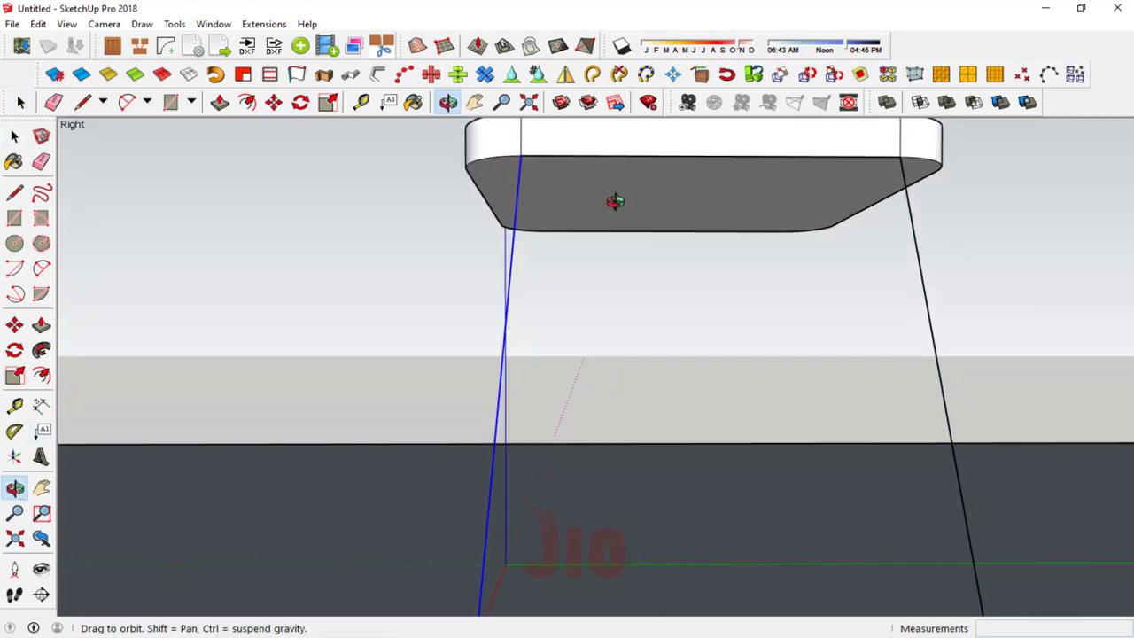
pyautogui.click(14, 136)
pyautogui.doubleClick(514, 234)
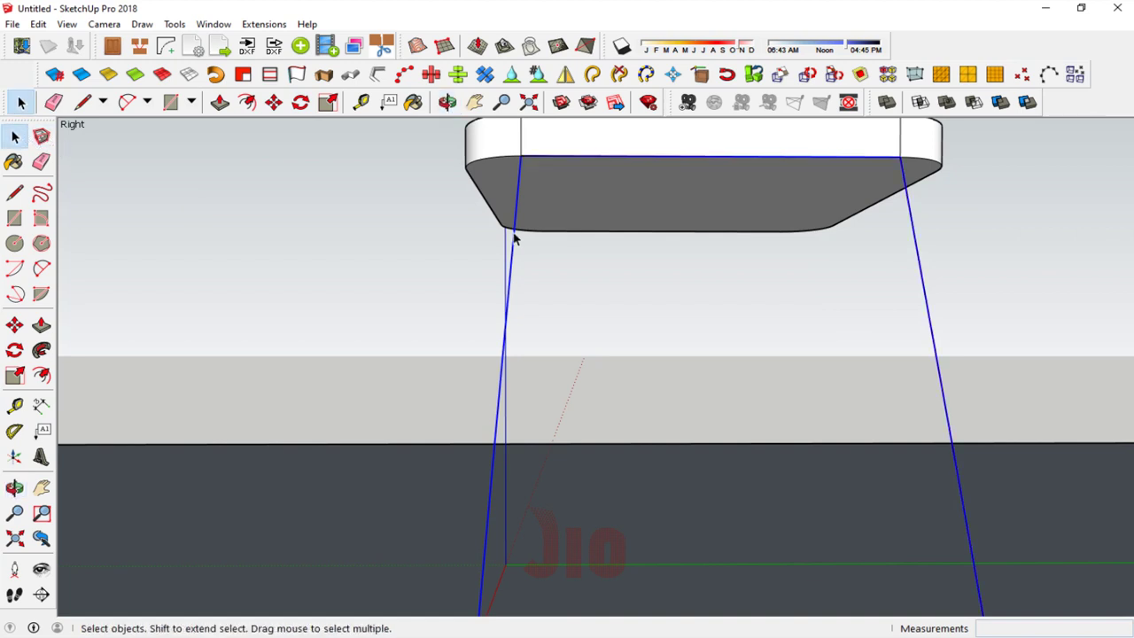
pyautogui.scroll(-3, 764, 474)
pyautogui.scroll(-2, 764, 475)
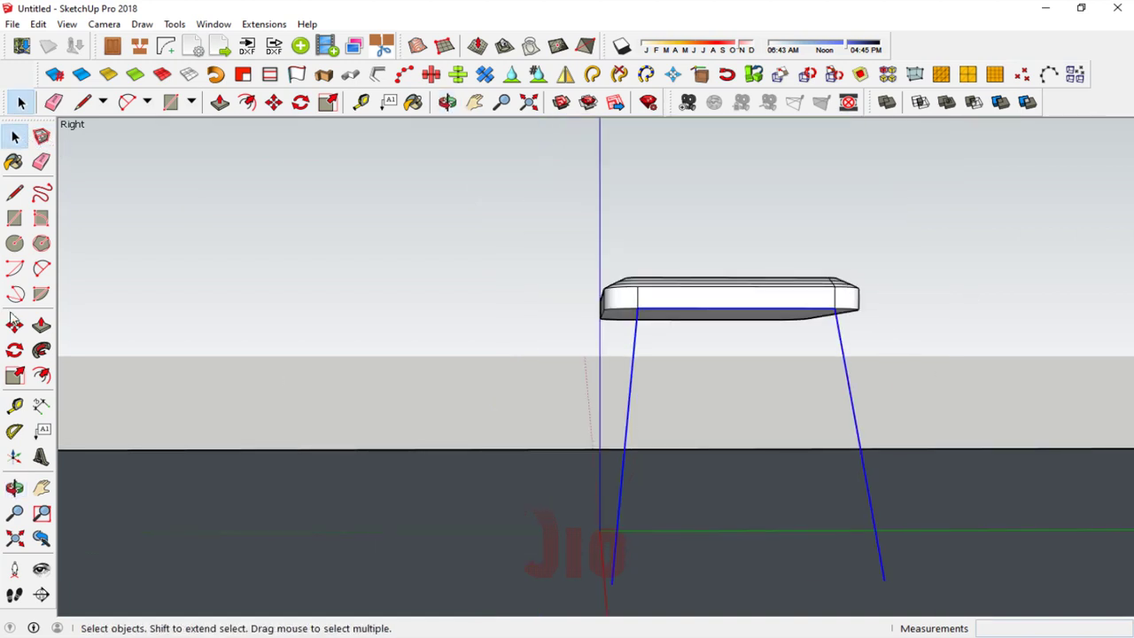
pyautogui.click(14, 325)
pyautogui.scroll(2, 766, 326)
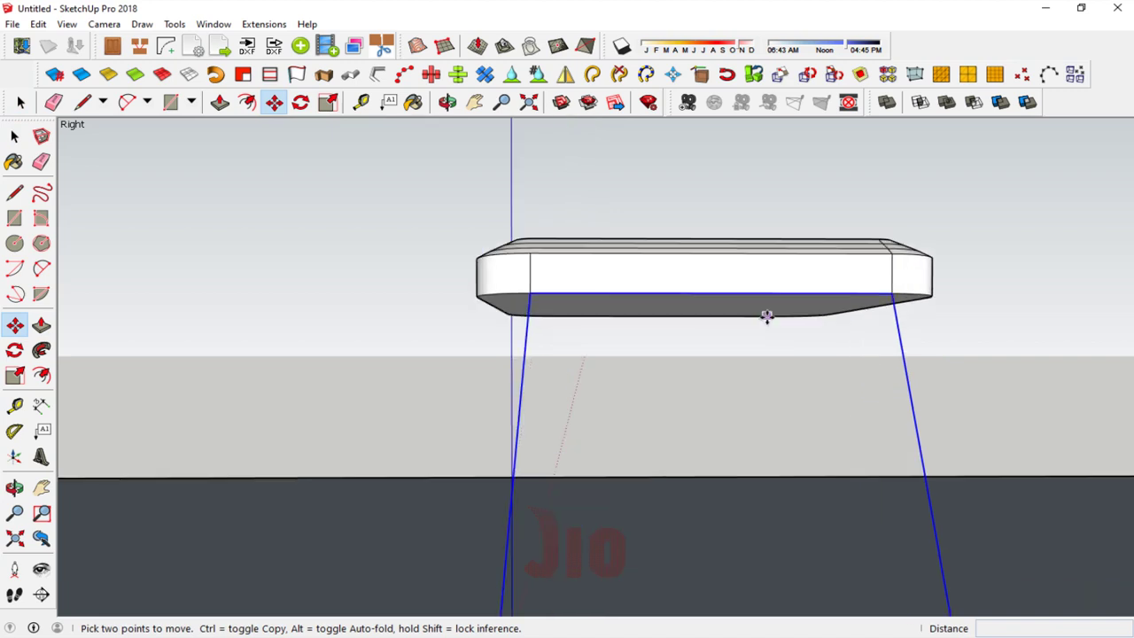
pyautogui.scroll(3, 771, 346)
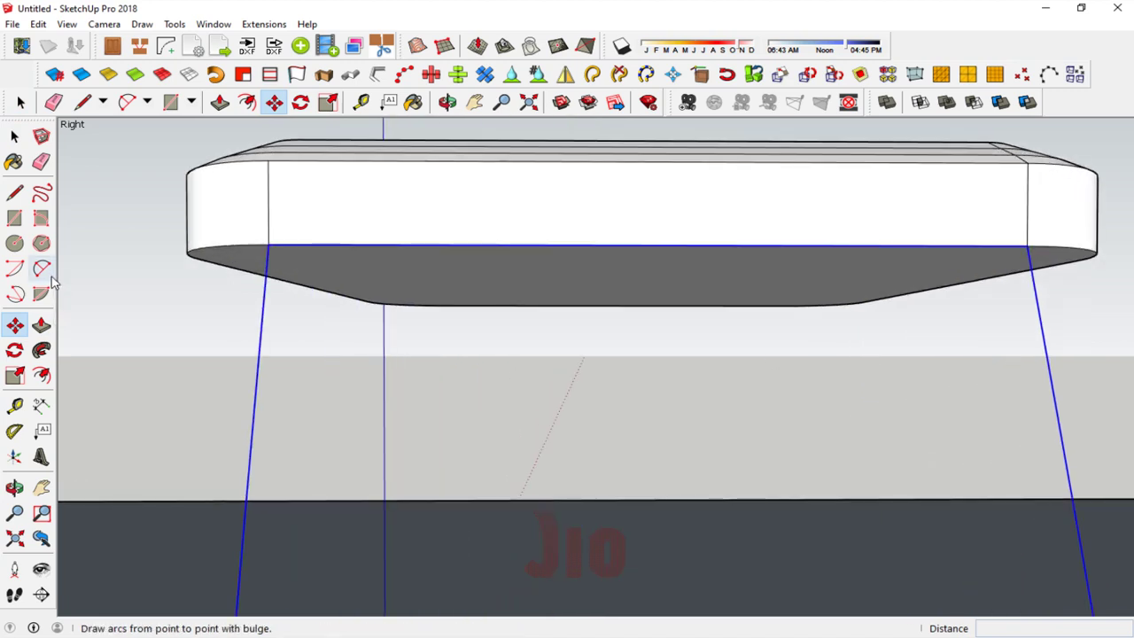
pyautogui.click(47, 278)
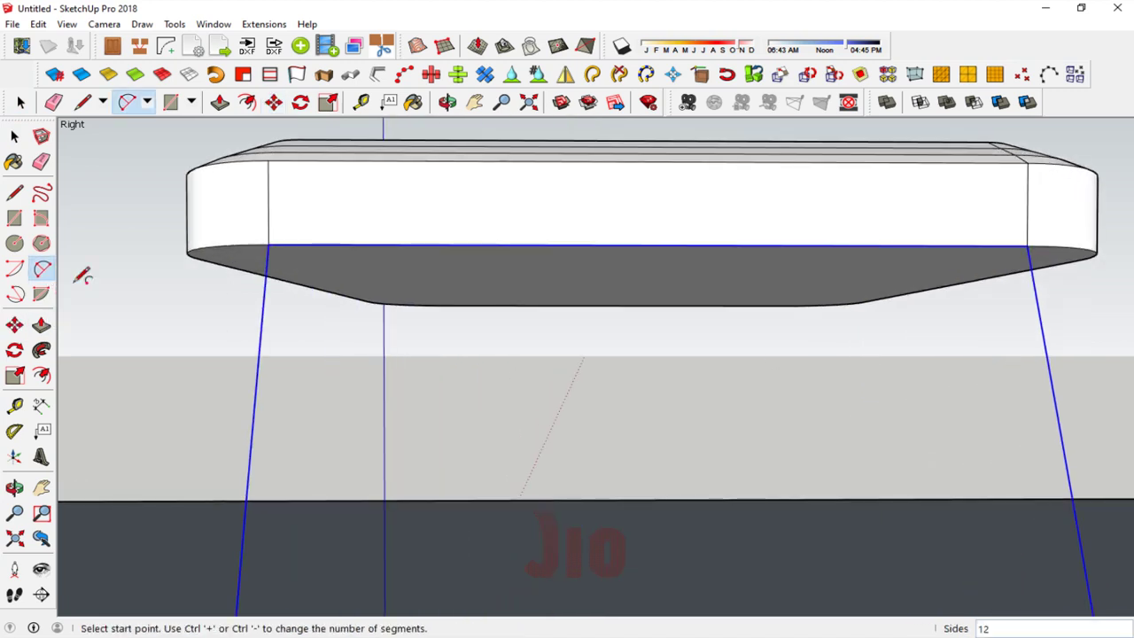
pyautogui.click(259, 346)
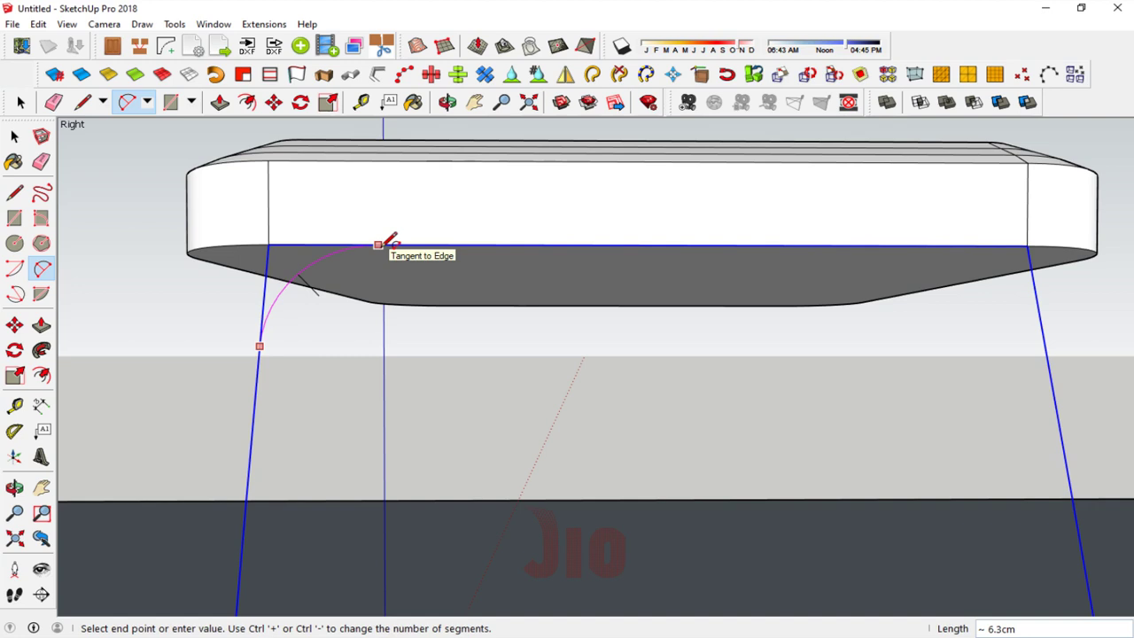
pyautogui.click(379, 245)
pyautogui.scroll(-1, 229, 368)
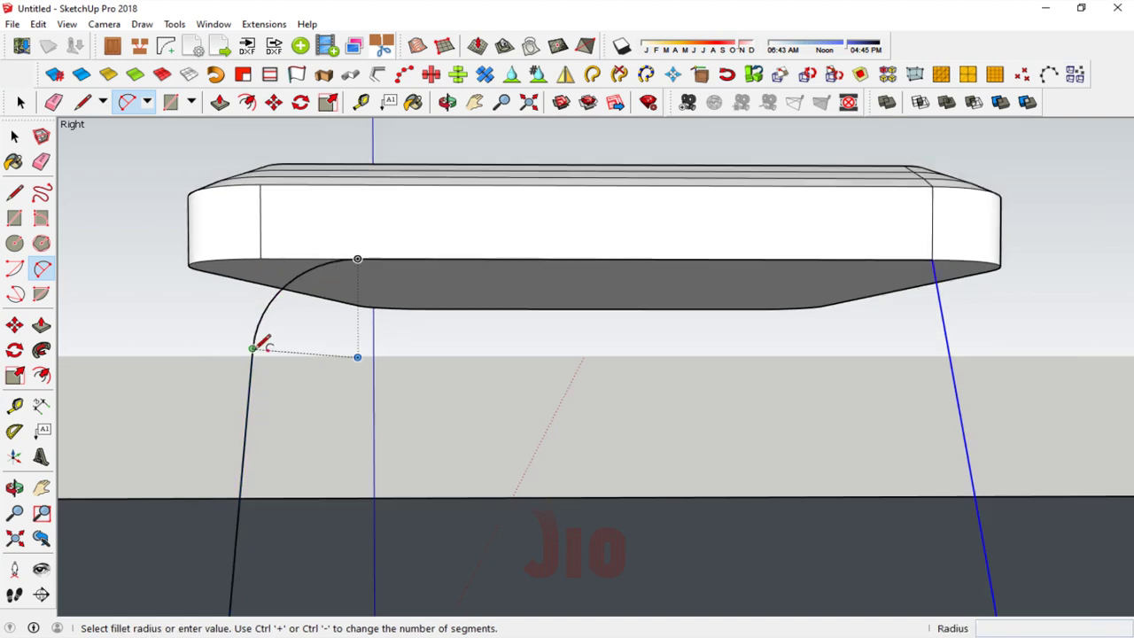
# Step: Round the right top corner where the right leg meets the seat edge
pyautogui.click(950, 344)
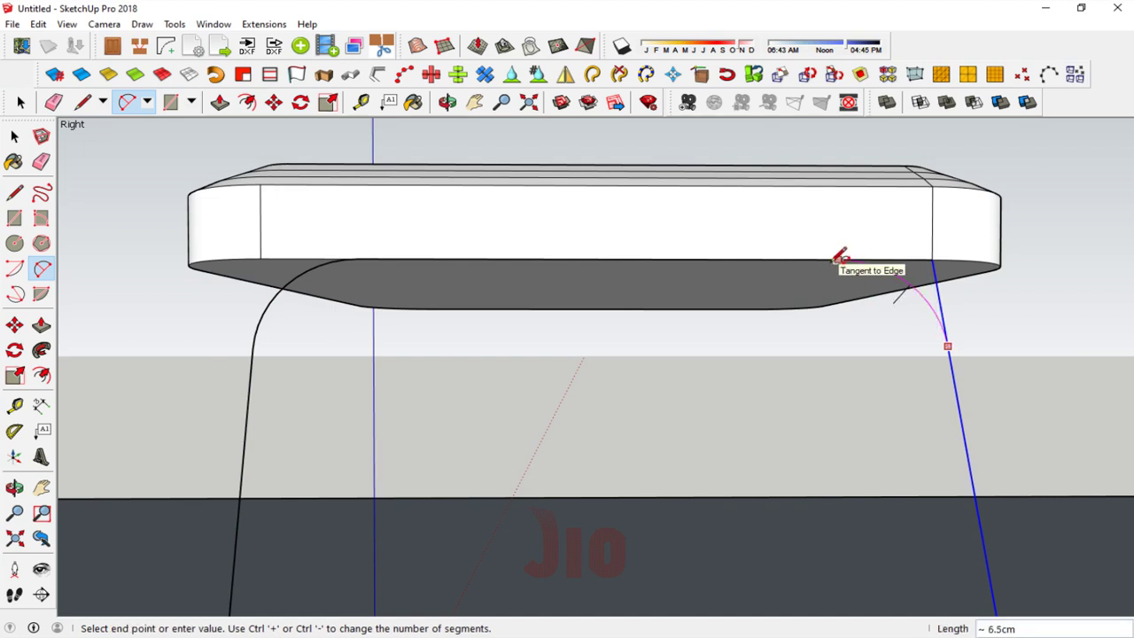
pyautogui.click(840, 256)
pyautogui.scroll(-1, 628, 307)
pyautogui.scroll(-1, 567, 212)
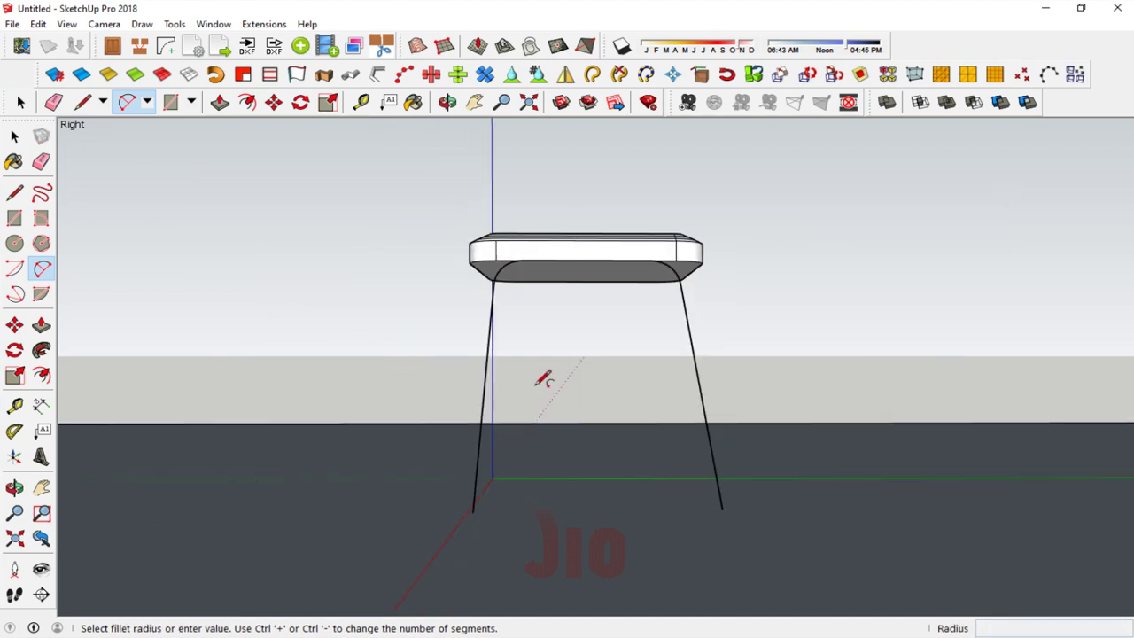
pyautogui.scroll(1, 541, 377)
pyautogui.scroll(1, 541, 371)
pyautogui.click(14, 487)
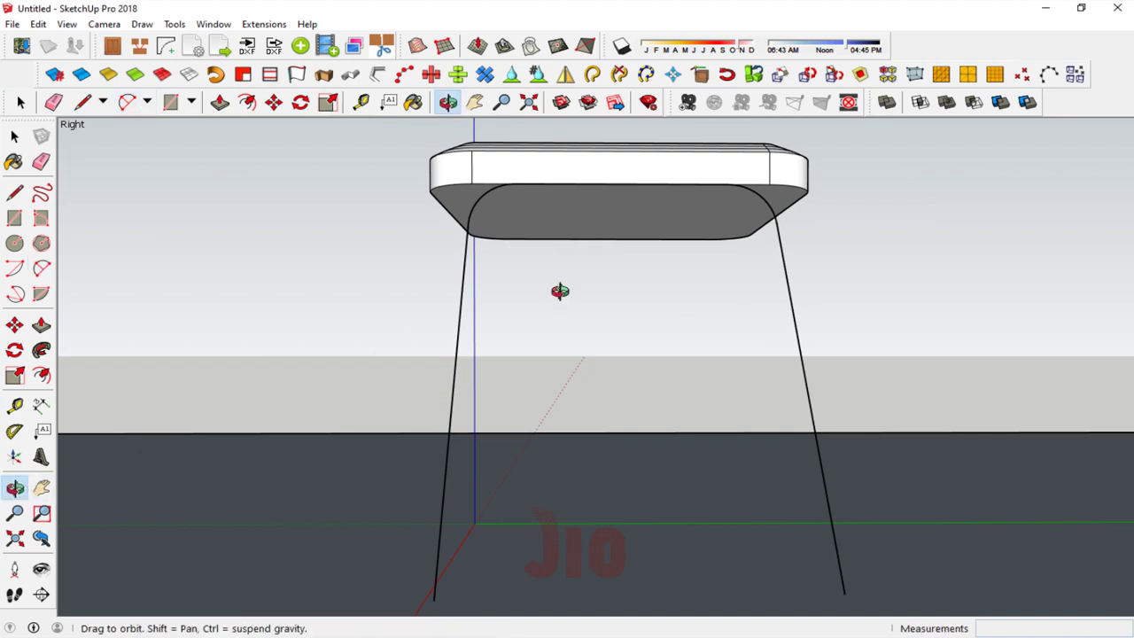
pyautogui.moveTo(590, 331)
pyautogui.mouseDown()
pyautogui.moveTo(636, 445)
pyautogui.moveTo(493, 562)
pyautogui.mouseUp()
# Step: Draw a 1.2 radius circle centred on the left leg's end
pyautogui.scroll(3, 498, 504)
pyautogui.scroll(2, 458, 484)
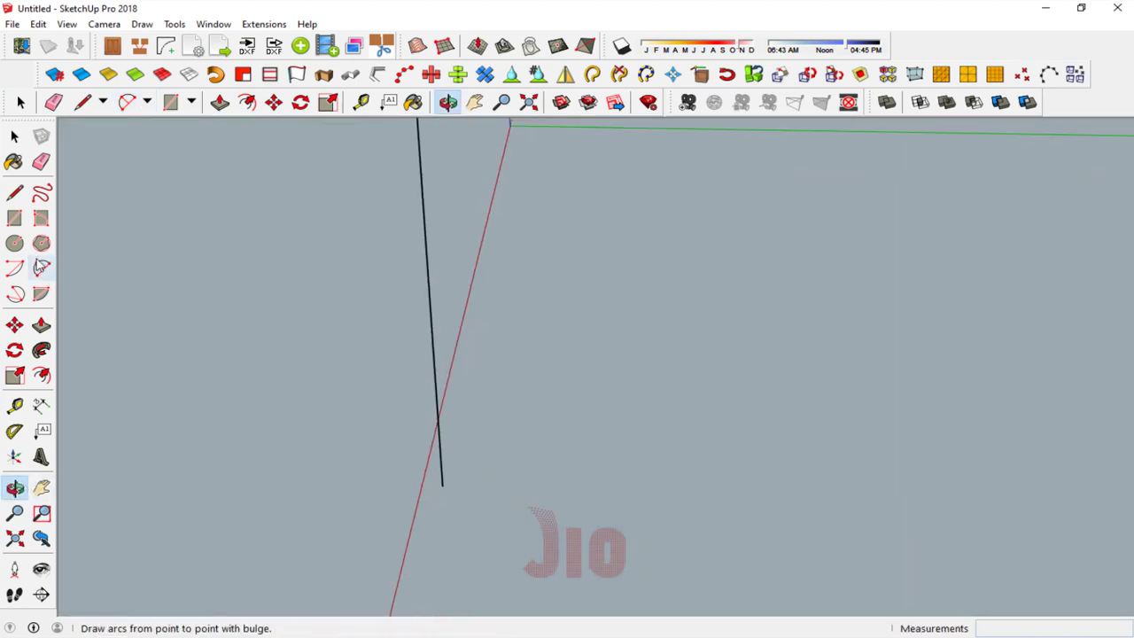
pyautogui.click(14, 243)
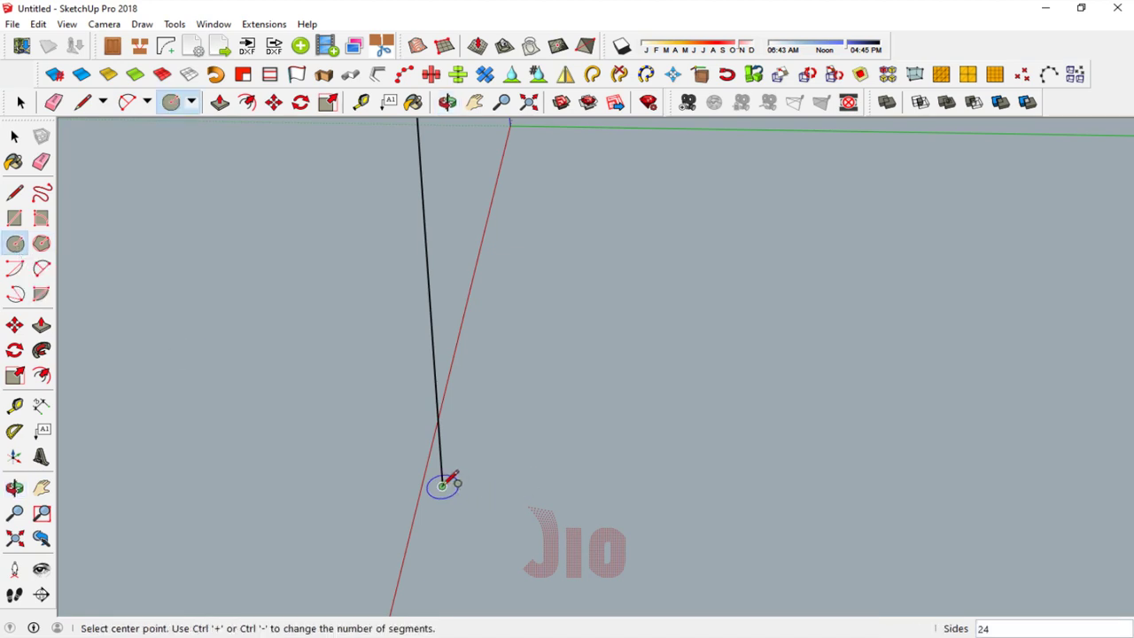
pyautogui.click(442, 486)
pyautogui.write('1.2')
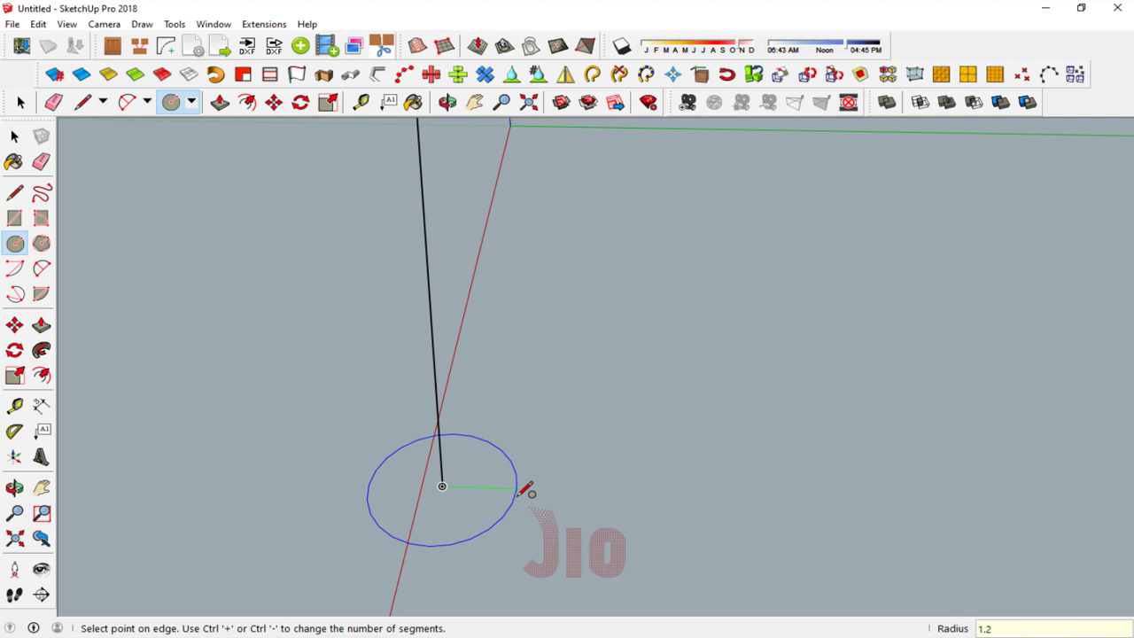
pyautogui.press('Return')
pyautogui.scroll(-2, 443, 492)
pyautogui.scroll(-2, 443, 492)
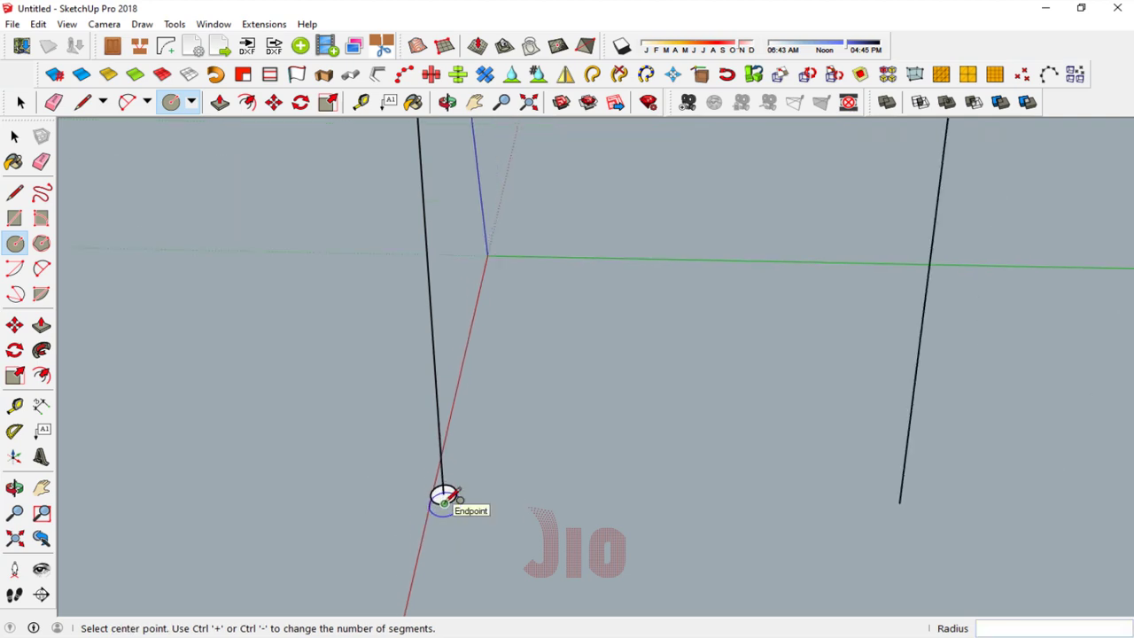
# Step: Sweep the circle along the whole bent leg path with Follow Me to form the tube
pyautogui.click(14, 136)
pyautogui.scroll(-1, 426, 377)
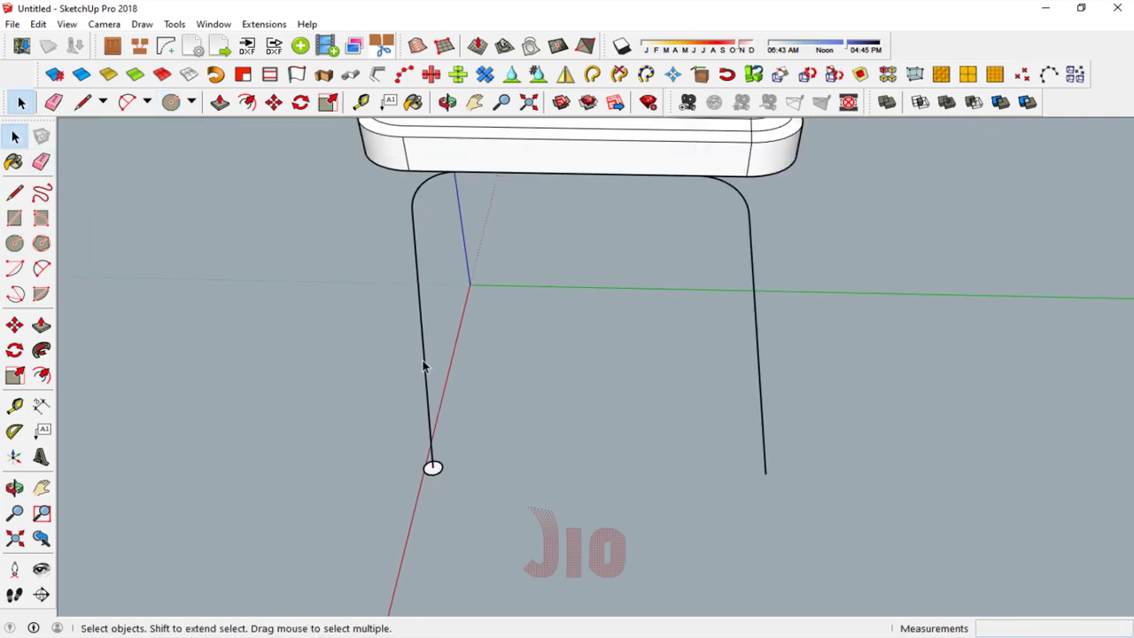
pyautogui.tripleClick(423, 366)
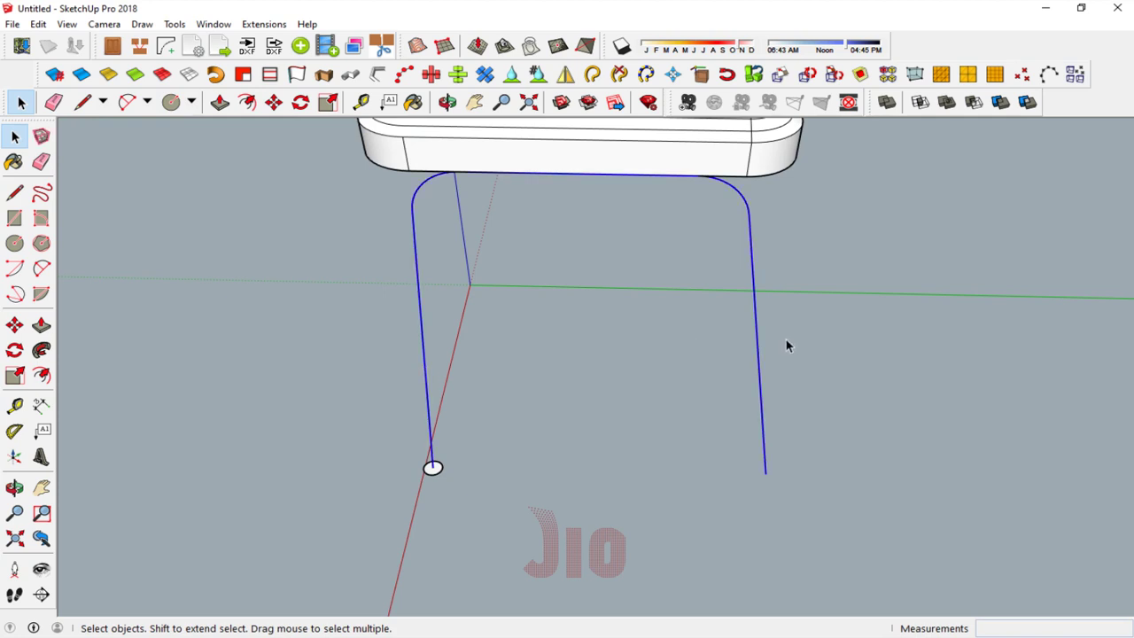
pyautogui.scroll(2, 452, 472)
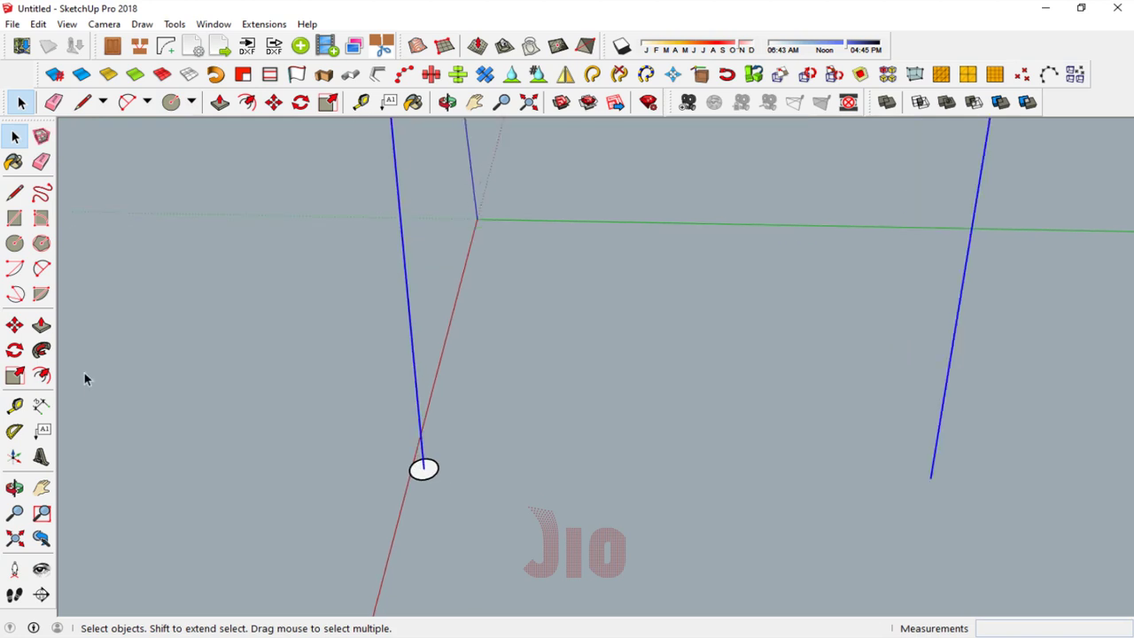
pyautogui.click(41, 350)
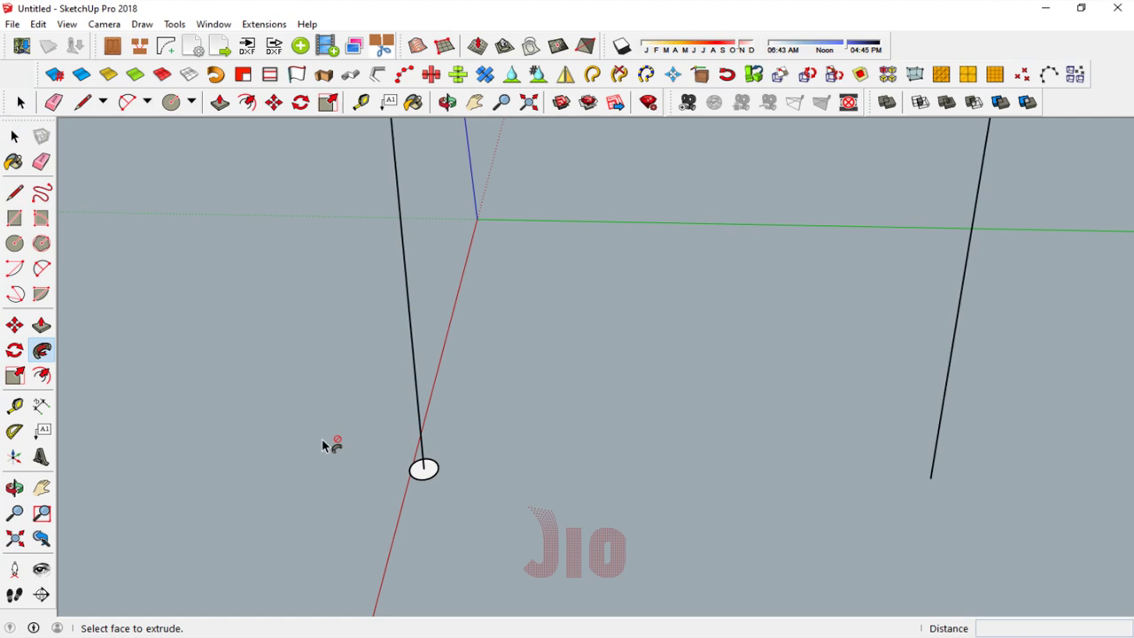
pyautogui.click(424, 468)
pyautogui.scroll(-3, 476, 521)
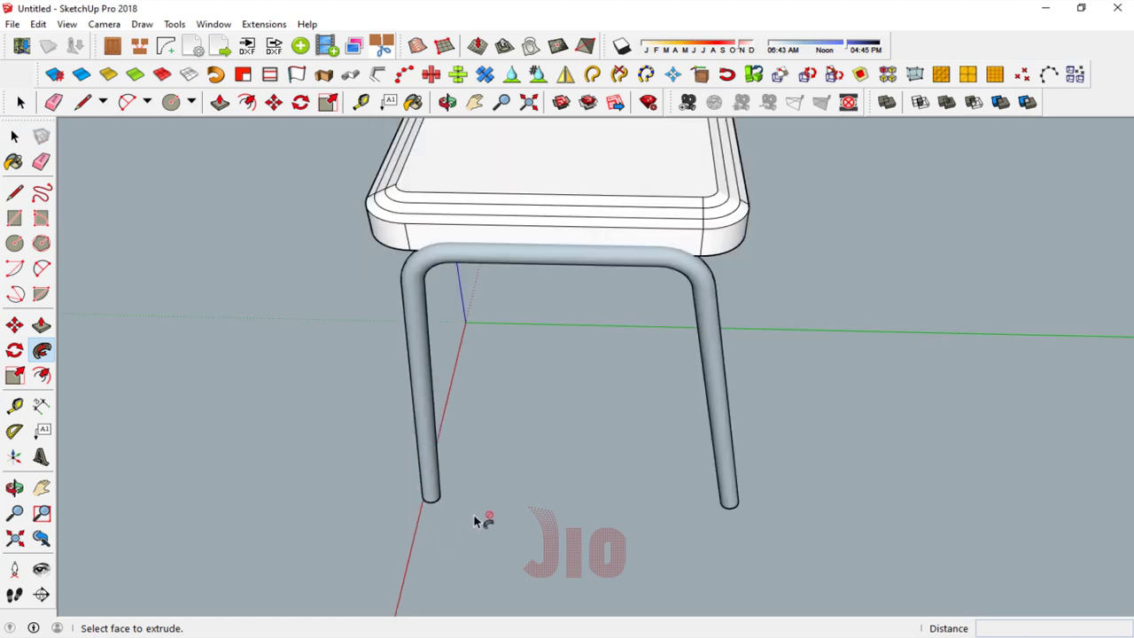
pyautogui.click(15, 487)
# Step: Paint the tube leg with the Metal Corrugated Shiny material
pyautogui.moveTo(491, 357)
pyautogui.mouseDown()
pyautogui.moveTo(739, 316)
pyautogui.moveTo(658, 338)
pyautogui.moveTo(688, 311)
pyautogui.moveTo(602, 334)
pyautogui.moveTo(529, 398)
pyautogui.mouseUp()
pyautogui.click(18, 135)
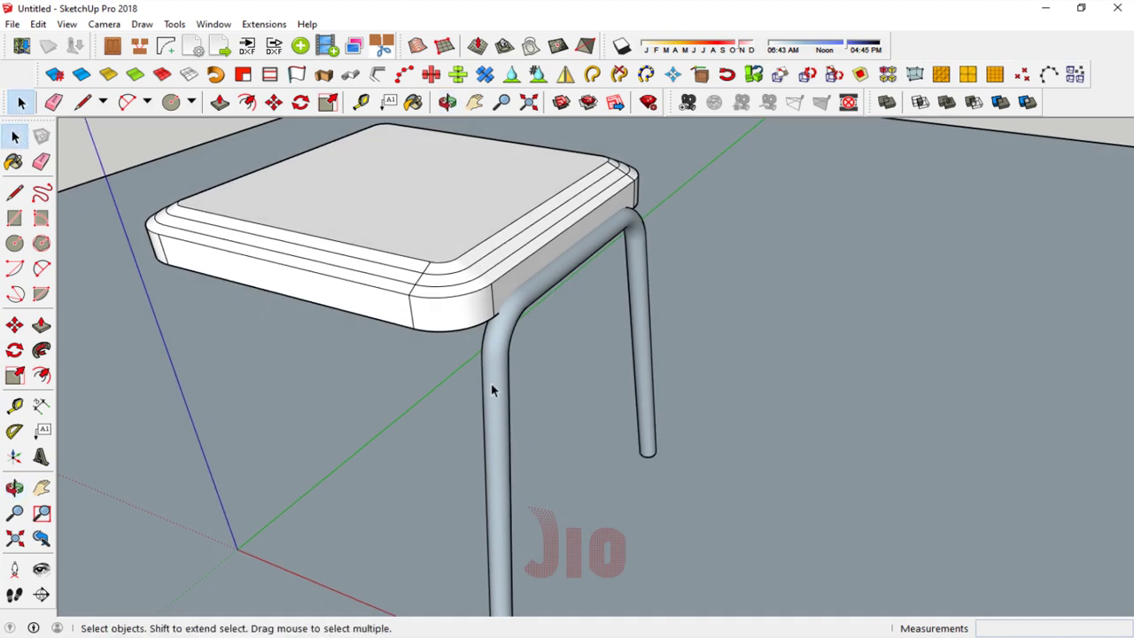
pyautogui.tripleClick(494, 363)
pyautogui.press('b')
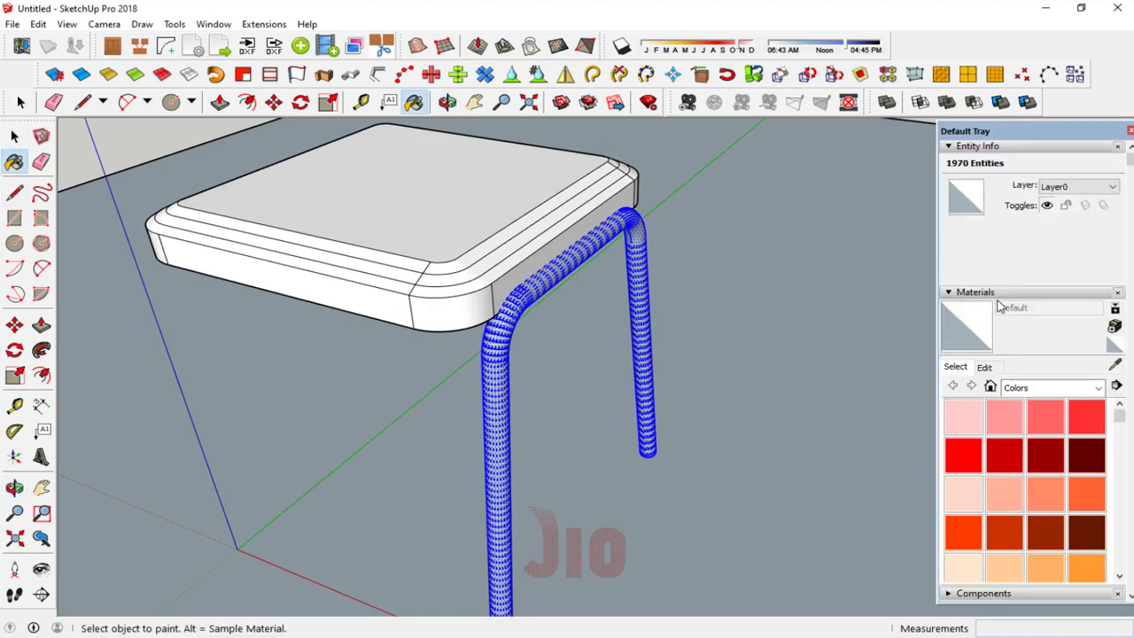
pyautogui.click(1056, 384)
pyautogui.scroll(1, 1045, 461)
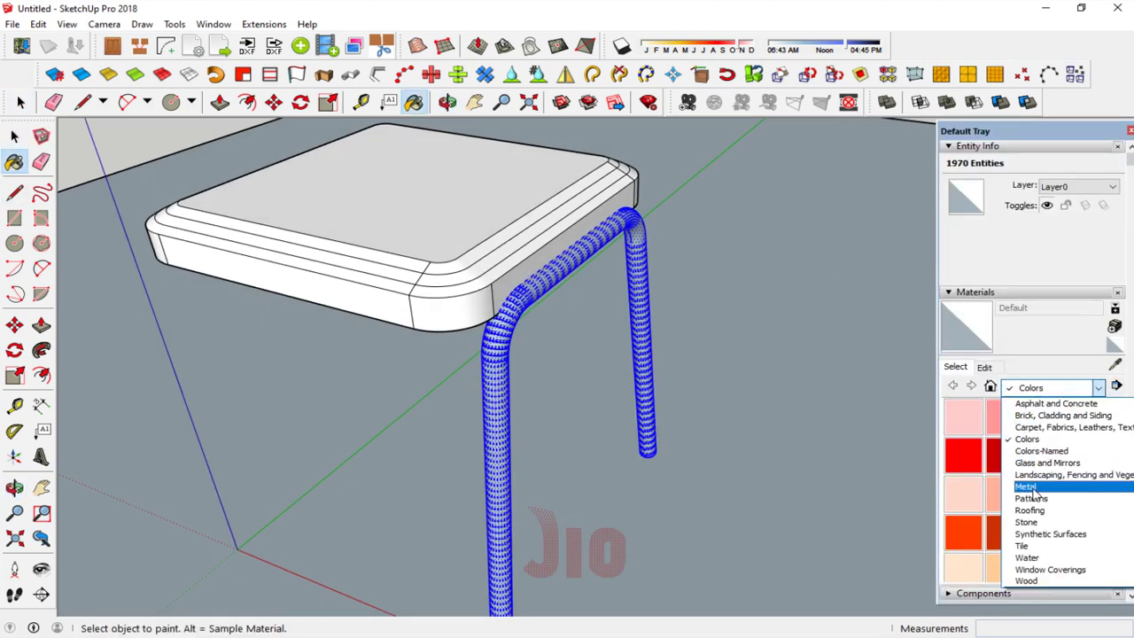
pyautogui.click(1049, 492)
pyautogui.click(1046, 416)
pyautogui.click(520, 422)
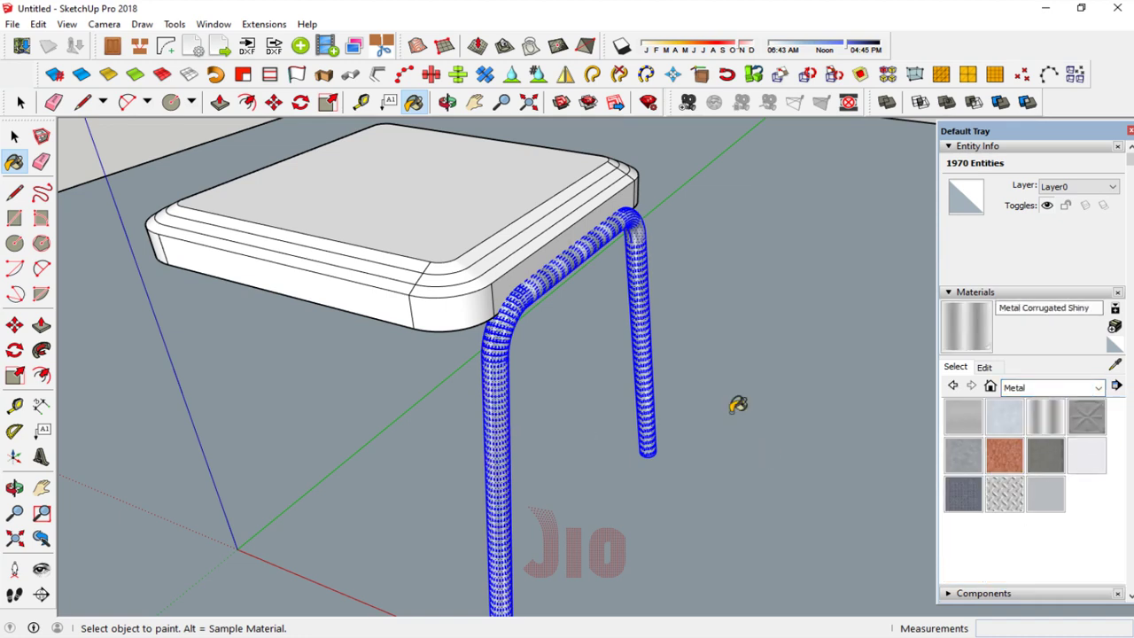
# Step: Set the material's texture width to 100 cm
pyautogui.click(984, 367)
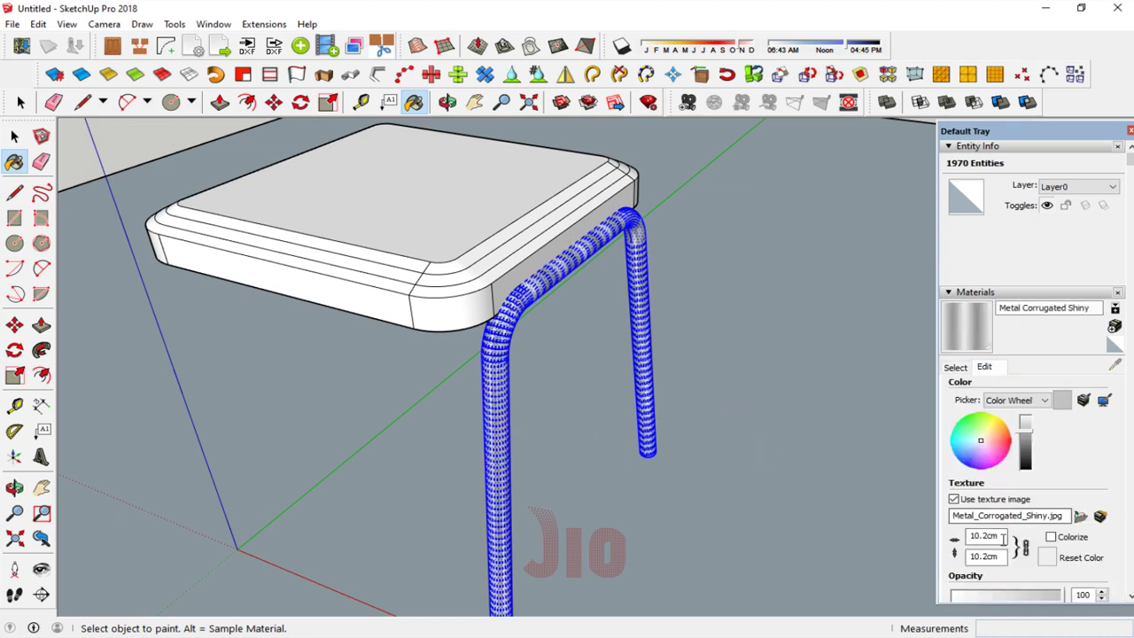
pyautogui.moveTo(1001, 536); pyautogui.dragTo(941, 541)
pyautogui.write('100')
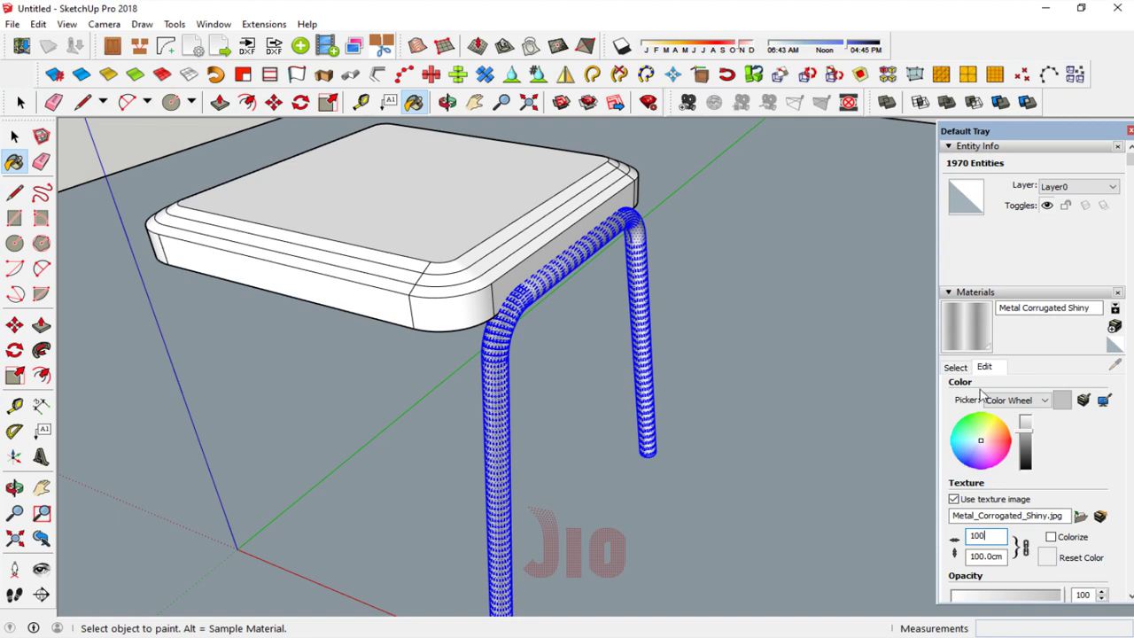
pyautogui.click(14, 135)
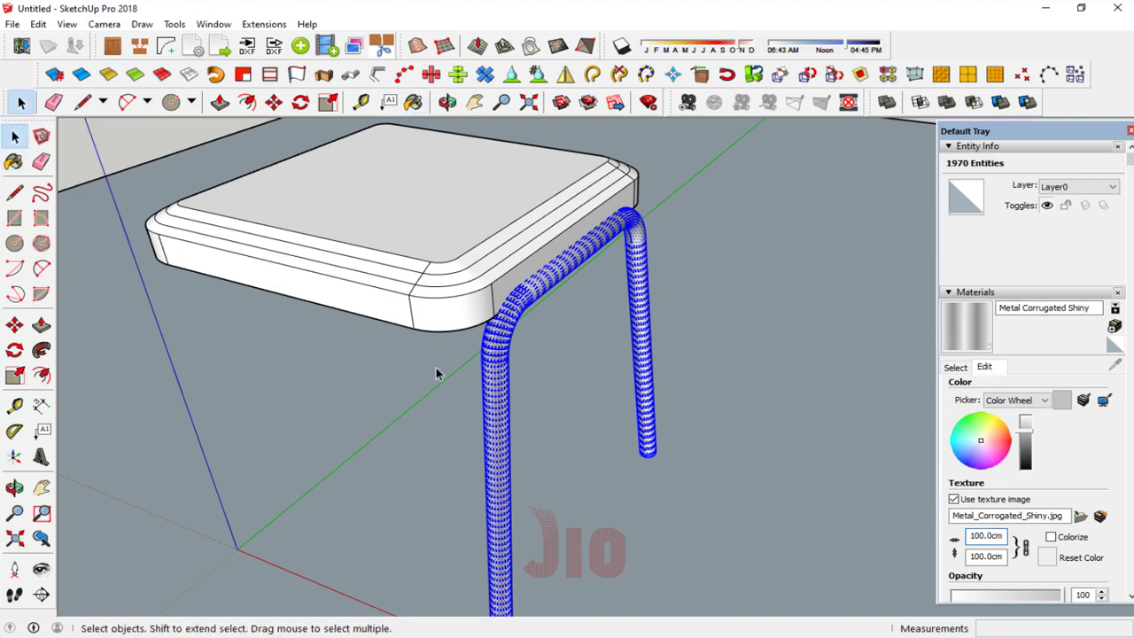
# Step: Make the tube leg frame a single group
pyautogui.rightClick(505, 417)
pyautogui.click(559, 261)
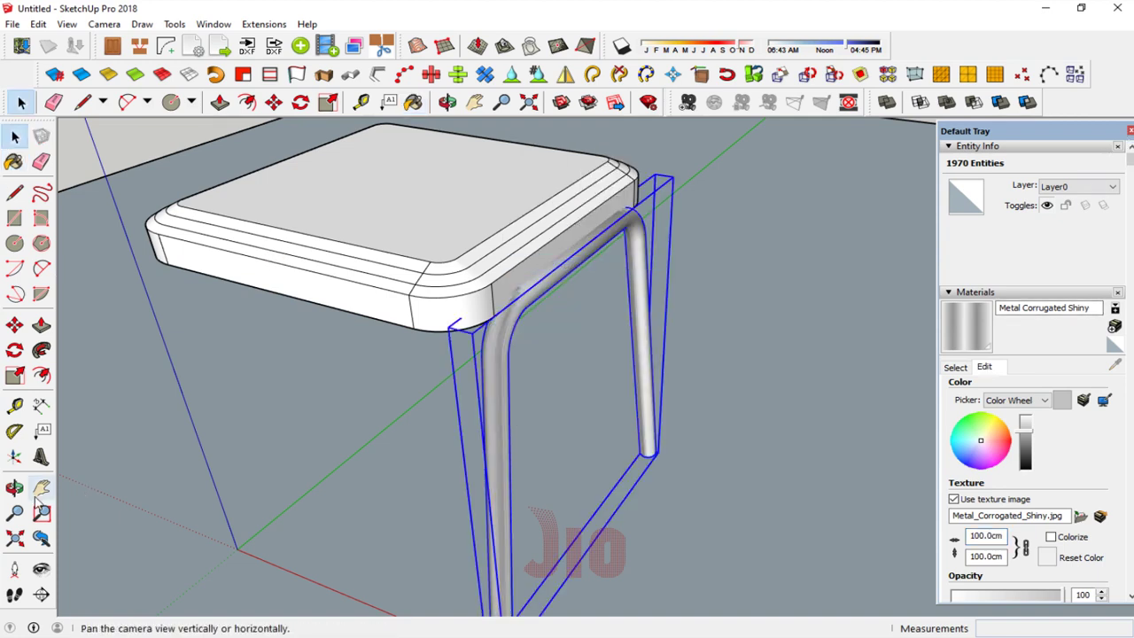
pyautogui.click(448, 102)
pyautogui.moveTo(378, 427); pyautogui.dragTo(605, 337)
pyautogui.scroll(3, 562, 324)
pyautogui.scroll(2, 562, 328)
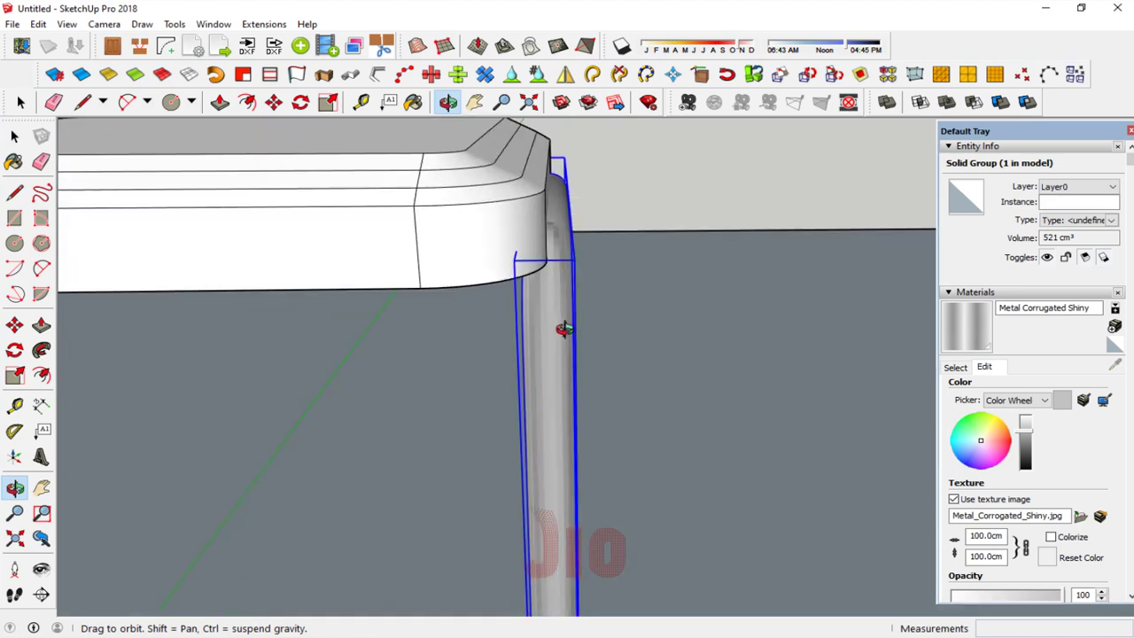
# Step: Copy the leg frame with Move and Ctrl to the opposite side of the seat
pyautogui.click(14, 325)
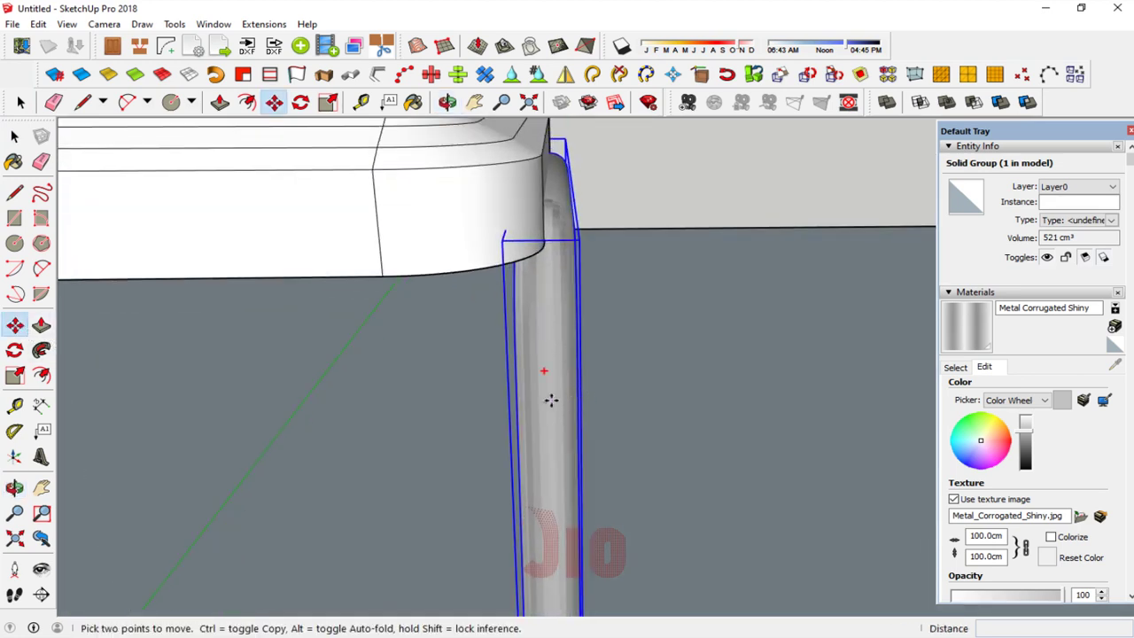
pyautogui.click(551, 400)
pyautogui.moveTo(516, 400)
pyautogui.mouseDown(button='middle')
pyautogui.moveTo(352, 422)
pyautogui.moveTo(611, 298)
pyautogui.mouseUp(button='middle')
pyautogui.scroll(-3, 481, 397)
pyautogui.scroll(4, 552, 416)
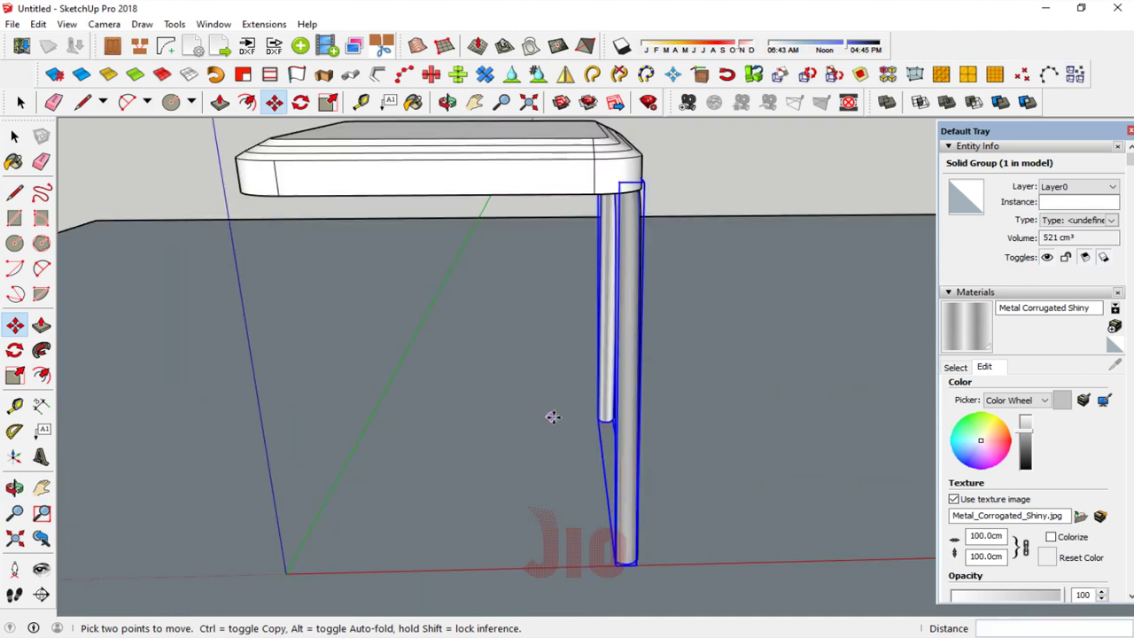
pyautogui.click(623, 407)
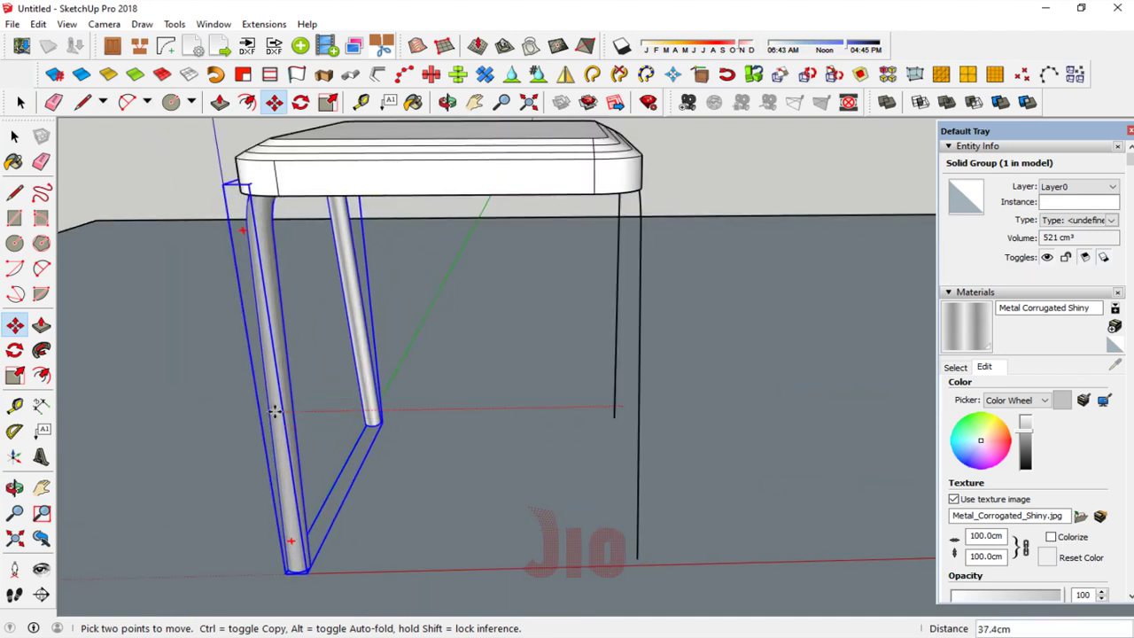
pyautogui.press('ctrl')
pyautogui.click(275, 412)
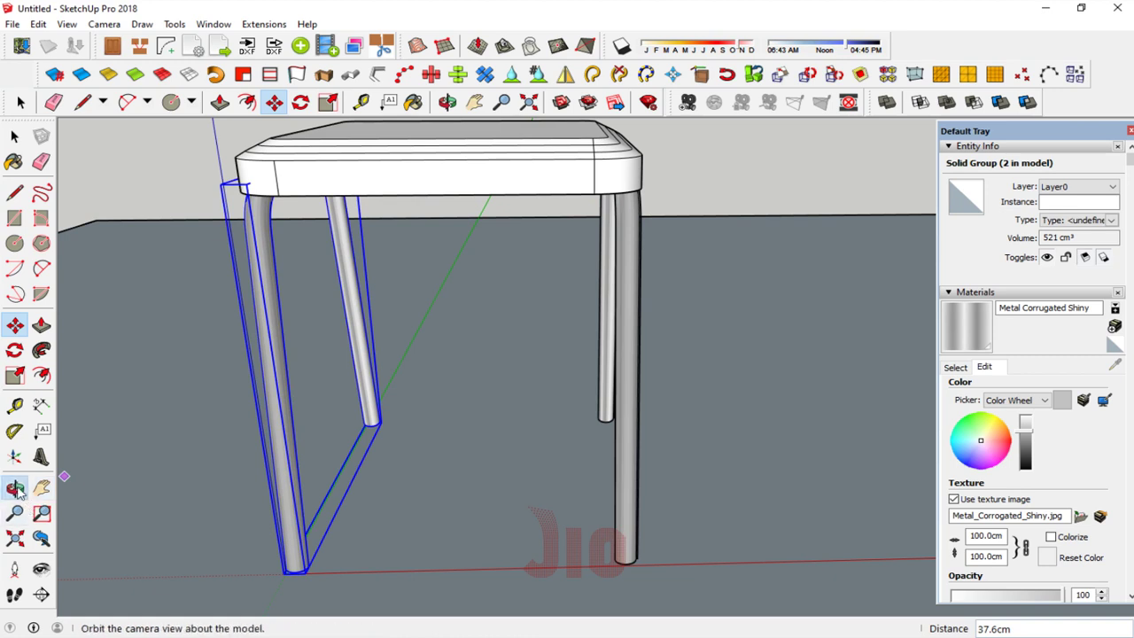
pyautogui.click(16, 488)
pyautogui.moveTo(222, 398)
pyautogui.mouseDown()
pyautogui.moveTo(405, 311)
pyautogui.moveTo(256, 263)
pyautogui.moveTo(588, 347)
pyautogui.moveTo(461, 410)
pyautogui.moveTo(420, 474)
pyautogui.moveTo(667, 439)
pyautogui.moveTo(717, 329)
pyautogui.moveTo(564, 425)
pyautogui.moveTo(437, 448)
pyautogui.mouseUp()
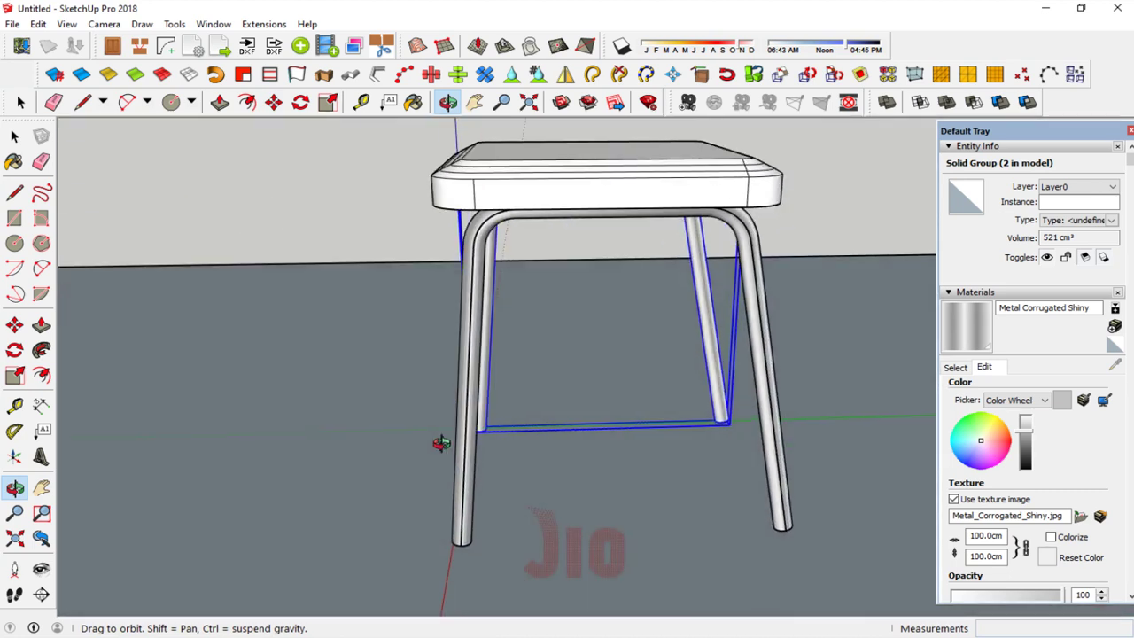
pyautogui.moveTo(483, 413)
pyautogui.mouseDown()
pyautogui.moveTo(582, 296)
pyautogui.moveTo(590, 213)
pyautogui.moveTo(537, 324)
pyautogui.moveTo(441, 286)
pyautogui.mouseUp()
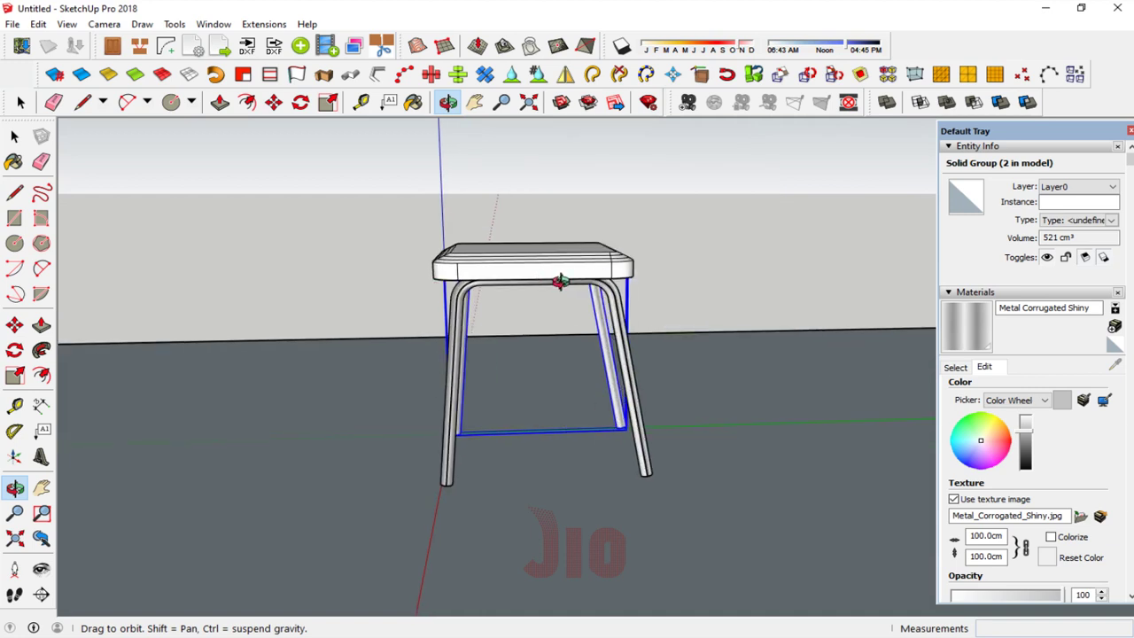
pyautogui.moveTo(537, 315)
pyautogui.mouseDown()
pyautogui.moveTo(552, 345)
pyautogui.moveTo(529, 327)
pyautogui.mouseUp()
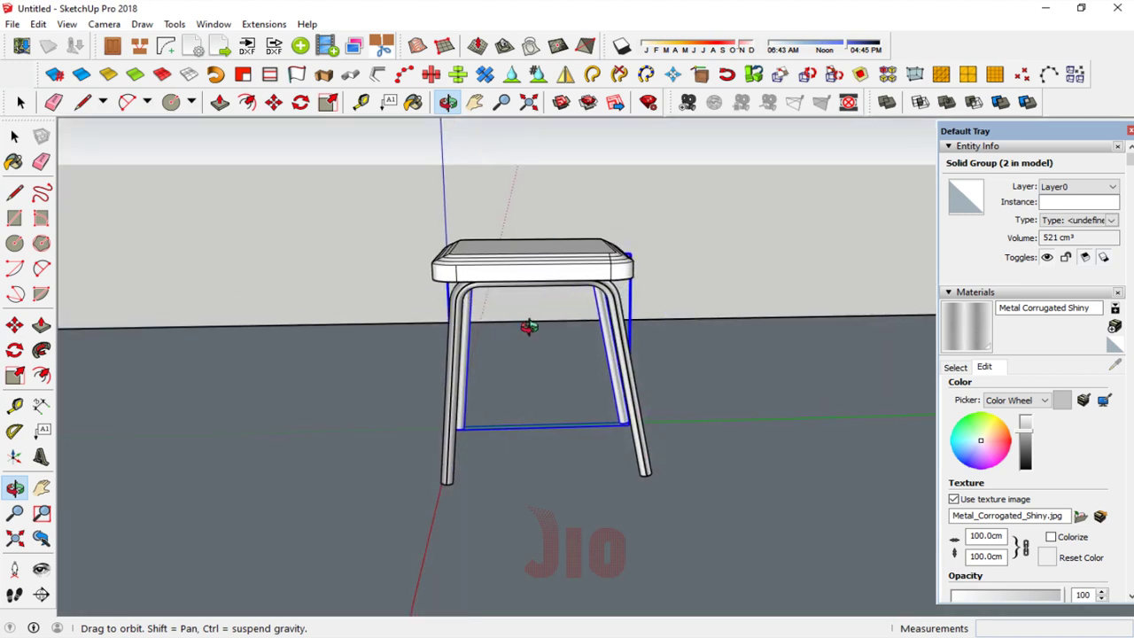
pyautogui.scroll(3, 536, 320)
# Step: Move the seat slab to the left, off the tube leg frames
pyautogui.click(14, 137)
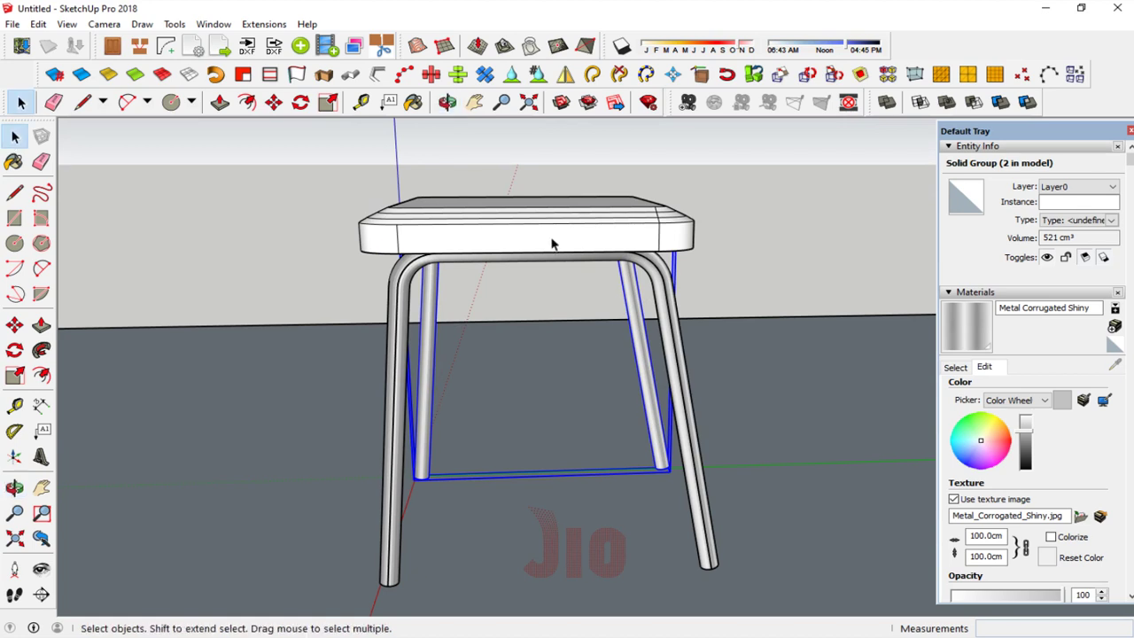
pyautogui.click(553, 248)
pyautogui.scroll(-3, 554, 248)
pyautogui.click(15, 325)
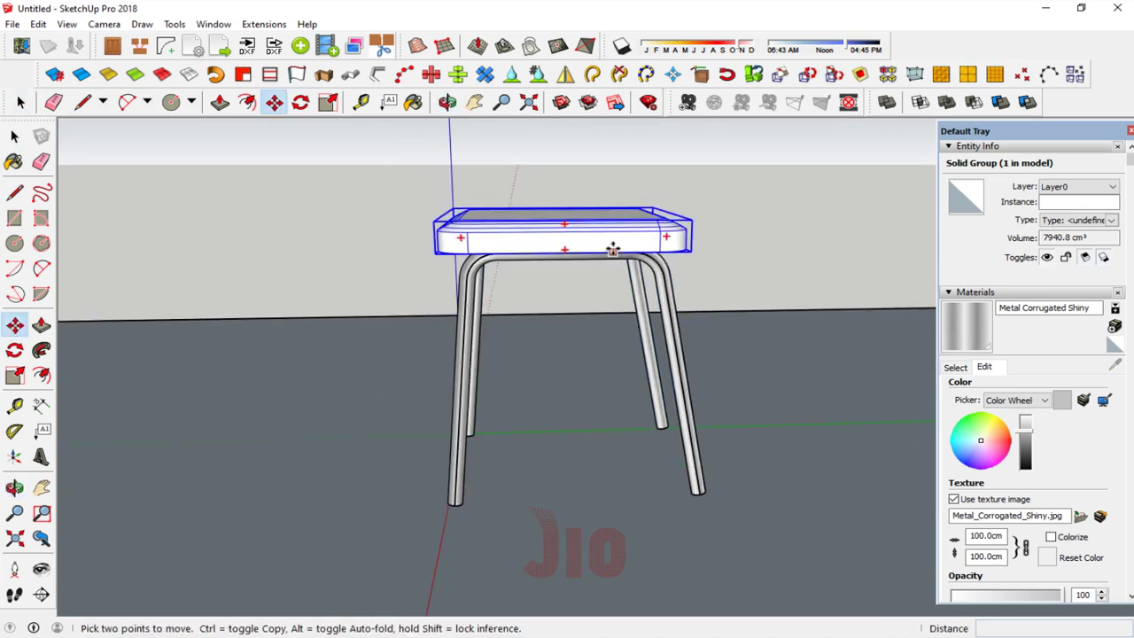
pyautogui.click(612, 246)
pyautogui.click(292, 245)
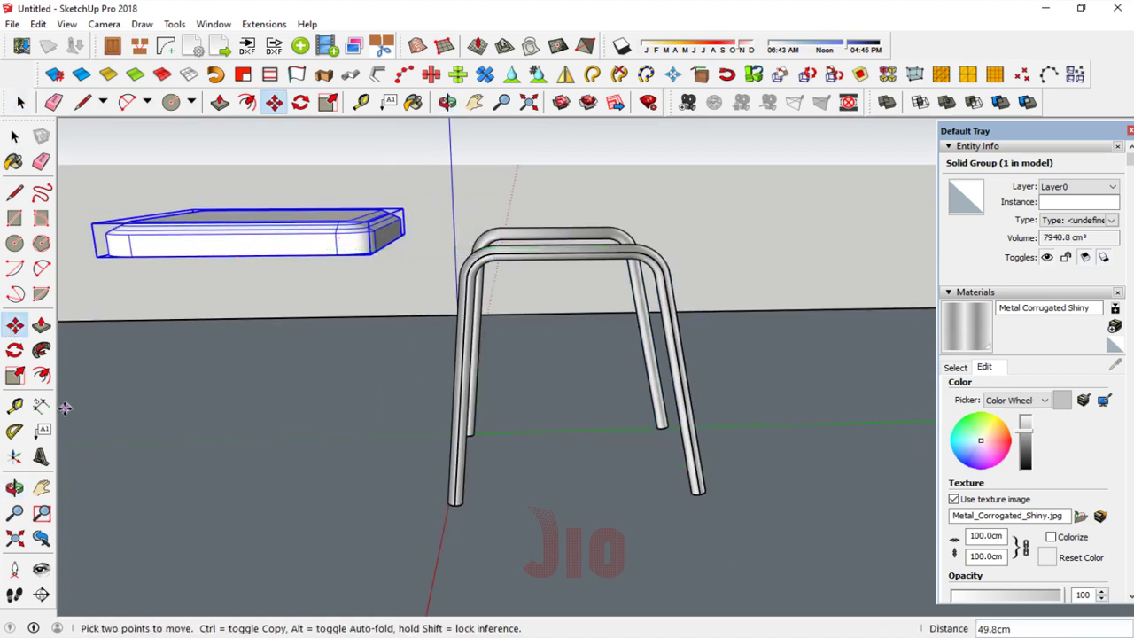
# Step: Orbit and zoom to view the seat slab's underside, then select the slab
pyautogui.click(15, 487)
pyautogui.scroll(2, 86, 238)
pyautogui.scroll(1, 94, 228)
pyautogui.scroll(1, 221, 260)
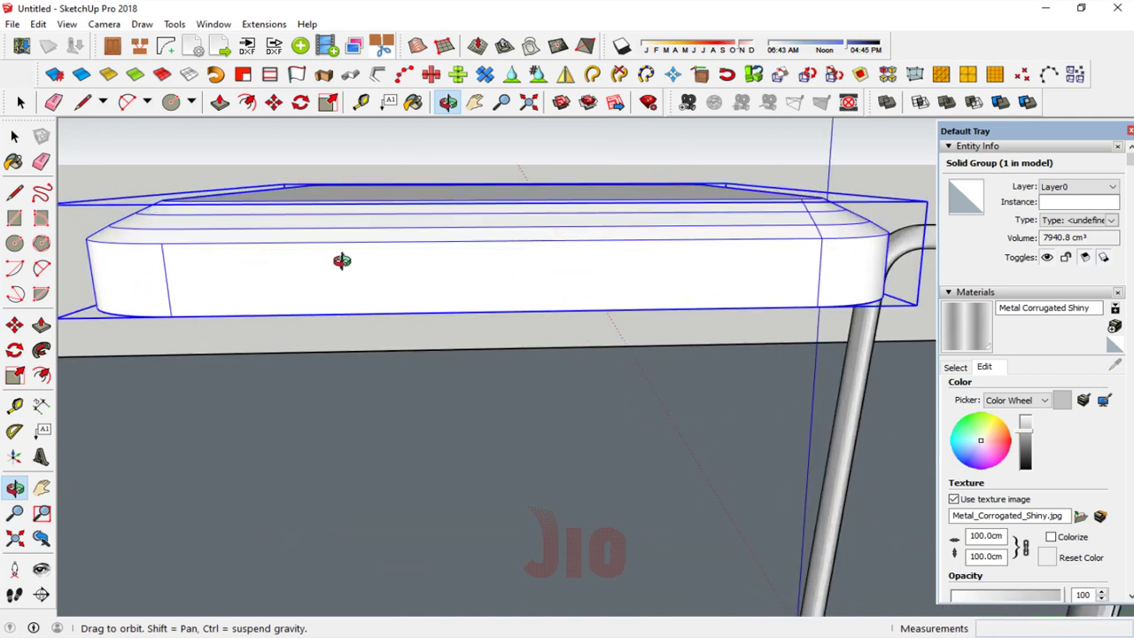
pyautogui.scroll(2, 336, 260)
pyautogui.scroll(-2, 309, 269)
pyautogui.scroll(-1, 428, 237)
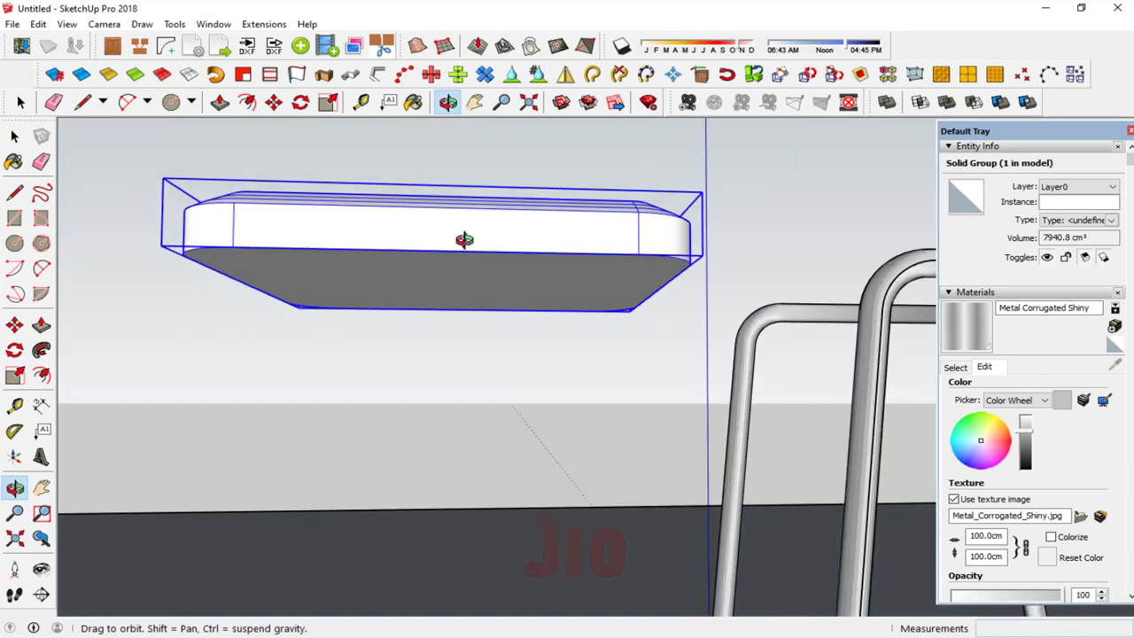
pyautogui.moveTo(456, 242); pyautogui.dragTo(463, 192)
pyautogui.click(14, 135)
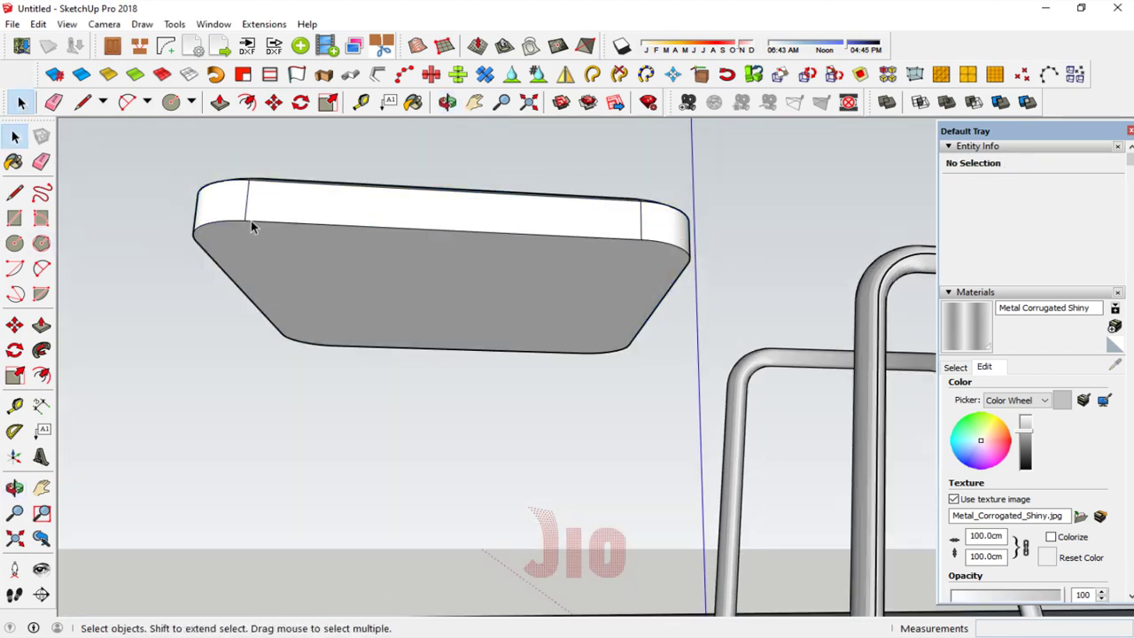
pyautogui.click(356, 277)
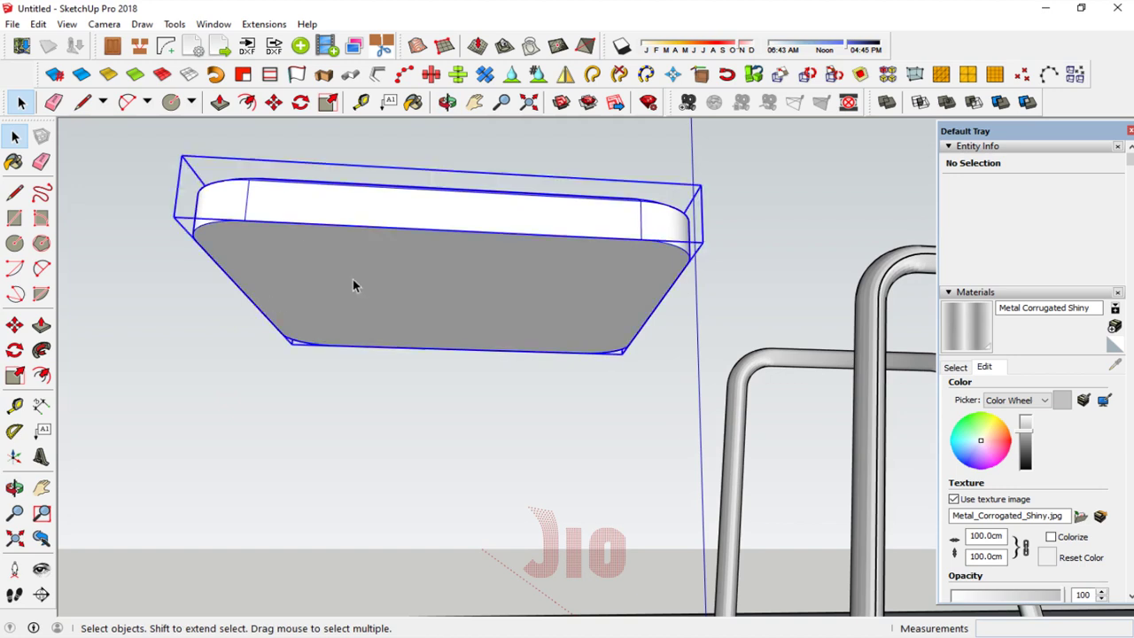
# Step: Place Tape Measure guides 4 cm inside the left, back and front edges of the seat underside
pyautogui.click(15, 404)
pyautogui.click(291, 344)
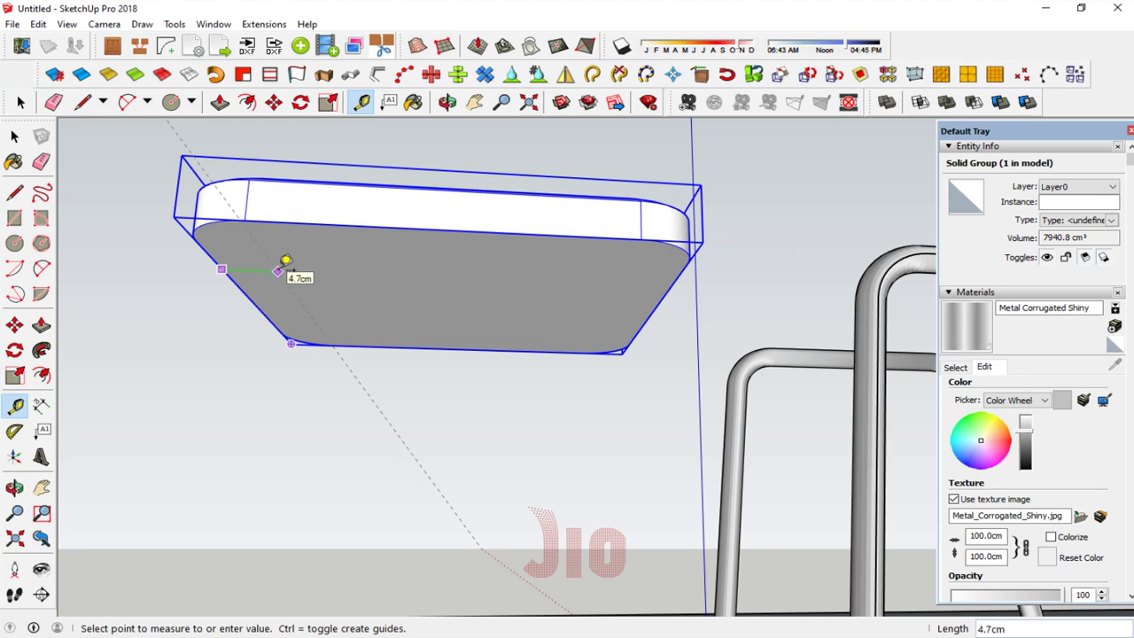
pyautogui.click(282, 265)
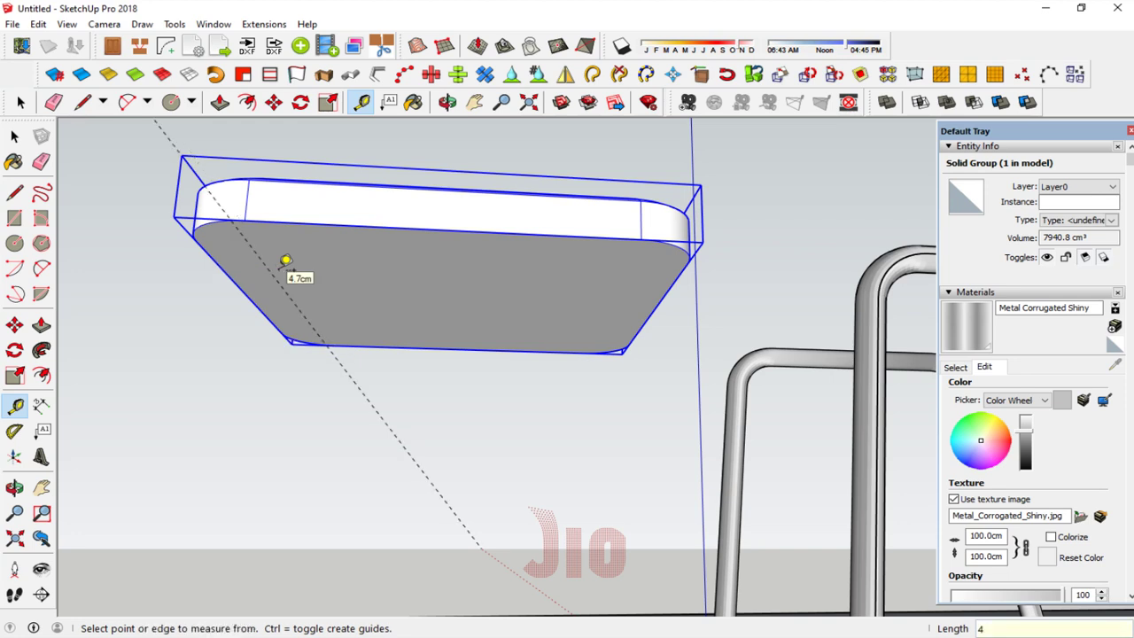
pyautogui.write('30')
pyautogui.click(345, 228)
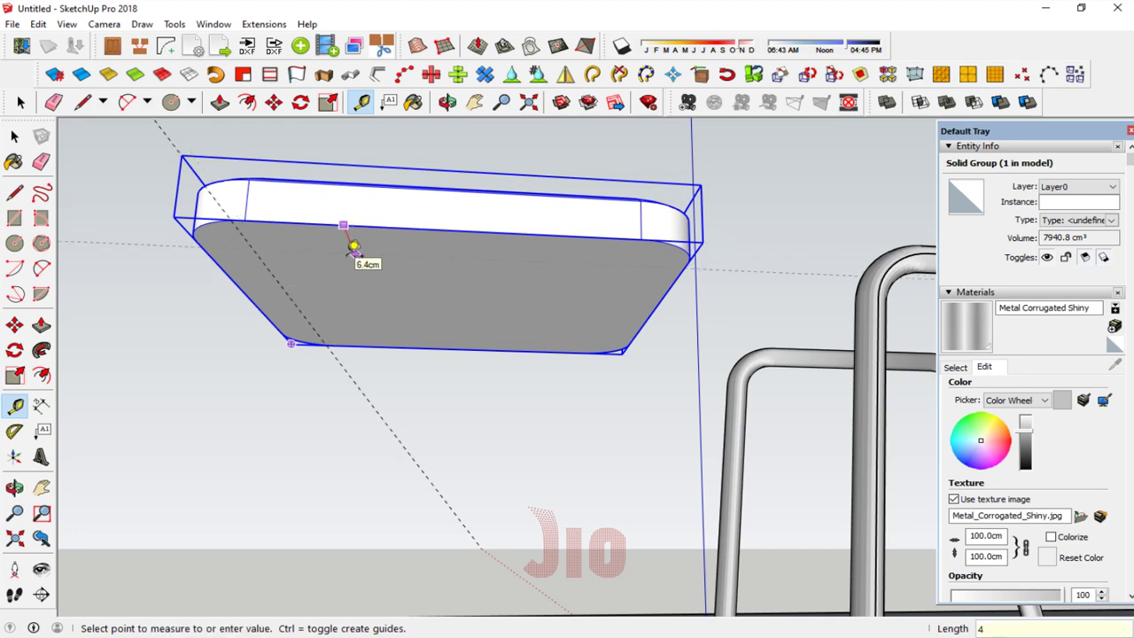
pyautogui.press('Return')
pyautogui.click(396, 346)
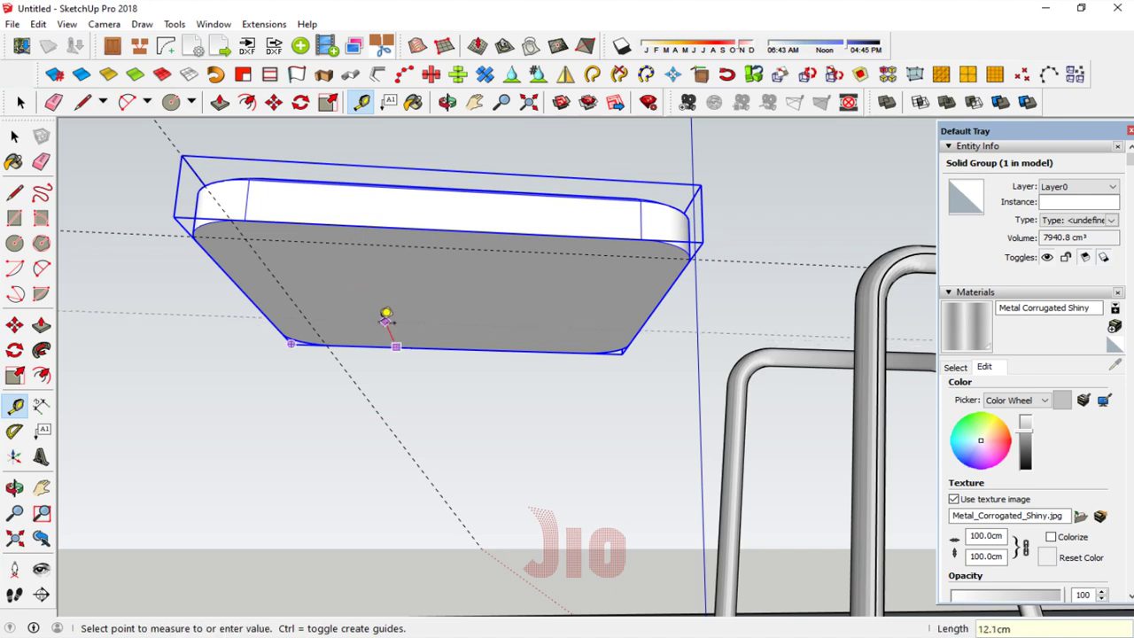
pyautogui.press('Return')
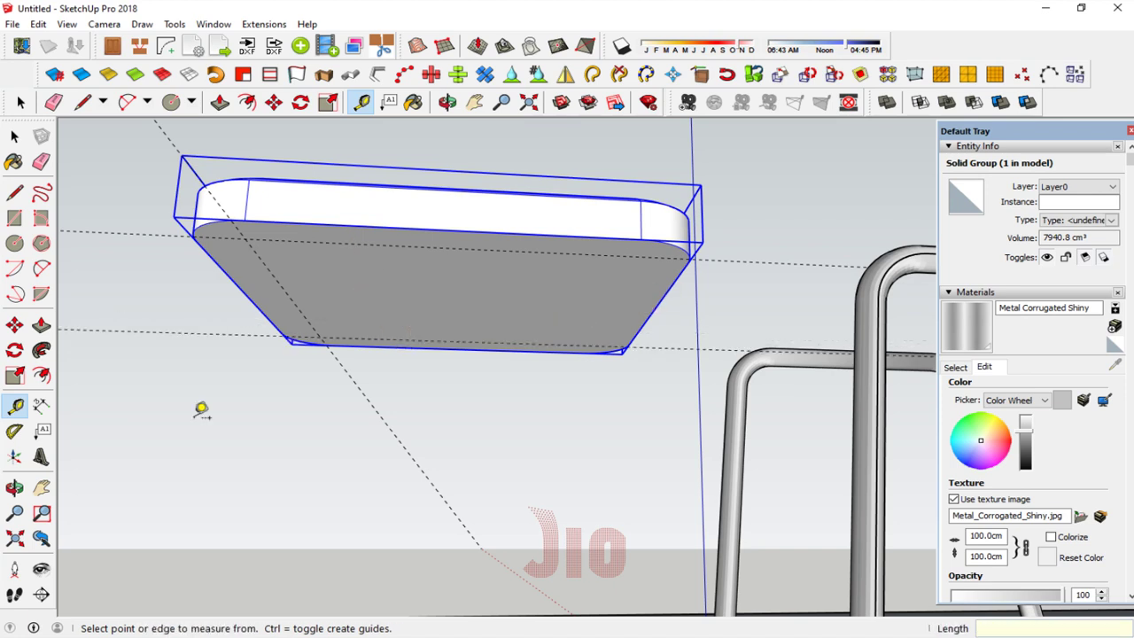
# Step: Trace edges along the left guide and the front guide to the right corner
pyautogui.click(14, 487)
pyautogui.moveTo(506, 328)
pyautogui.mouseDown()
pyautogui.moveTo(405, 236)
pyautogui.moveTo(381, 259)
pyautogui.mouseUp()
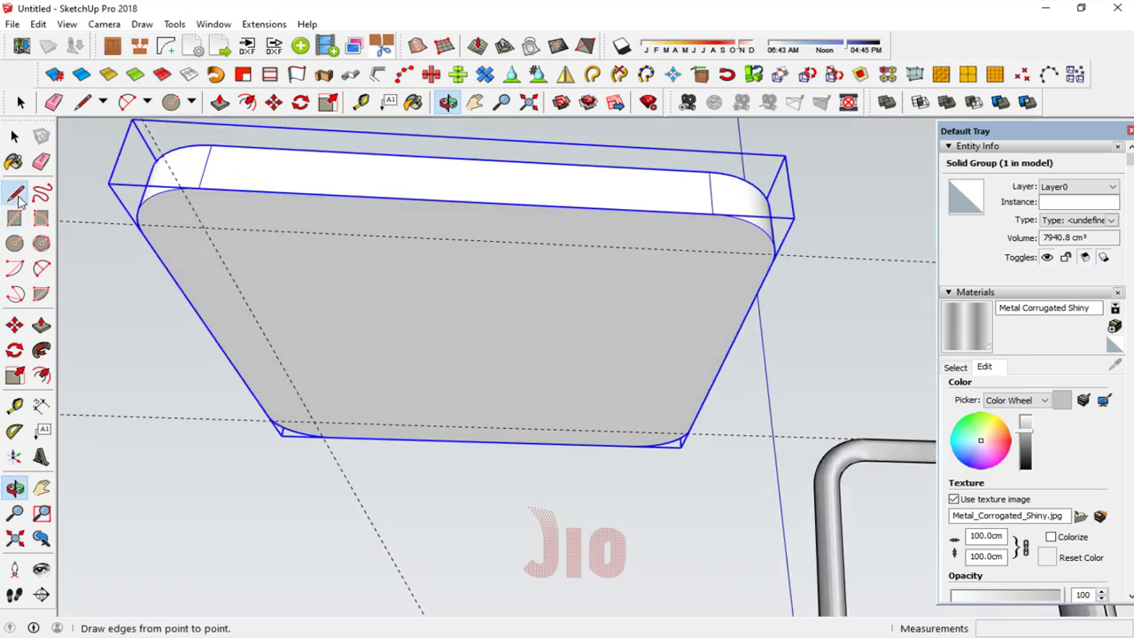
pyautogui.click(15, 194)
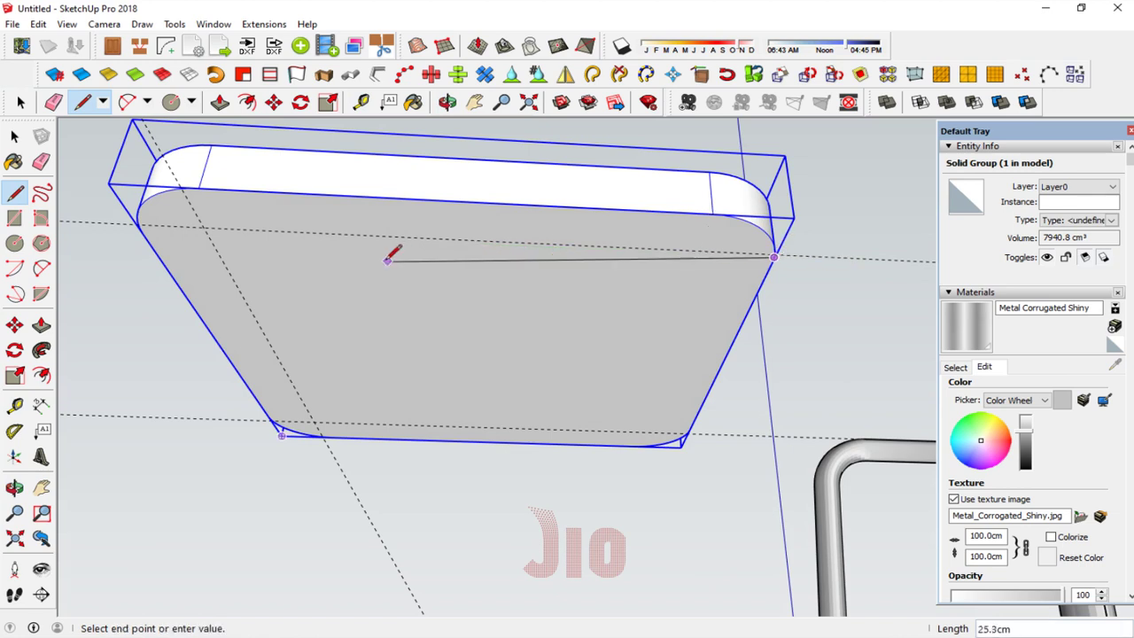
pyautogui.click(16, 216)
pyautogui.click(14, 192)
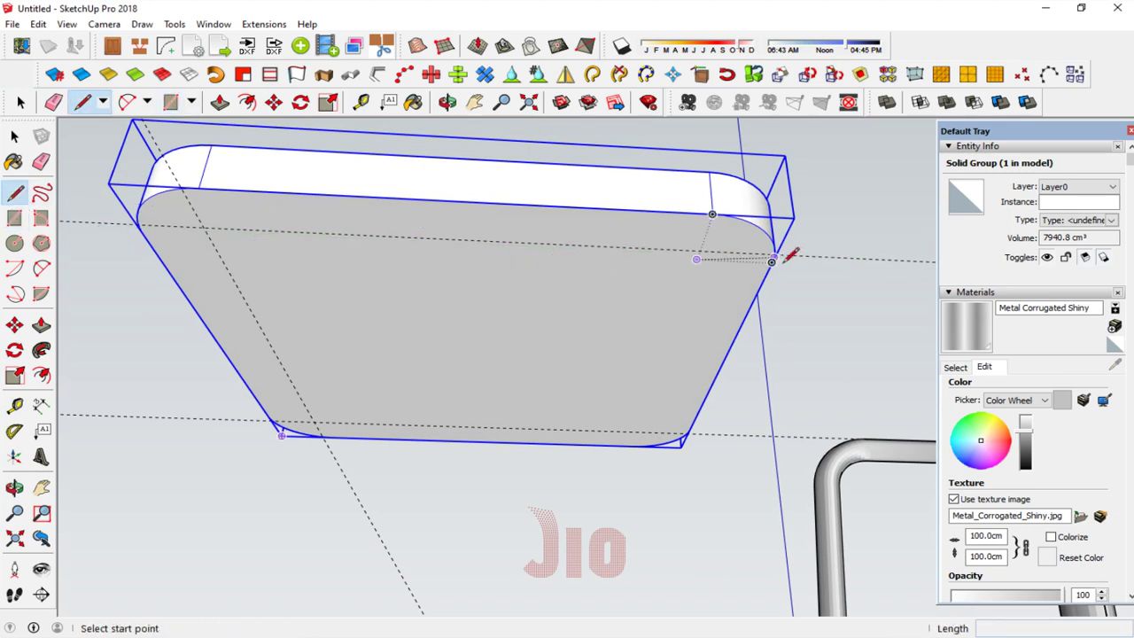
pyautogui.click(204, 226)
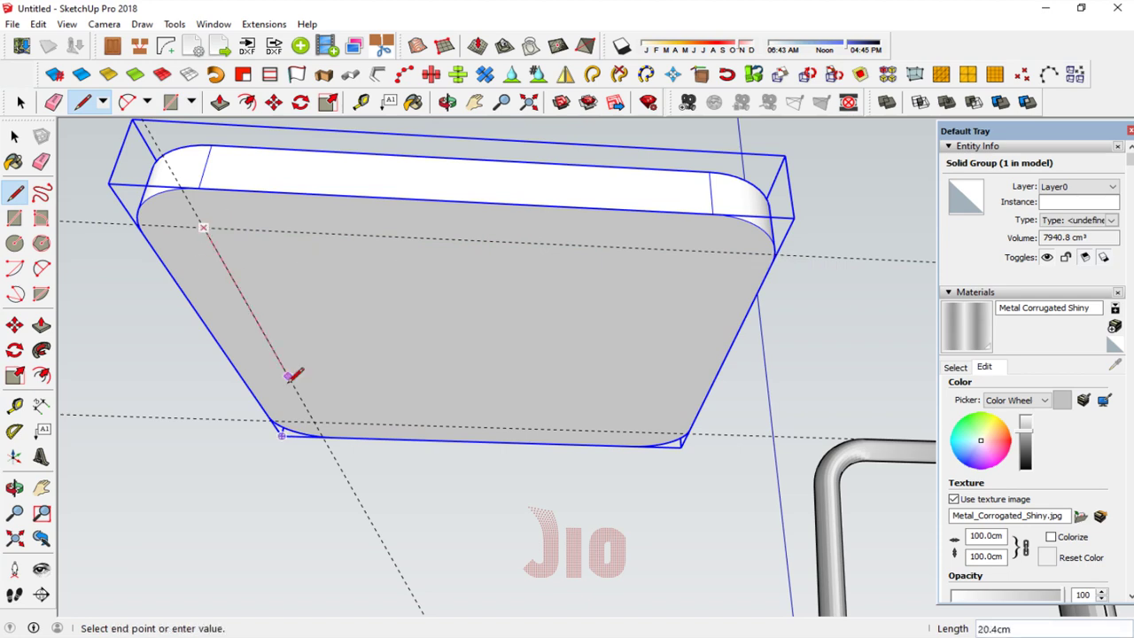
pyautogui.click(315, 420)
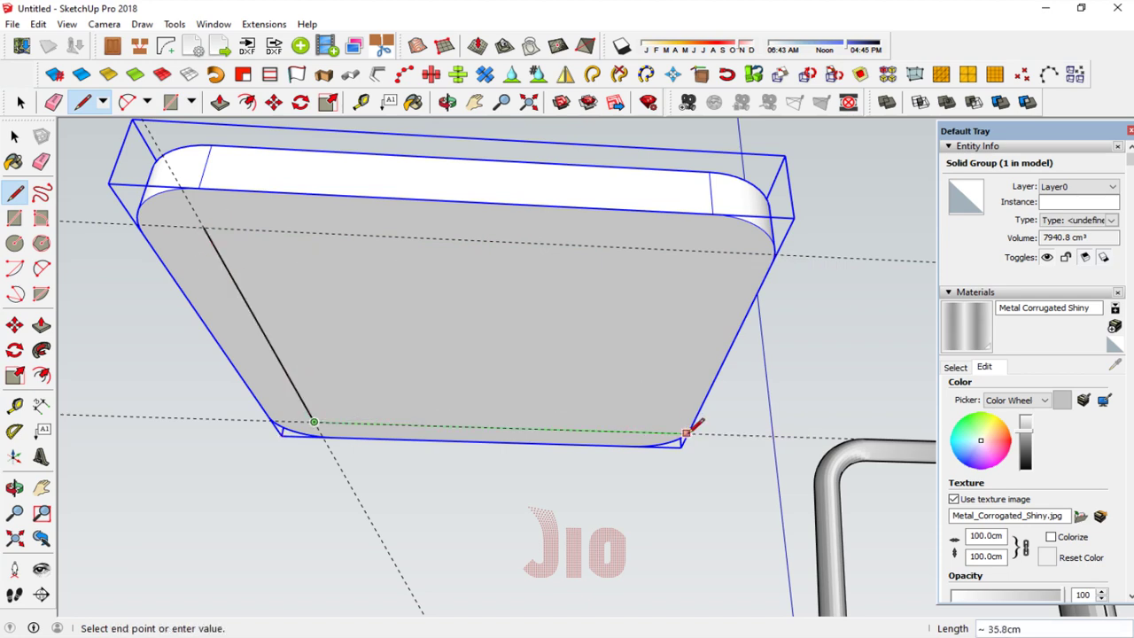
pyautogui.click(686, 433)
# Step: Draw the long back edge, about 35.8 cm, across to the right rim and select it
pyautogui.click(15, 217)
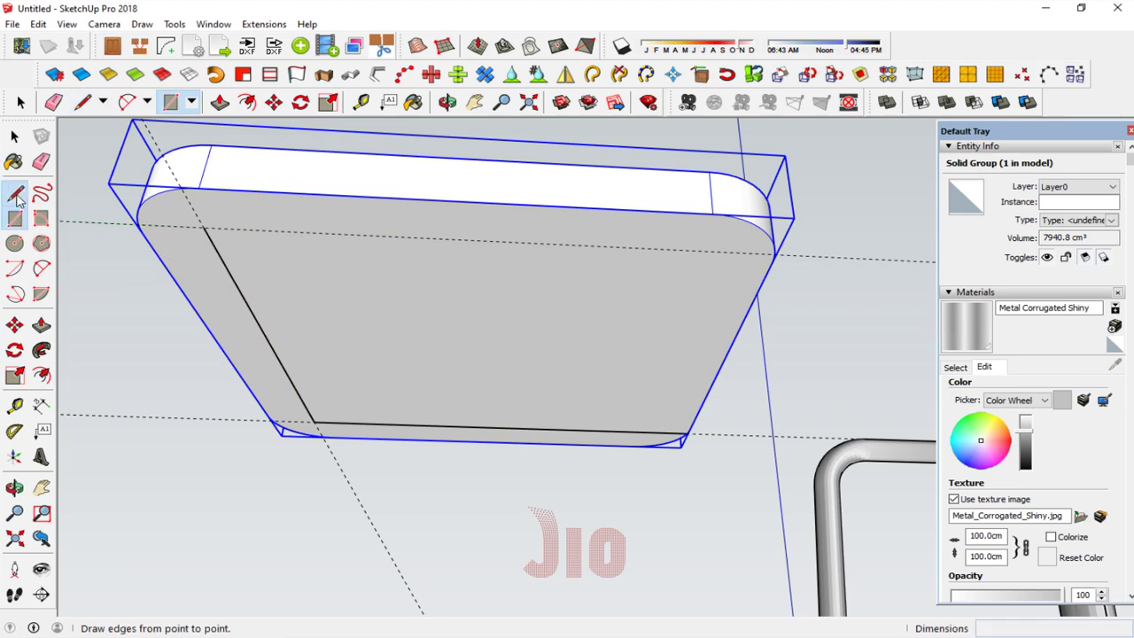
pyautogui.click(17, 198)
pyautogui.click(204, 227)
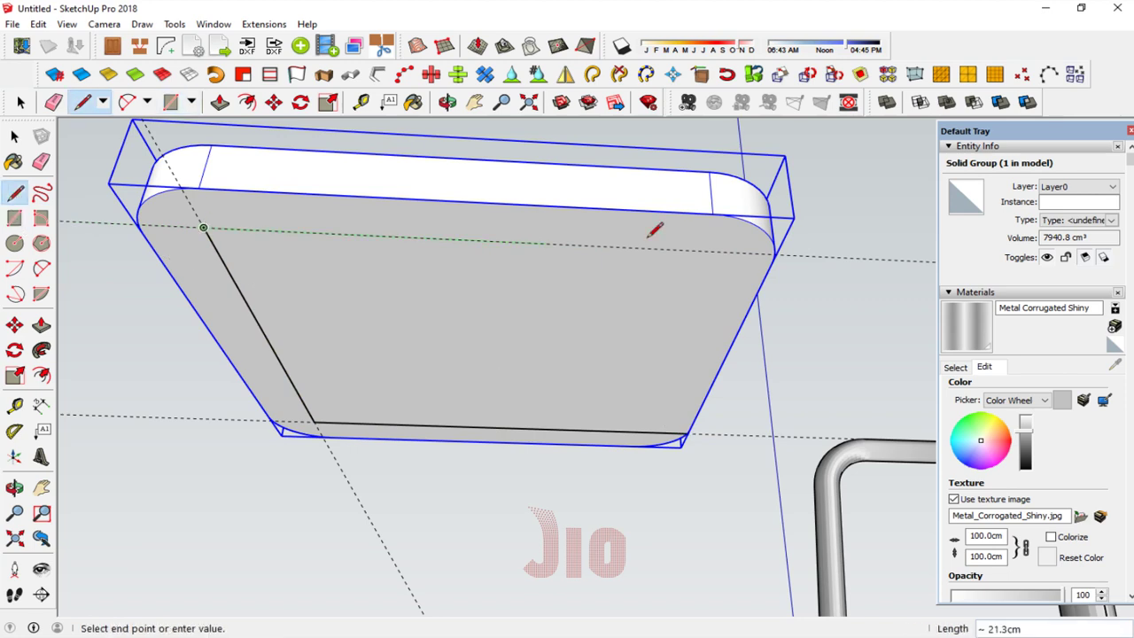
pyautogui.scroll(2, 778, 251)
pyautogui.click(774, 254)
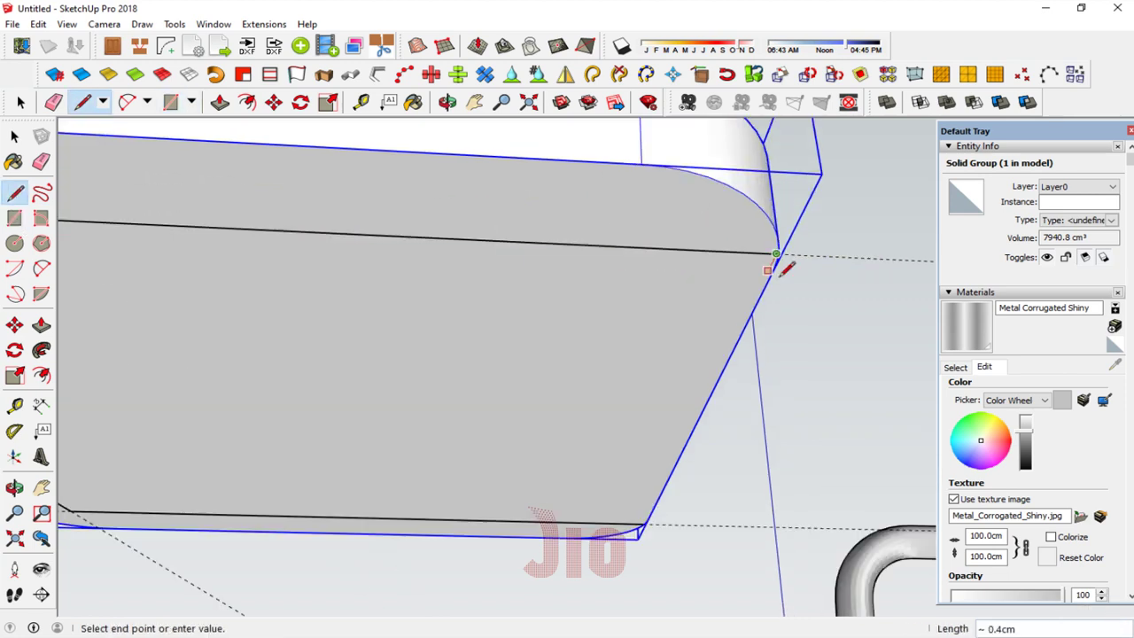
pyautogui.scroll(-2, 778, 261)
pyautogui.click(14, 136)
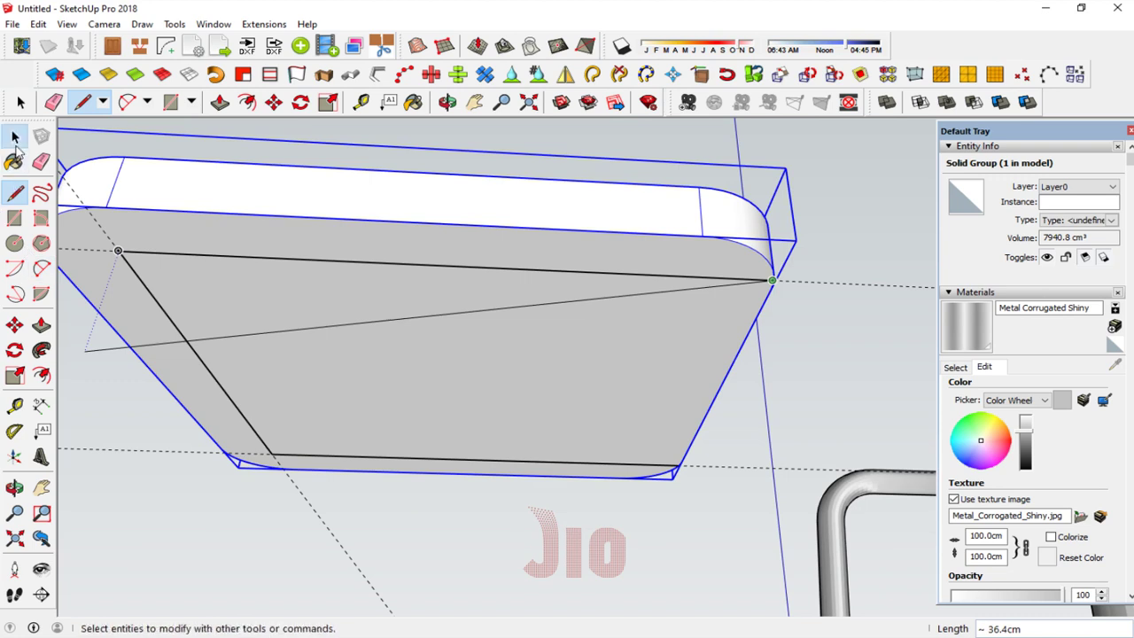
pyautogui.click(358, 264)
# Step: Draw tangent arcs rounding the top-left and lower-left corners of the inset outline
pyautogui.click(14, 487)
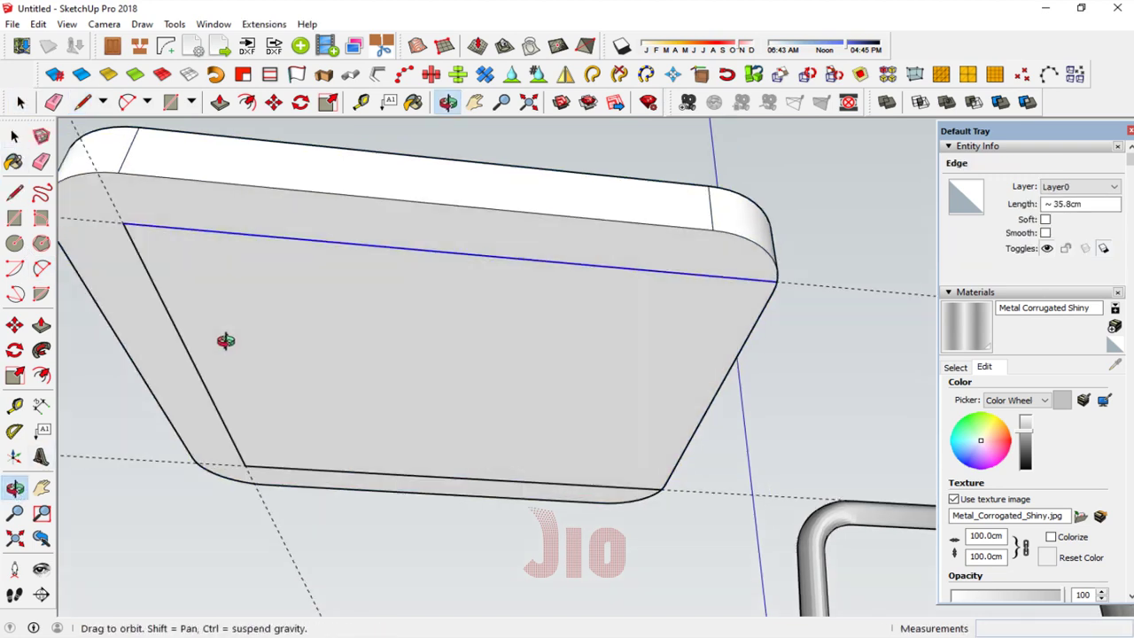
pyautogui.moveTo(225, 339)
pyautogui.mouseDown()
pyautogui.moveTo(243, 311)
pyautogui.moveTo(123, 275)
pyautogui.mouseUp()
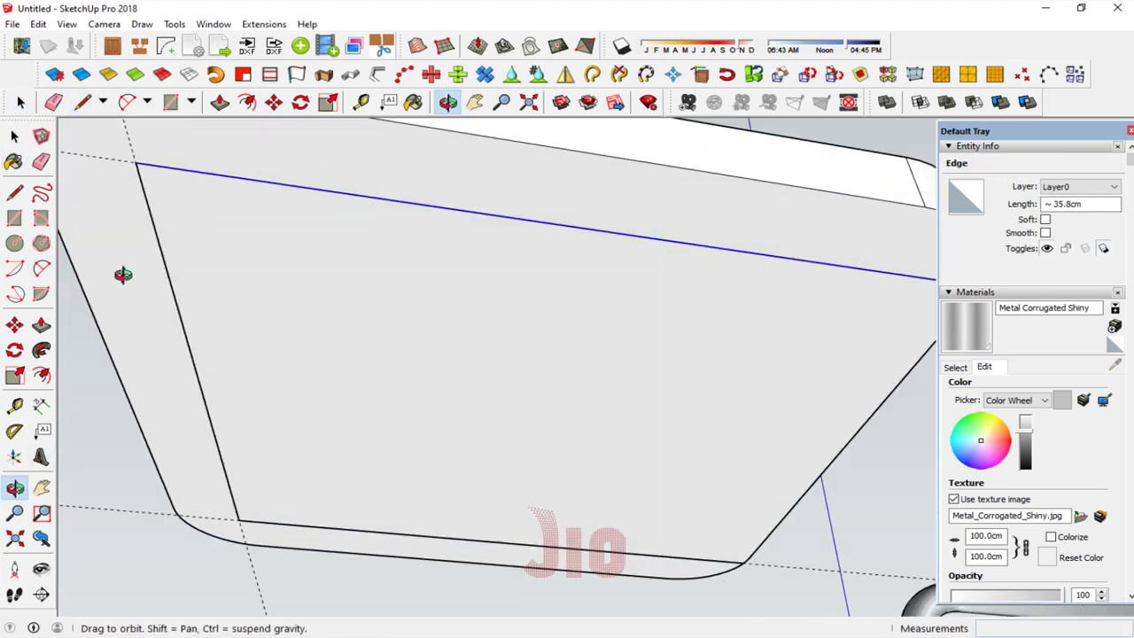
pyautogui.click(42, 267)
pyautogui.click(149, 197)
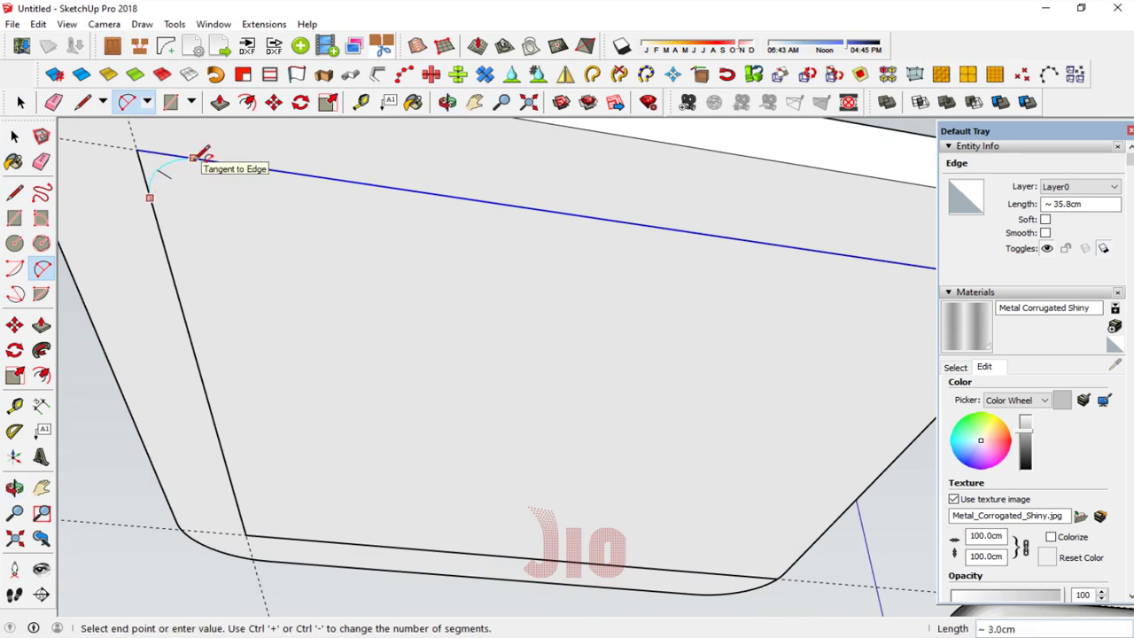
pyautogui.click(194, 158)
pyautogui.click(197, 154)
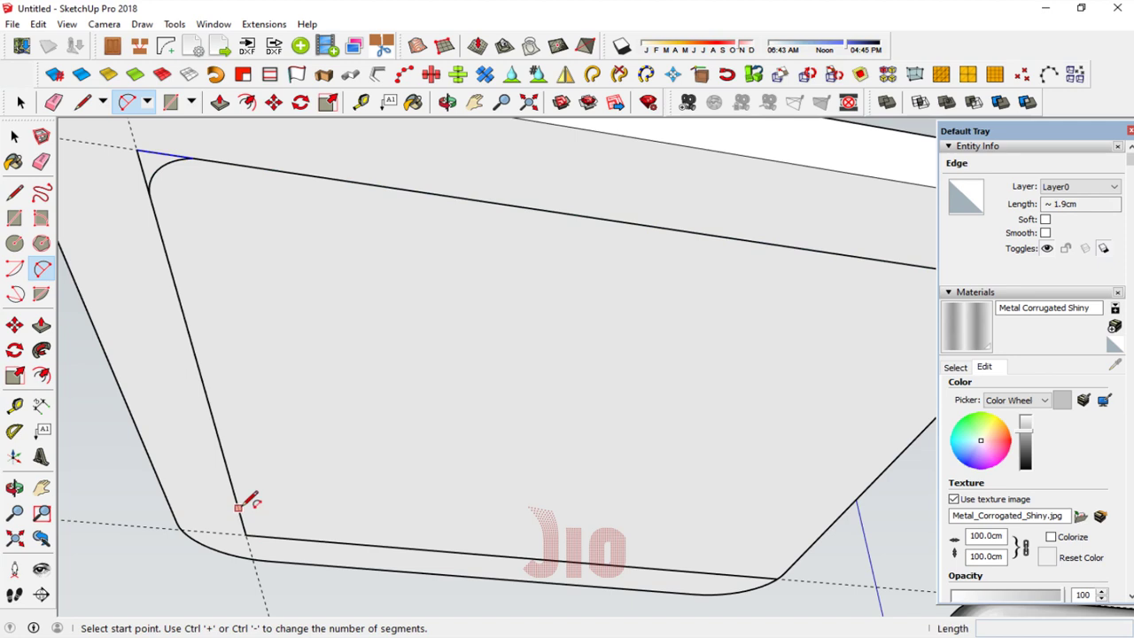
pyautogui.click(237, 507)
pyautogui.click(270, 536)
pyautogui.click(272, 534)
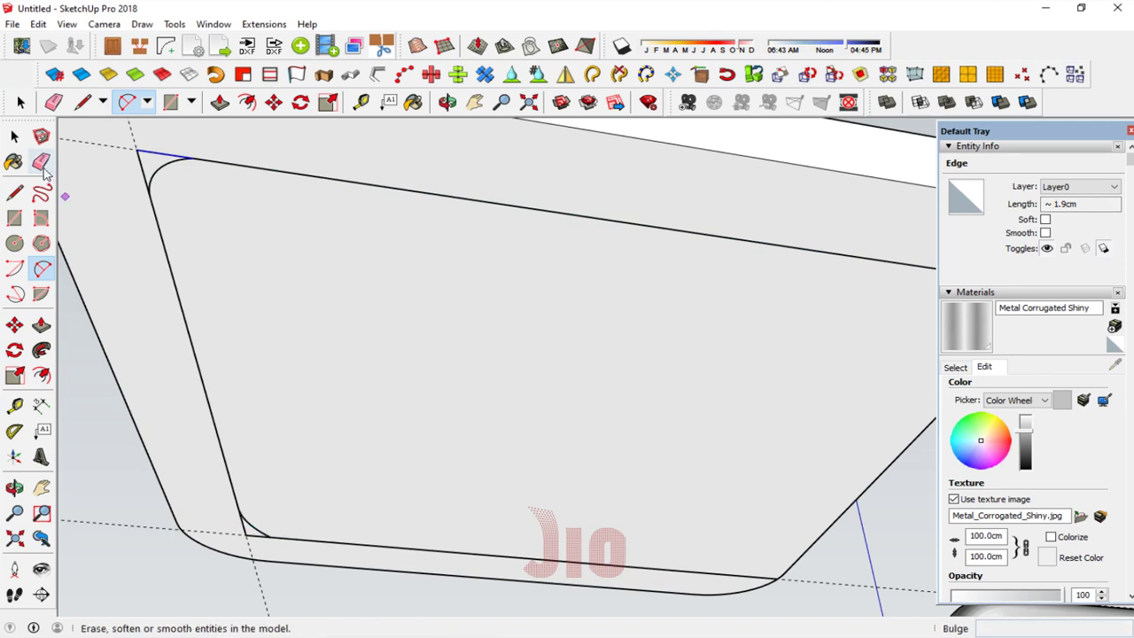
# Step: Erase the leftover straight stubs at both left corners, then orbit to a side view
pyautogui.click(14, 135)
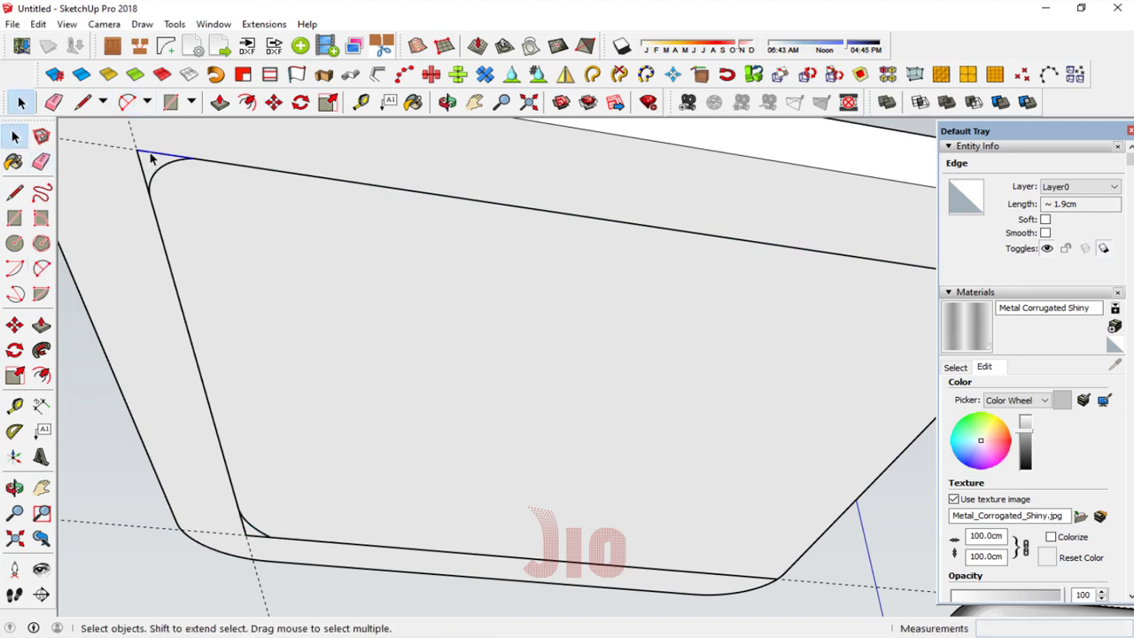
pyautogui.click(141, 170)
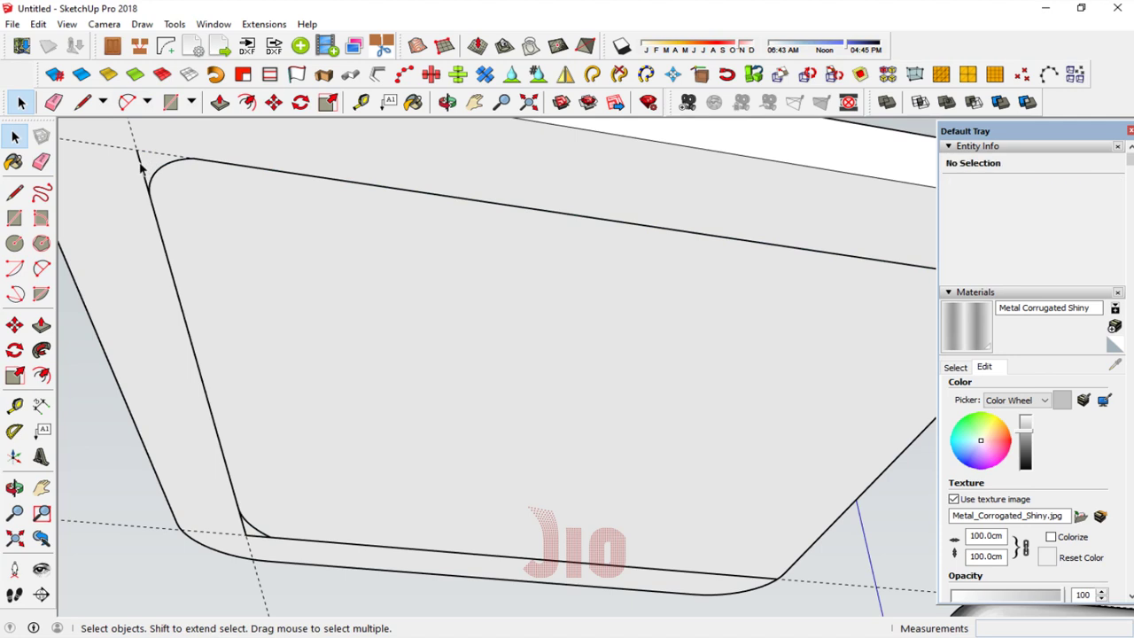
pyautogui.click(247, 531)
pyautogui.click(251, 535)
pyautogui.click(14, 488)
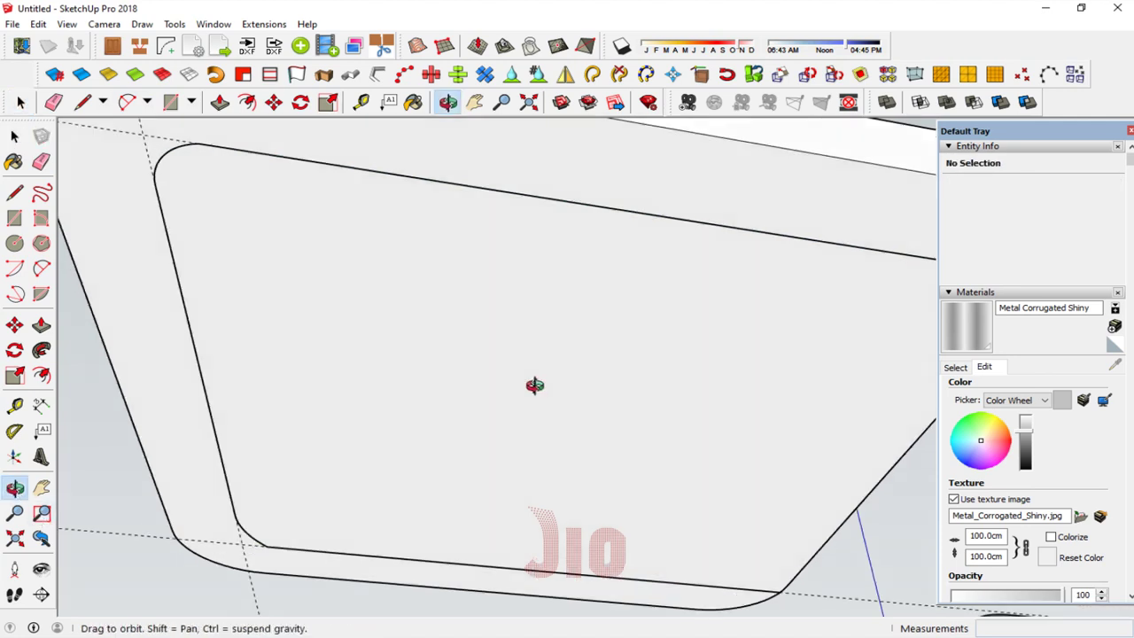
pyautogui.moveTo(532, 384)
pyautogui.mouseDown()
pyautogui.moveTo(519, 342)
pyautogui.moveTo(525, 471)
pyautogui.moveTo(248, 417)
pyautogui.moveTo(629, 431)
pyautogui.moveTo(532, 481)
pyautogui.moveTo(518, 516)
pyautogui.moveTo(534, 537)
pyautogui.mouseUp()
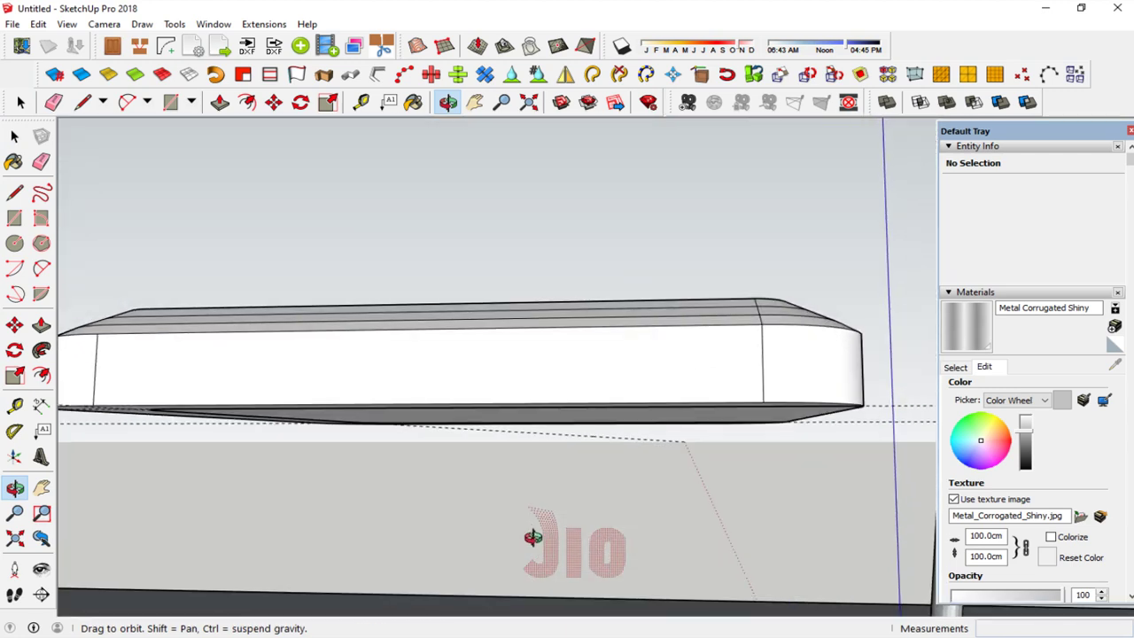
# Step: Draw 50 cm vertical edges on the blue axis from the seat's end corner
pyautogui.click(15, 193)
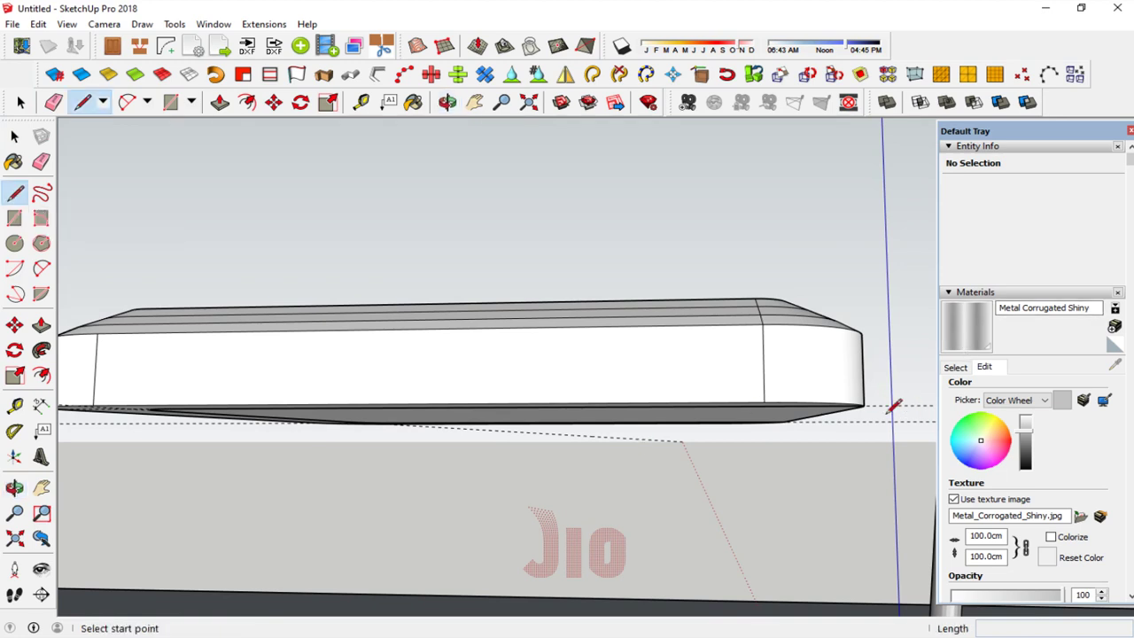
pyautogui.scroll(2, 889, 412)
pyautogui.scroll(2, 877, 390)
pyautogui.scroll(3, 855, 359)
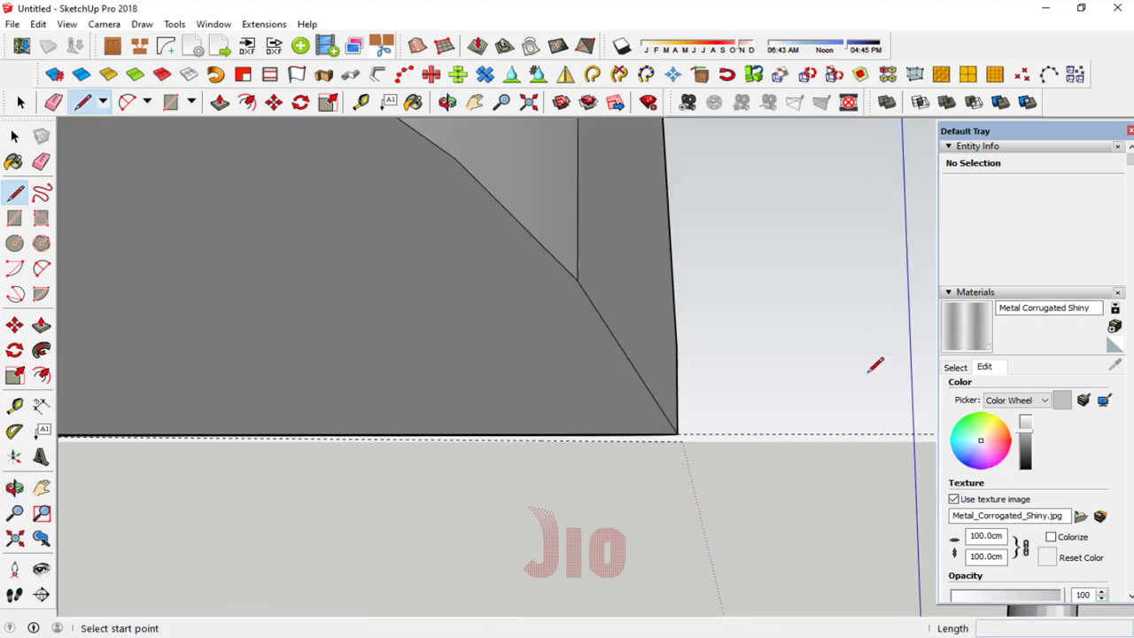
pyautogui.scroll(-1, 876, 365)
pyautogui.click(694, 283)
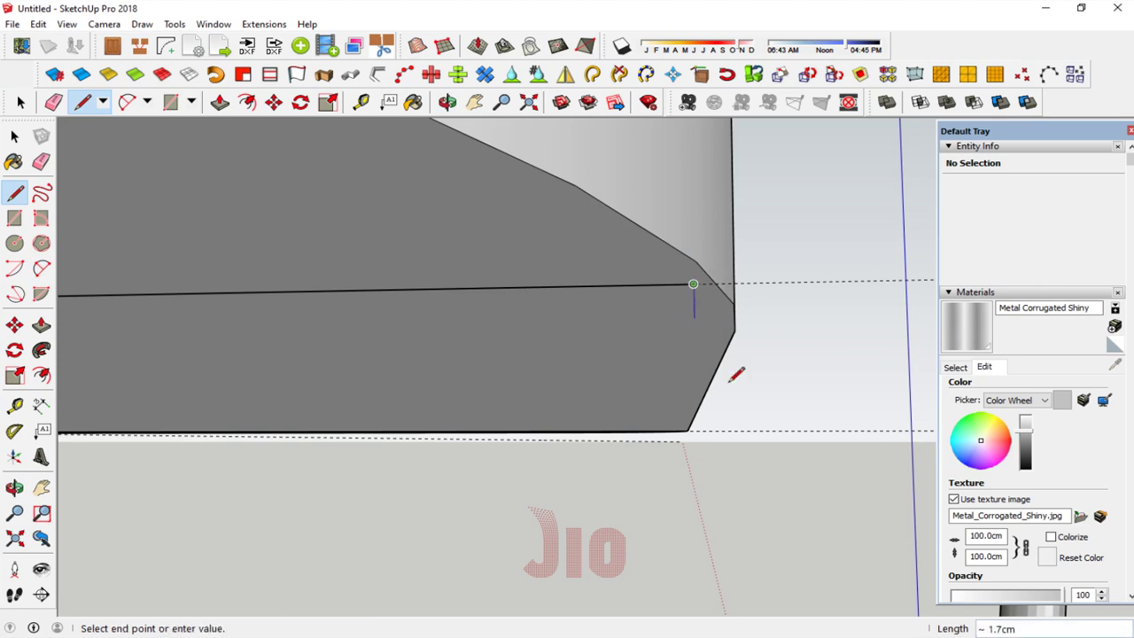
pyautogui.moveTo(736, 372); pyautogui.dragTo(762, 450, button='middle')
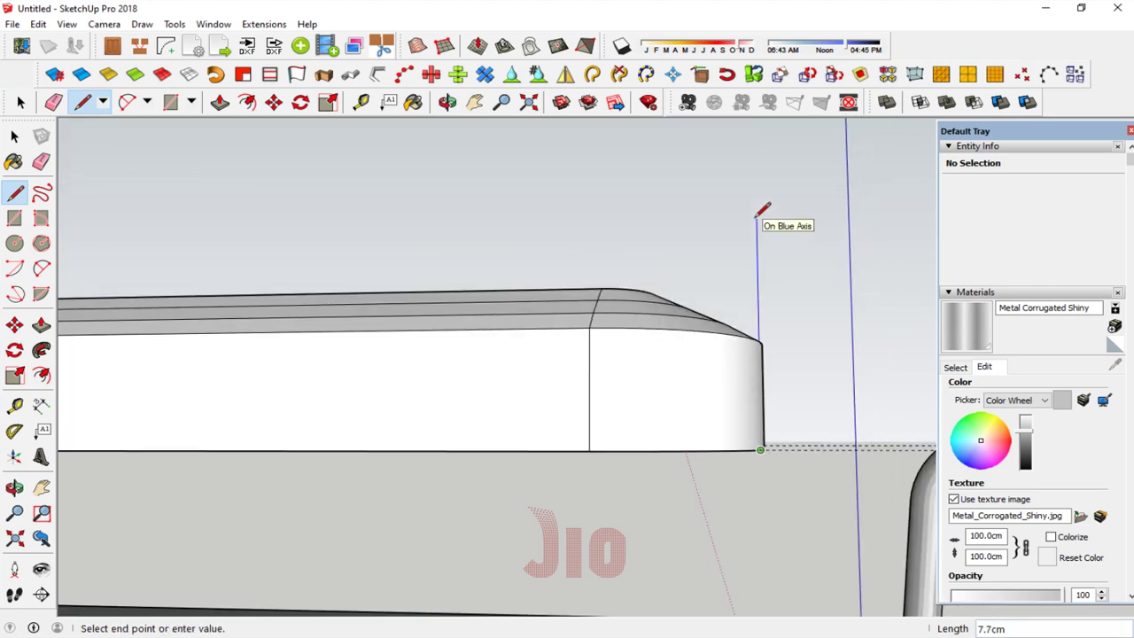
pyautogui.moveTo(761, 213); pyautogui.dragTo(679, 314, button='middle')
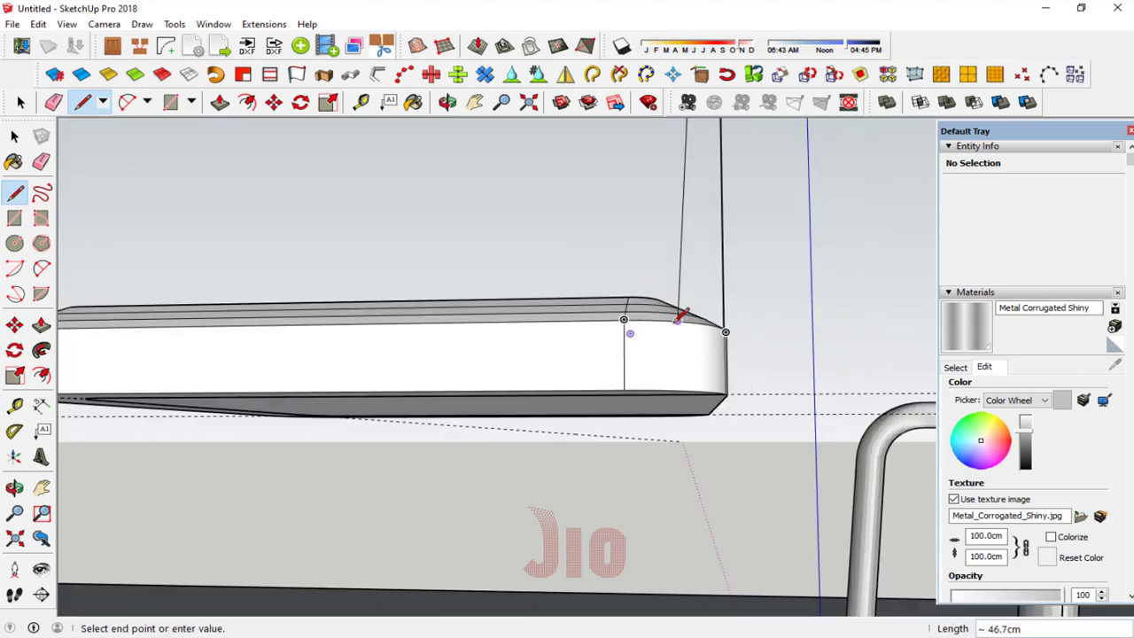
pyautogui.moveTo(296, 253)
pyautogui.mouseDown(button='middle')
pyautogui.moveTo(595, 398)
pyautogui.moveTo(608, 349)
pyautogui.moveTo(704, 329)
pyautogui.moveTo(751, 336)
pyautogui.moveTo(741, 220)
pyautogui.moveTo(577, 304)
pyautogui.mouseUp(button='middle')
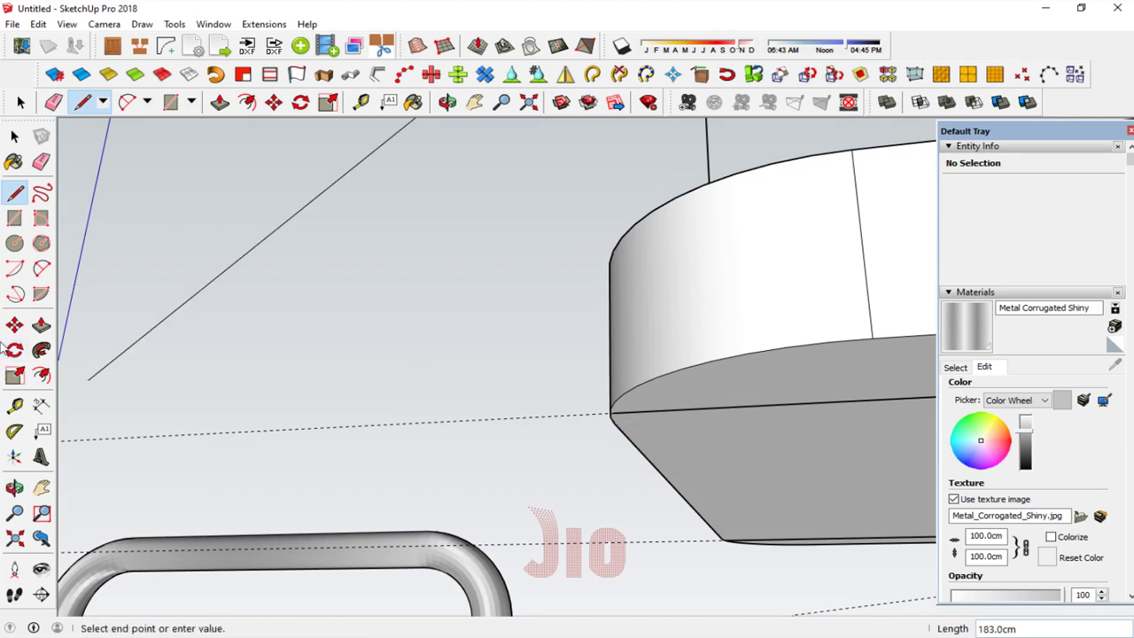
pyautogui.click(14, 193)
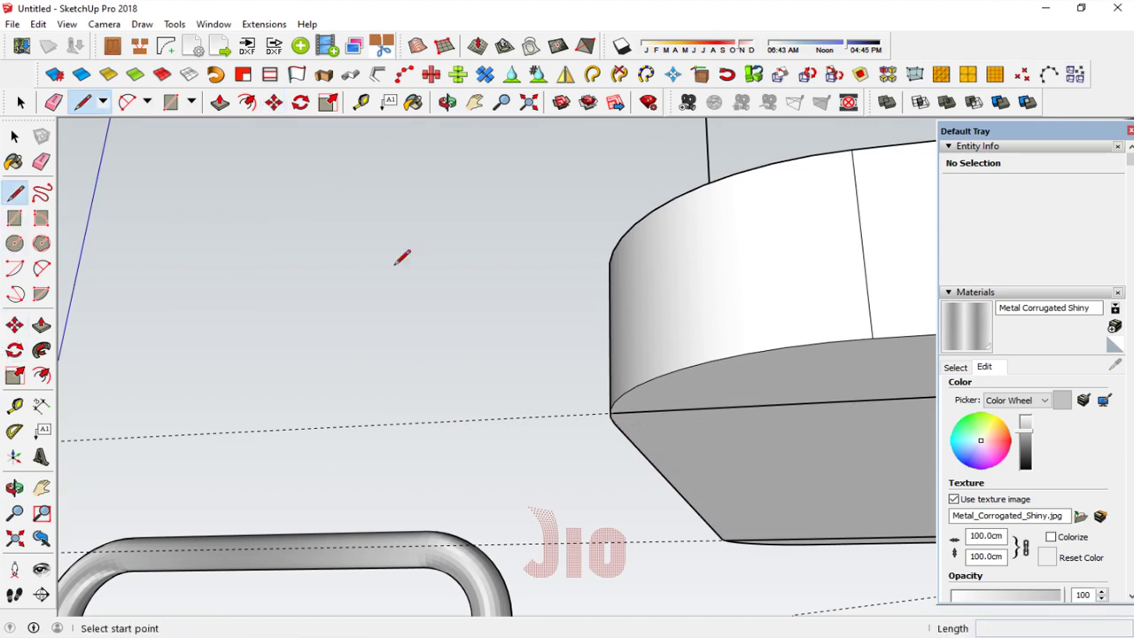
pyautogui.click(613, 413)
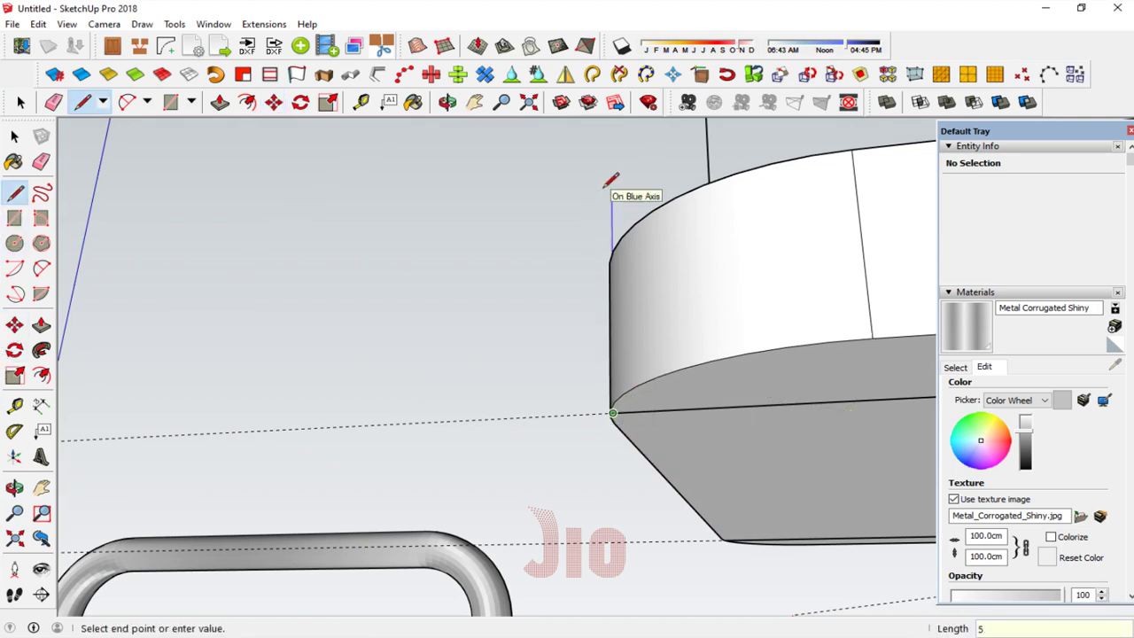
pyautogui.click(14, 487)
pyautogui.moveTo(620, 407)
pyautogui.mouseDown()
pyautogui.moveTo(627, 511)
pyautogui.moveTo(644, 463)
pyautogui.moveTo(653, 498)
pyautogui.moveTo(615, 484)
pyautogui.moveTo(664, 462)
pyautogui.mouseUp()
# Step: Select both vertical edges and move them 1.6 cm along the green axis
pyautogui.click(14, 136)
pyautogui.moveTo(83, 286); pyautogui.dragTo(494, 424, button='middle')
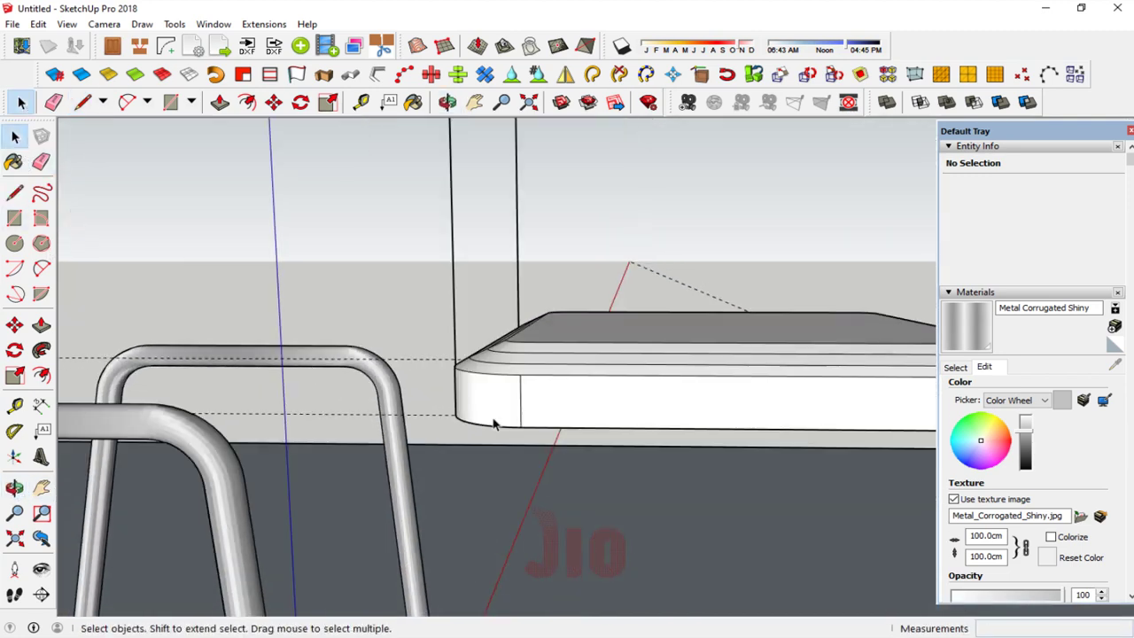
pyautogui.click(458, 288)
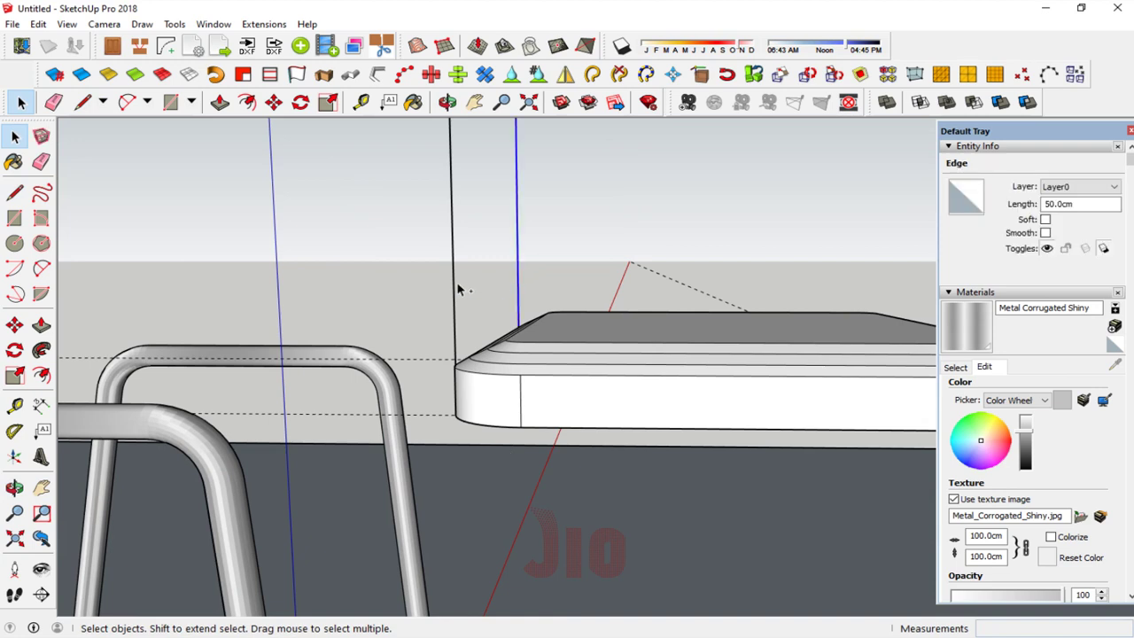
pyautogui.doubleClick(453, 289)
pyautogui.click(14, 326)
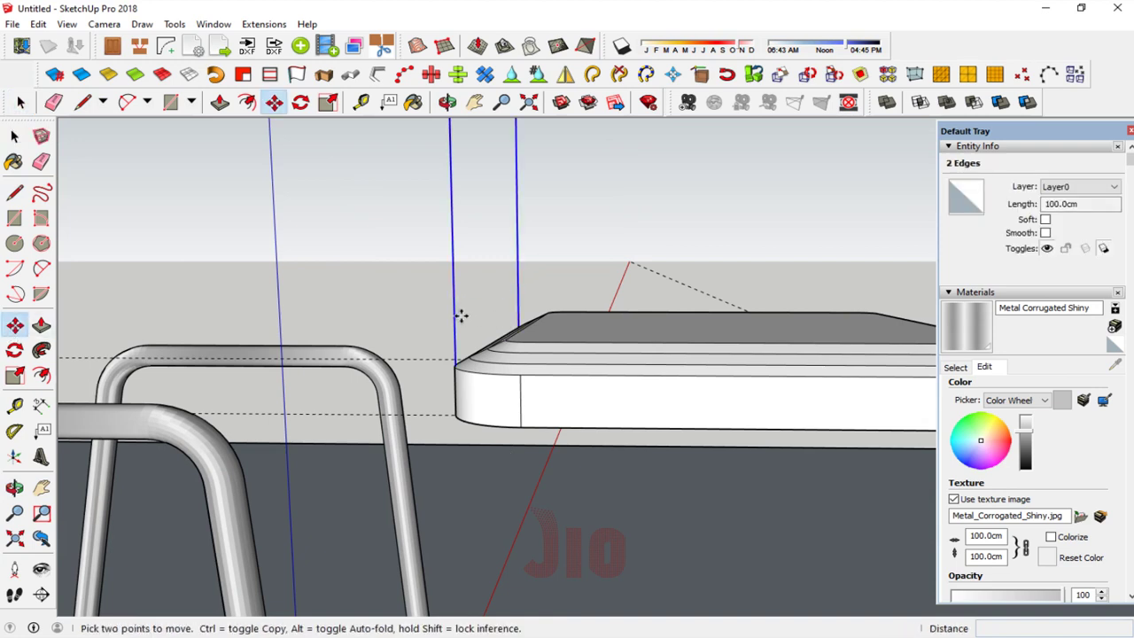
pyautogui.moveTo(455, 313); pyautogui.dragTo(429, 308)
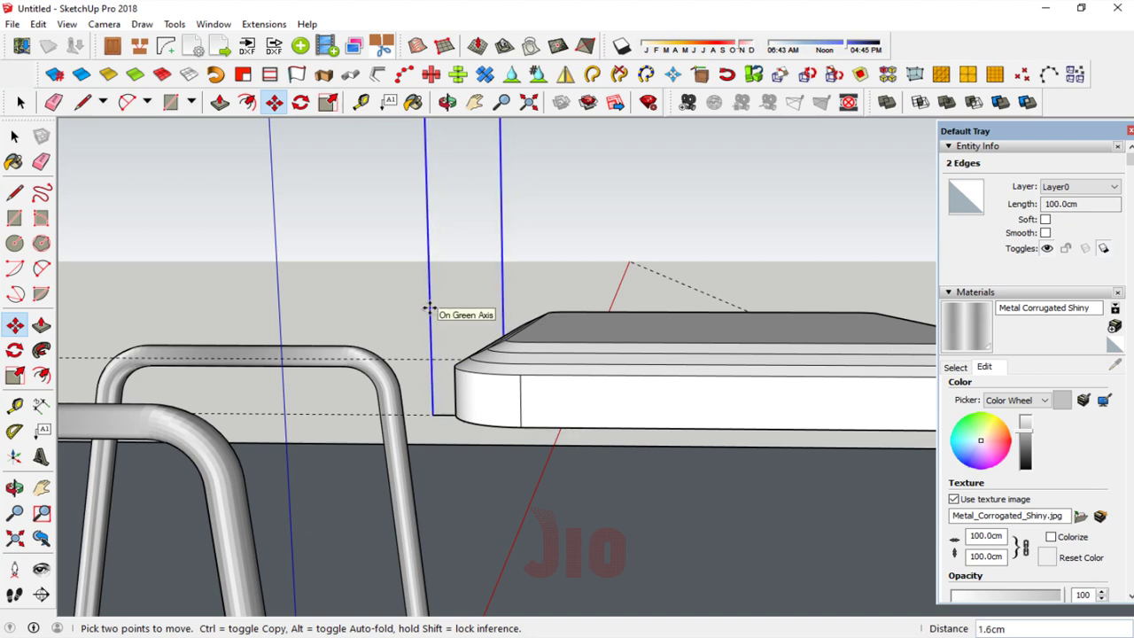
pyautogui.click(14, 487)
pyautogui.moveTo(531, 399)
pyautogui.mouseDown()
pyautogui.moveTo(527, 290)
pyautogui.moveTo(511, 344)
pyautogui.mouseUp()
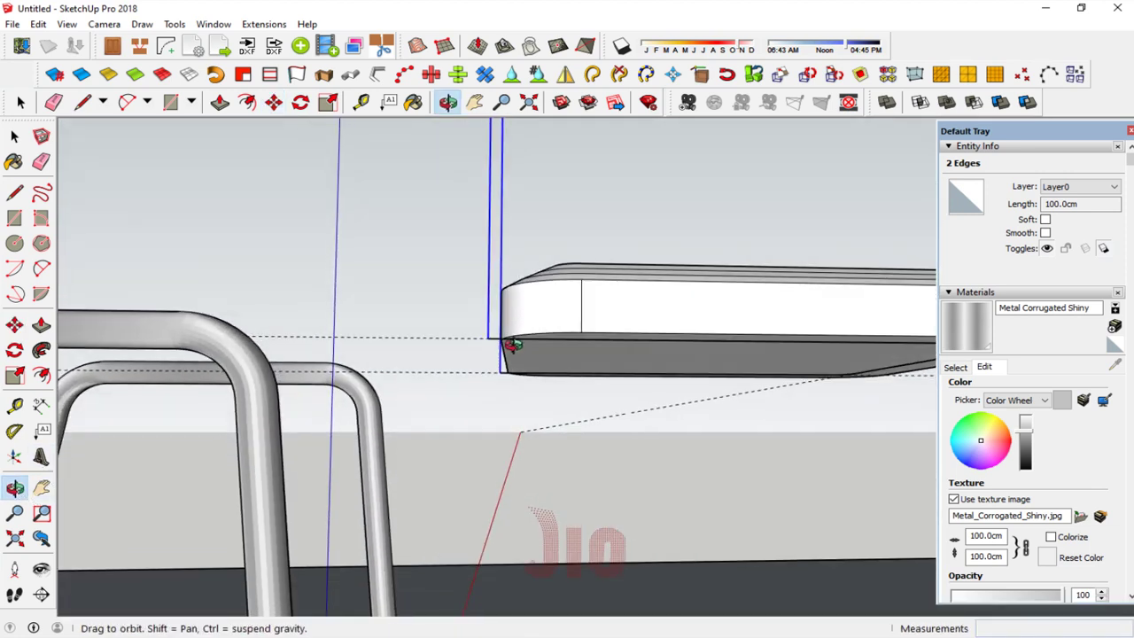
pyautogui.scroll(2, 497, 332)
pyautogui.scroll(2, 498, 337)
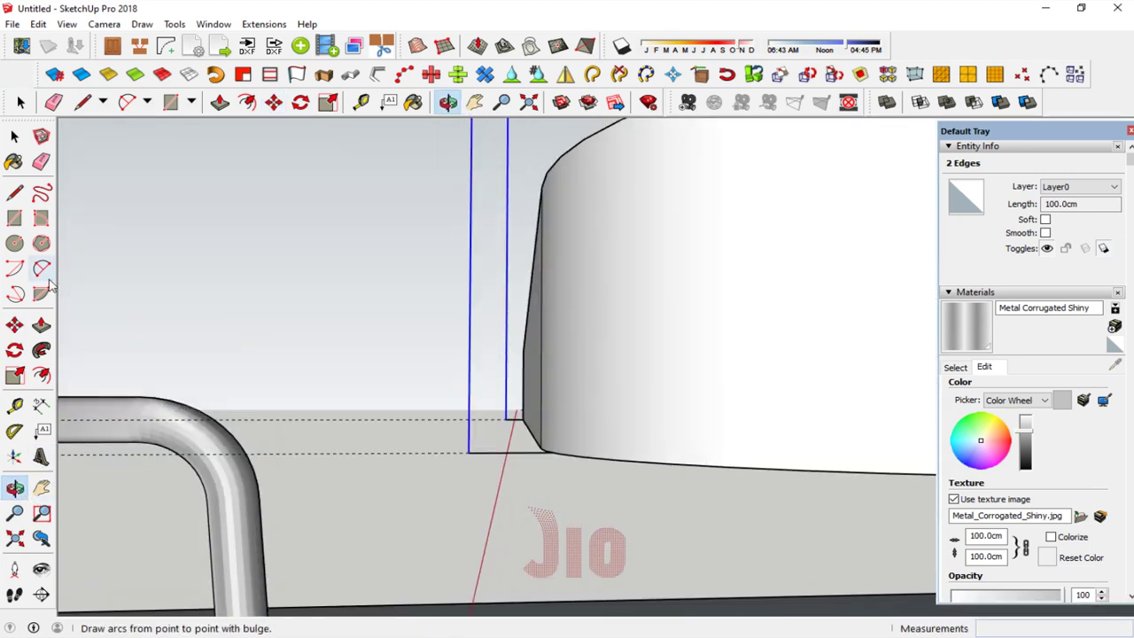
# Step: Try fillet arcs between the vertical edge and the corner, deleting the unwanted one
pyautogui.click(42, 269)
pyautogui.click(469, 413)
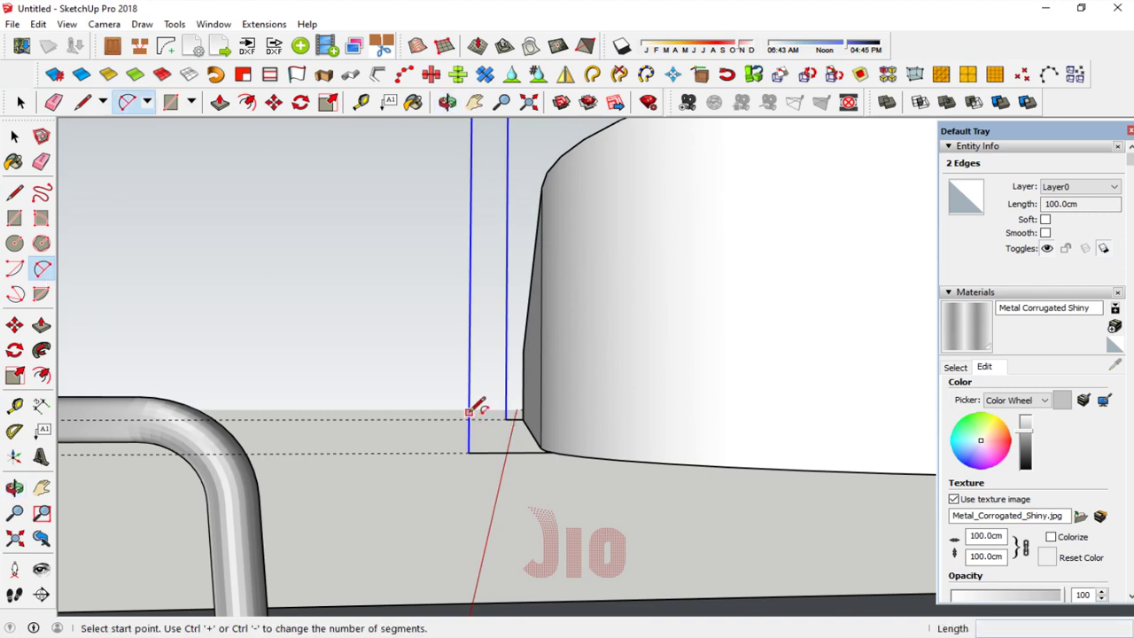
pyautogui.click(502, 452)
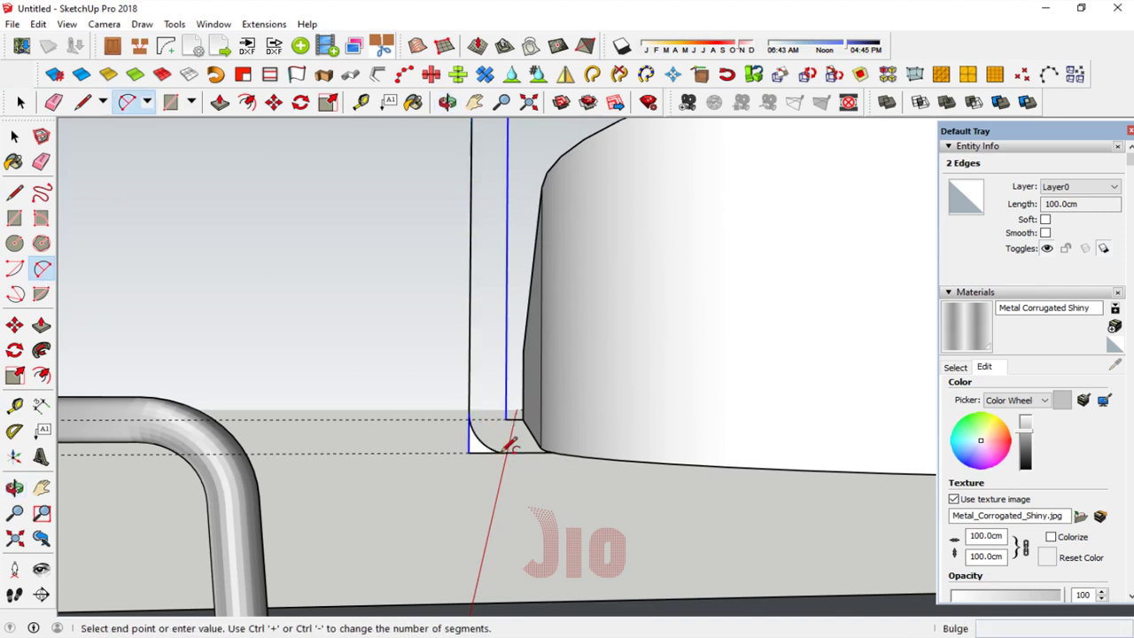
pyautogui.click(506, 439)
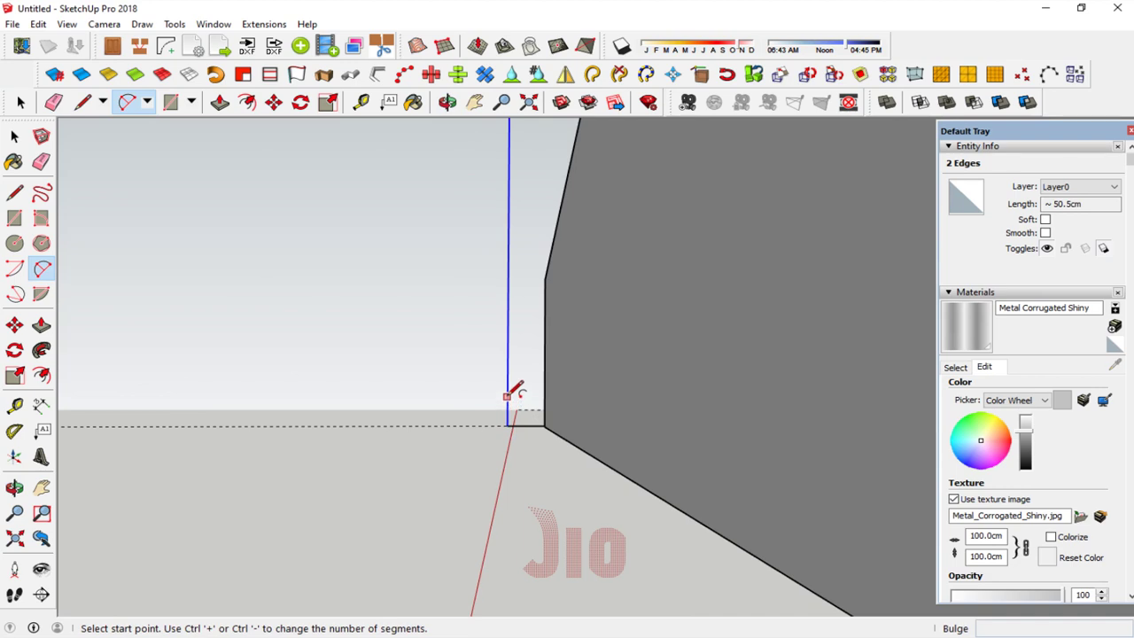
pyautogui.click(507, 396)
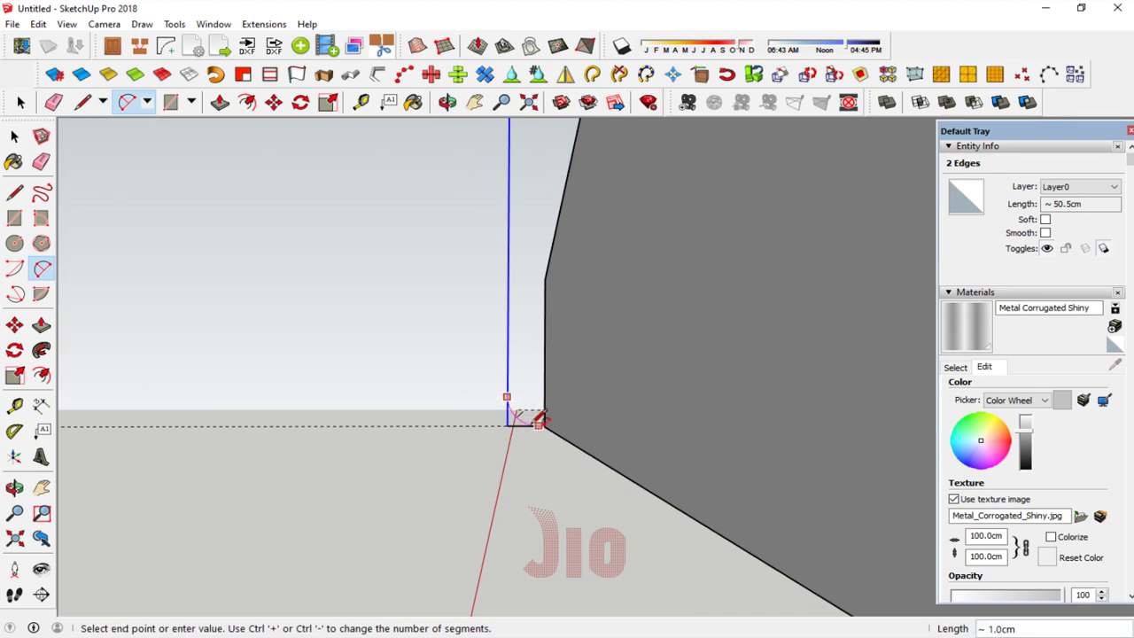
pyautogui.click(541, 420)
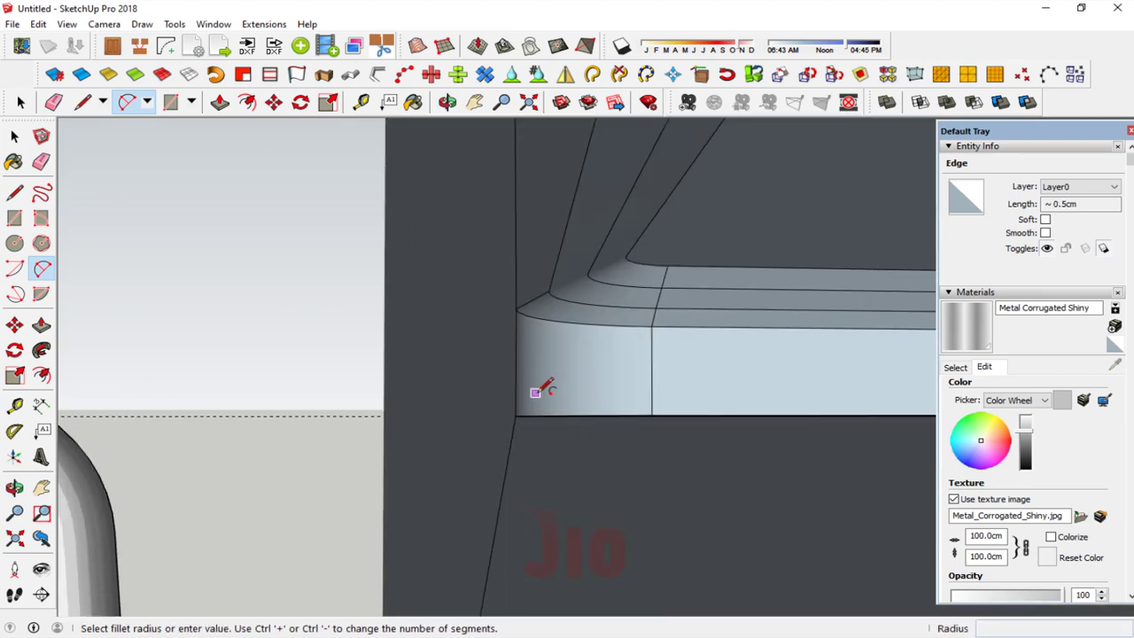
pyautogui.moveTo(467, 392); pyautogui.dragTo(435, 370, button='middle')
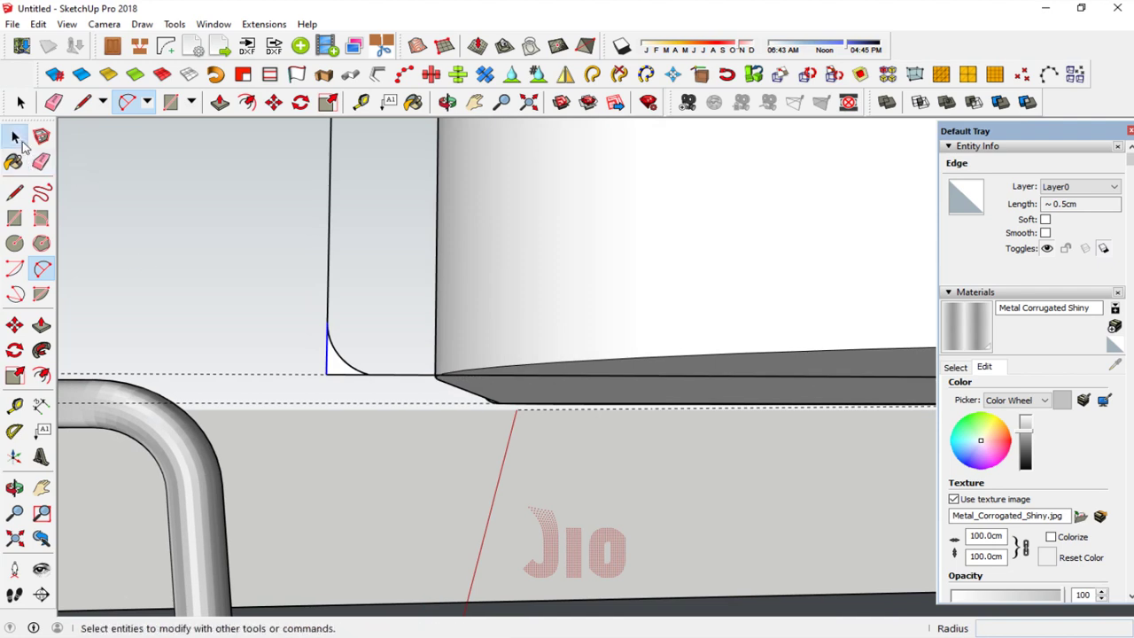
pyautogui.click(14, 136)
pyautogui.scroll(3, 274, 329)
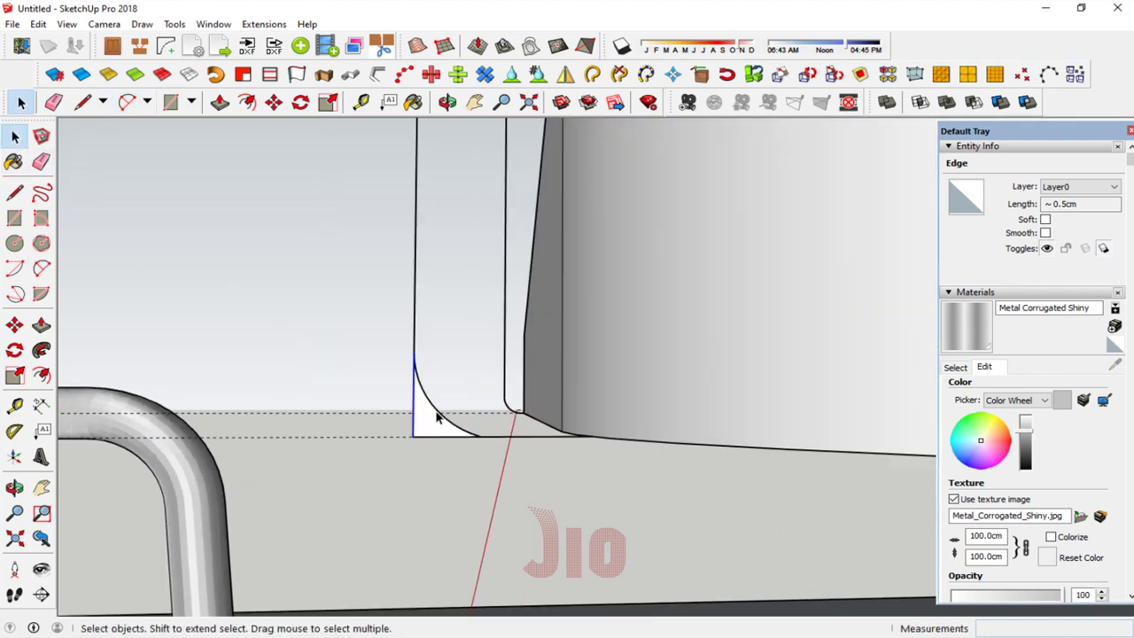
pyautogui.press('Delete')
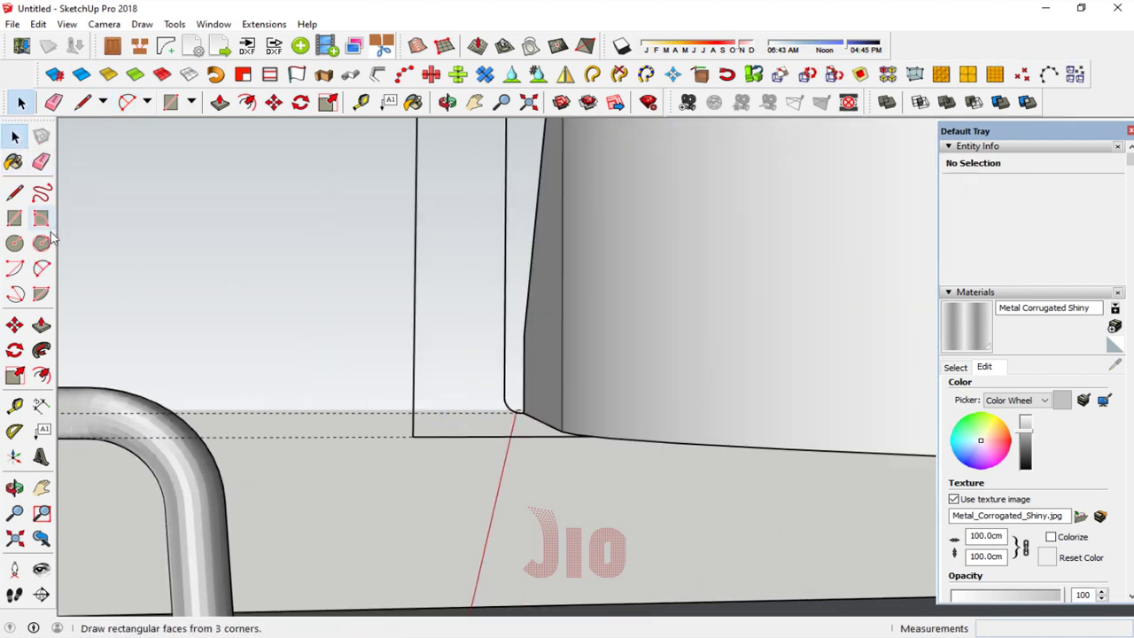
# Step: Attempt the corner arc from the profile corner to the base line, dismissing segment-count warnings
pyautogui.click(41, 268)
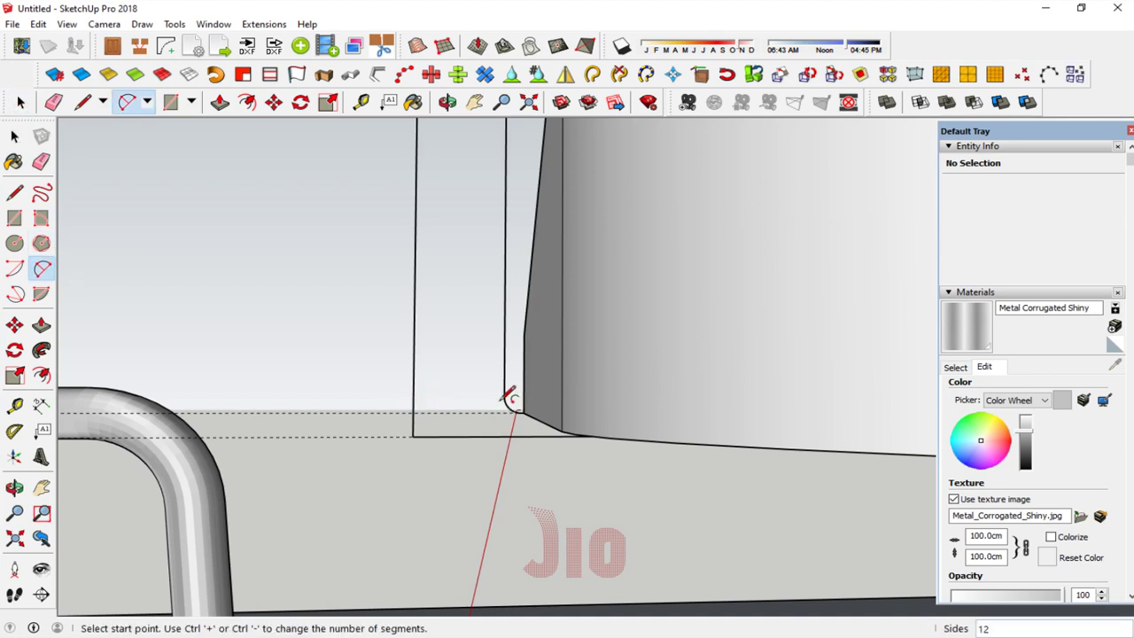
pyautogui.click(413, 393)
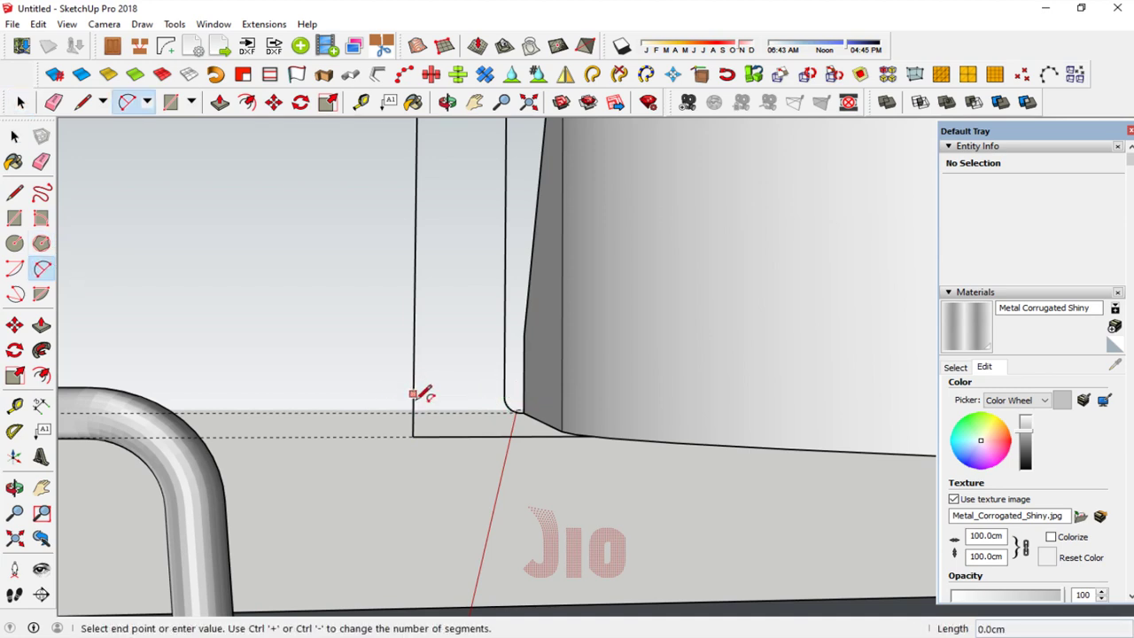
pyautogui.click(460, 434)
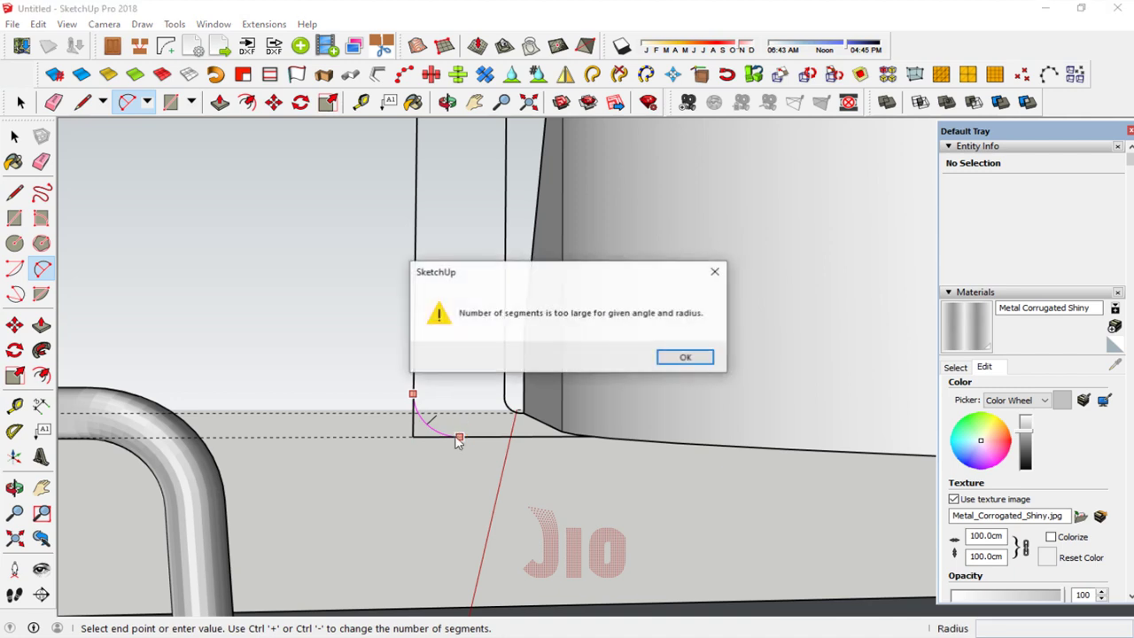
pyautogui.press('Return')
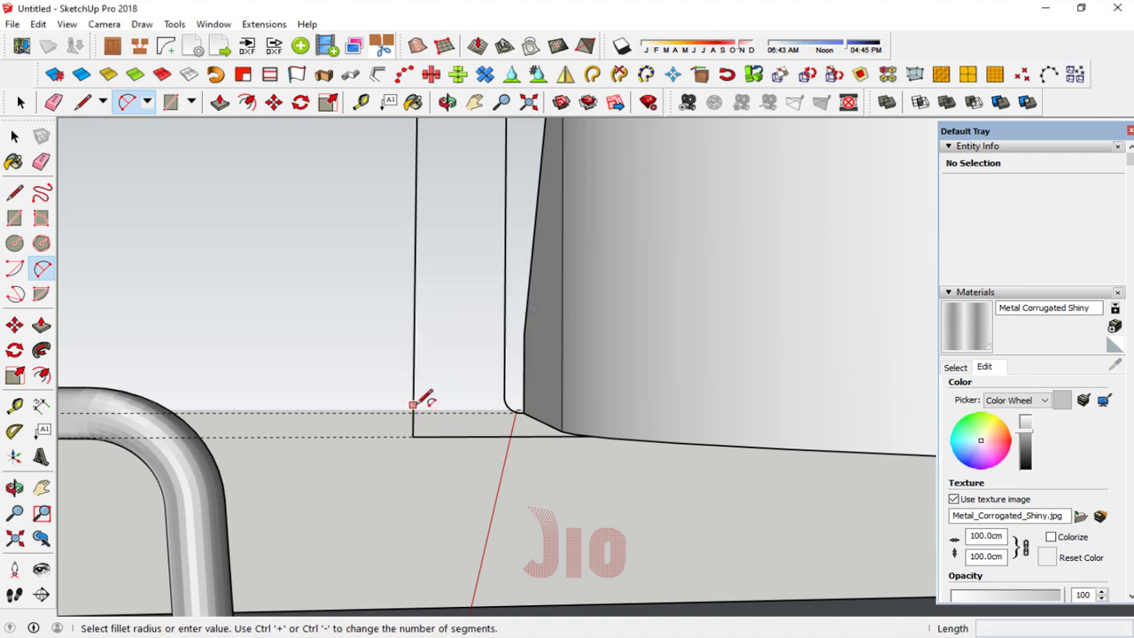
pyautogui.click(413, 405)
pyautogui.click(446, 435)
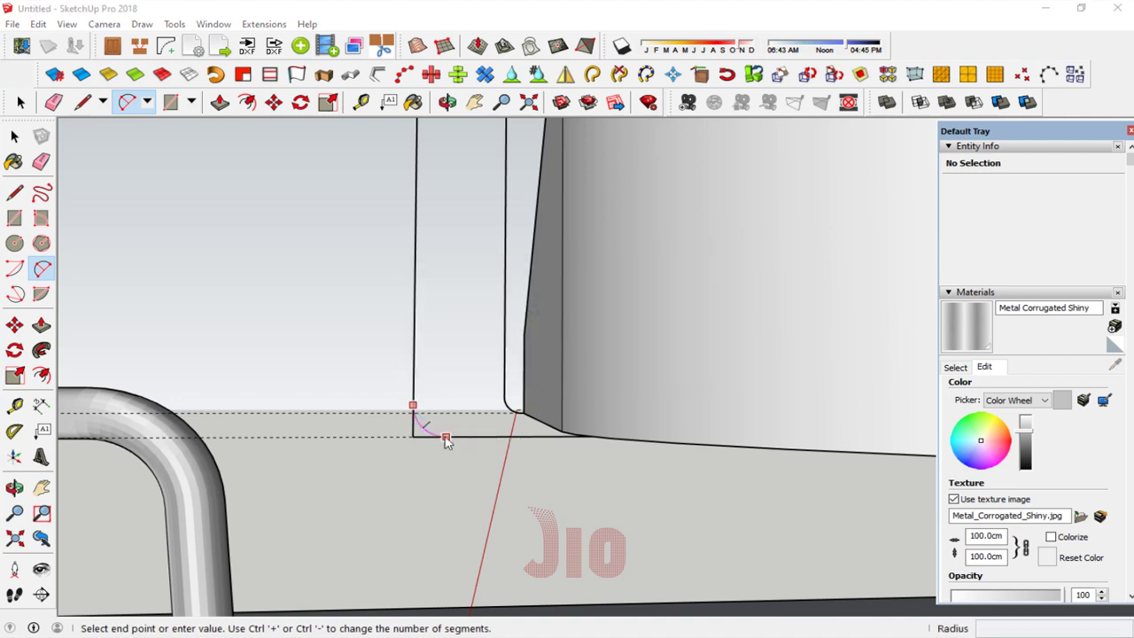
pyautogui.click(680, 357)
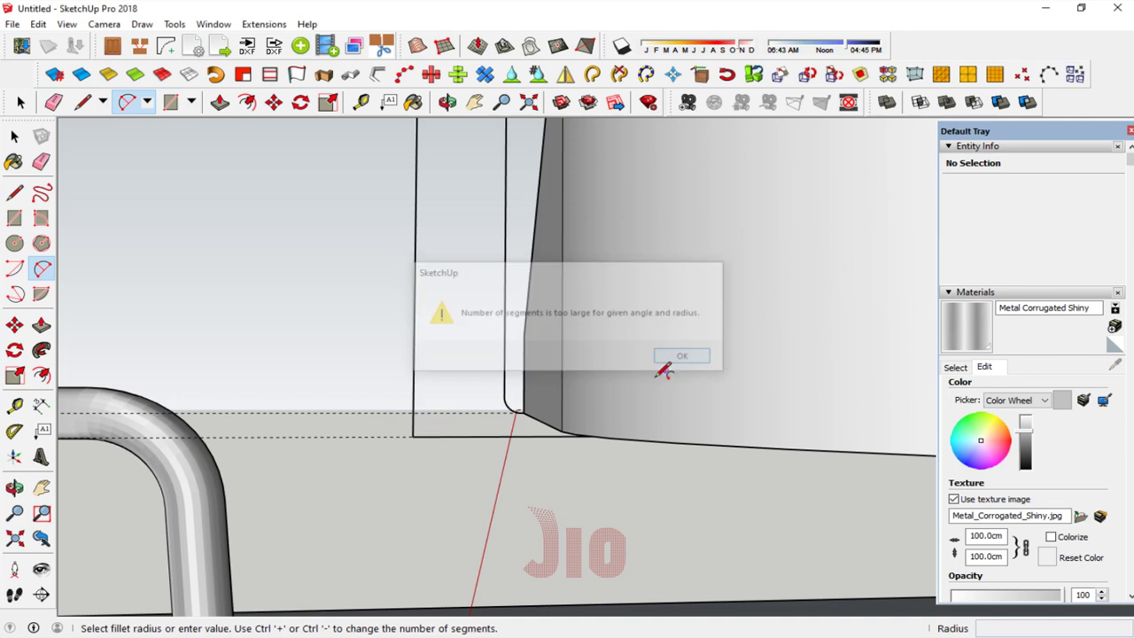
# Step: Complete the arc linking the vertical edge to the lower edge, closing a curved face
pyautogui.click(413, 405)
pyautogui.click(446, 434)
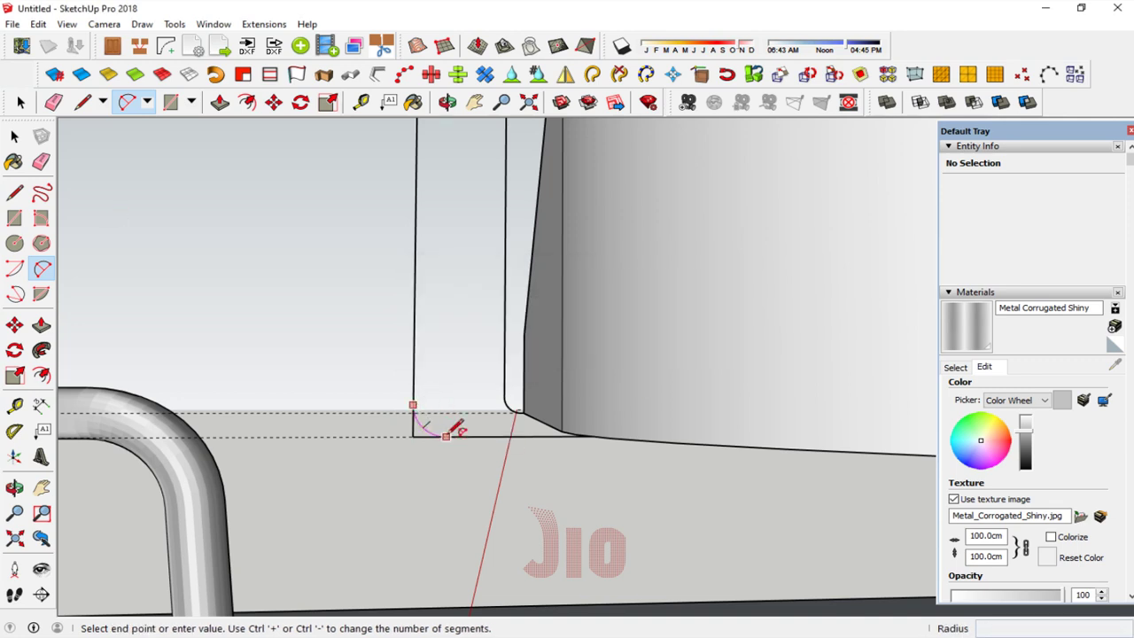
pyautogui.click(683, 355)
pyautogui.scroll(2, 479, 432)
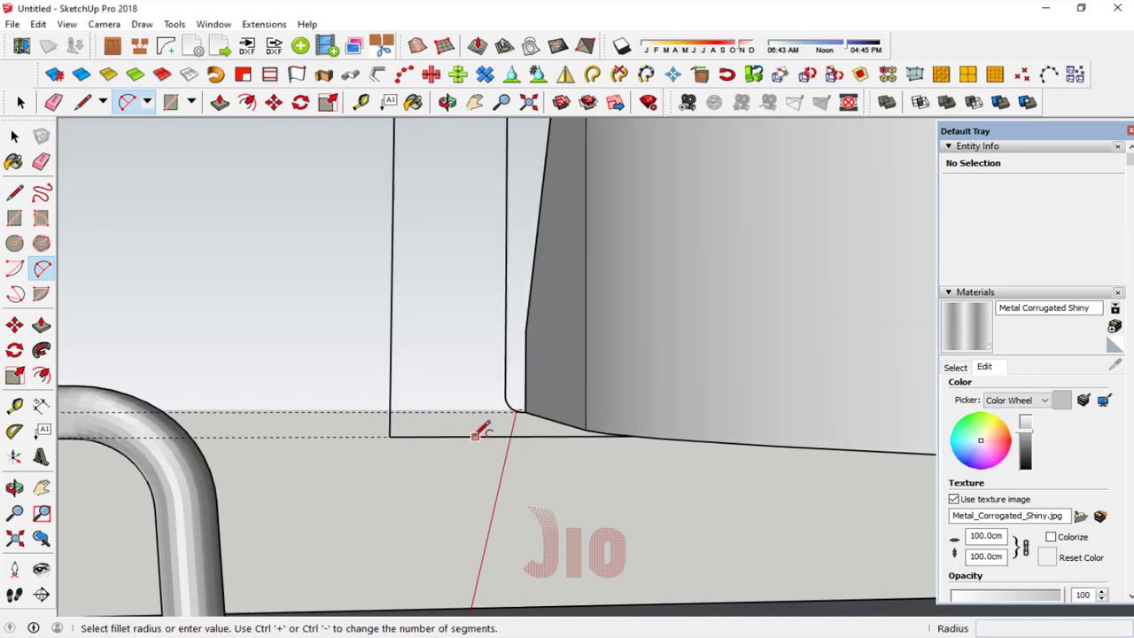
pyautogui.click(428, 436)
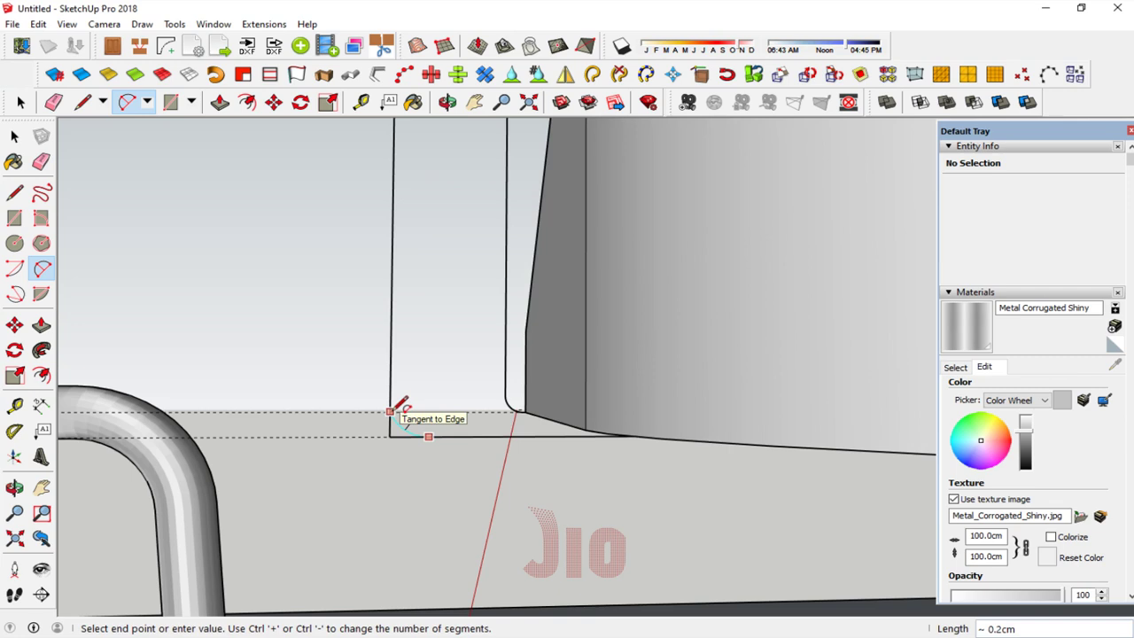
pyautogui.scroll(2, 396, 408)
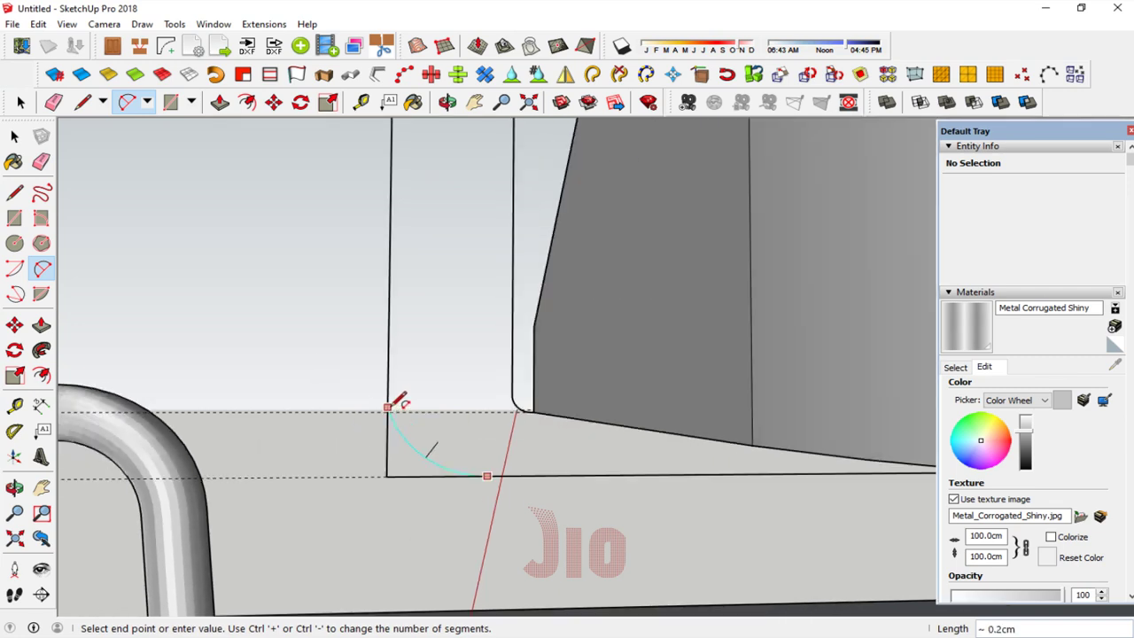
pyautogui.click(390, 405)
pyautogui.click(678, 358)
pyautogui.click(13, 134)
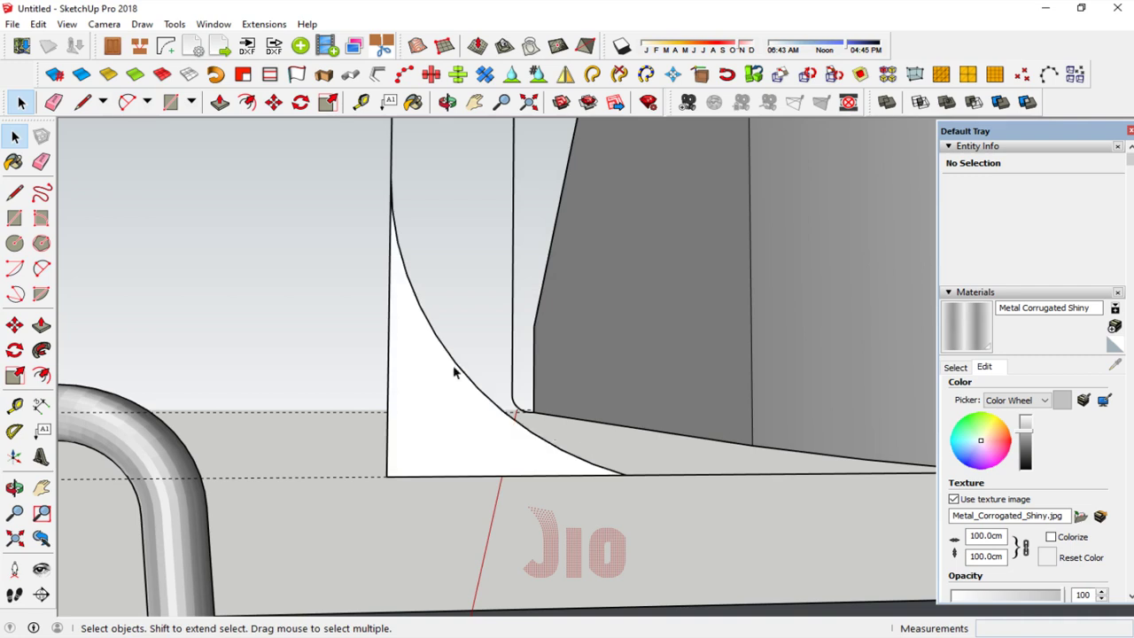
# Step: Delete the stray vertical edge and its face, then select the leg path curve
pyautogui.click(388, 392)
pyautogui.press('Delete')
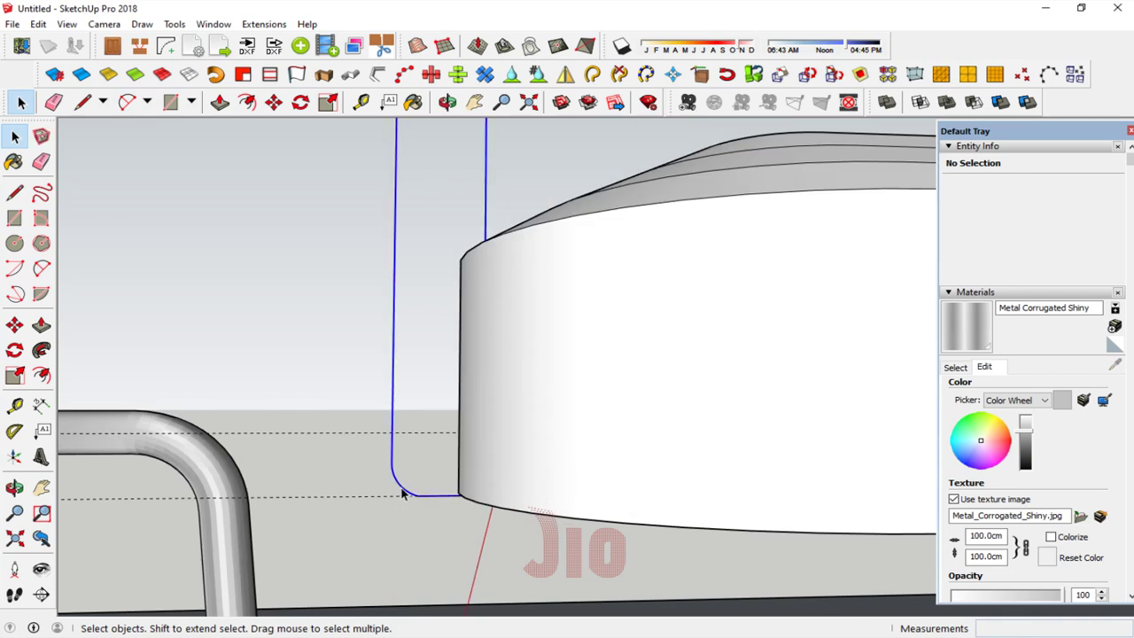
pyautogui.click(403, 494)
pyautogui.click(15, 487)
pyautogui.moveTo(585, 319)
pyautogui.mouseDown()
pyautogui.moveTo(600, 338)
pyautogui.moveTo(471, 387)
pyautogui.moveTo(532, 400)
pyautogui.moveTo(524, 486)
pyautogui.moveTo(578, 407)
pyautogui.moveTo(562, 362)
pyautogui.moveTo(522, 455)
pyautogui.moveTo(532, 367)
pyautogui.moveTo(537, 540)
pyautogui.moveTo(458, 458)
pyautogui.mouseUp()
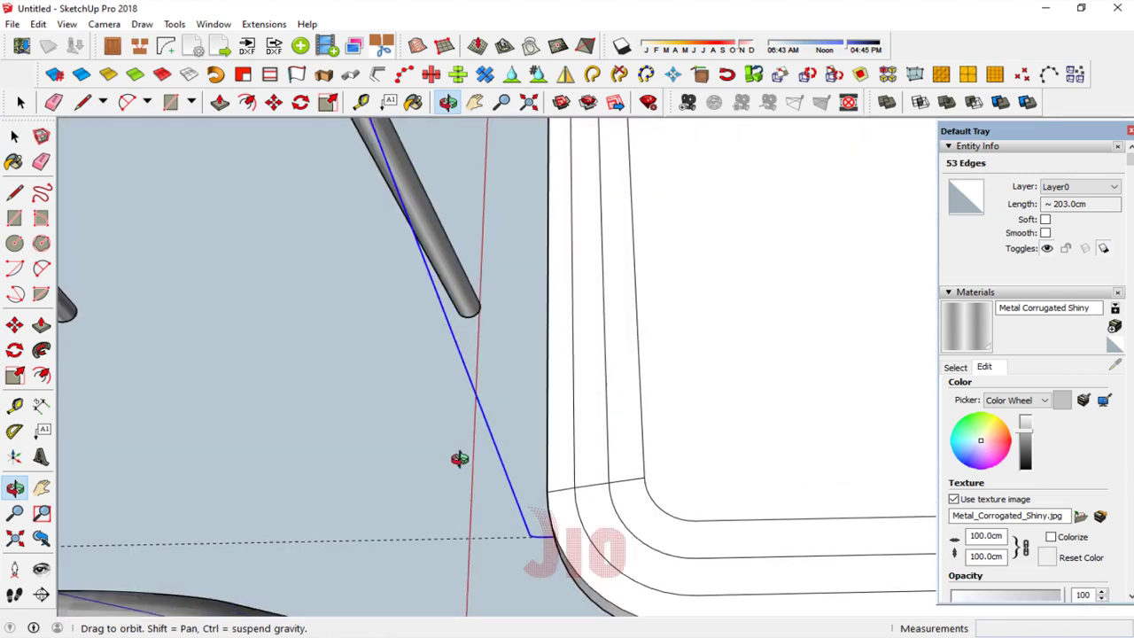
# Step: Draw a circle of about 0.7 cm radius on the slanted path line
pyautogui.click(14, 244)
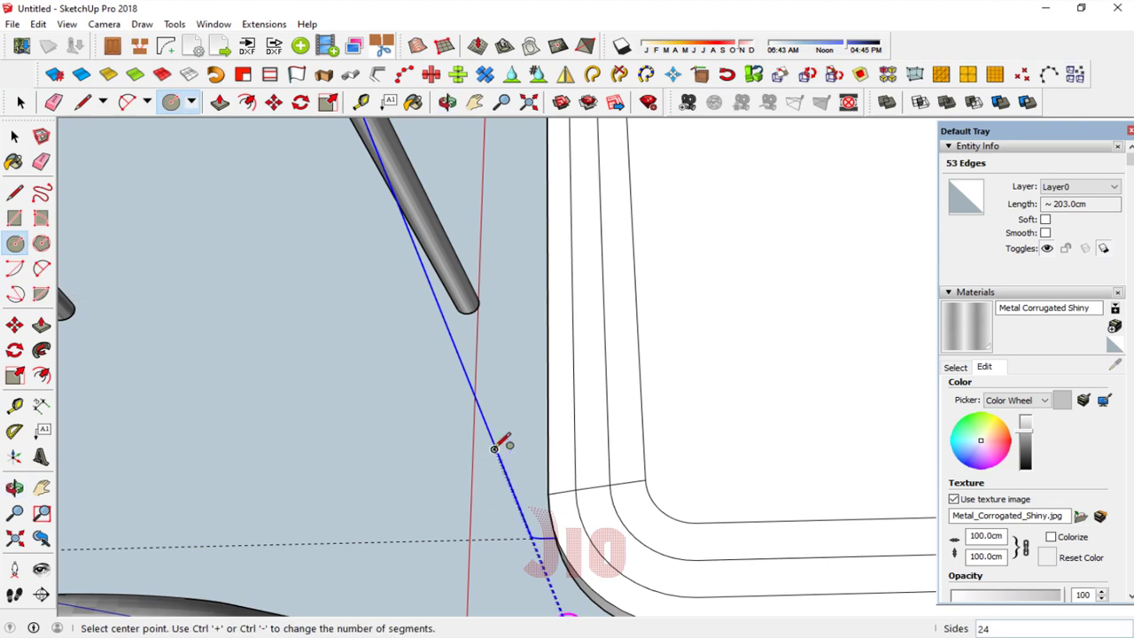
pyautogui.click(479, 411)
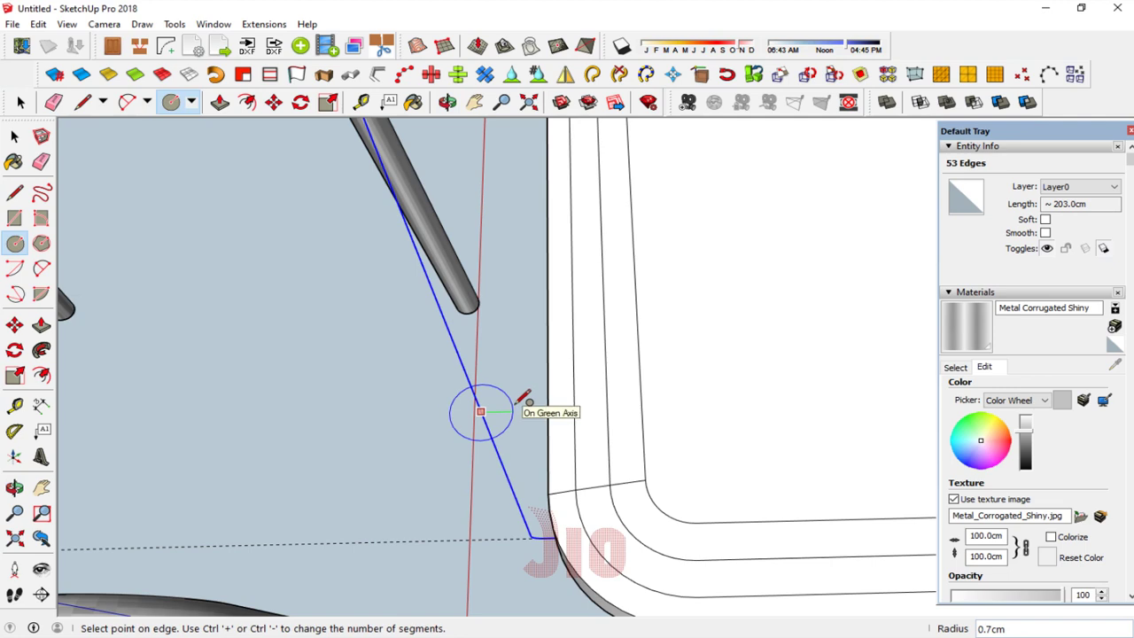
pyautogui.click(517, 404)
pyautogui.scroll(-5, 431, 418)
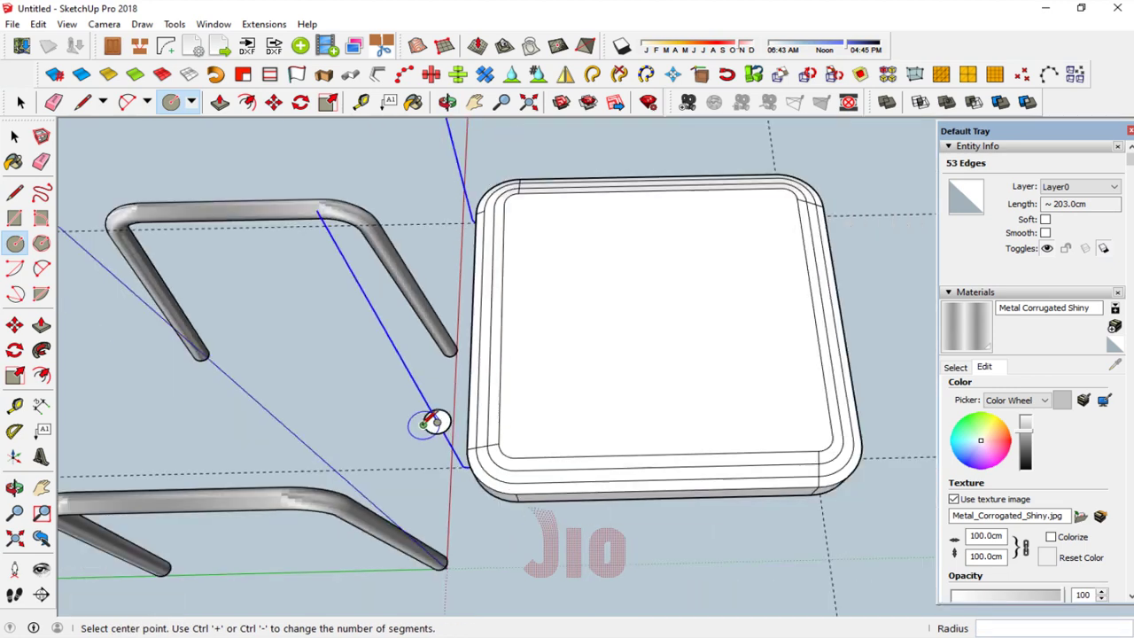
pyautogui.scroll(-1, 425, 425)
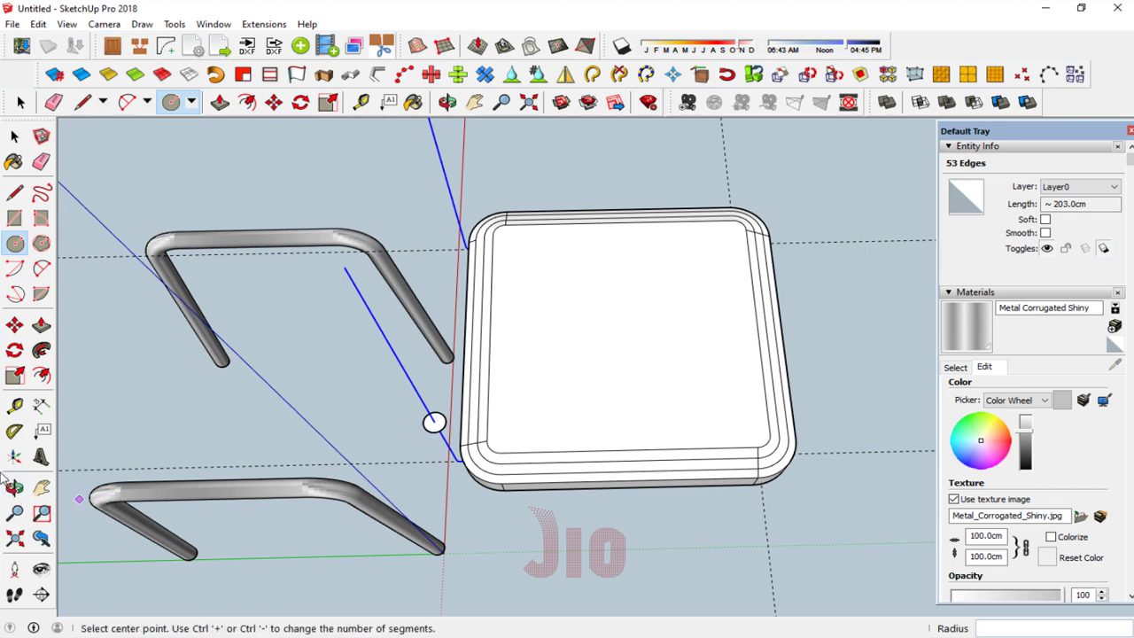
pyautogui.press('o')
pyautogui.moveTo(398, 357)
pyautogui.mouseDown()
pyautogui.moveTo(346, 304)
pyautogui.moveTo(309, 413)
pyautogui.moveTo(422, 205)
pyautogui.moveTo(384, 253)
pyautogui.moveTo(592, 386)
pyautogui.moveTo(476, 301)
pyautogui.moveTo(466, 263)
pyautogui.moveTo(464, 319)
pyautogui.moveTo(458, 295)
pyautogui.mouseUp()
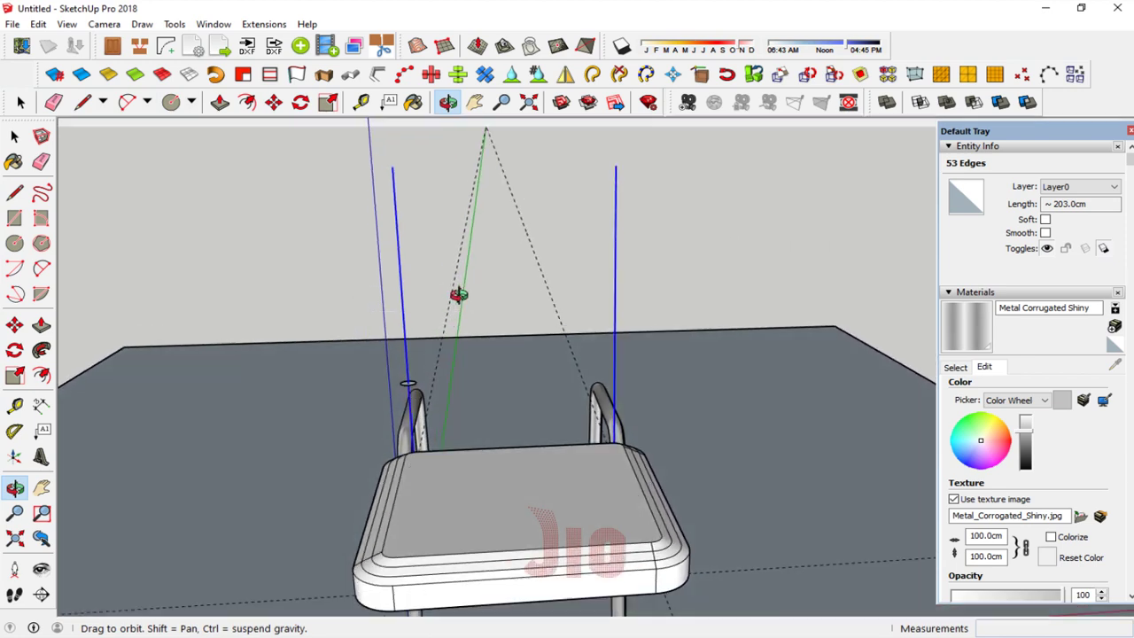
# Step: Orbit to a front view showing the seat between both upright lines
pyautogui.moveTo(428, 379)
pyautogui.mouseDown()
pyautogui.moveTo(411, 381)
pyautogui.moveTo(456, 364)
pyautogui.mouseUp()
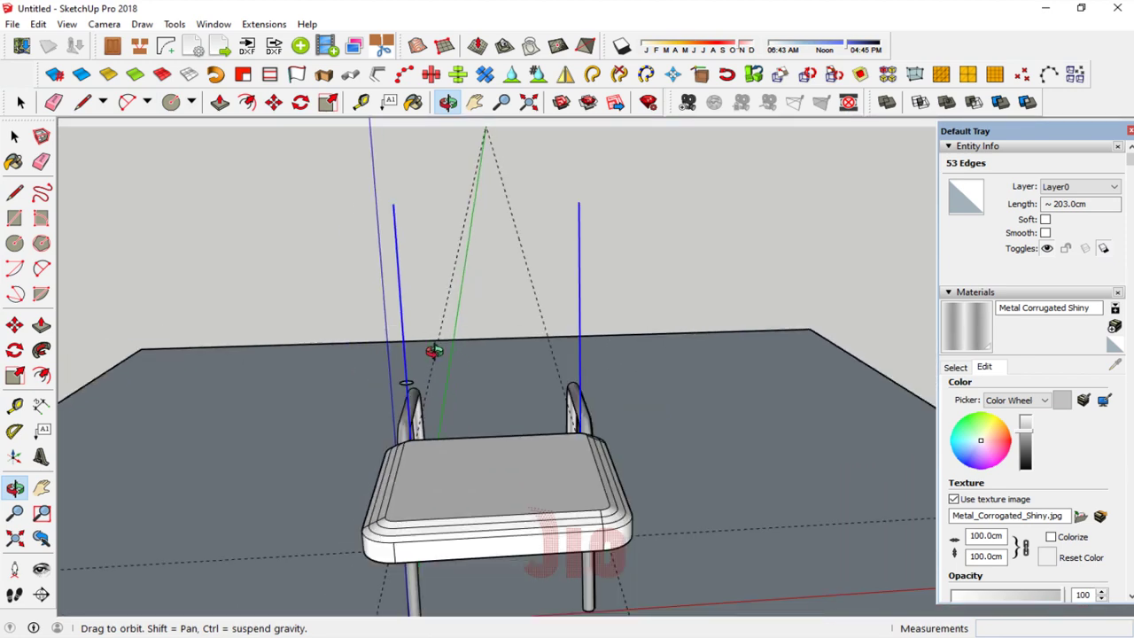
pyautogui.scroll(2, 433, 351)
pyautogui.click(15, 136)
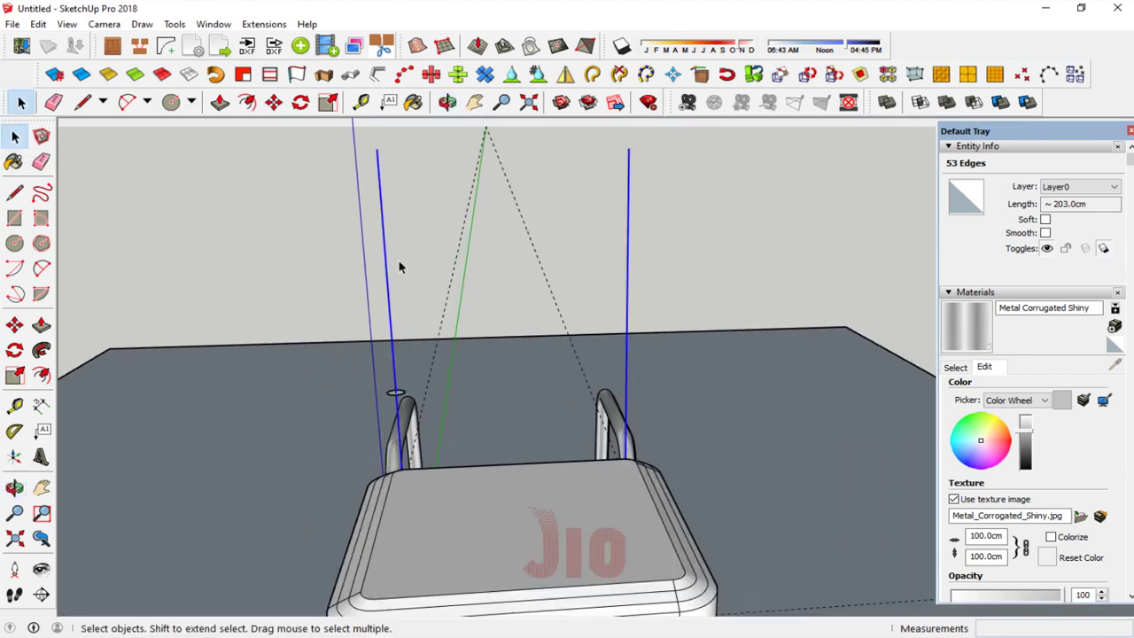
pyautogui.click(14, 488)
pyautogui.moveTo(443, 421); pyautogui.dragTo(519, 431)
pyautogui.click(16, 135)
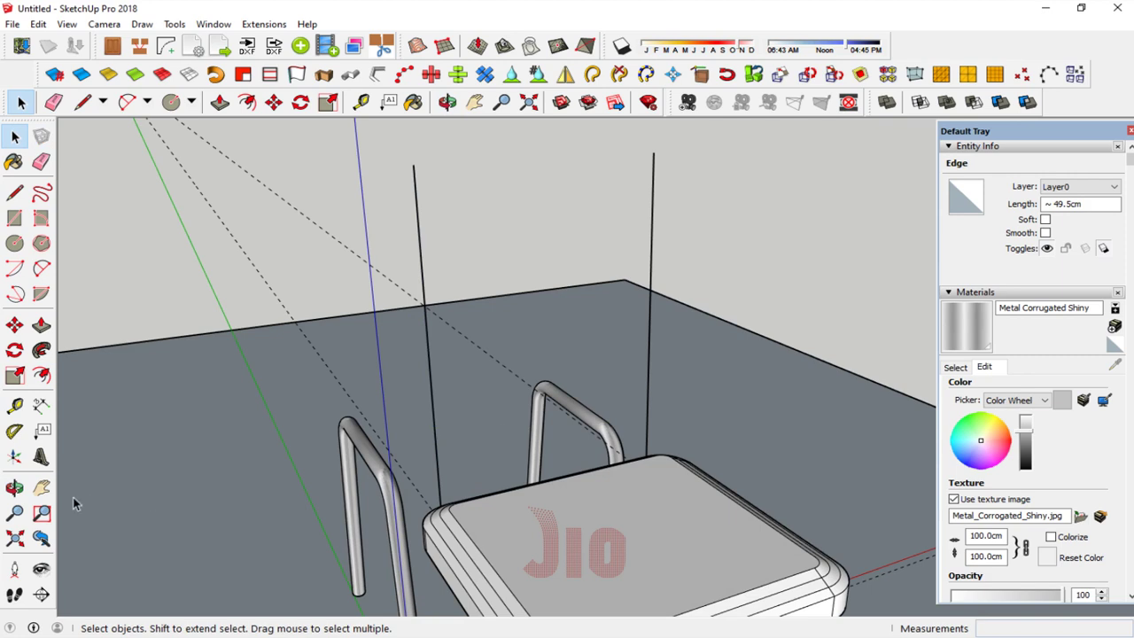
pyautogui.click(75, 503)
pyautogui.click(14, 487)
pyautogui.moveTo(399, 416)
pyautogui.mouseDown()
pyautogui.moveTo(891, 397)
pyautogui.moveTo(1024, 378)
pyautogui.moveTo(734, 266)
pyautogui.moveTo(736, 248)
pyautogui.moveTo(741, 321)
pyautogui.moveTo(673, 326)
pyautogui.mouseUp()
pyautogui.click(14, 136)
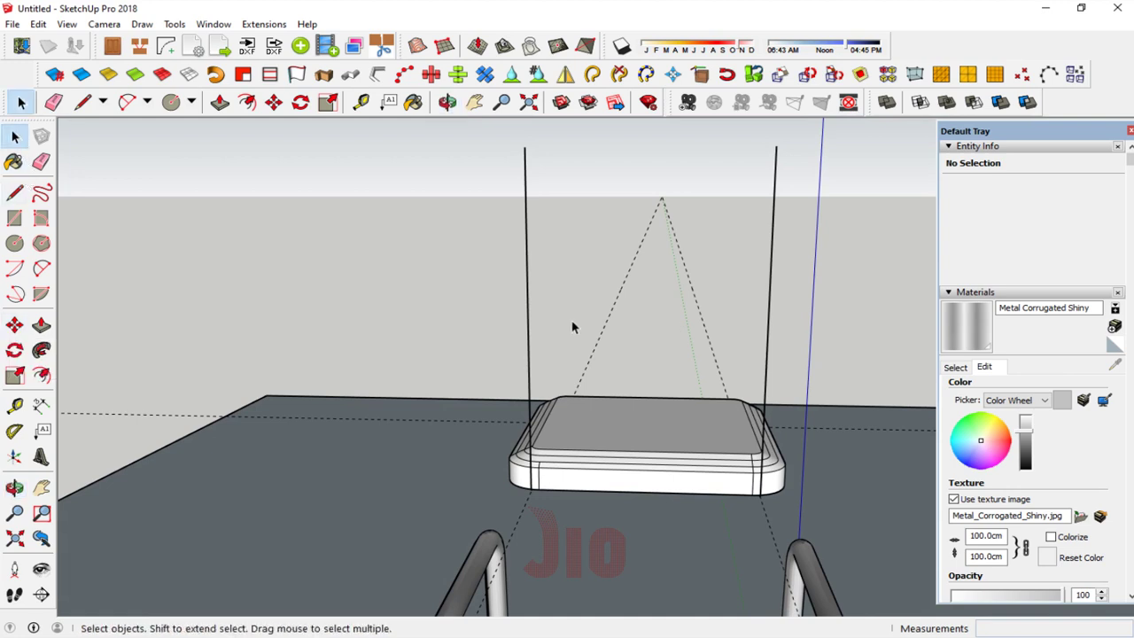
# Step: Rotate the left upright about 4° and the right about 4.8° around their lower ends
pyautogui.click(527, 326)
pyautogui.click(14, 350)
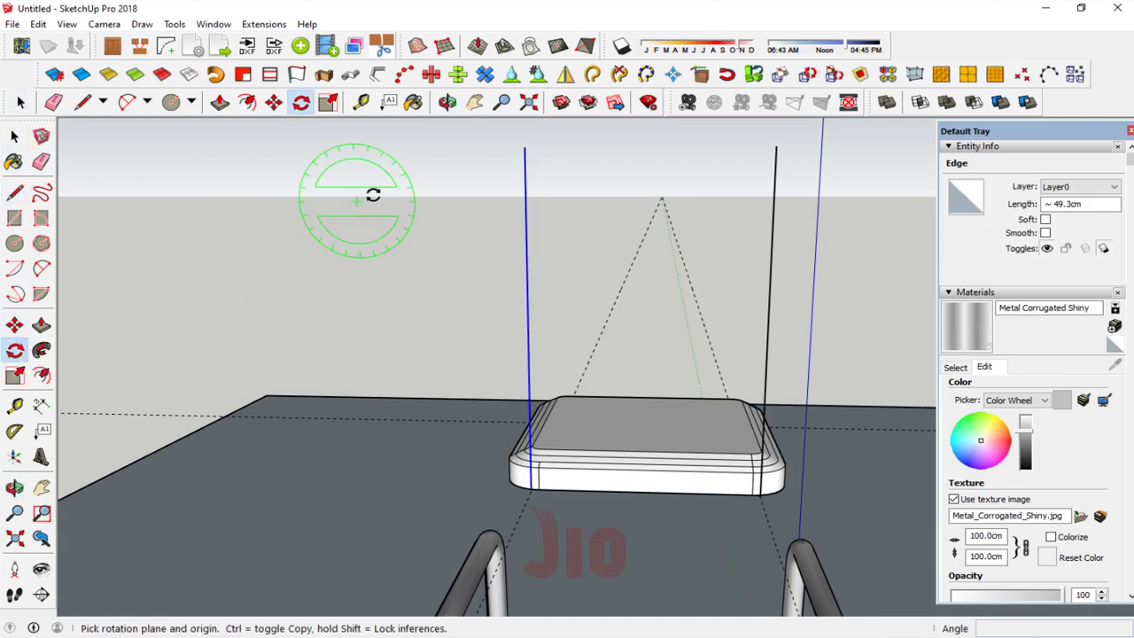
pyautogui.click(529, 486)
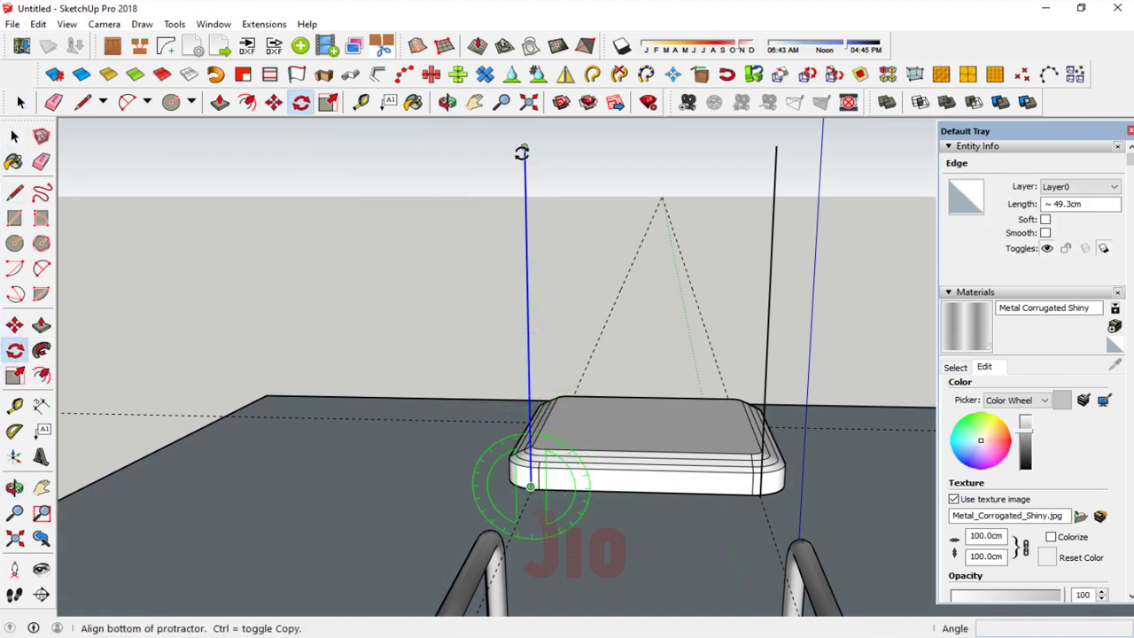
pyautogui.click(526, 147)
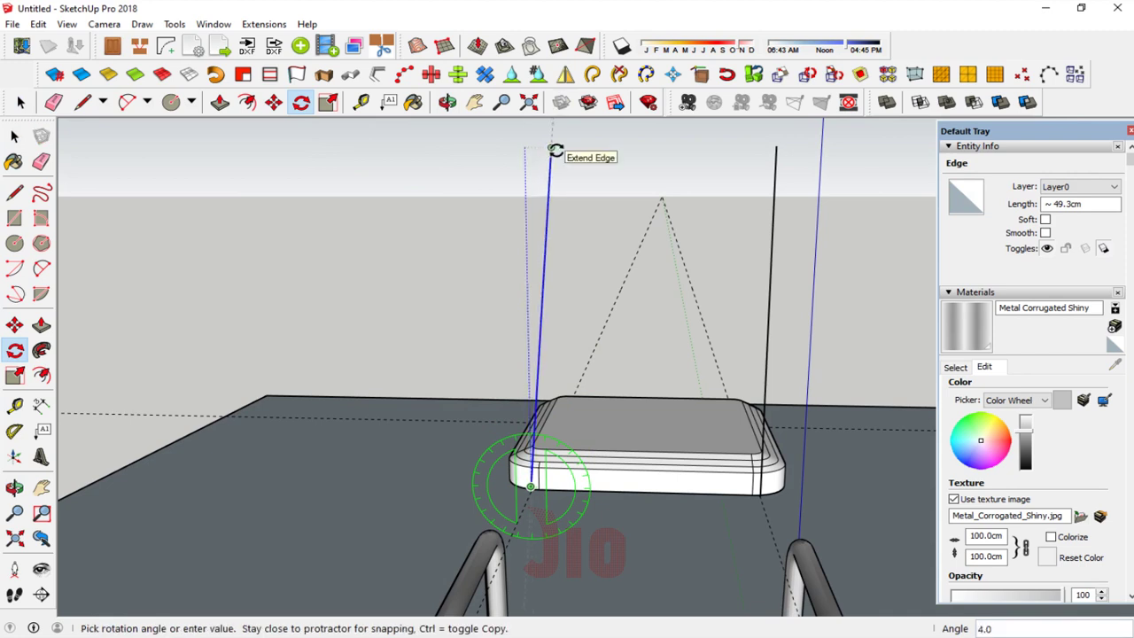
pyautogui.click(554, 150)
pyautogui.click(14, 136)
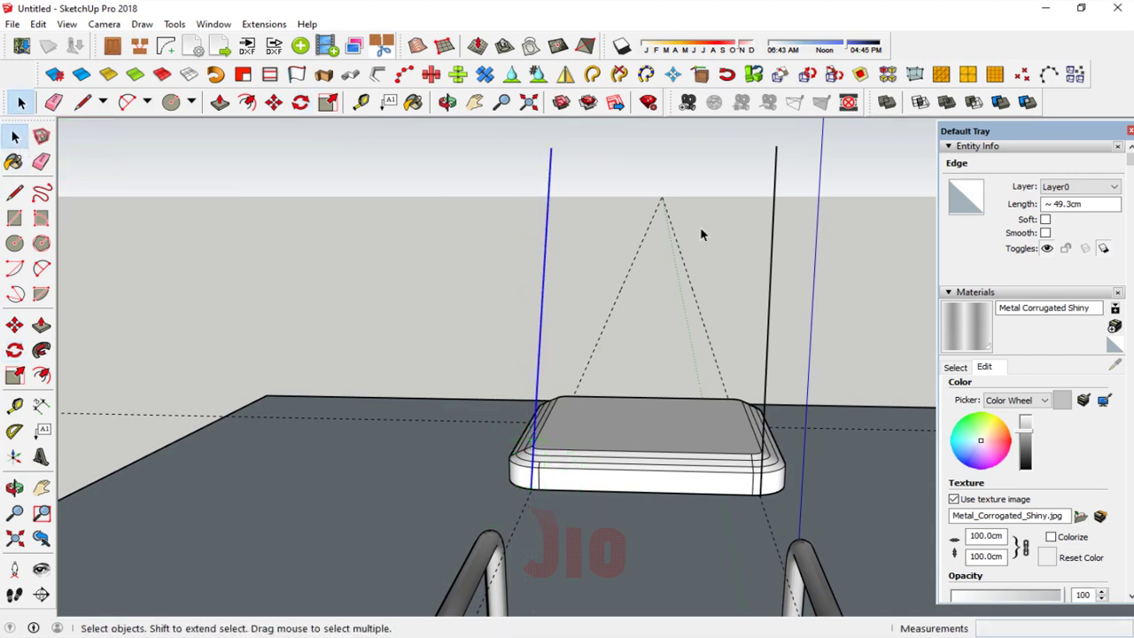
pyautogui.click(769, 247)
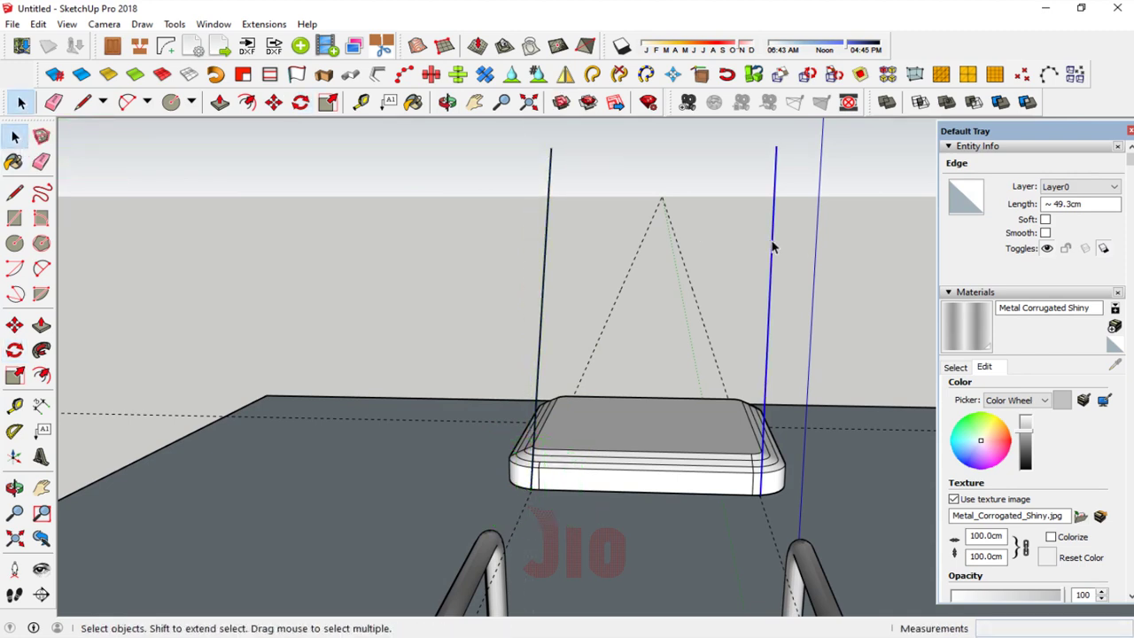
pyautogui.click(14, 350)
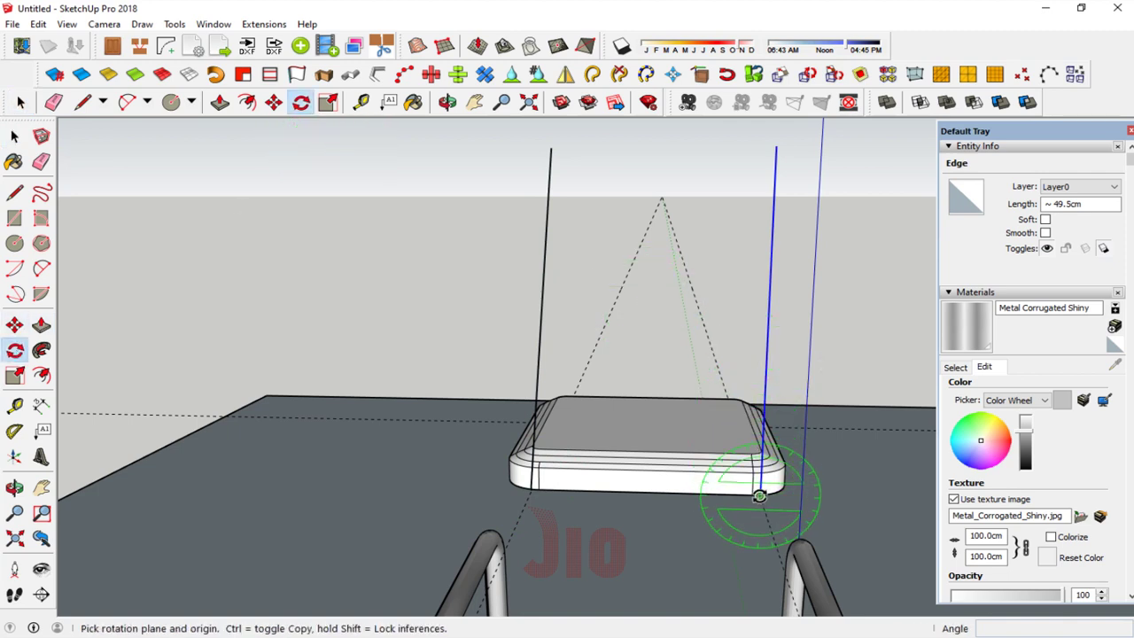
pyautogui.moveTo(760, 496); pyautogui.dragTo(776, 149)
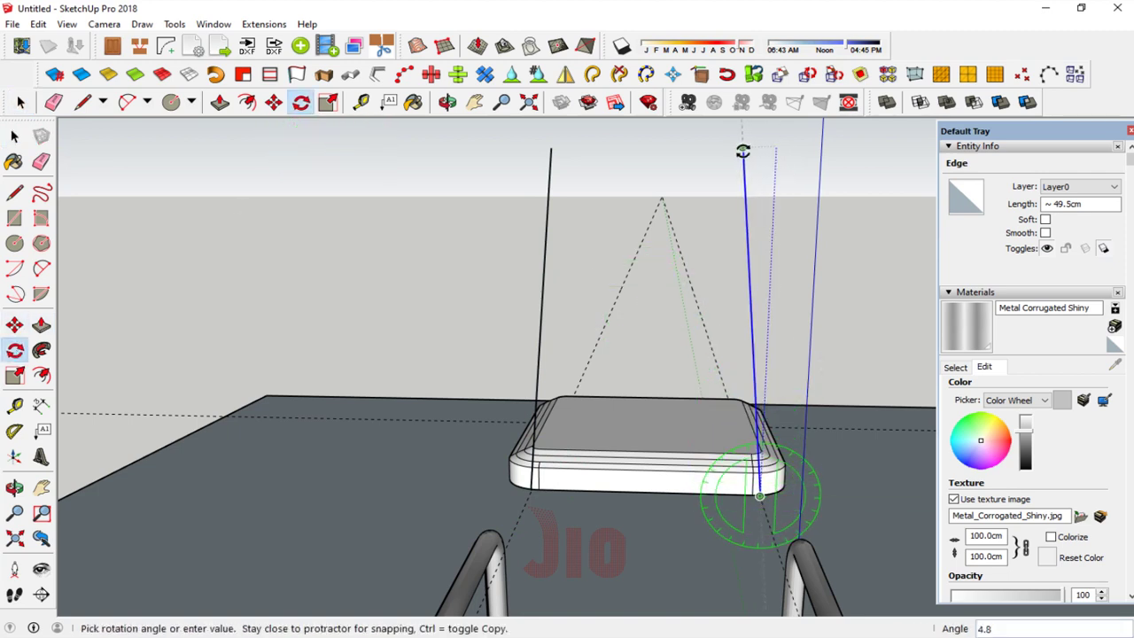
pyautogui.click(746, 149)
# Step: Draw a top edge joining the tops of the two leaning uprights
pyautogui.click(14, 193)
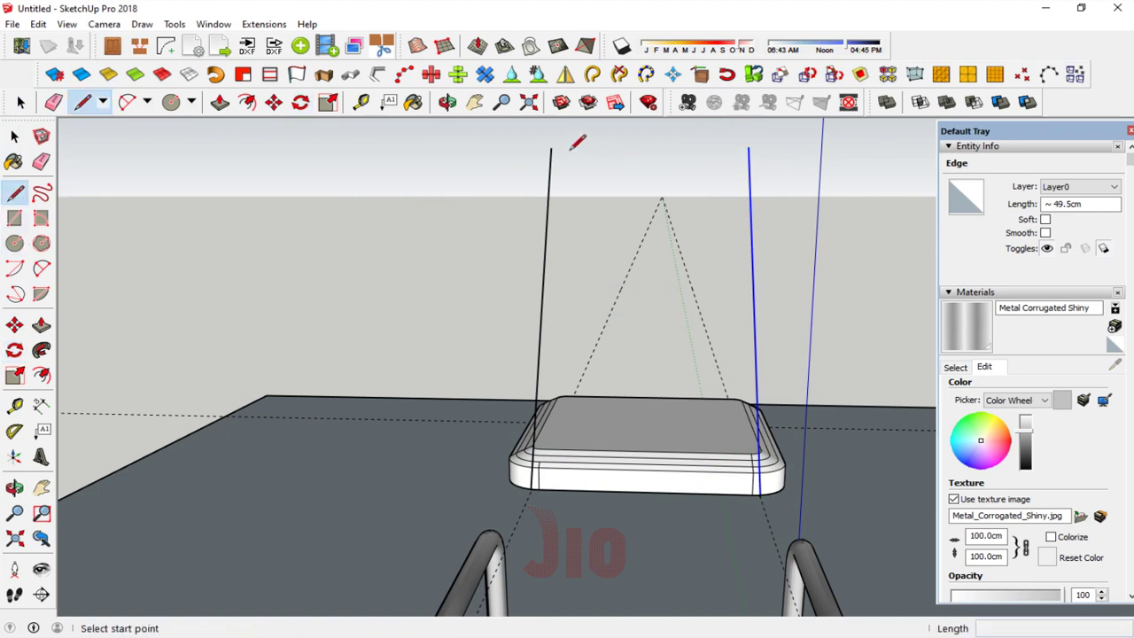
pyautogui.click(551, 148)
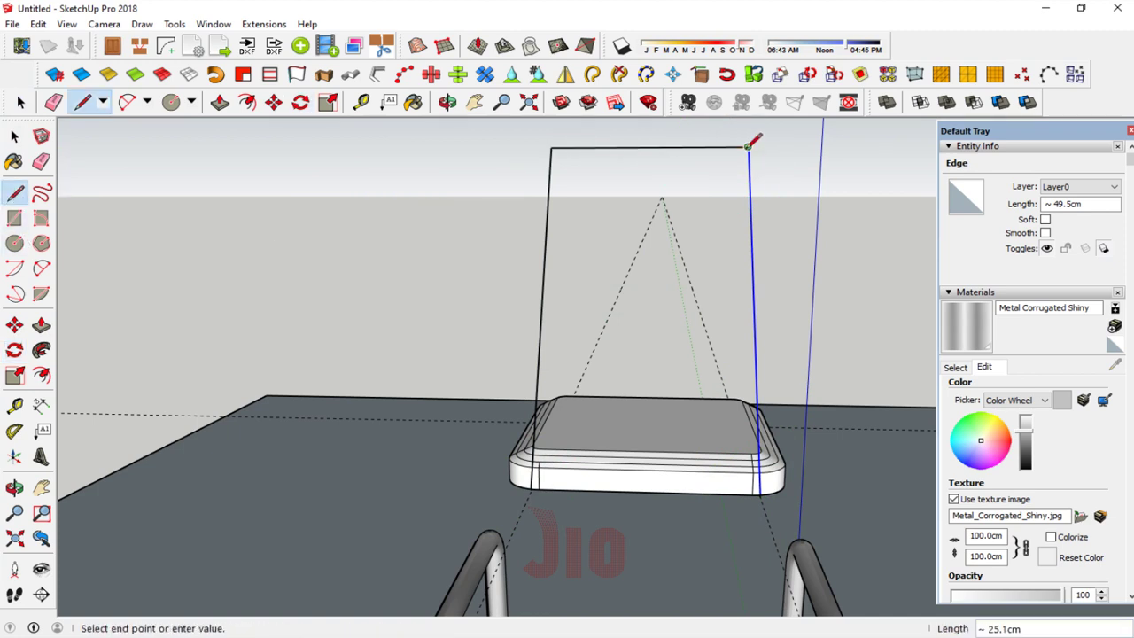
pyautogui.click(749, 147)
pyautogui.click(14, 136)
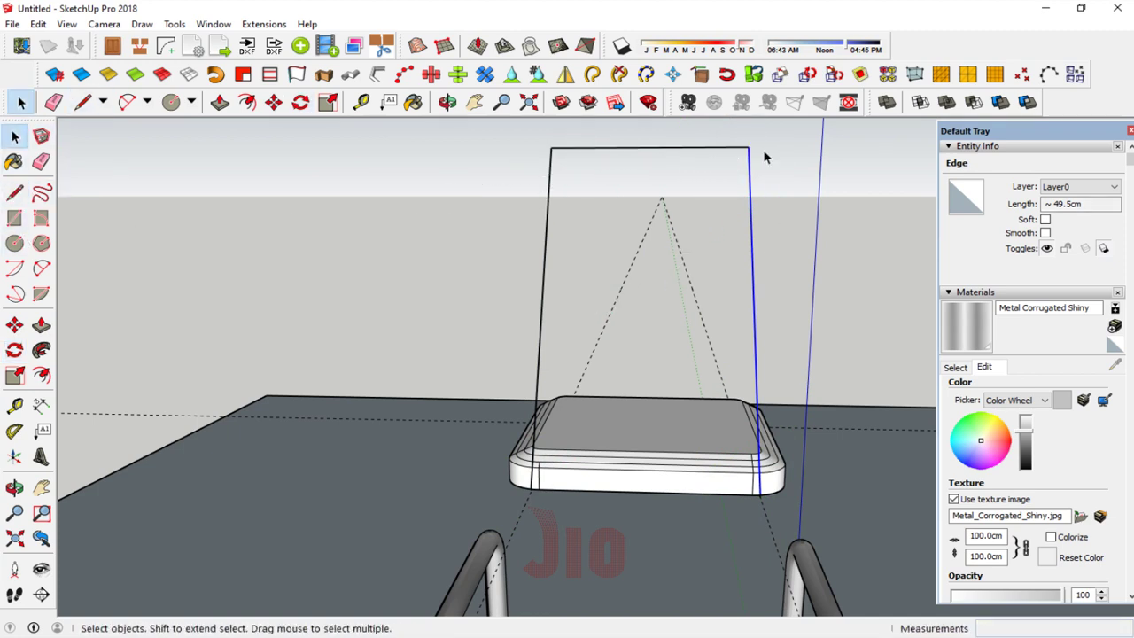
pyautogui.scroll(2, 734, 139)
pyautogui.scroll(3, 735, 139)
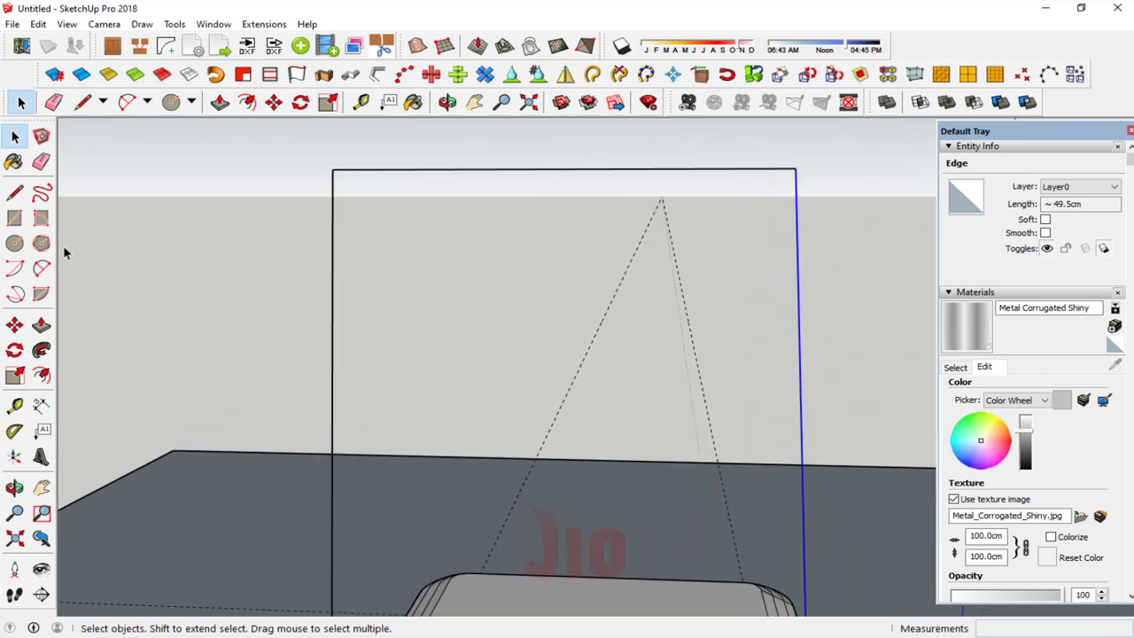
# Step: Fillet the top-left and top-right corners of the backrest outline with arcs
pyautogui.click(42, 268)
pyautogui.click(332, 212)
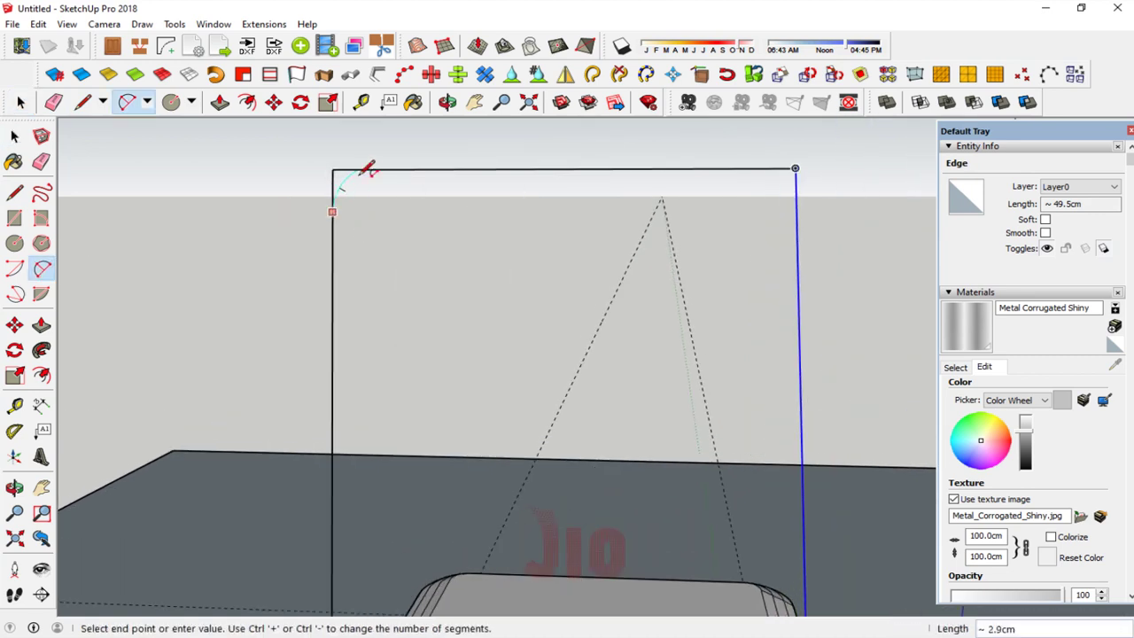
pyautogui.click(381, 165)
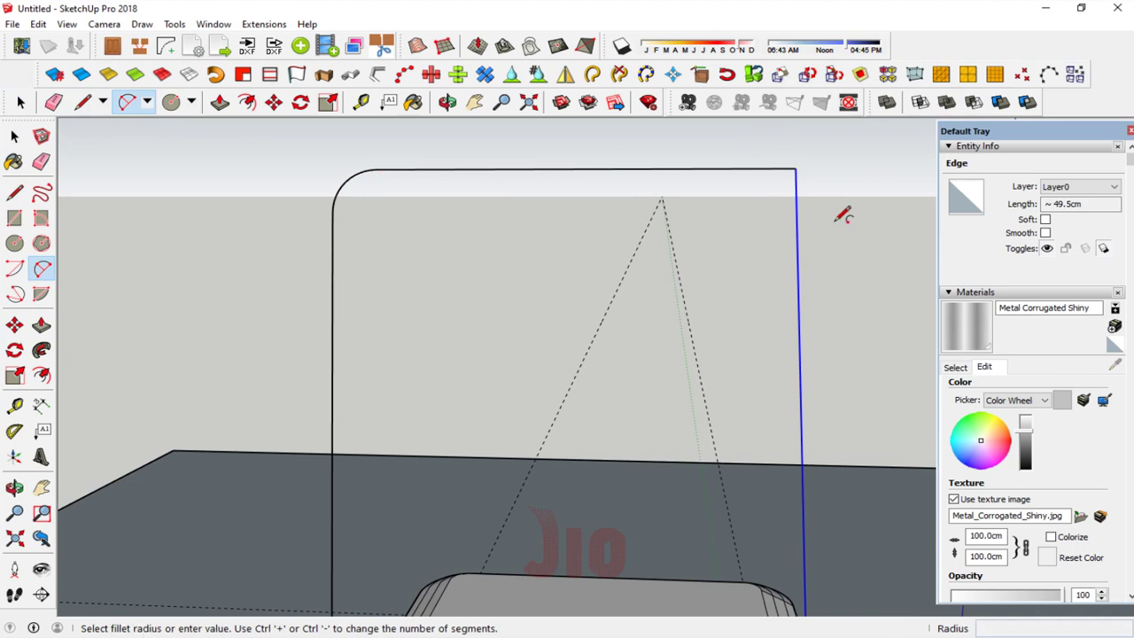
pyautogui.click(797, 204)
pyautogui.click(759, 168)
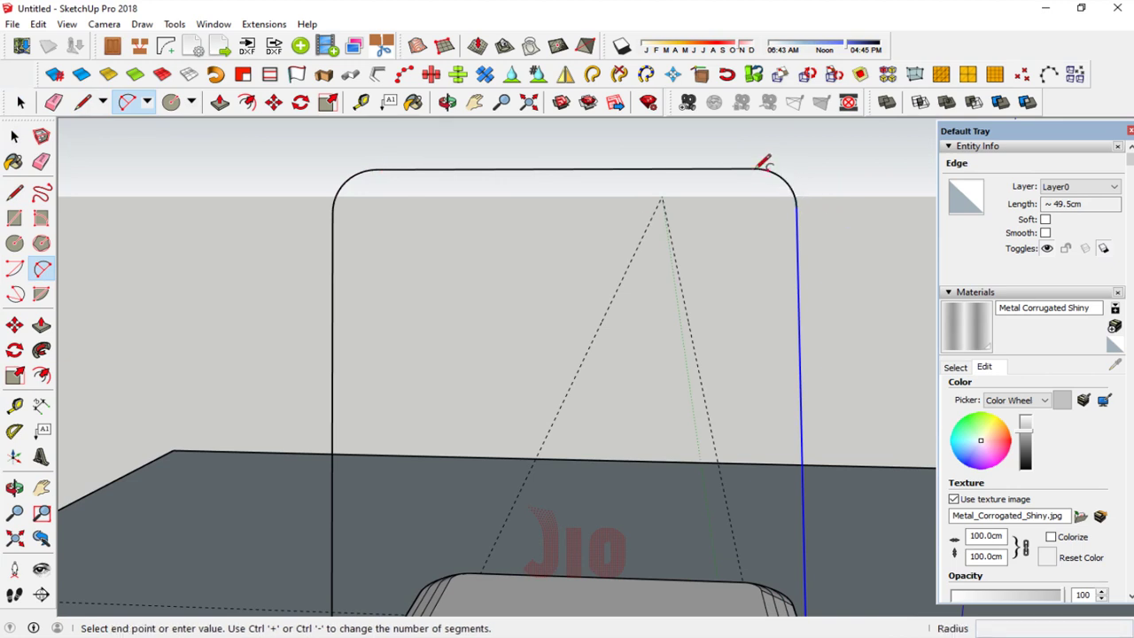
pyautogui.scroll(-1, 609, 184)
pyautogui.scroll(-1, 614, 186)
pyautogui.scroll(-2, 609, 193)
pyautogui.scroll(-1, 603, 195)
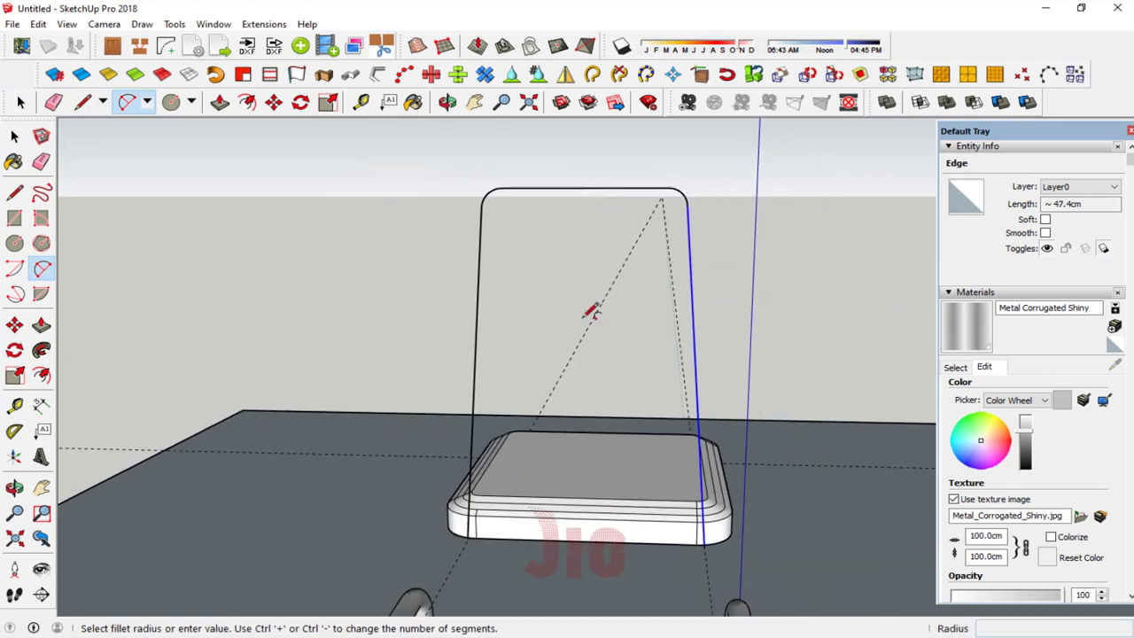
# Step: Draw a 1.2 cm radius circle at the end of the backrest outline
pyautogui.click(14, 487)
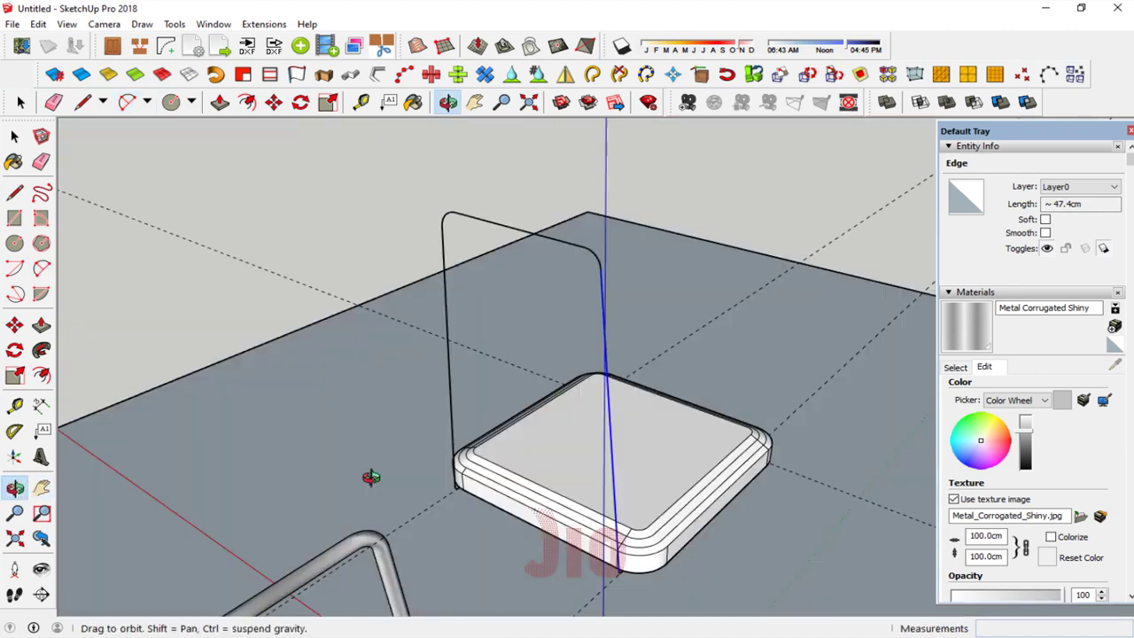
pyautogui.moveTo(367, 474); pyautogui.dragTo(421, 438)
pyautogui.scroll(3, 470, 372)
pyautogui.moveTo(458, 398)
pyautogui.mouseDown()
pyautogui.moveTo(466, 481)
pyautogui.moveTo(242, 406)
pyautogui.mouseUp()
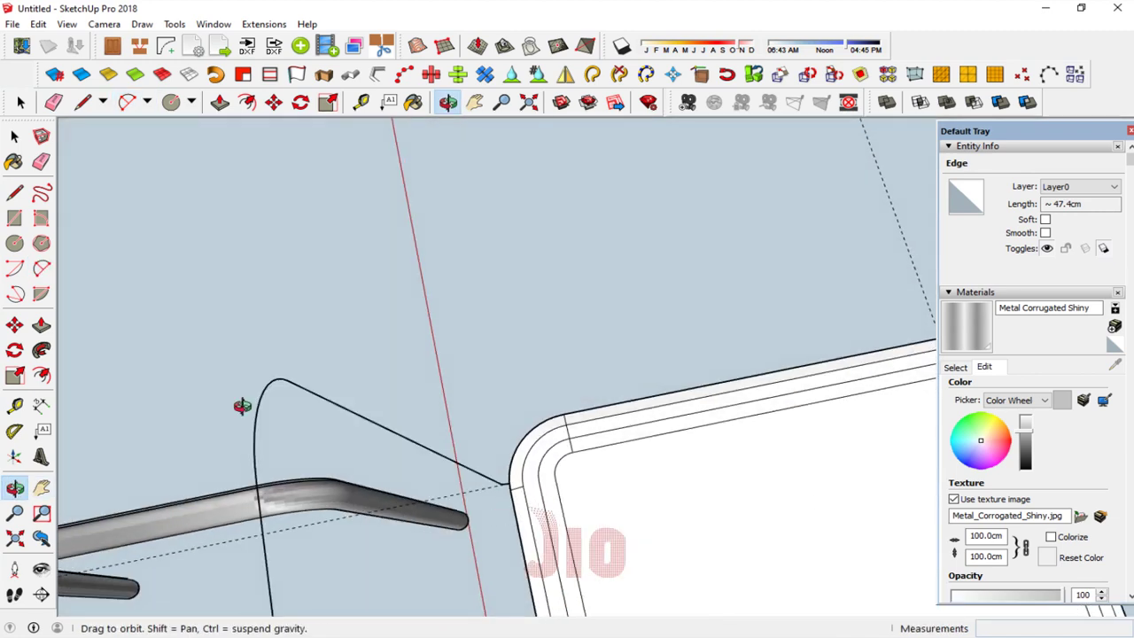
pyautogui.click(14, 244)
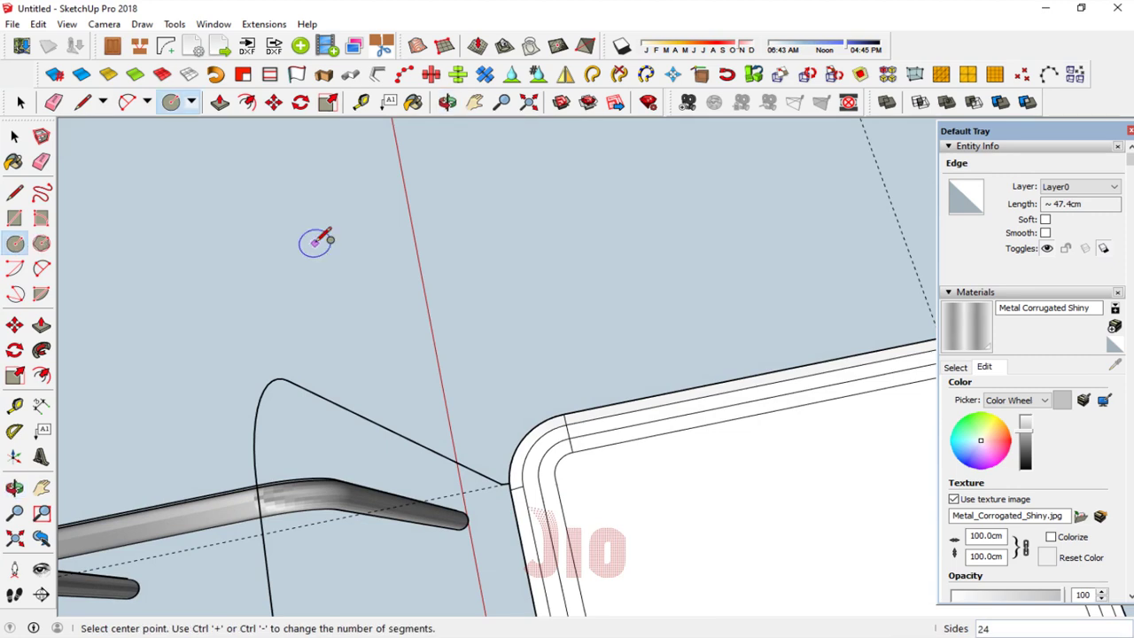
pyautogui.click(429, 448)
pyautogui.write('1.')
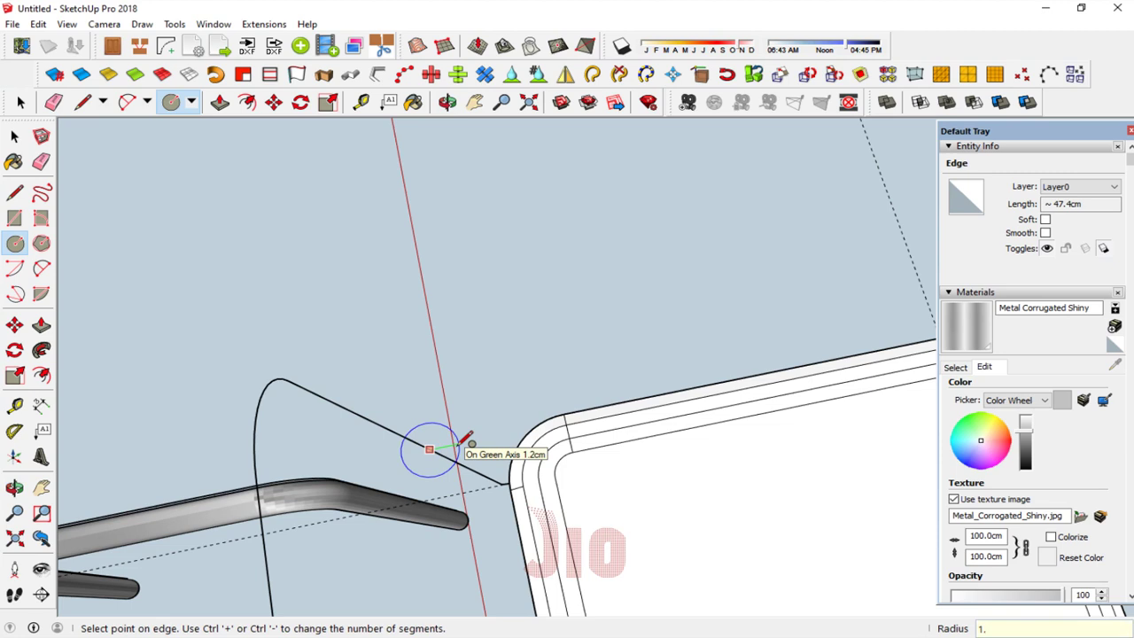
pyautogui.write('2')
pyautogui.press('Return')
# Step: Sweep the circle along the backrest outline with Follow Me to form a round tube
pyautogui.click(13, 136)
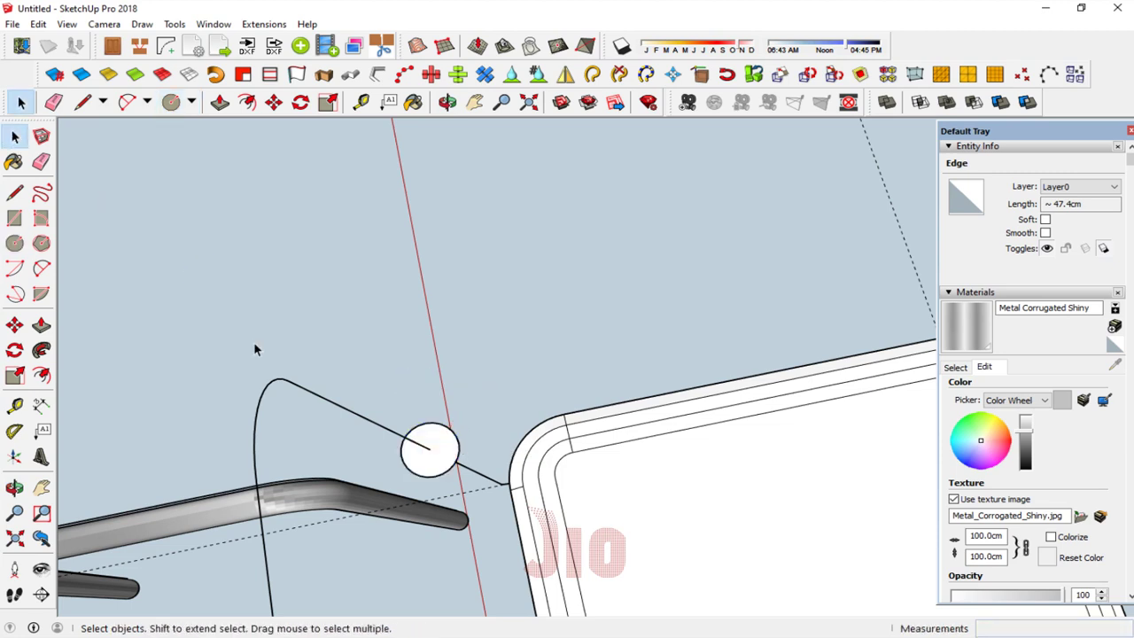
pyautogui.click(42, 351)
pyautogui.click(432, 449)
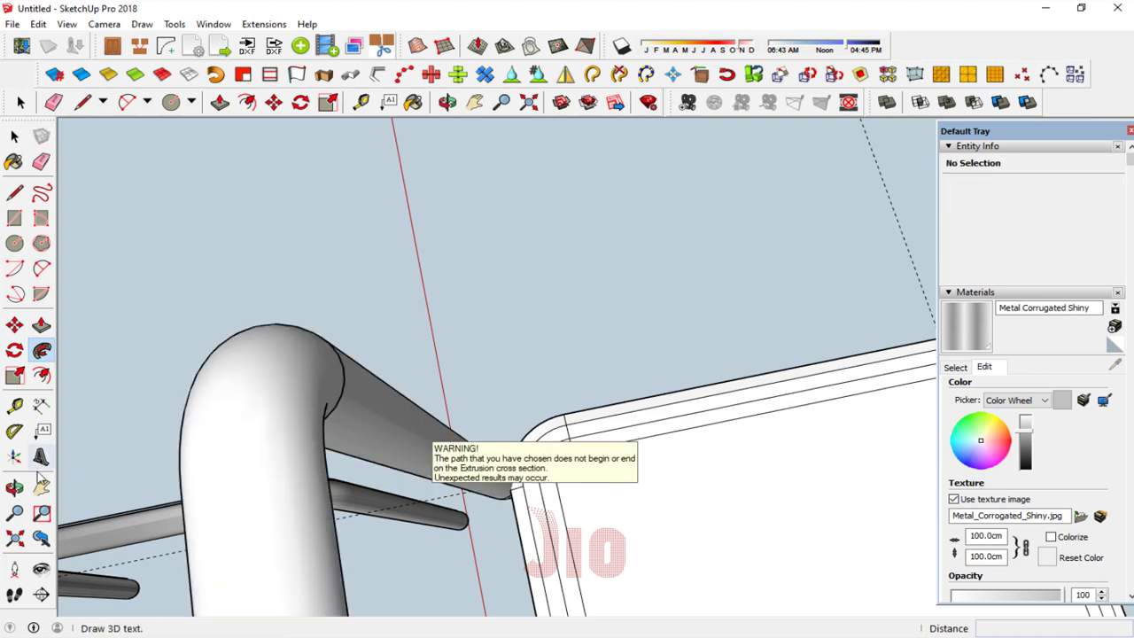
pyautogui.click(14, 487)
pyautogui.moveTo(387, 249)
pyautogui.mouseDown()
pyautogui.moveTo(546, 144)
pyautogui.moveTo(481, 393)
pyautogui.moveTo(459, 226)
pyautogui.moveTo(460, 301)
pyautogui.moveTo(539, 385)
pyautogui.moveTo(567, 398)
pyautogui.moveTo(511, 342)
pyautogui.moveTo(499, 380)
pyautogui.mouseUp()
# Step: Move the new backrest tube 0.5 cm against the seat's edge
pyautogui.click(16, 133)
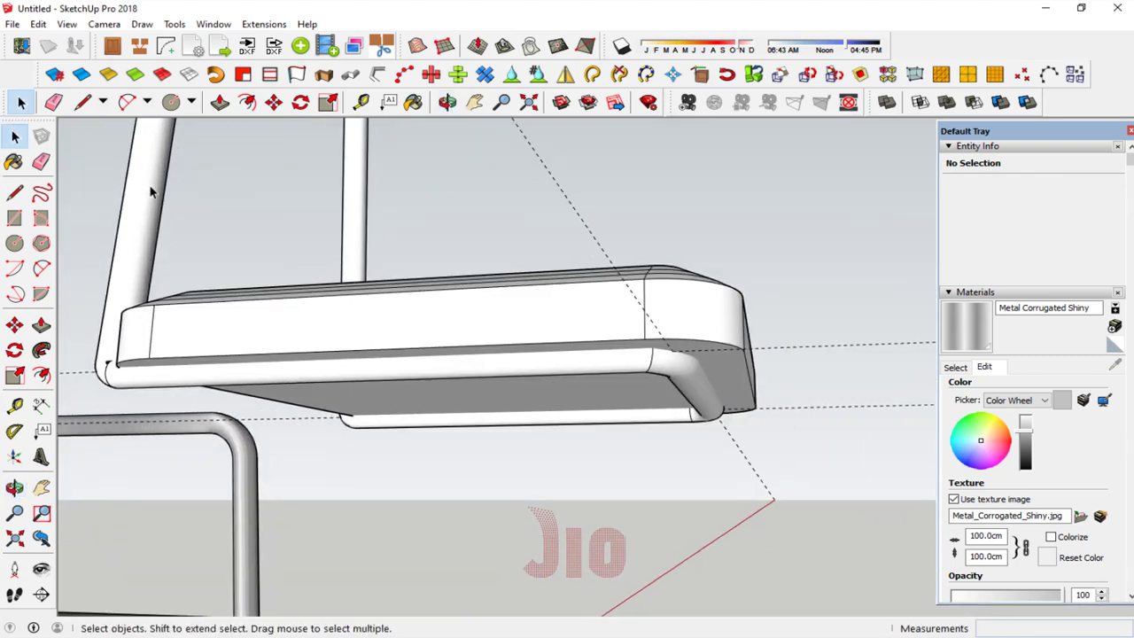
pyautogui.click(153, 190)
pyautogui.click(15, 325)
pyautogui.scroll(3, 76, 353)
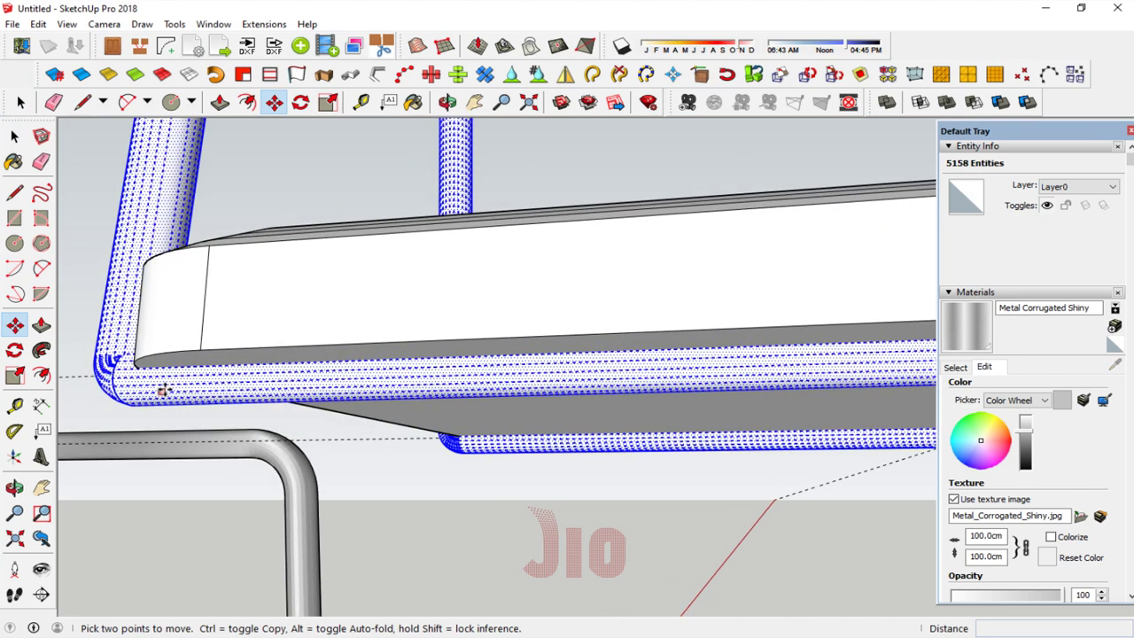
pyautogui.scroll(2, 160, 387)
pyautogui.click(132, 392)
pyautogui.write('0.5')
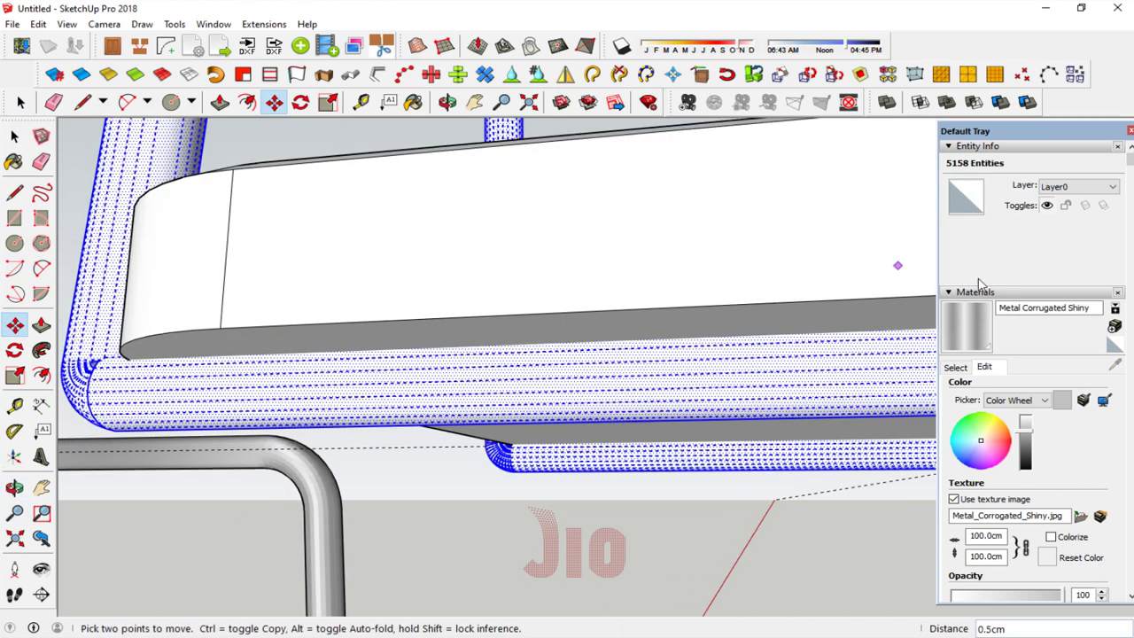
# Step: Paint the backrest tube with the Metal Corrugated Shiny material
pyautogui.press('b')
pyautogui.click(14, 136)
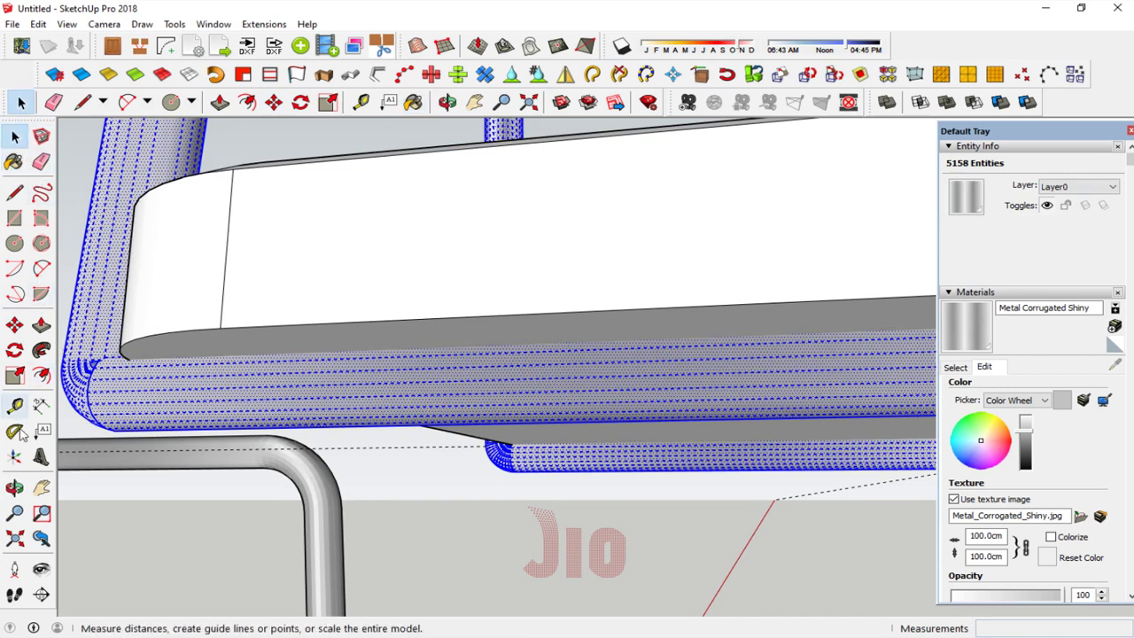
pyautogui.click(14, 487)
pyautogui.moveTo(430, 425); pyautogui.dragTo(434, 439)
pyautogui.scroll(-3, 433, 438)
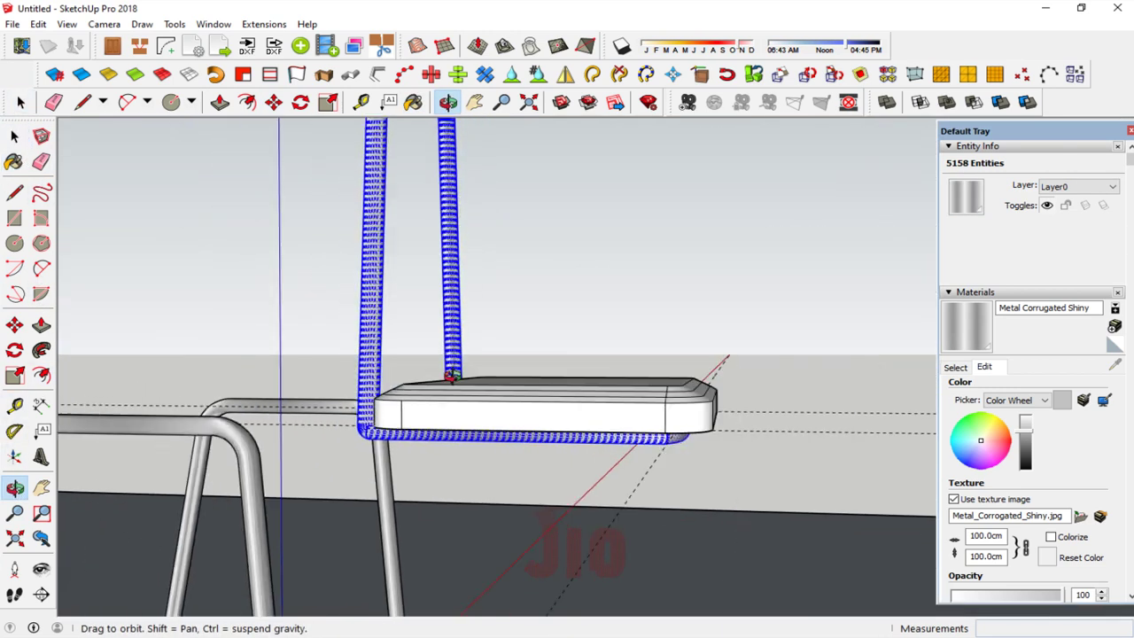
pyautogui.moveTo(450, 378)
pyautogui.mouseDown()
pyautogui.moveTo(279, 343)
pyautogui.moveTo(556, 395)
pyautogui.mouseUp()
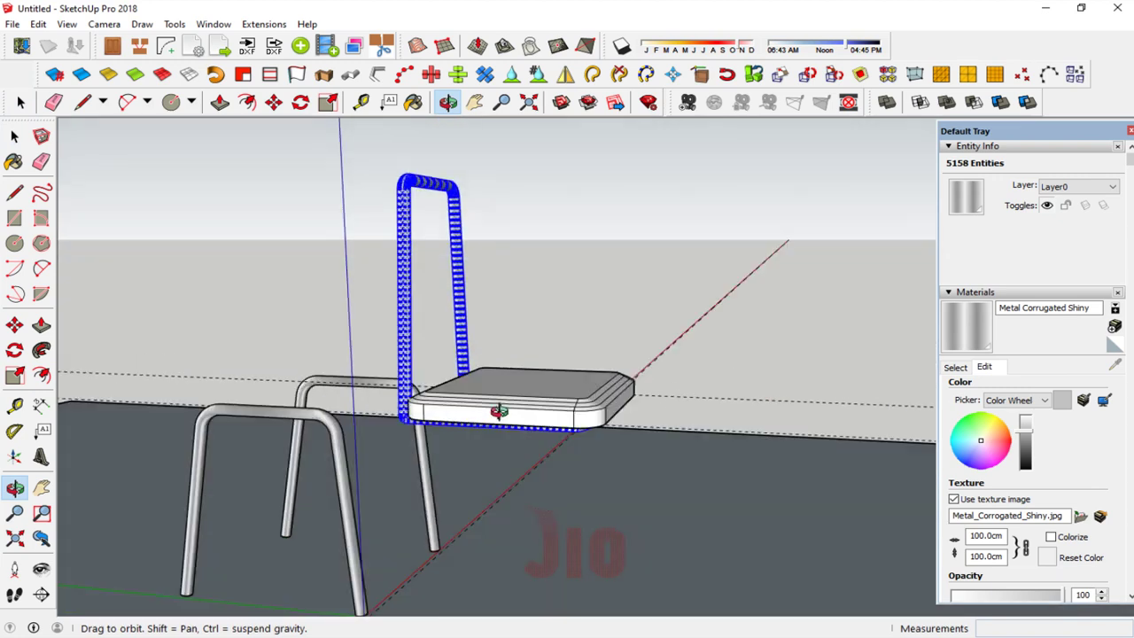
# Step: Make the backrest tube a group
pyautogui.click(13, 137)
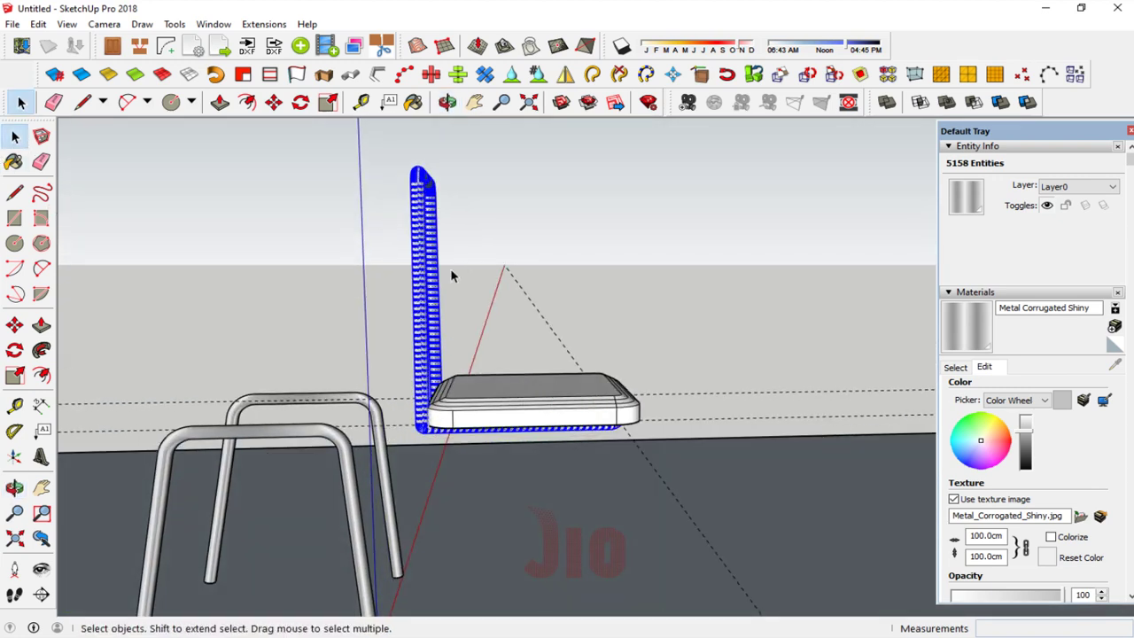
pyautogui.rightClick(420, 269)
pyautogui.click(501, 399)
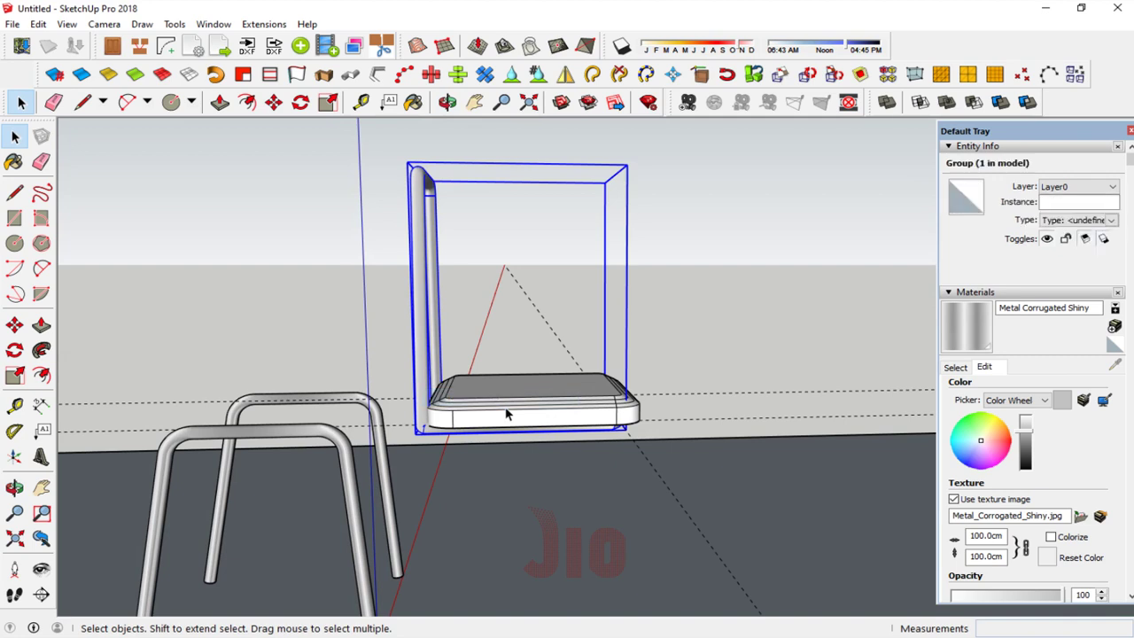
# Step: Move the seat and backrest tube together onto the bent tube legs and check the assembly
pyautogui.keyDown('shift'); pyautogui.click(508, 414); pyautogui.keyUp('shift')
pyautogui.click(15, 326)
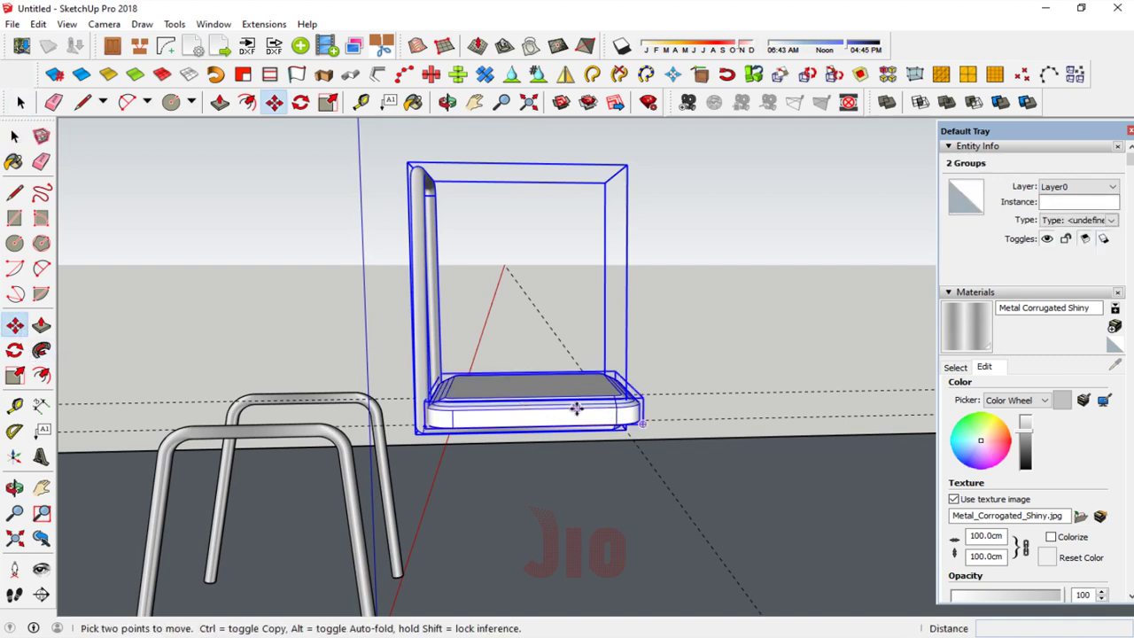
pyautogui.click(575, 406)
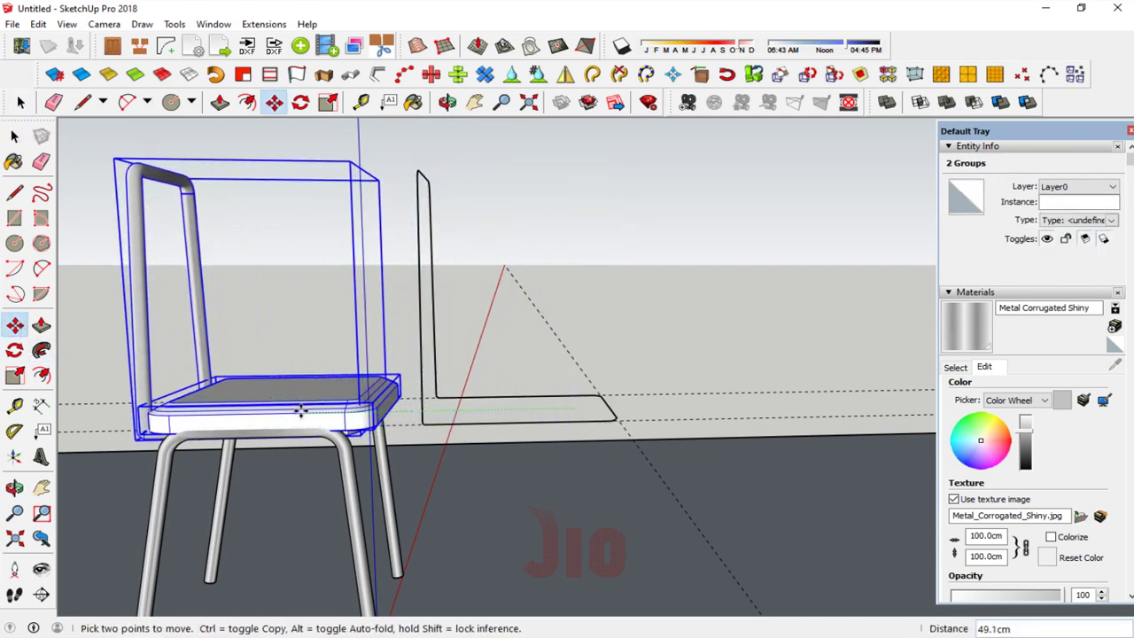
pyautogui.click(14, 488)
pyautogui.moveTo(163, 458); pyautogui.dragTo(193, 435)
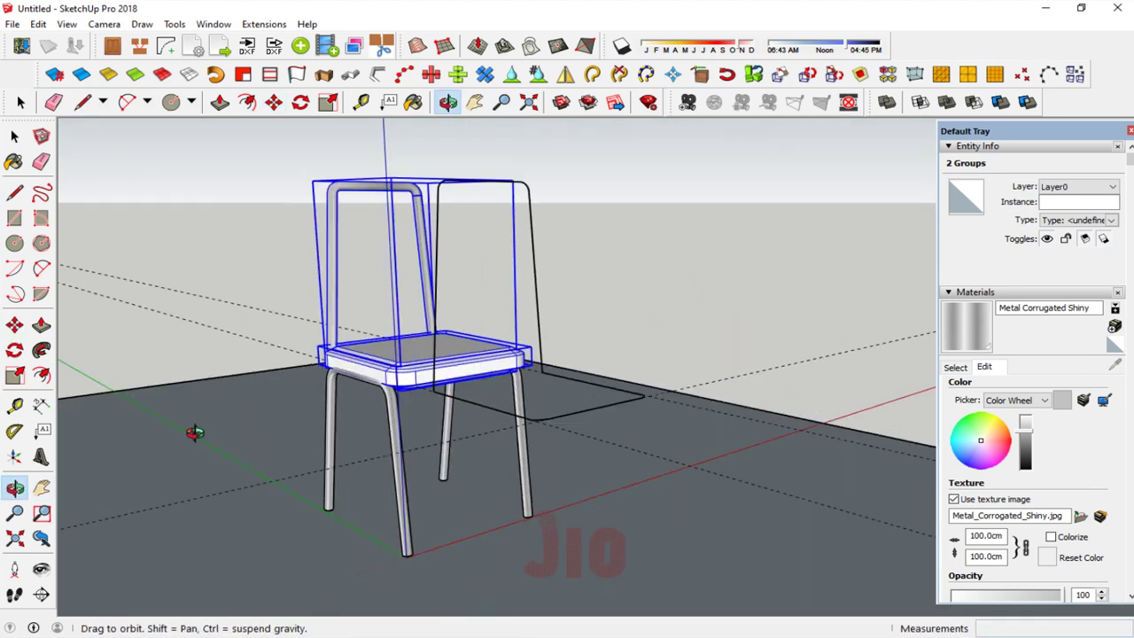
pyautogui.scroll(2, 475, 345)
pyautogui.moveTo(476, 345); pyautogui.dragTo(397, 392)
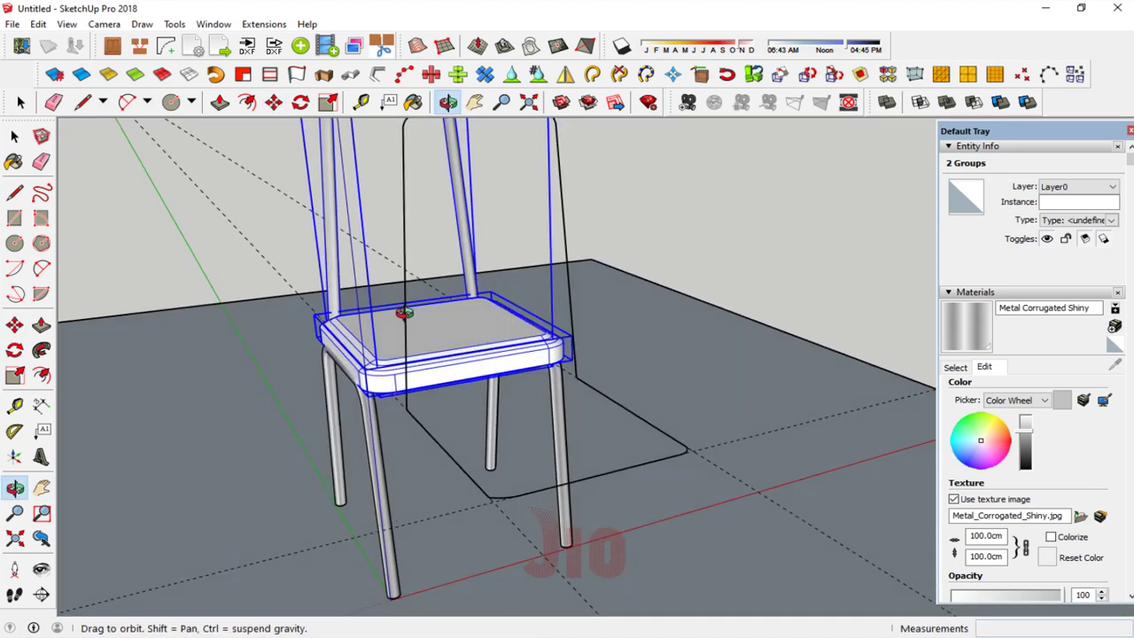
pyautogui.moveTo(480, 362); pyautogui.dragTo(450, 398)
pyautogui.click(14, 136)
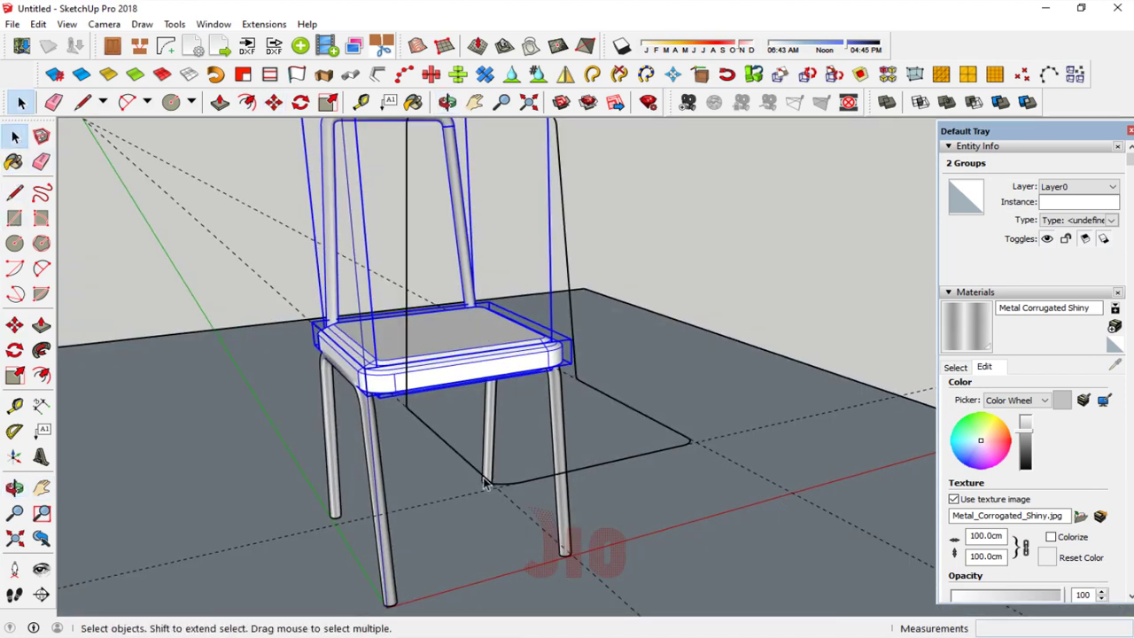
pyautogui.click(486, 480)
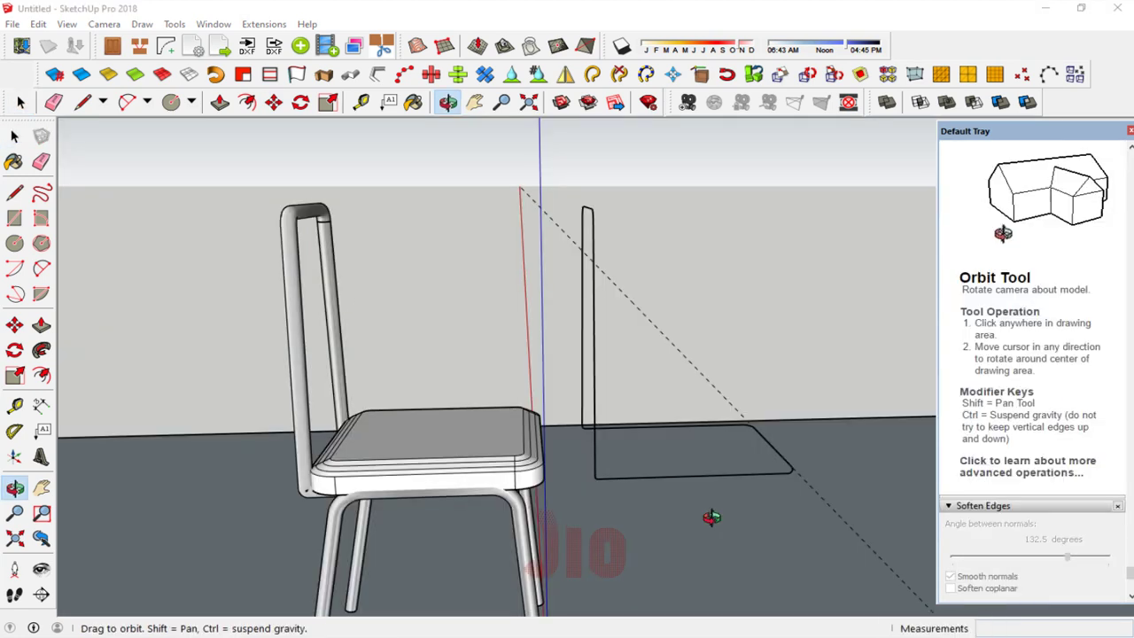
# Step: Move the leftover L-shaped profile edges about 32.6 cm to the right of the chair
pyautogui.click(15, 135)
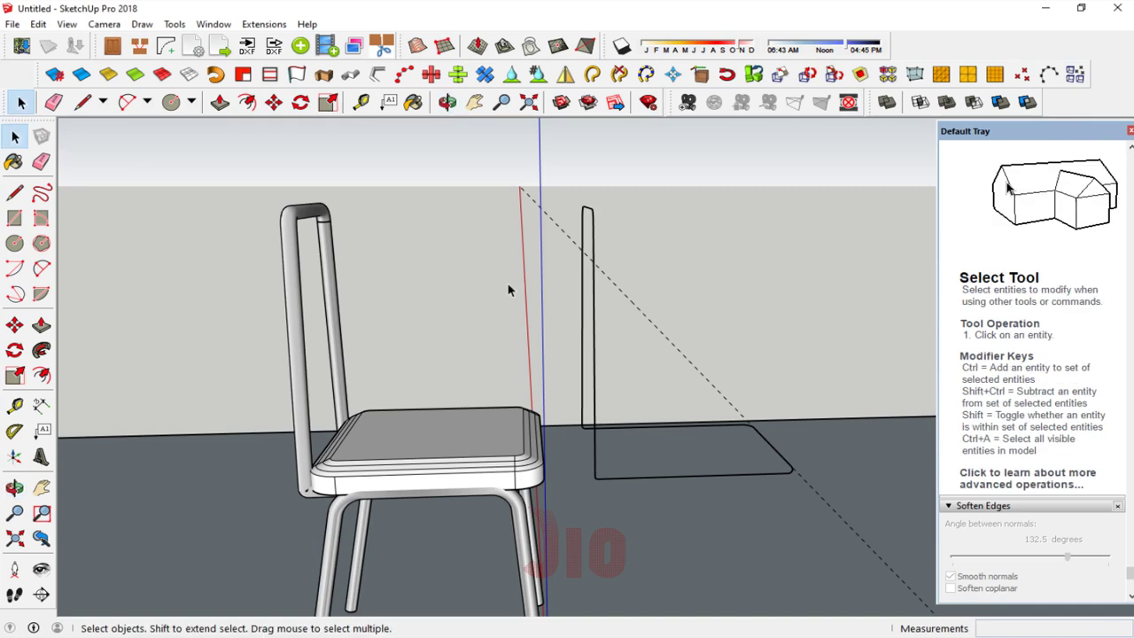
pyautogui.moveTo(810, 492); pyautogui.dragTo(810, 493)
pyautogui.moveTo(671, 488); pyautogui.dragTo(341, 398, button='middle')
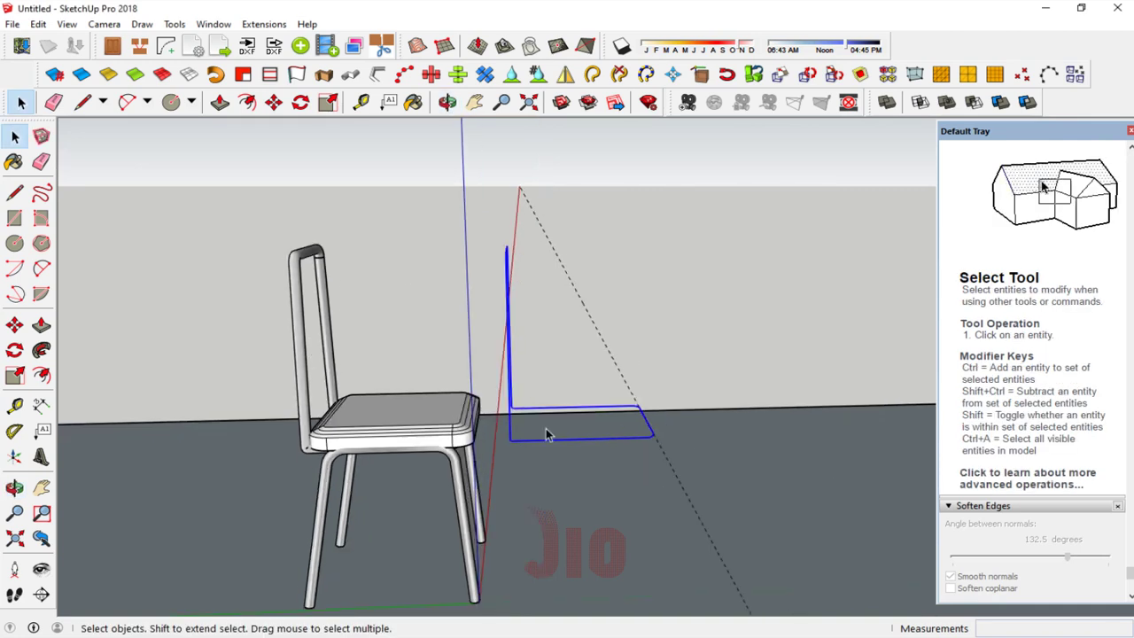
pyautogui.click(14, 326)
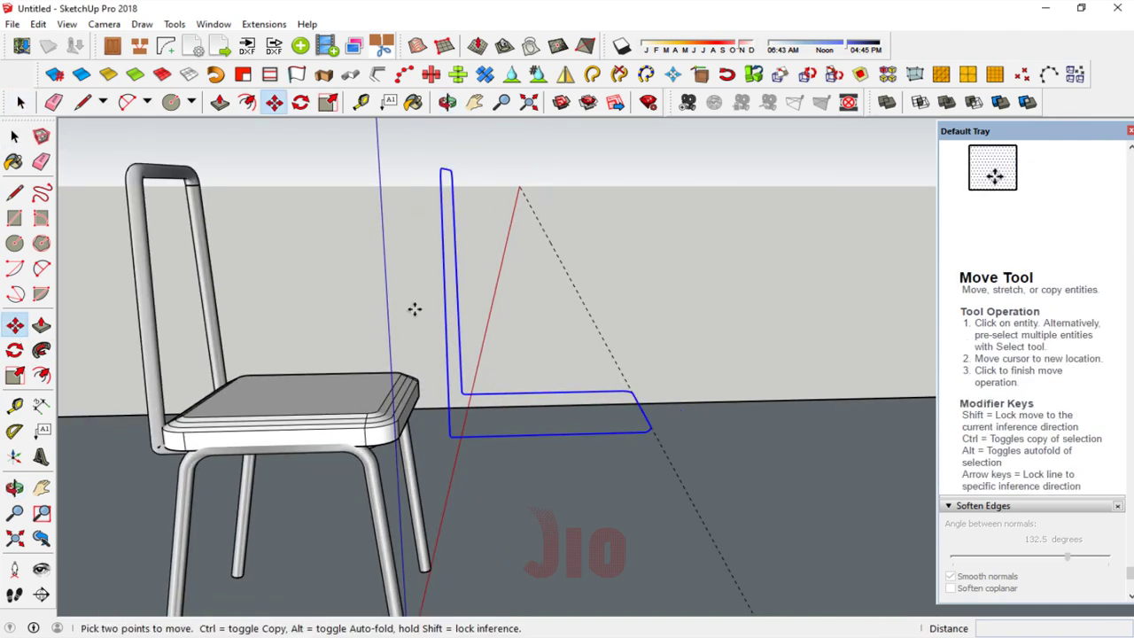
pyautogui.click(444, 304)
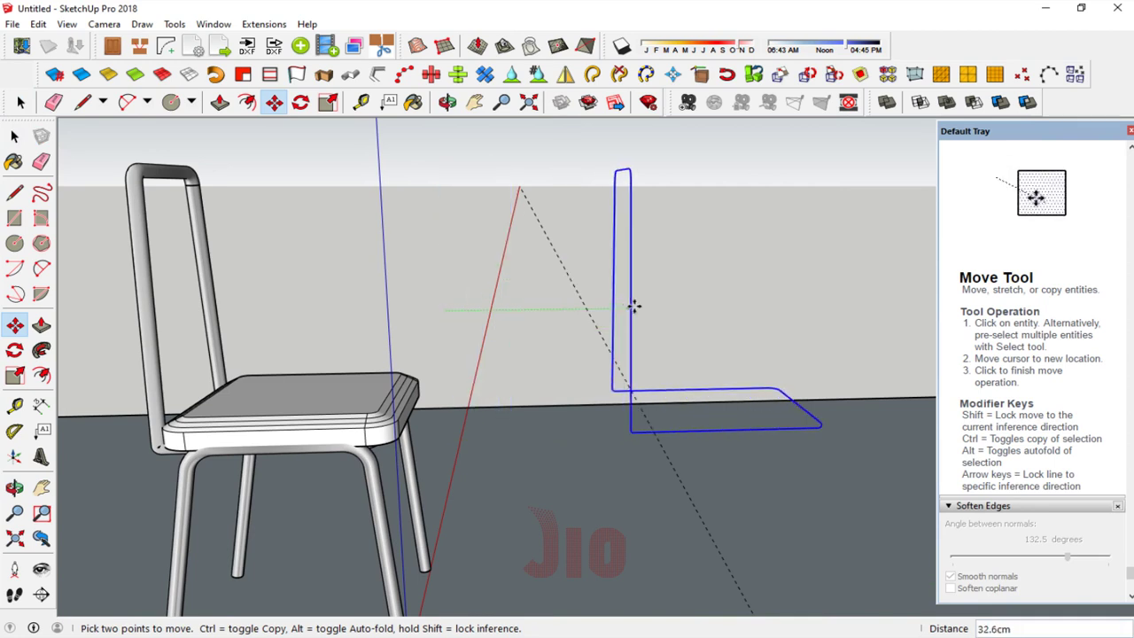
pyautogui.click(633, 306)
pyautogui.press('o')
pyautogui.moveTo(429, 429)
pyautogui.mouseDown()
pyautogui.moveTo(284, 400)
pyautogui.moveTo(537, 380)
pyautogui.moveTo(481, 387)
pyautogui.mouseUp()
# Step: Draw a straight line between the outline's two open ends so a back panel face forms
pyautogui.click(15, 195)
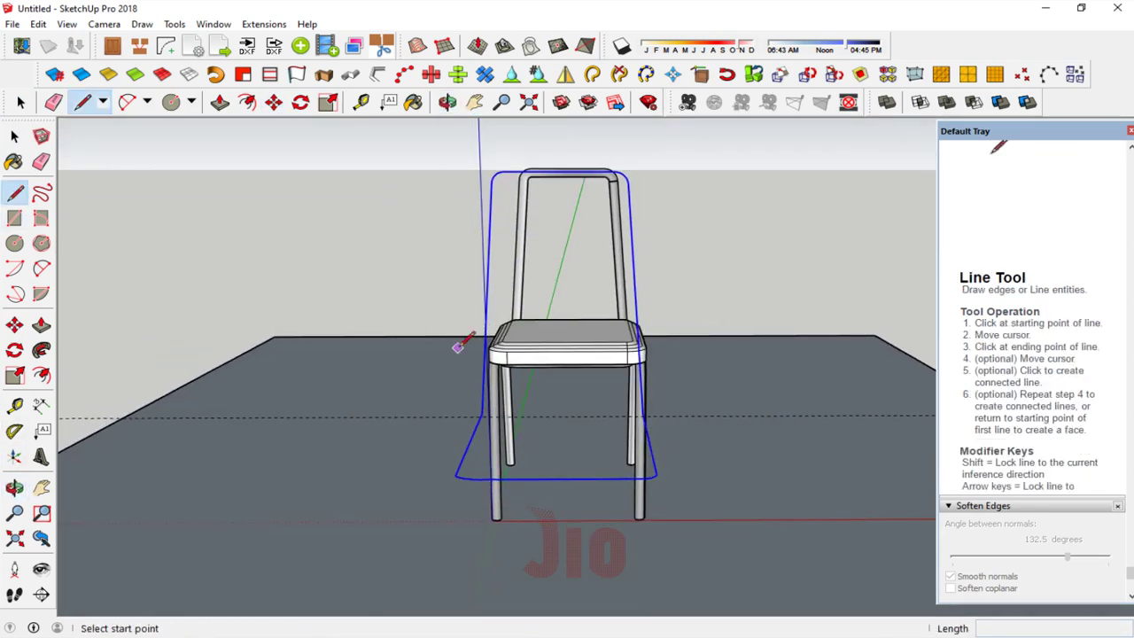
pyautogui.scroll(2, 509, 365)
pyautogui.scroll(3, 384, 364)
pyautogui.click(396, 370)
pyautogui.scroll(-1, 396, 370)
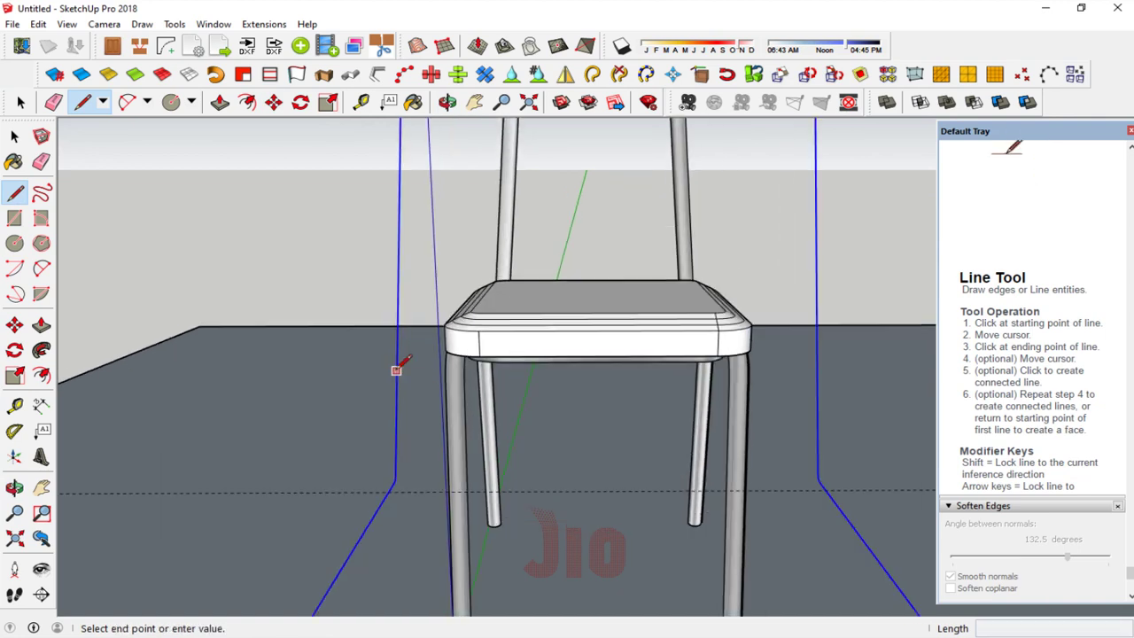
pyautogui.scroll(-1, 396, 371)
pyautogui.click(780, 369)
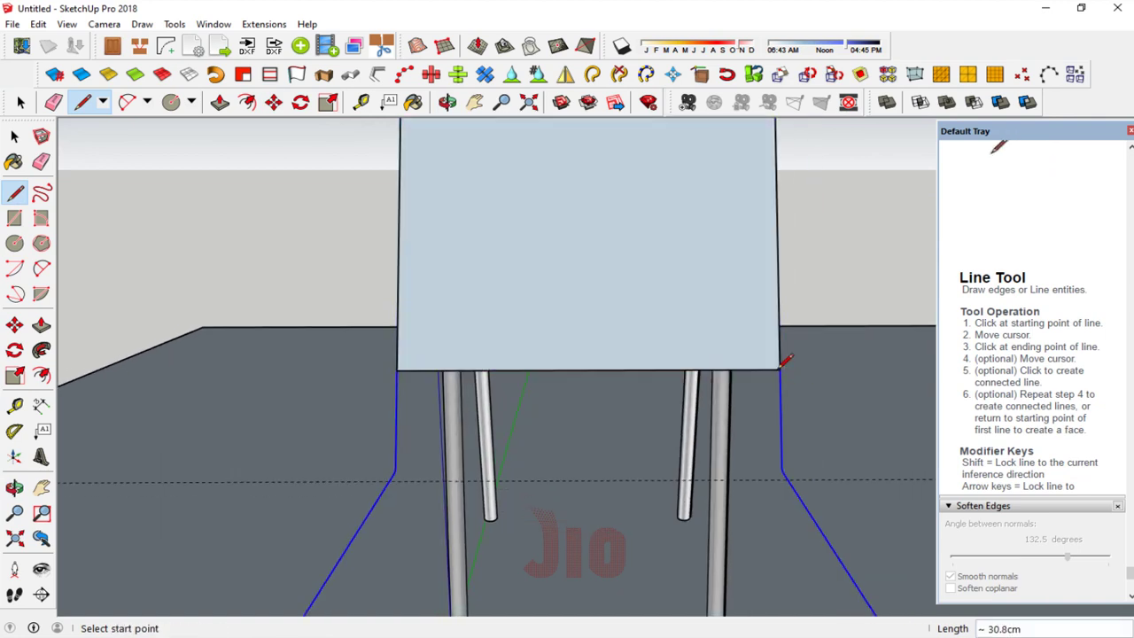
pyautogui.scroll(-3, 532, 390)
pyautogui.press('space')
pyautogui.scroll(2, 537, 435)
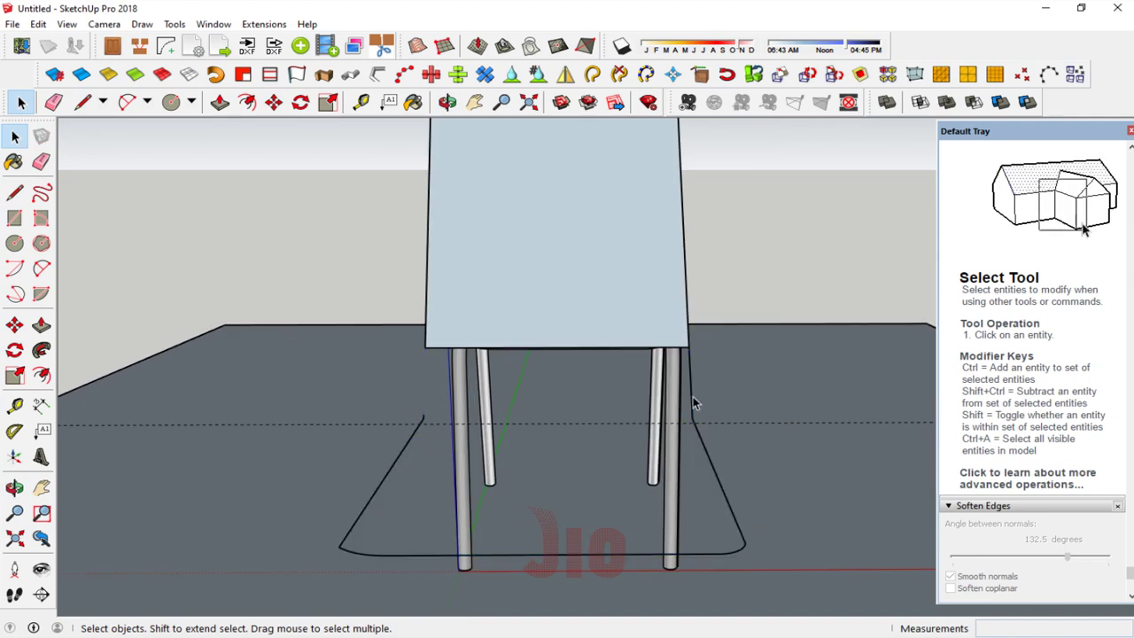
# Step: Select the outline's slanted right edge and view the panel face-on
pyautogui.click(709, 460)
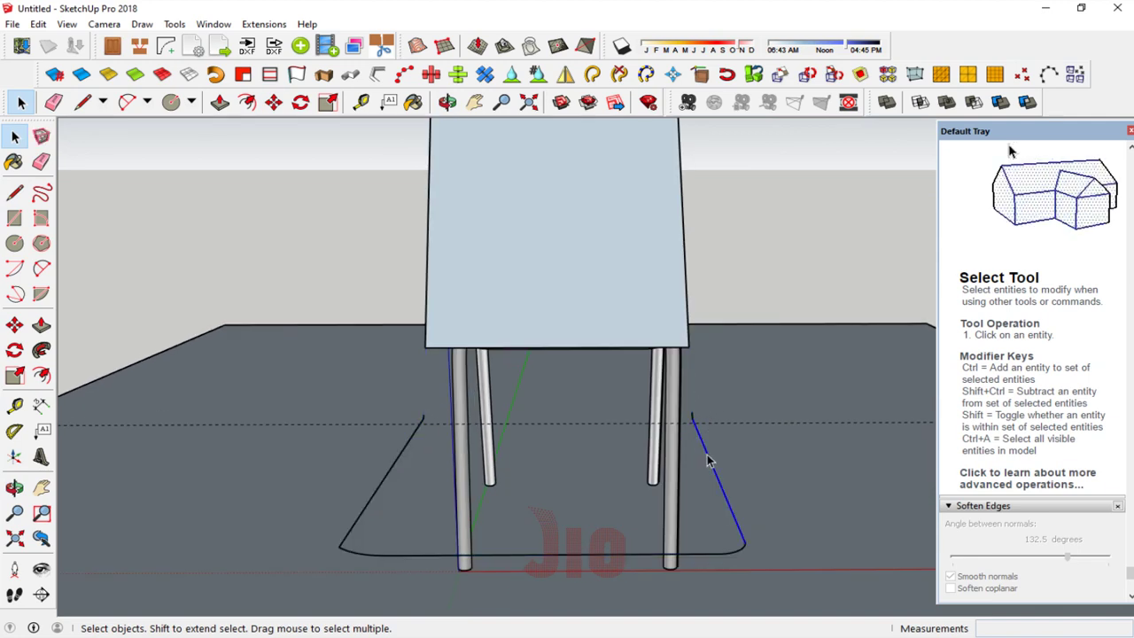
pyautogui.click(14, 487)
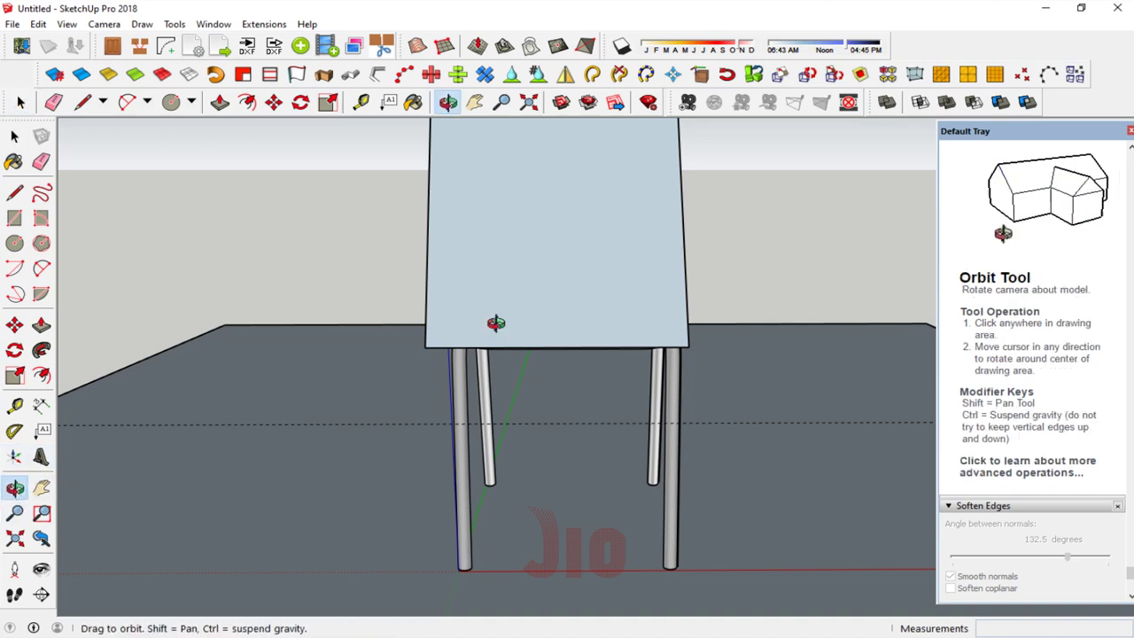
pyautogui.moveTo(496, 325)
pyautogui.mouseDown()
pyautogui.moveTo(658, 400)
pyautogui.moveTo(663, 334)
pyautogui.moveTo(515, 230)
pyautogui.moveTo(524, 328)
pyautogui.moveTo(580, 273)
pyautogui.mouseUp()
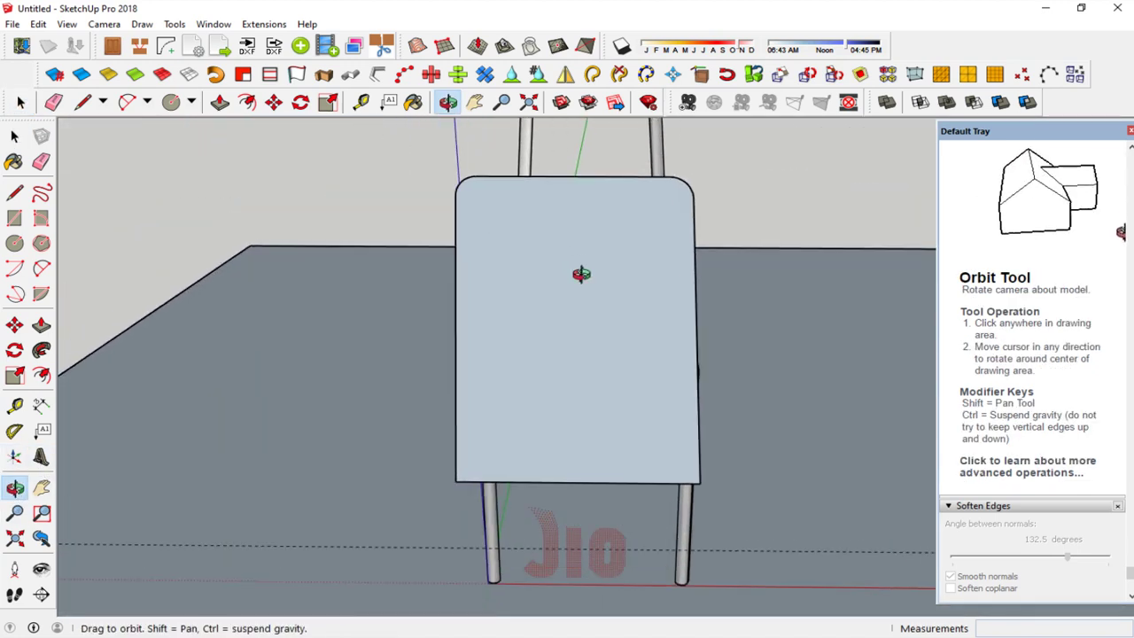
pyautogui.click(42, 268)
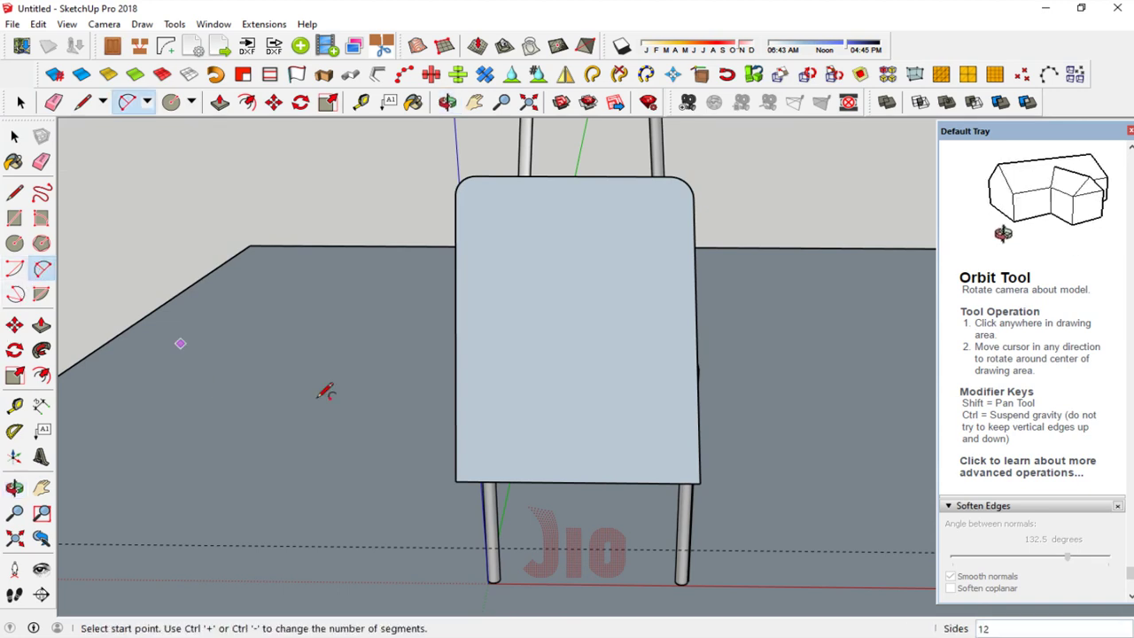
# Step: Draw a 2-point arc between the panel's lower corners, bulging down to the bottom midpoint
pyautogui.click(454, 450)
pyautogui.click(699, 451)
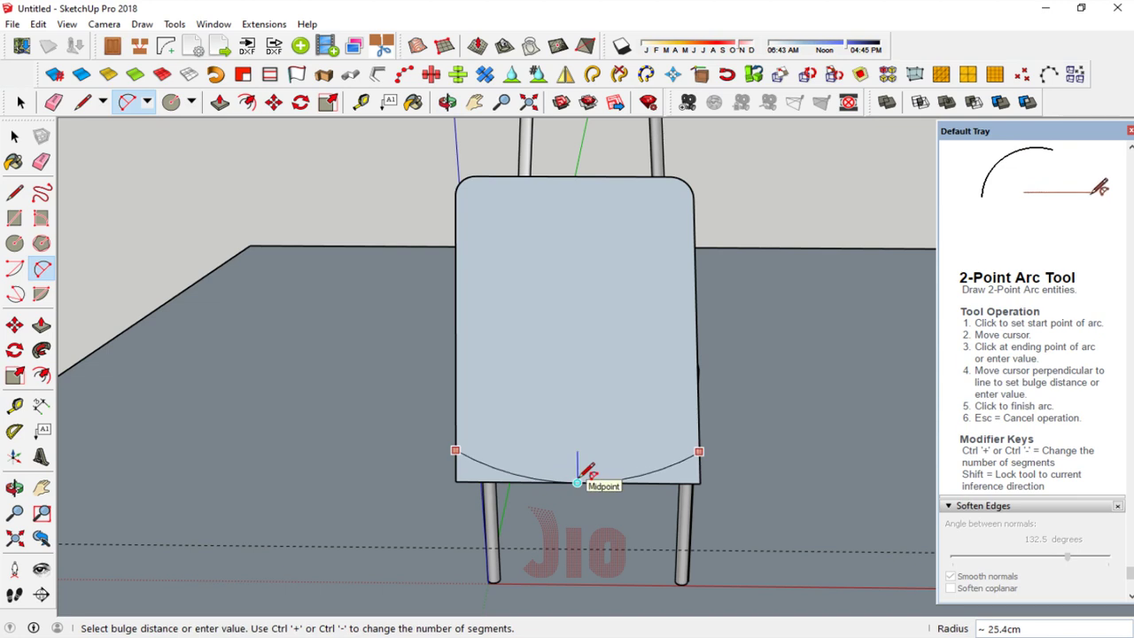
pyautogui.click(577, 481)
pyautogui.scroll(3, 517, 486)
pyautogui.press('space')
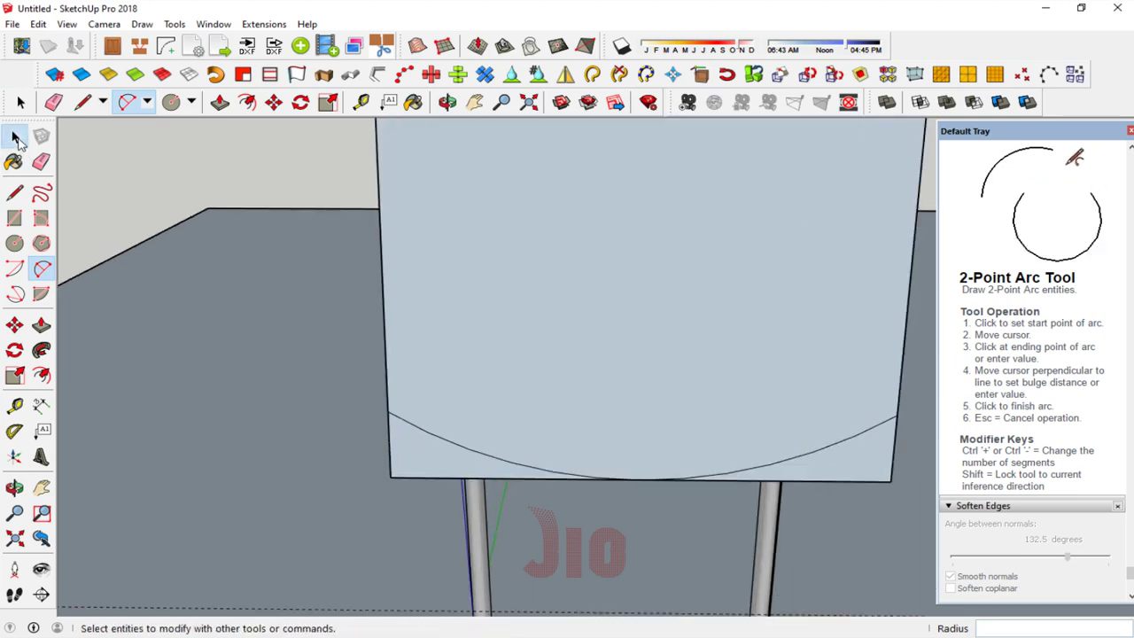
# Step: Erase the straight edges below the arc, leaving a curved bottom edge
pyautogui.click(43, 160)
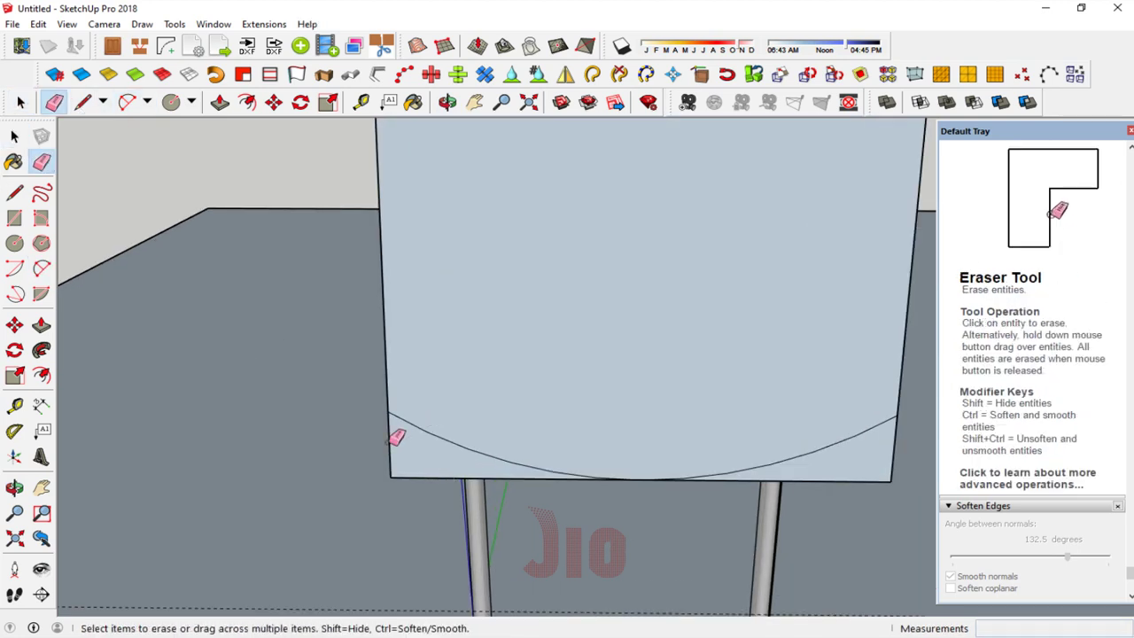
pyautogui.moveTo(396, 438); pyautogui.dragTo(435, 462)
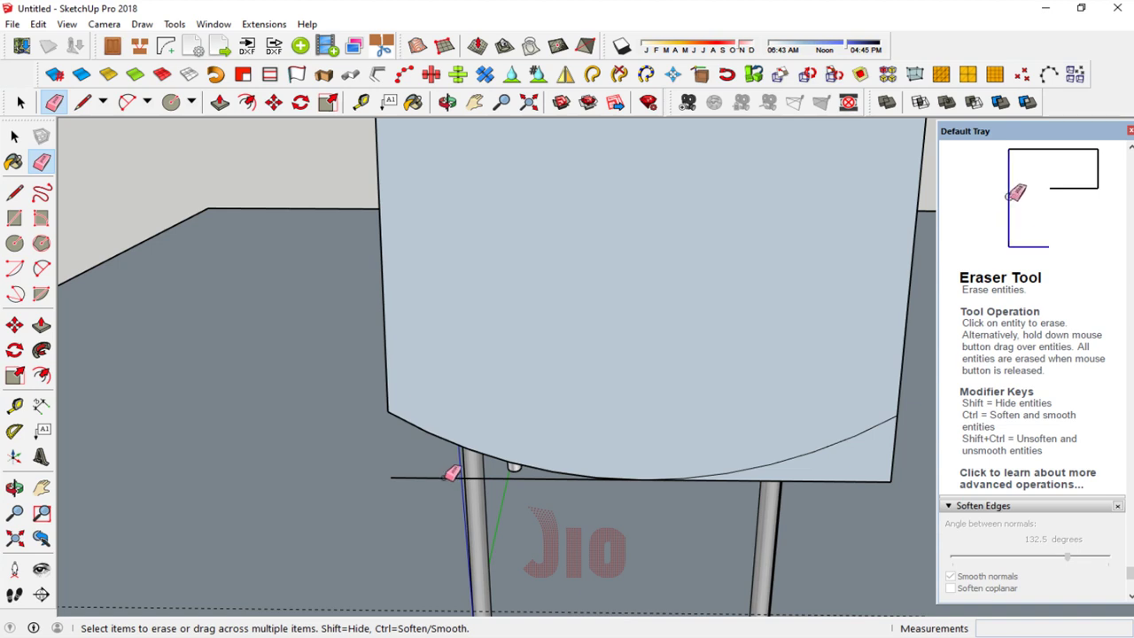
pyautogui.click(887, 482)
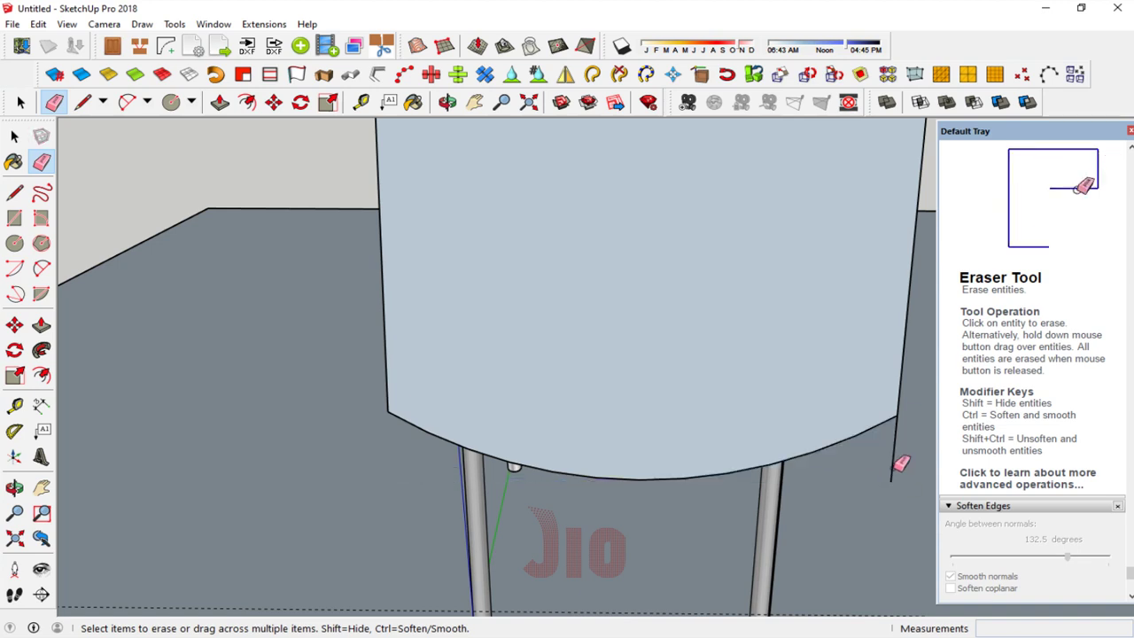
pyautogui.scroll(-2, 709, 502)
pyautogui.scroll(-3, 740, 369)
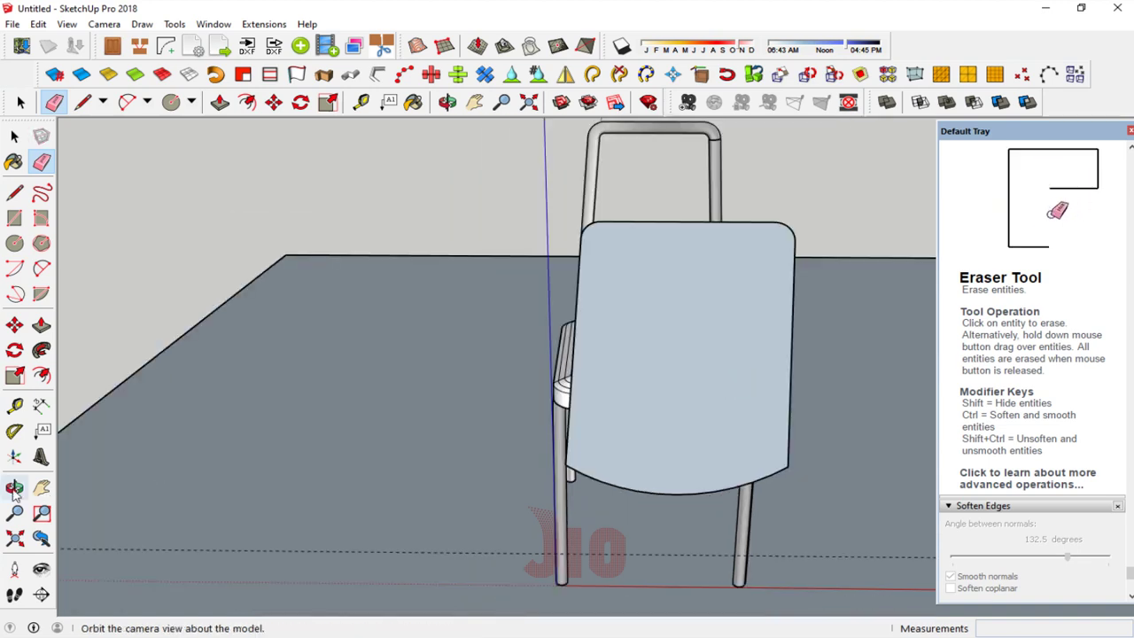
pyautogui.click(448, 102)
pyautogui.moveTo(722, 400)
pyautogui.mouseDown()
pyautogui.moveTo(830, 381)
pyautogui.moveTo(449, 385)
pyautogui.moveTo(456, 359)
pyautogui.moveTo(296, 301)
pyautogui.moveTo(532, 405)
pyautogui.moveTo(342, 353)
pyautogui.mouseUp()
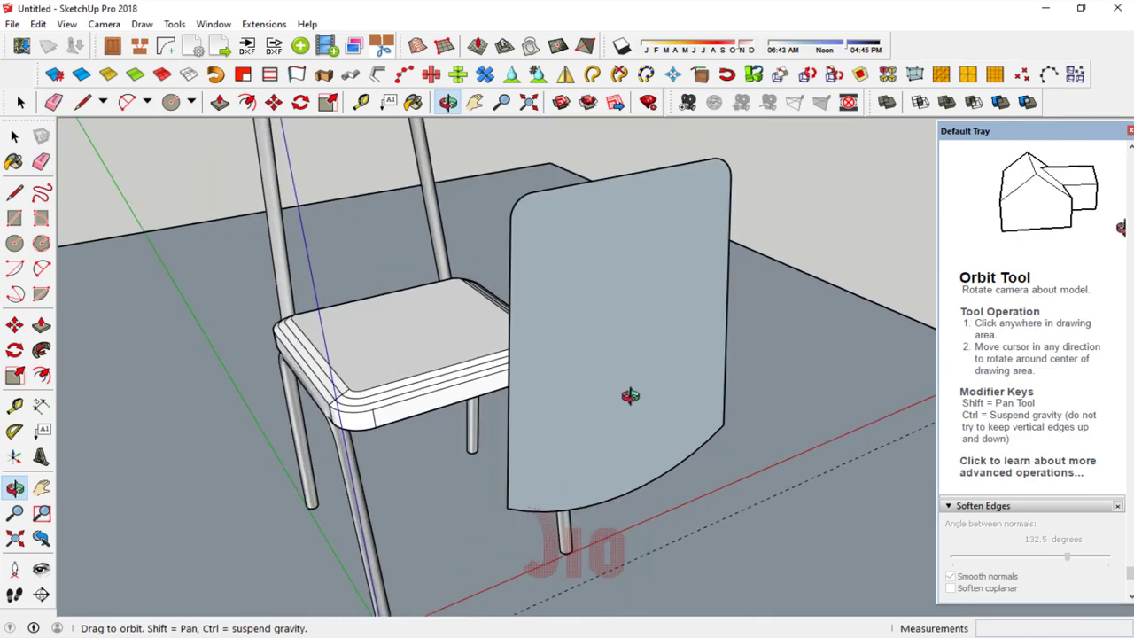
# Step: Select the back panel face and try sweeping it with Follow Me
pyautogui.moveTo(638, 393)
pyautogui.mouseDown()
pyautogui.moveTo(603, 347)
pyautogui.moveTo(291, 270)
pyautogui.mouseUp()
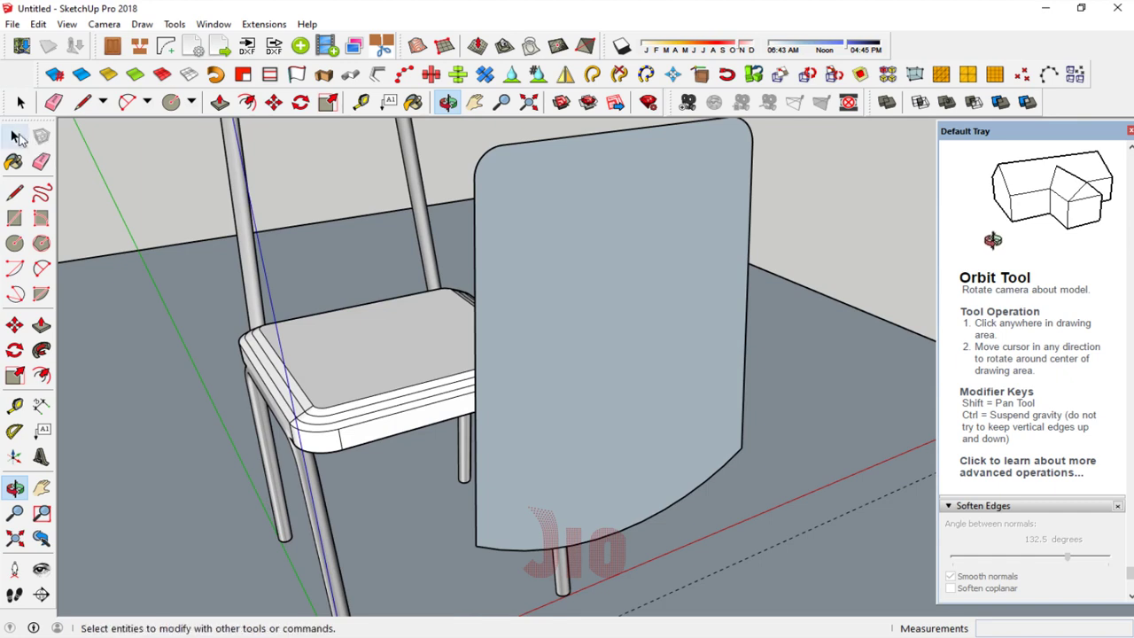
pyautogui.click(17, 137)
pyautogui.click(514, 280)
pyautogui.click(42, 350)
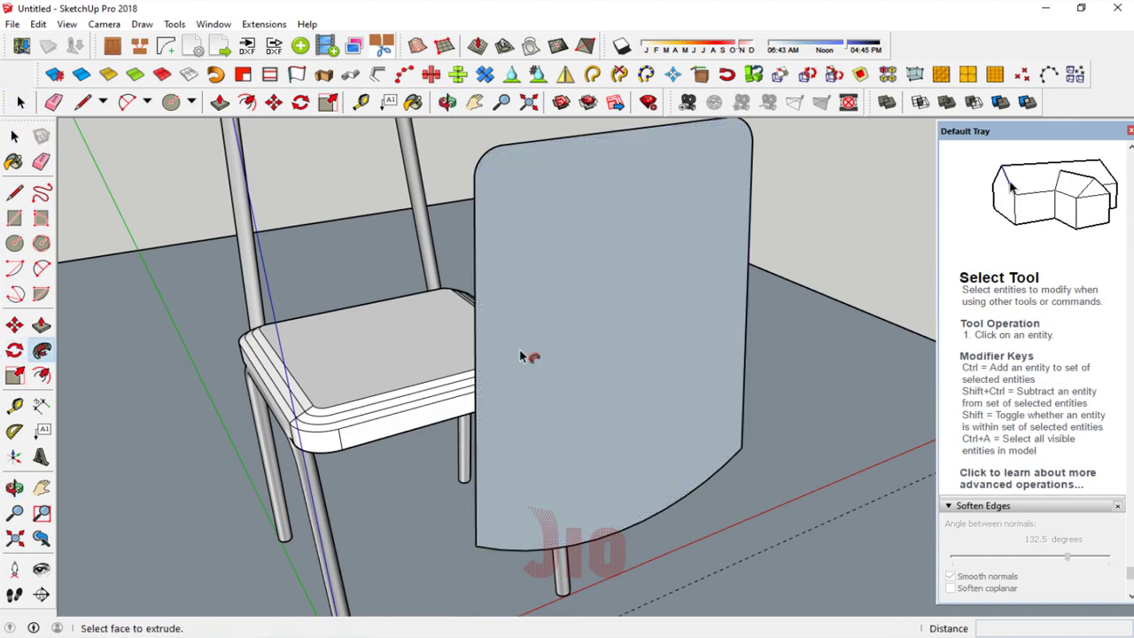
pyautogui.click(483, 321)
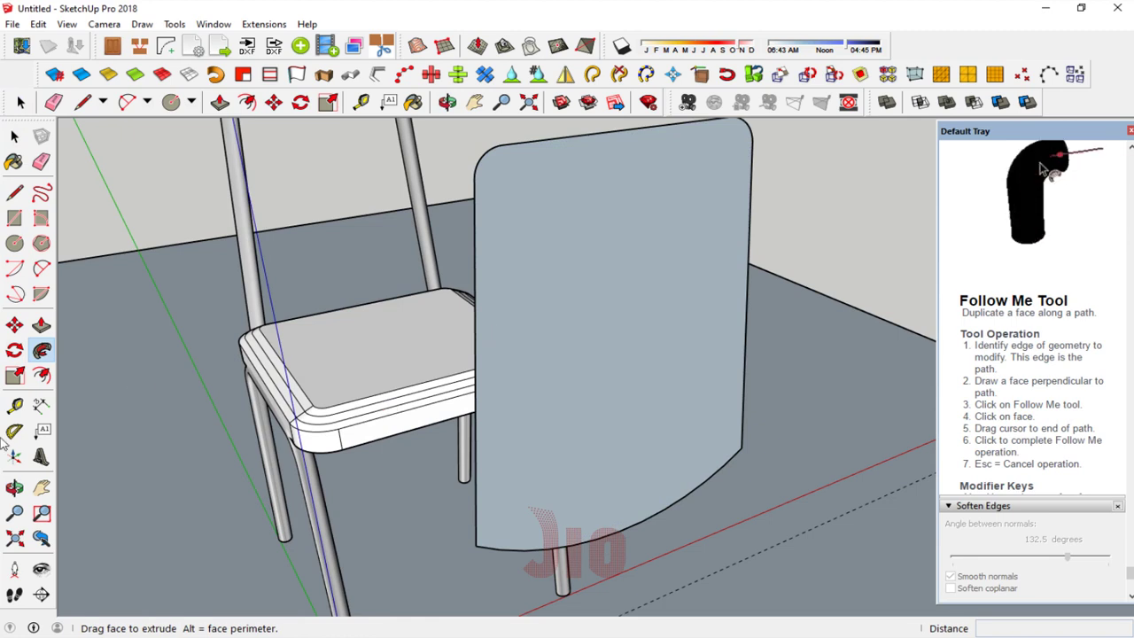
pyautogui.click(14, 488)
pyautogui.moveTo(567, 420)
pyautogui.mouseDown()
pyautogui.moveTo(464, 419)
pyautogui.moveTo(423, 398)
pyautogui.moveTo(177, 393)
pyautogui.moveTo(602, 298)
pyautogui.moveTo(395, 333)
pyautogui.mouseUp()
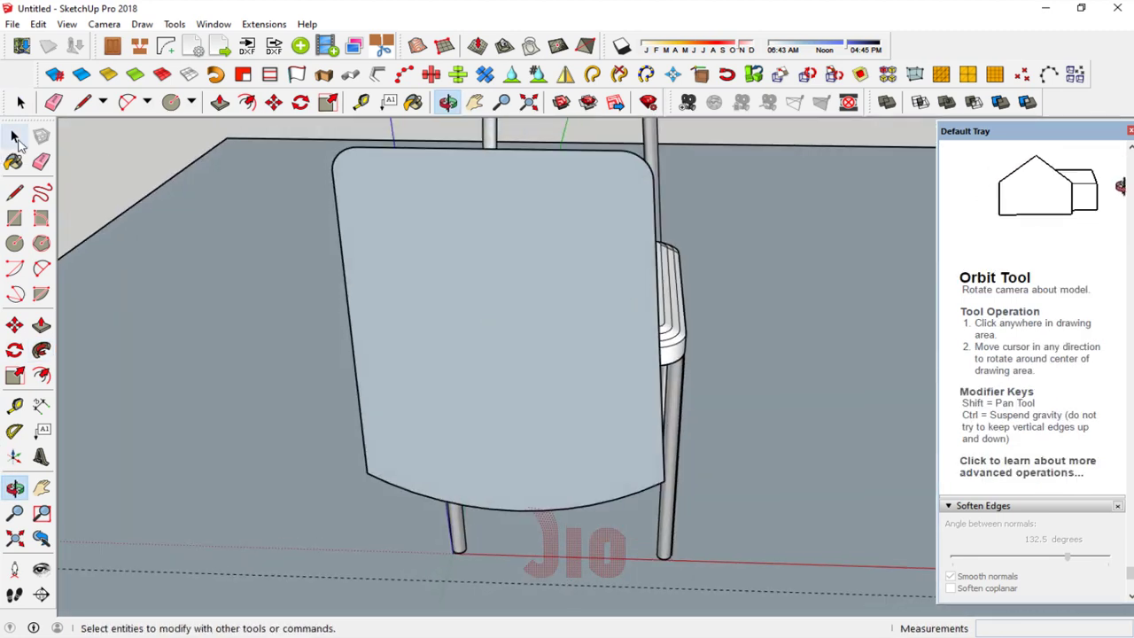
# Step: Retry Follow Me on the panel face, then begin an inward offset about 1.5 cm inside
pyautogui.click(15, 135)
pyautogui.click(381, 355)
pyautogui.click(42, 351)
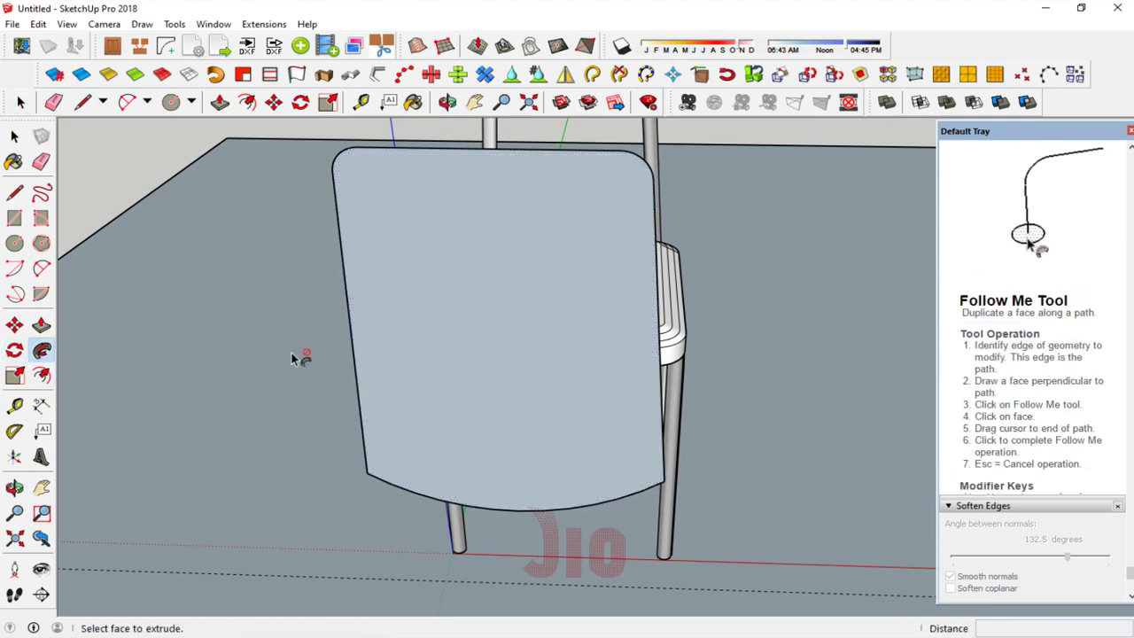
pyautogui.click(390, 354)
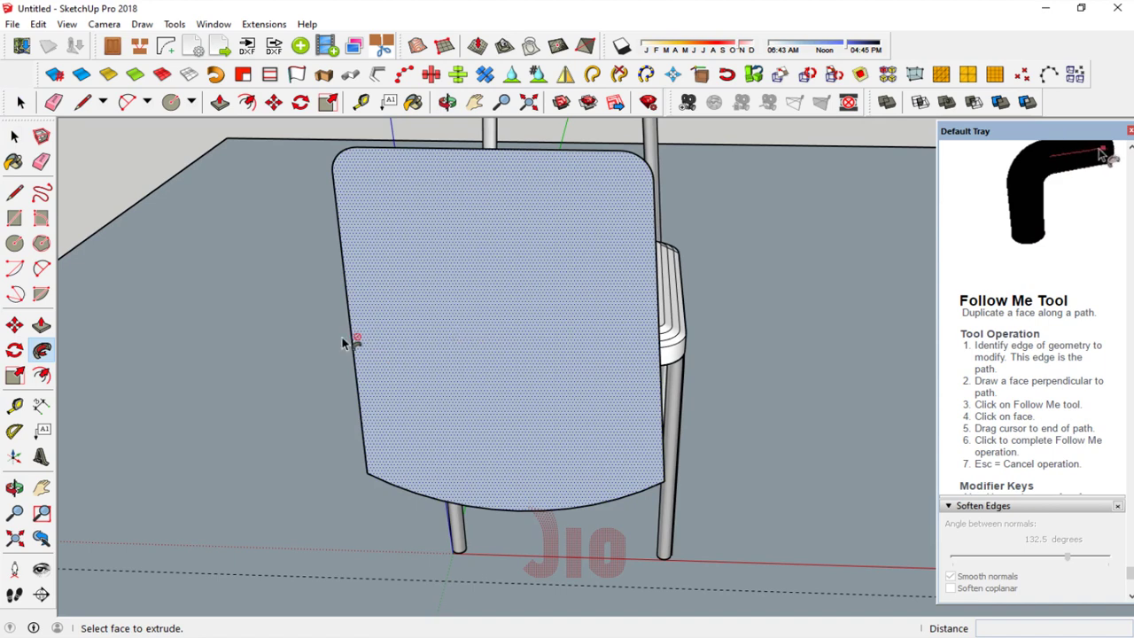
pyautogui.click(42, 375)
pyautogui.click(368, 348)
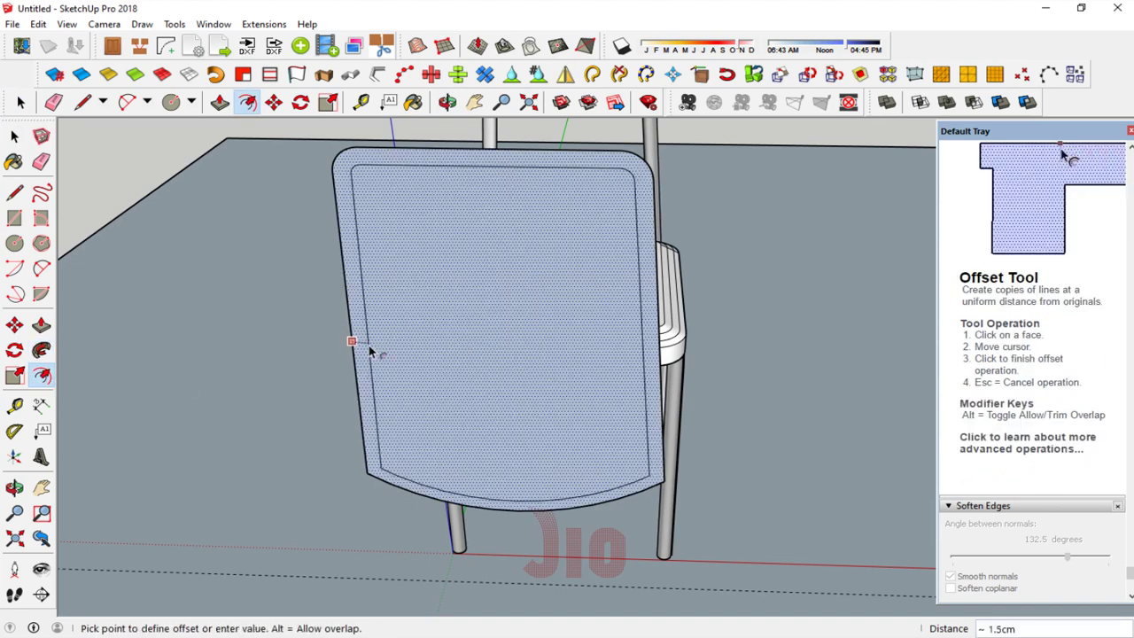
pyautogui.write('1')
# Step: Confirm a 1 cm inward offset rim and start pushing the inner panel face out about 3.7 cm
pyautogui.press('Return')
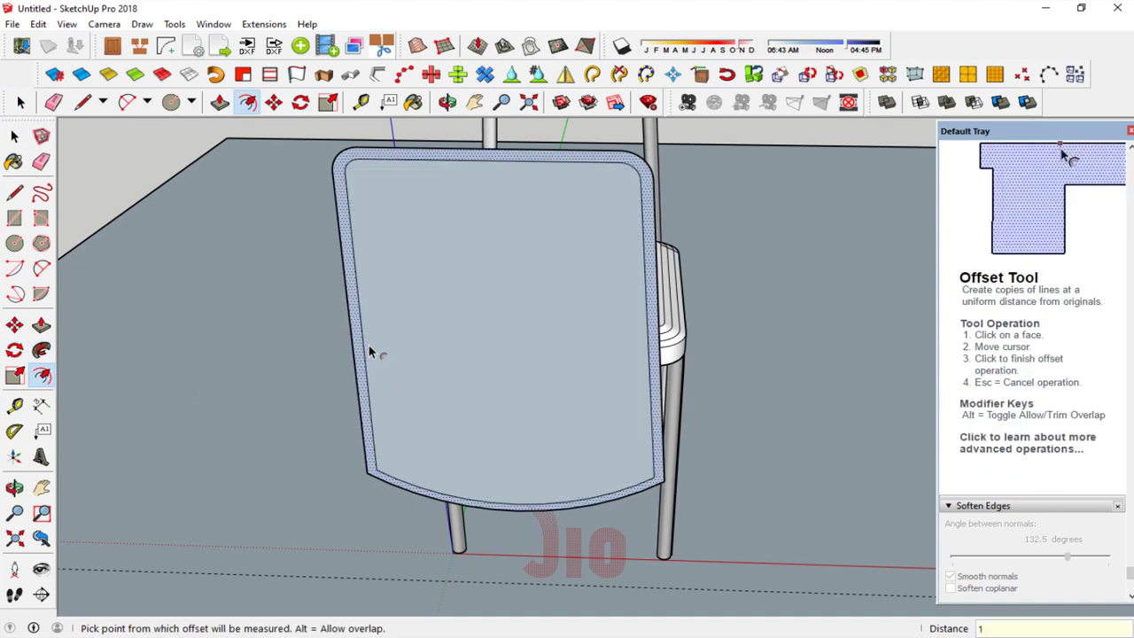
pyautogui.click(14, 136)
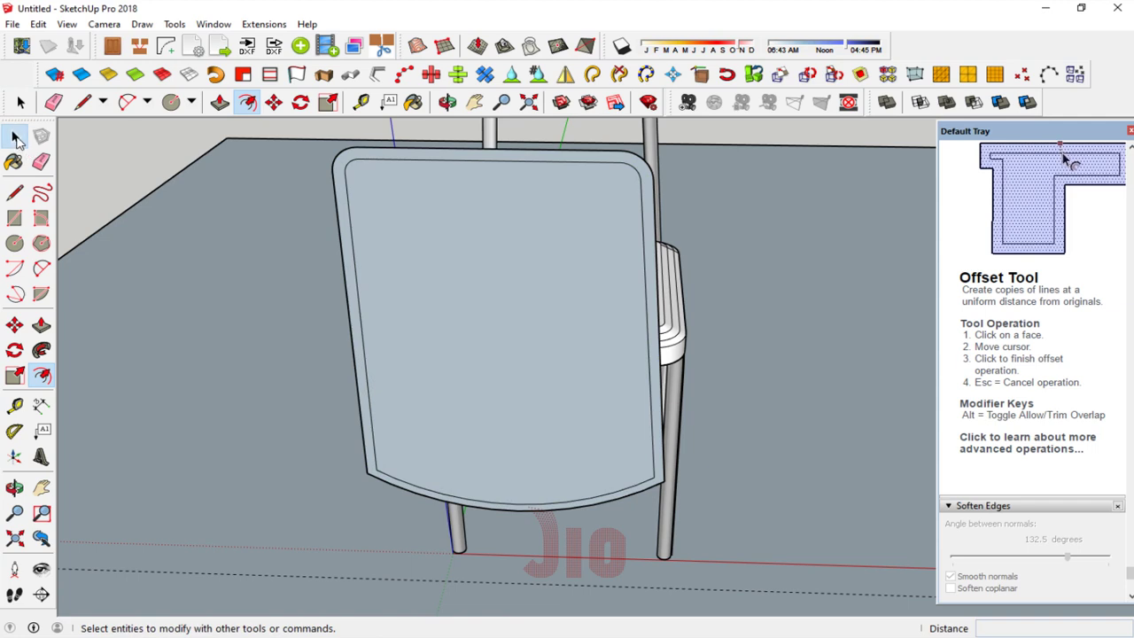
pyautogui.click(16, 488)
pyautogui.moveTo(623, 329); pyautogui.dragTo(642, 342)
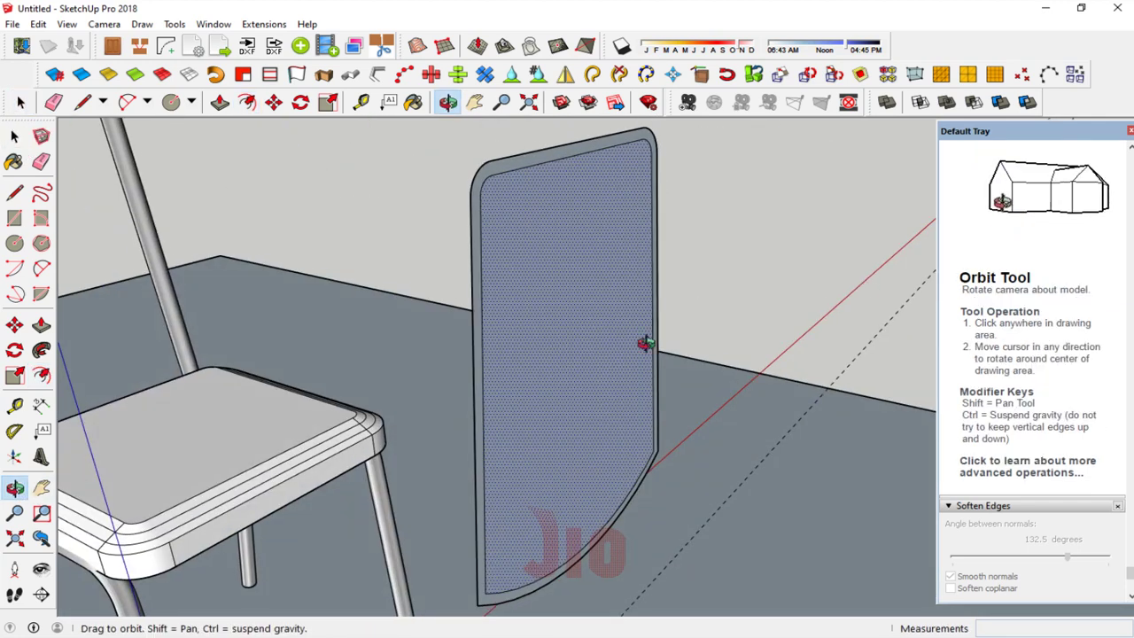
pyautogui.click(15, 326)
pyautogui.click(589, 296)
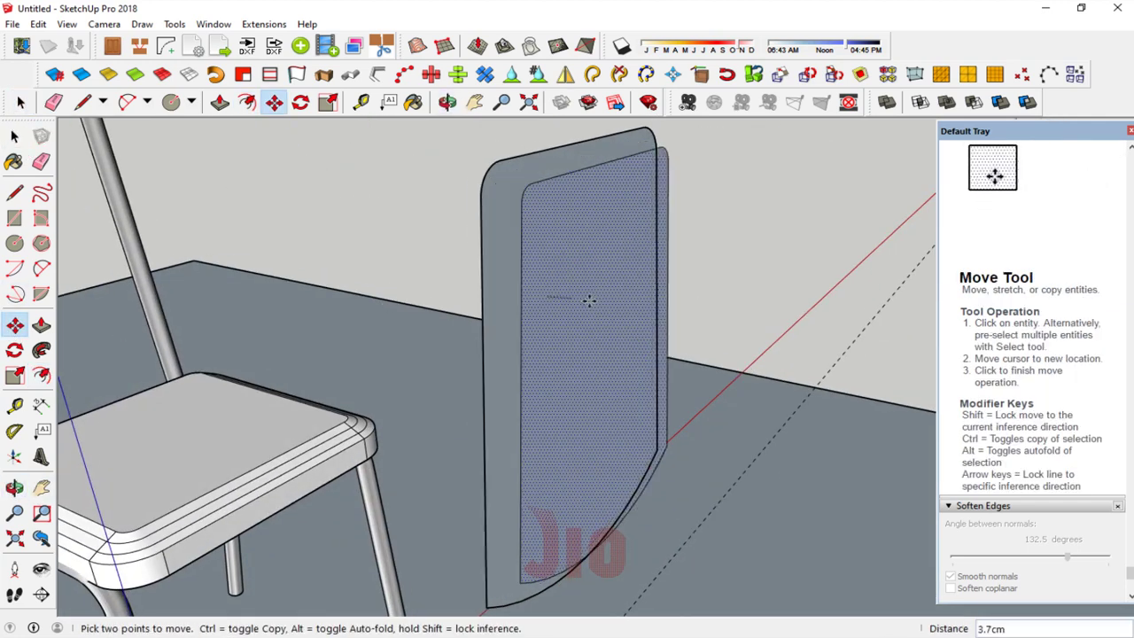
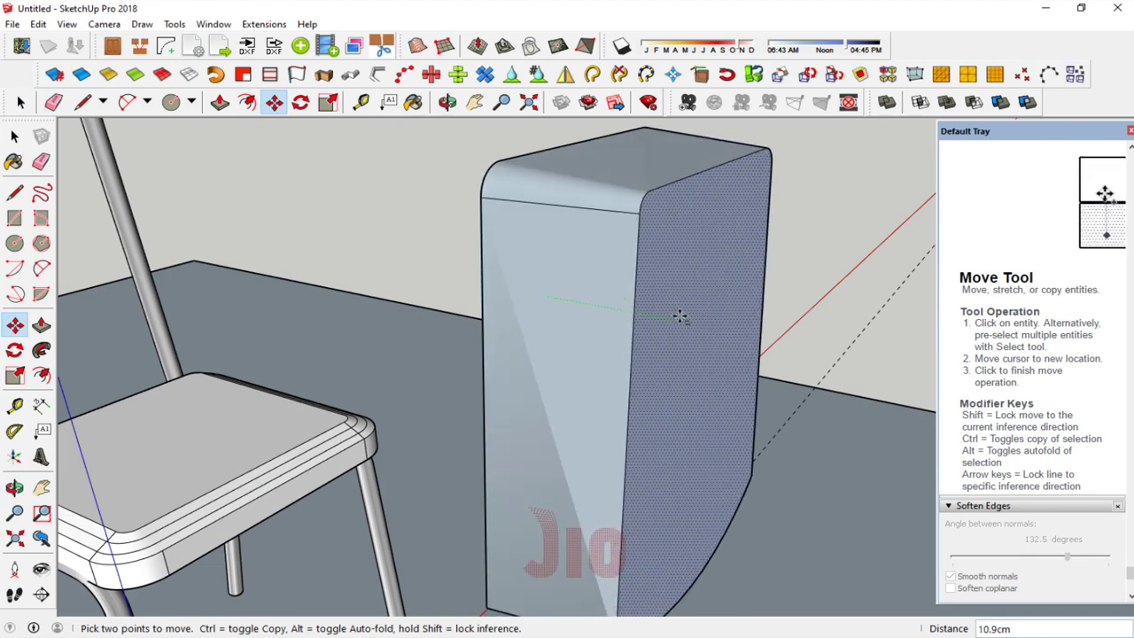
pyautogui.write('0.6')
# Step: Confirm the 0.6 backrest thickness and offset the front face's outline inward by 1
pyautogui.press('Return')
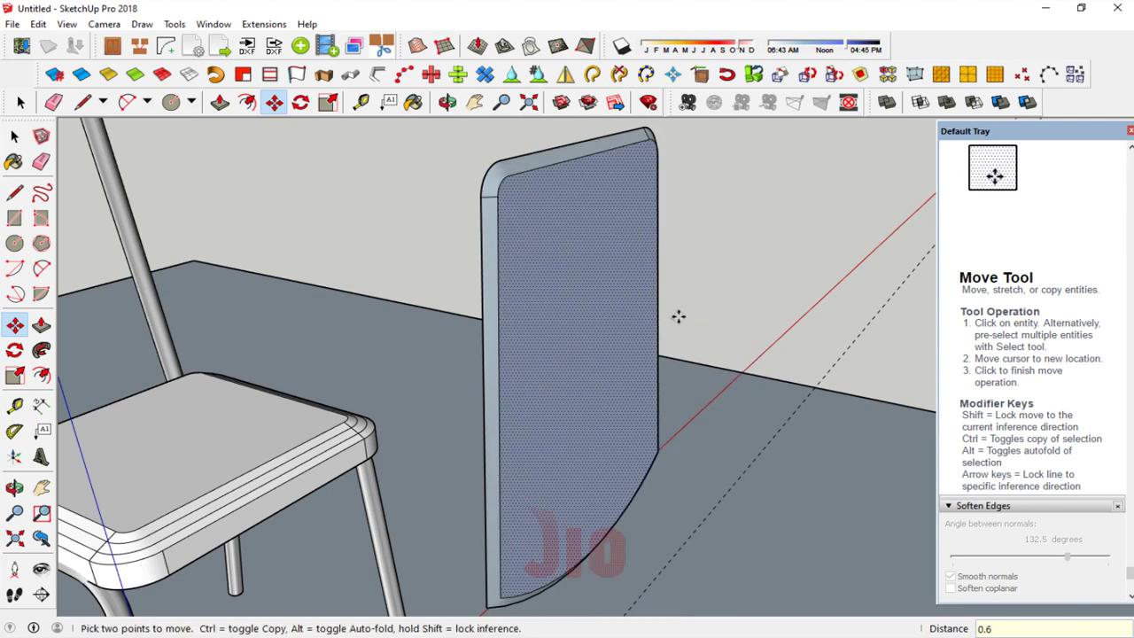
pyautogui.press('f')
pyautogui.click(518, 352)
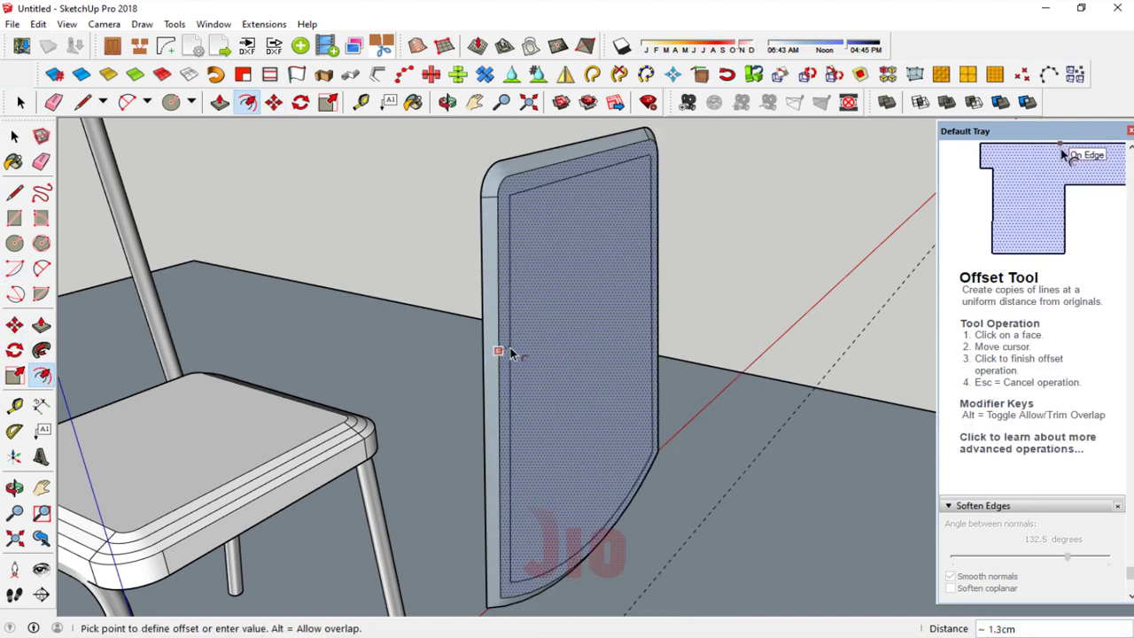
pyautogui.write('1.')
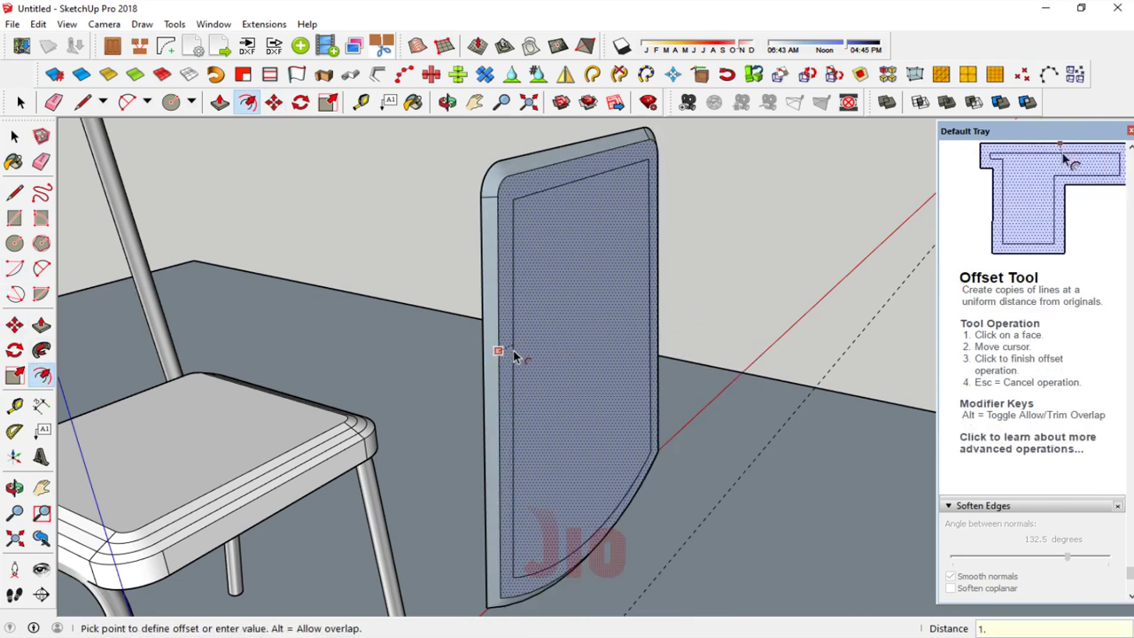
pyautogui.press('BackSpace')
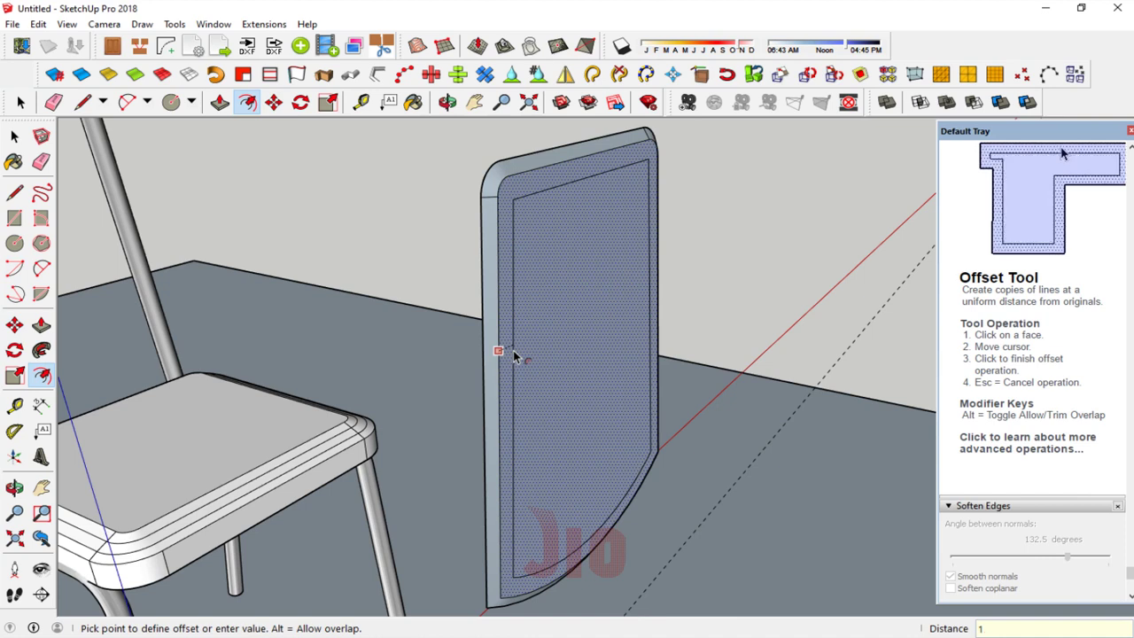
pyautogui.press('Return')
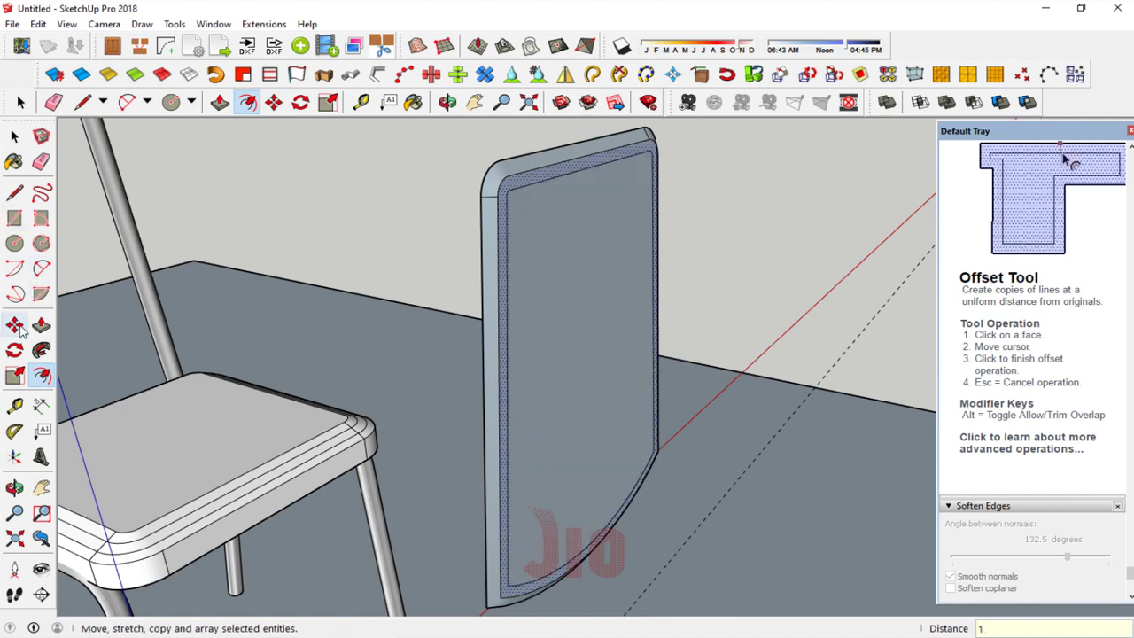
# Step: Move the inset inner face of the backrest outward to form the first rim
pyautogui.click(19, 328)
pyautogui.press('space')
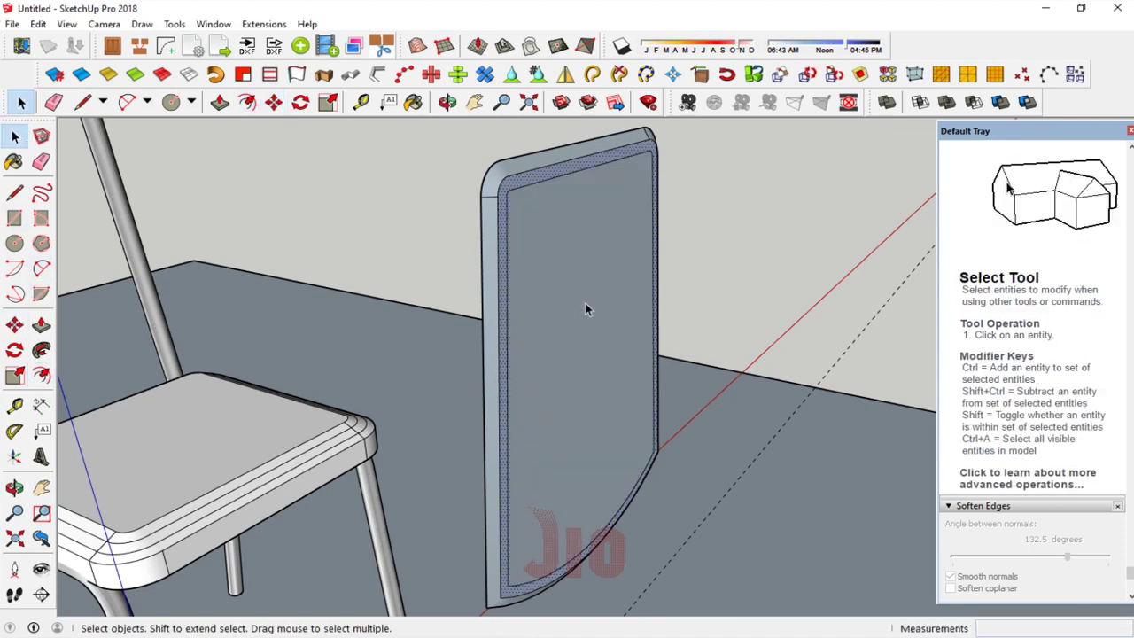
pyautogui.click(560, 312)
pyautogui.click(15, 325)
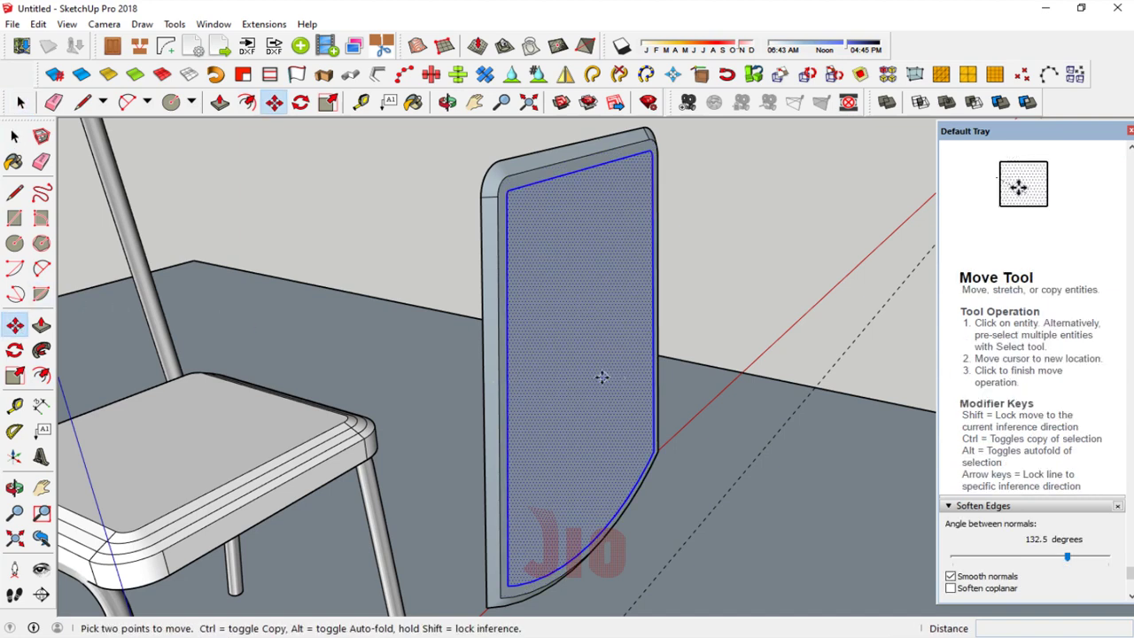
pyautogui.click(564, 379)
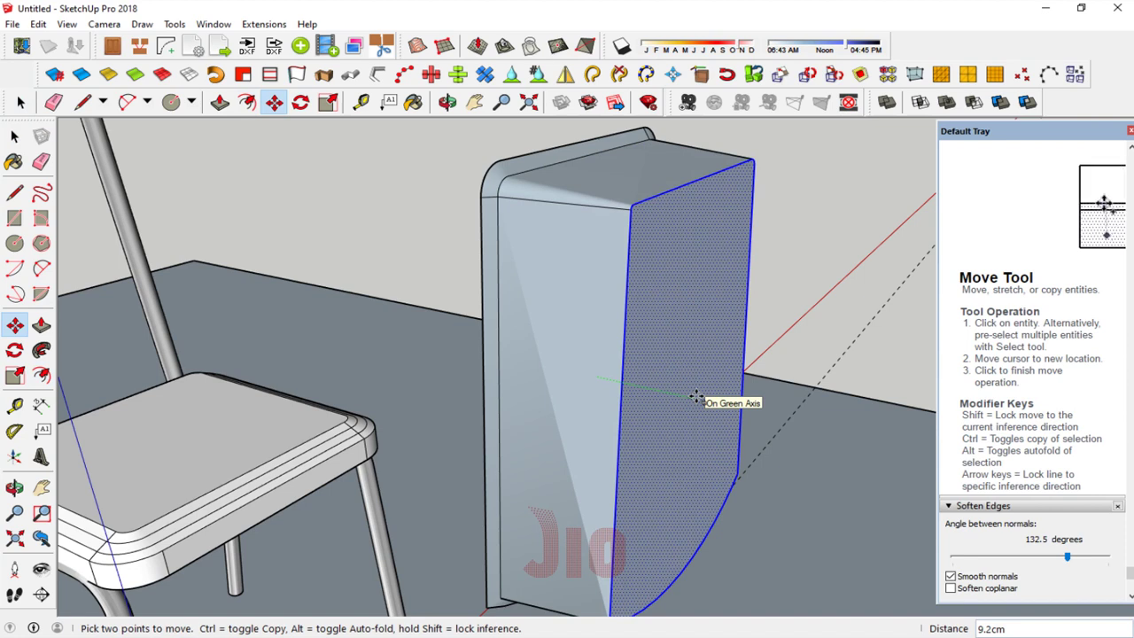
pyautogui.write('0.6')
pyautogui.press('Return')
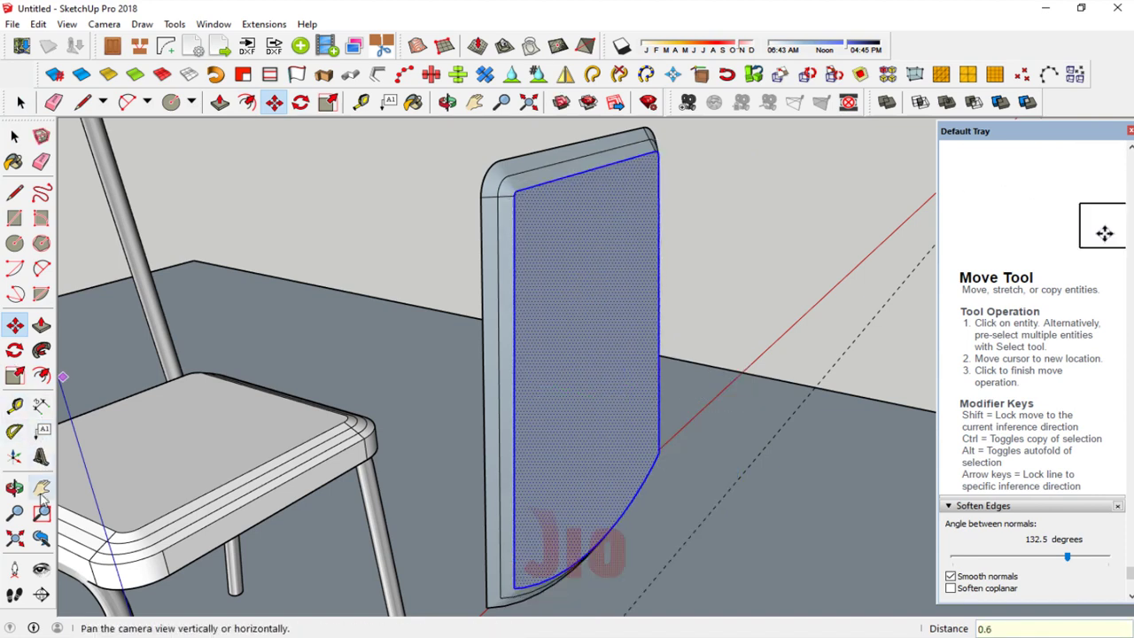
# Step: Offset the face by 1 again and move the new innermost face outward for a second rim
pyautogui.click(41, 375)
pyautogui.click(521, 342)
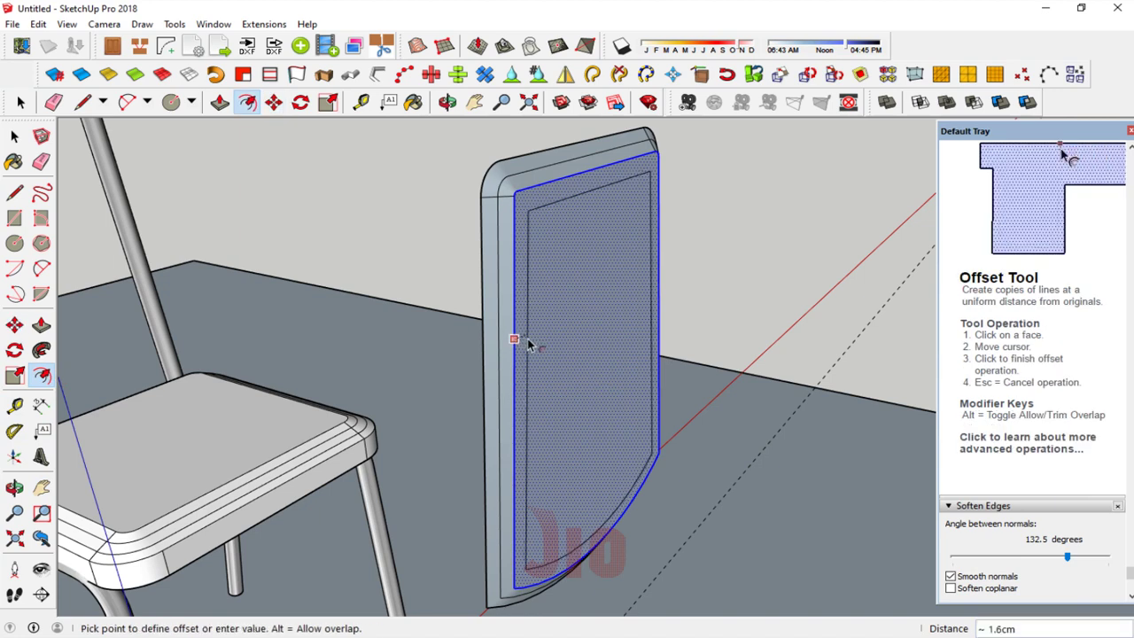
pyautogui.press('Return')
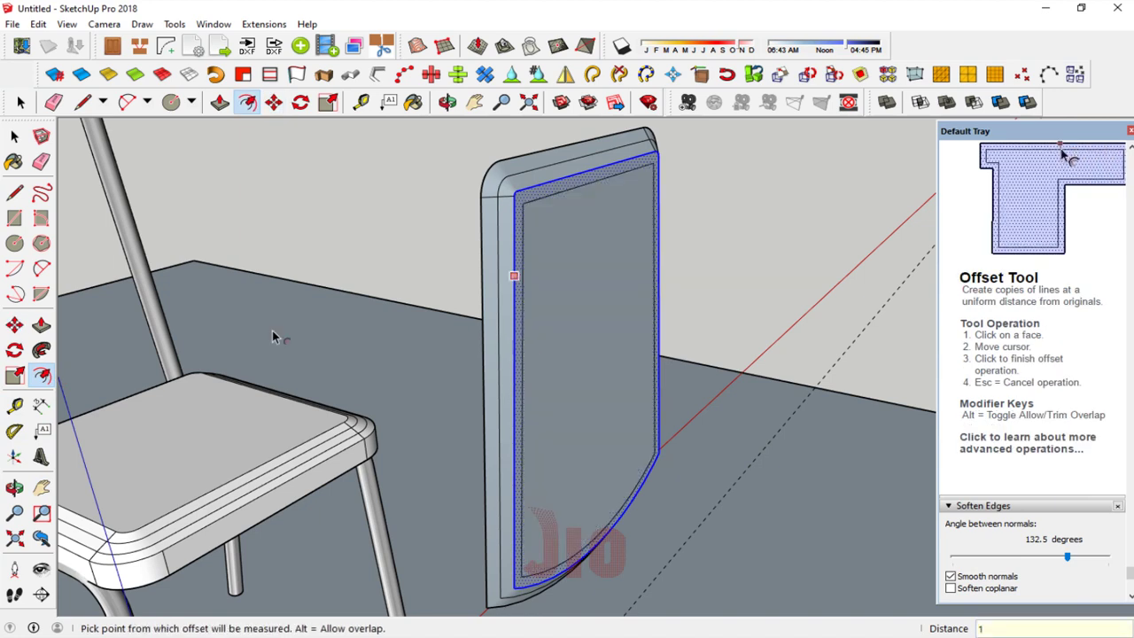
pyautogui.click(15, 136)
pyautogui.click(579, 324)
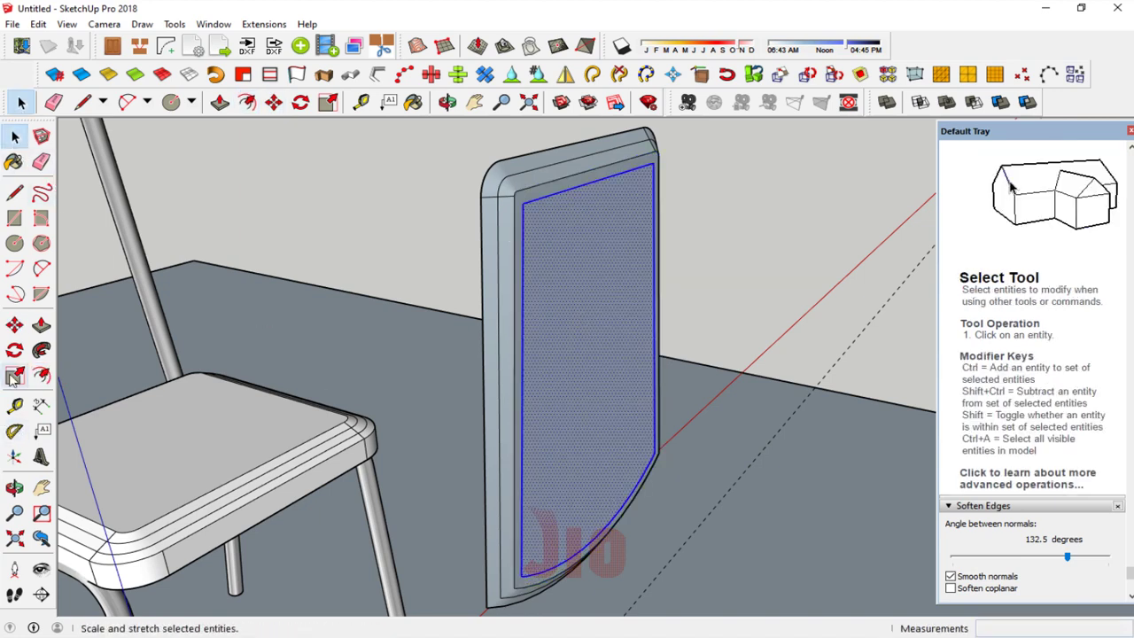
pyautogui.click(15, 325)
pyautogui.click(591, 386)
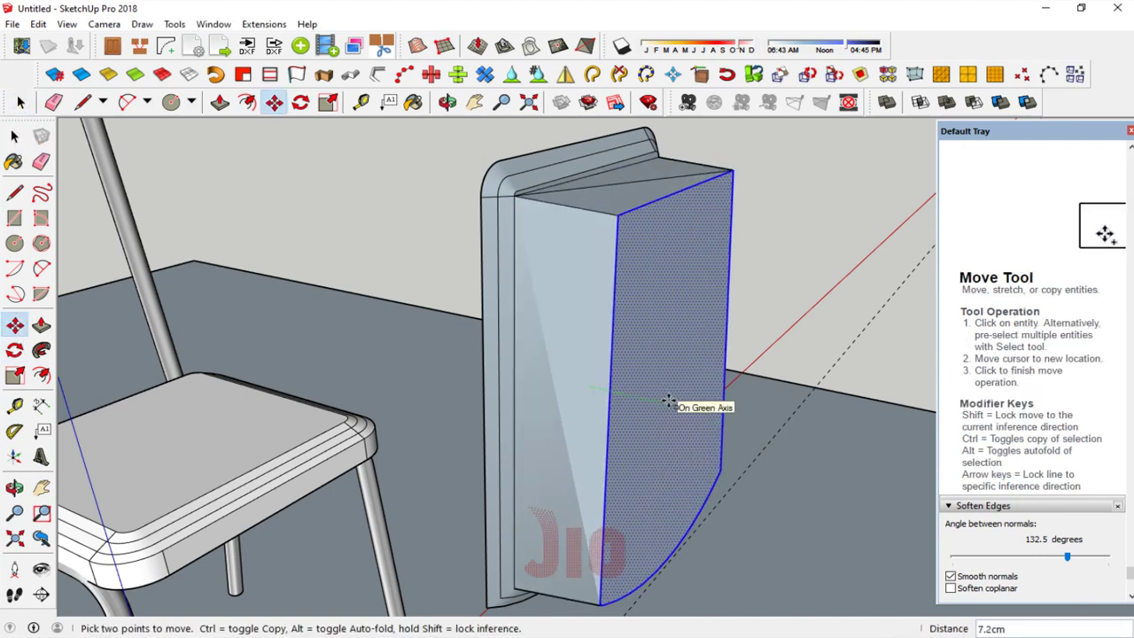
pyautogui.press('Return')
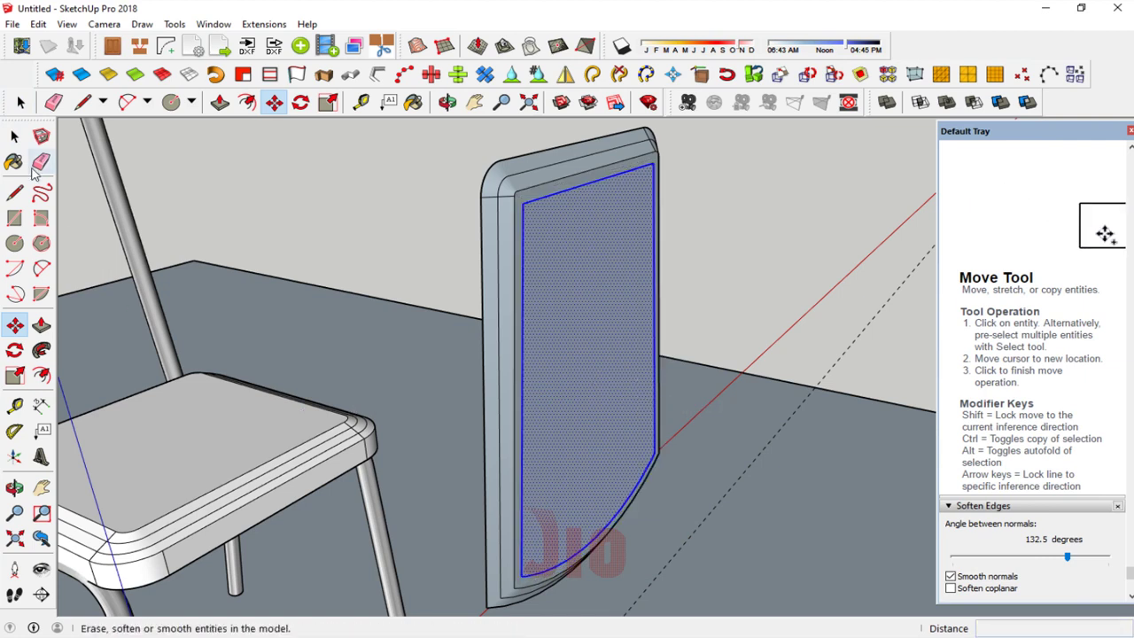
pyautogui.click(14, 135)
# Step: Draw a vertical line splitting the backrest face top to bottom, then delete it
pyautogui.tripleClick(562, 304)
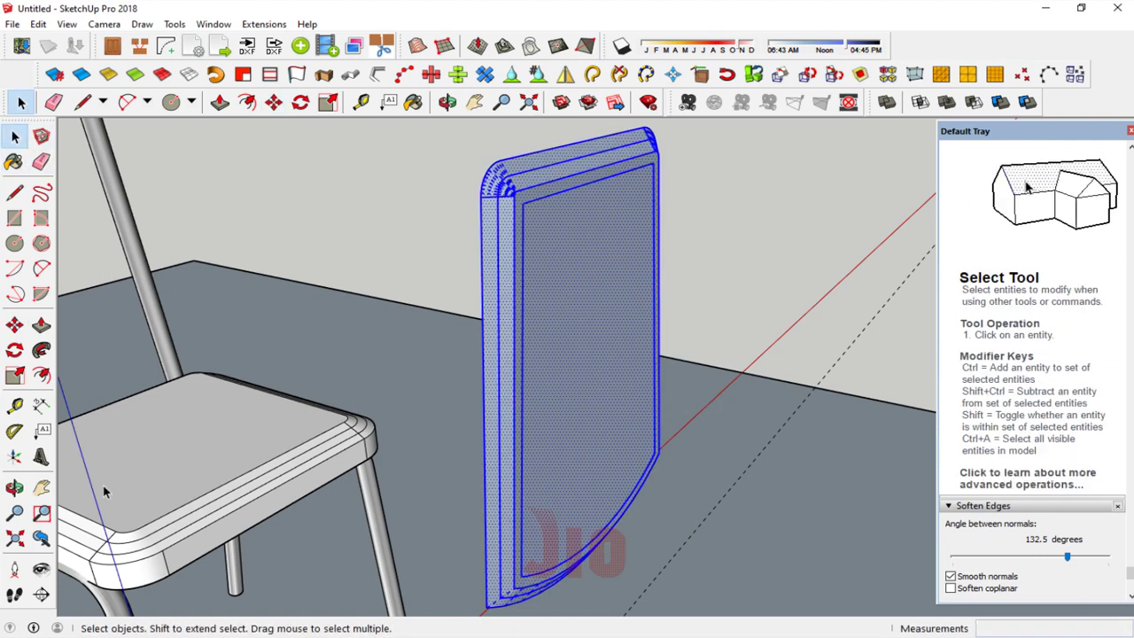
pyautogui.click(14, 487)
pyautogui.moveTo(532, 399); pyautogui.dragTo(816, 343)
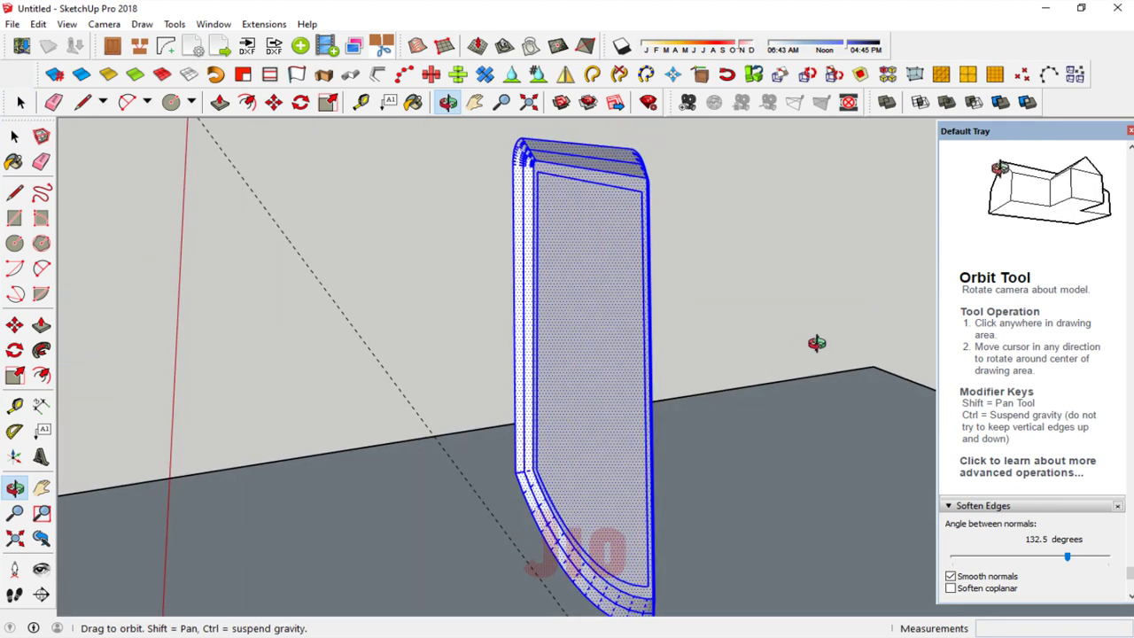
pyautogui.click(14, 193)
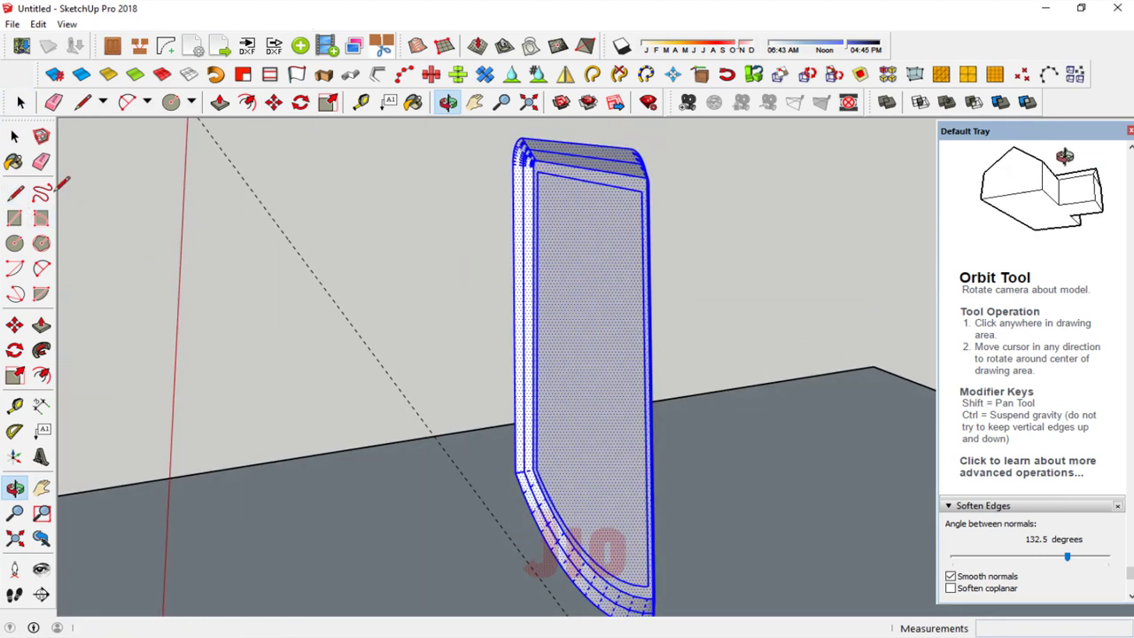
pyautogui.click(568, 142)
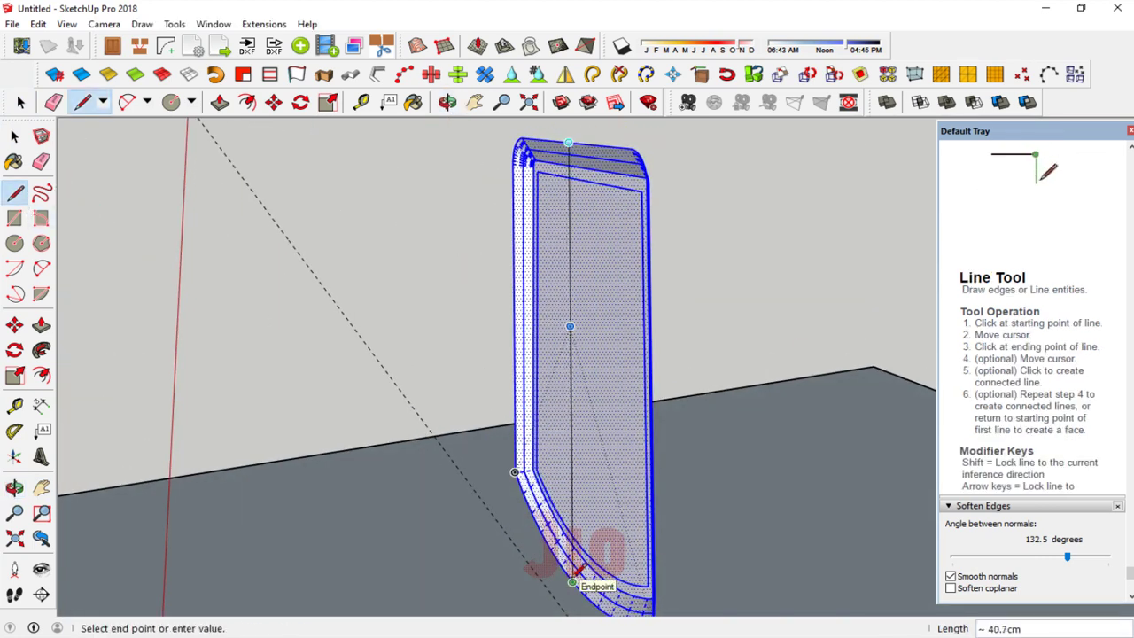
pyautogui.click(573, 582)
pyautogui.click(14, 135)
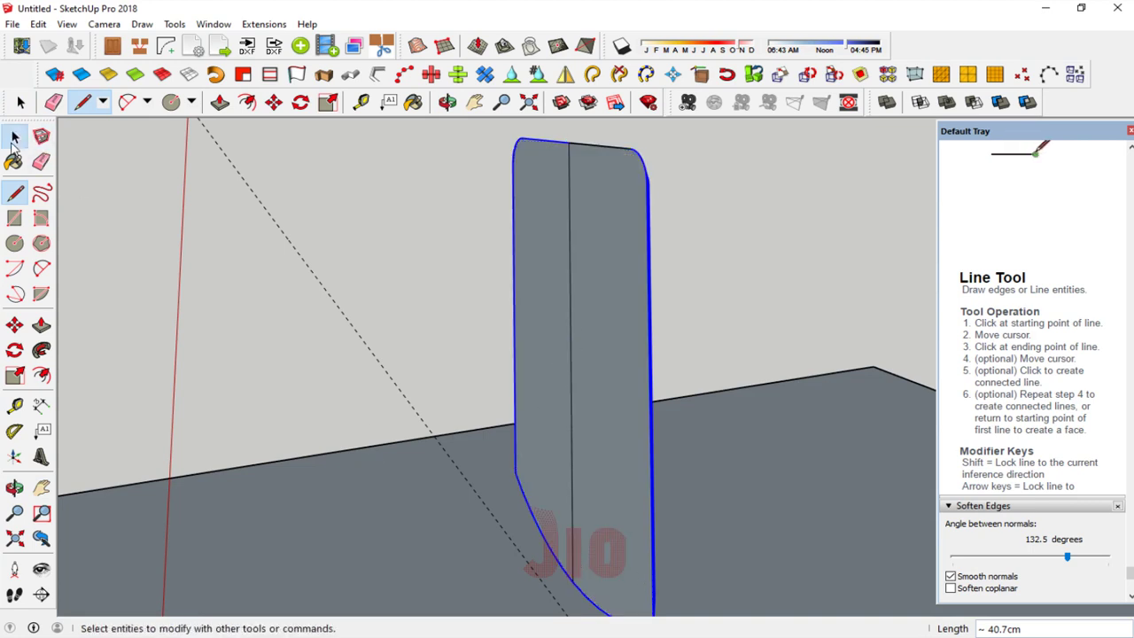
pyautogui.click(571, 341)
pyautogui.press('Delete')
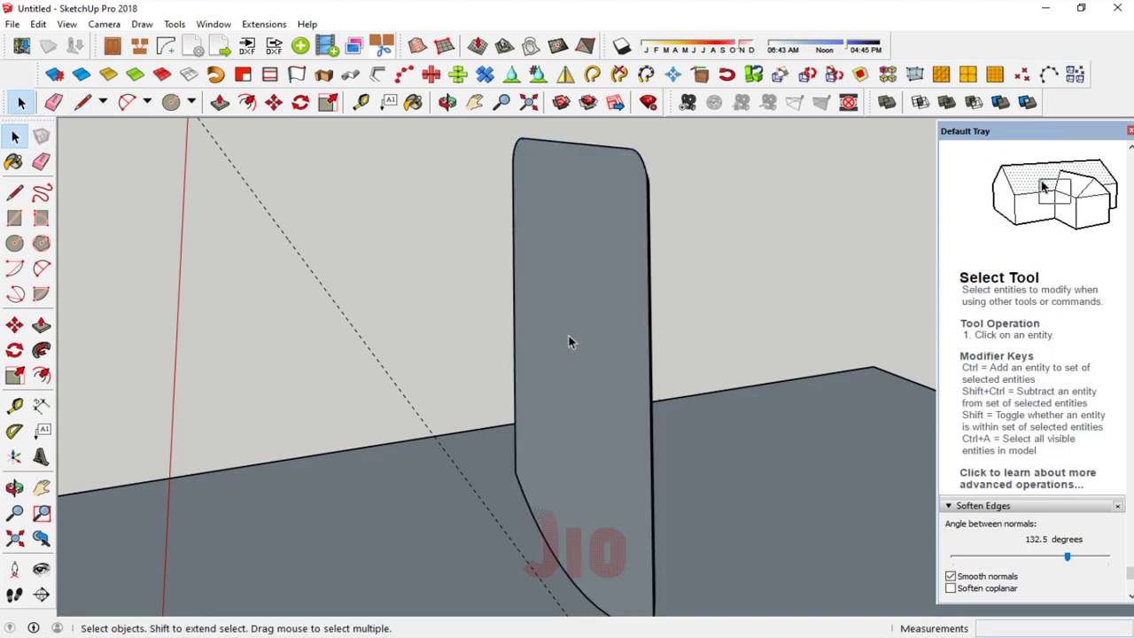
# Step: Push the back panel's face in by 2 cm
pyautogui.scroll(-2, 597, 349)
pyautogui.click(14, 489)
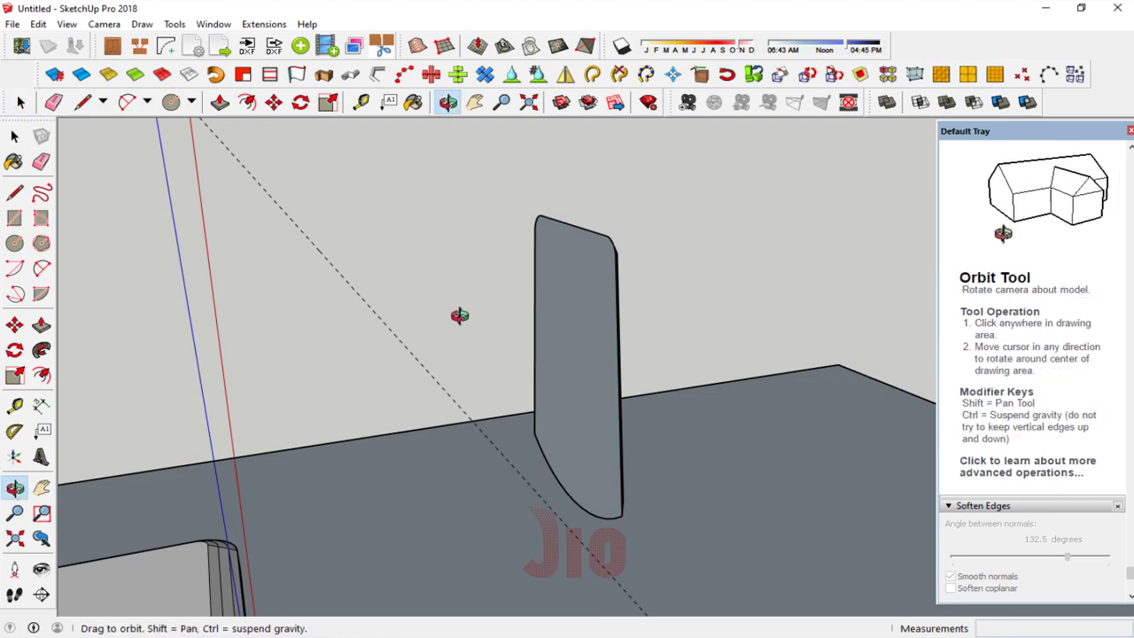
pyautogui.press('p')
pyautogui.click(590, 332)
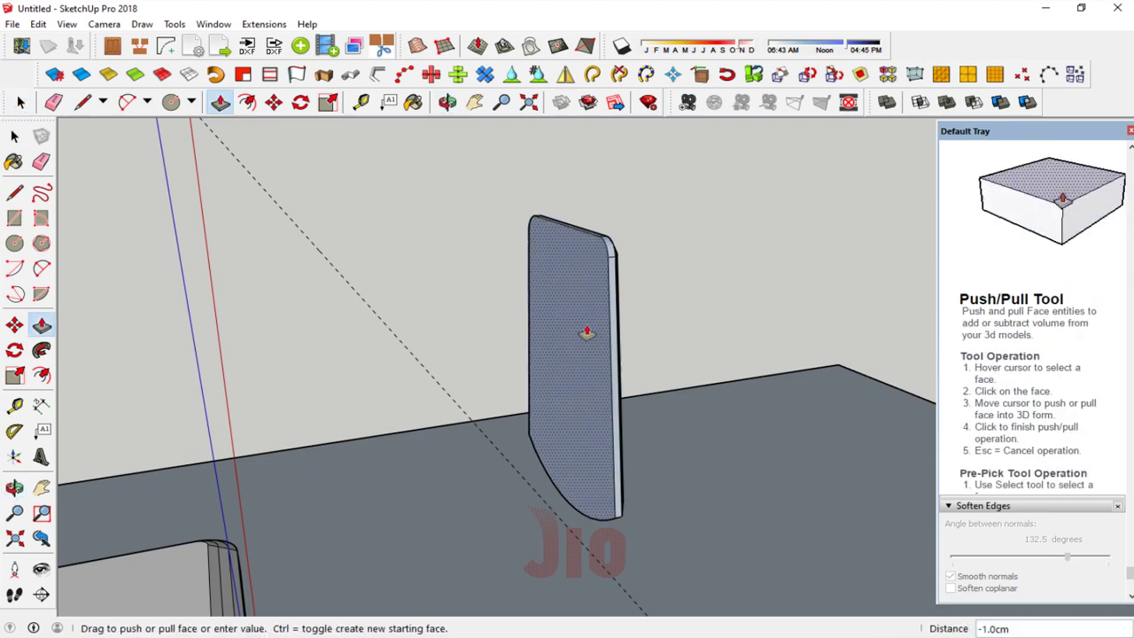
pyautogui.click(582, 329)
pyautogui.scroll(-2, 405, 375)
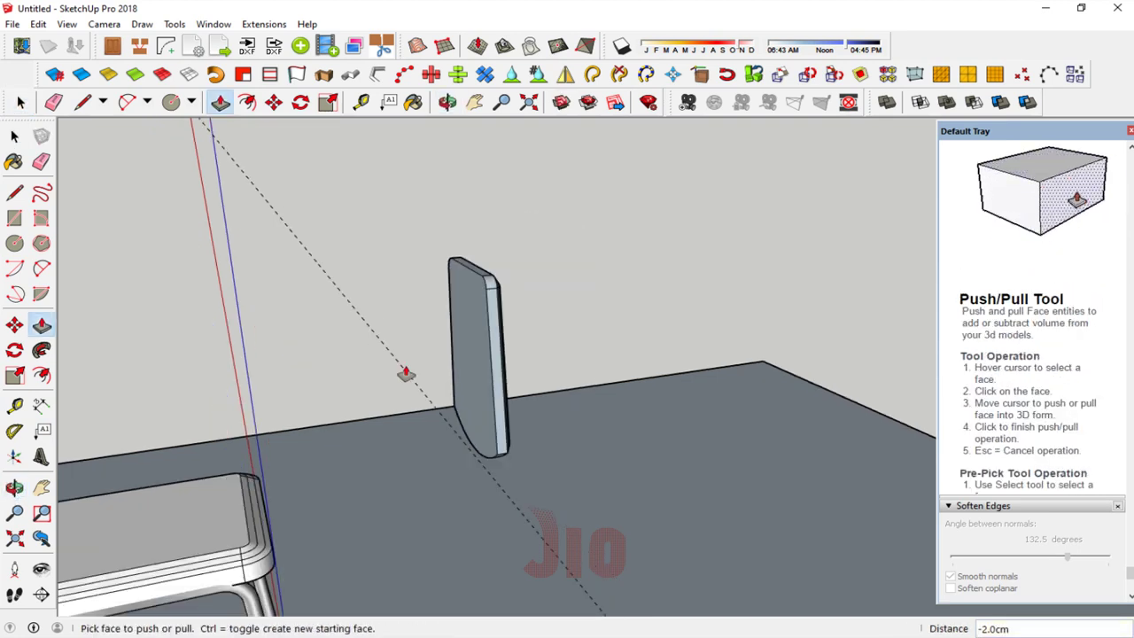
pyautogui.scroll(2, 511, 375)
pyautogui.scroll(1, 512, 375)
# Step: Orbit the view around to bring the chair into view beside the back panel
pyautogui.click(14, 487)
pyautogui.moveTo(367, 425)
pyautogui.mouseDown()
pyautogui.moveTo(298, 367)
pyautogui.moveTo(452, 383)
pyautogui.mouseUp()
pyautogui.moveTo(529, 409)
pyautogui.mouseDown()
pyautogui.moveTo(398, 413)
pyautogui.moveTo(451, 417)
pyautogui.moveTo(625, 334)
pyautogui.mouseUp()
pyautogui.press('space')
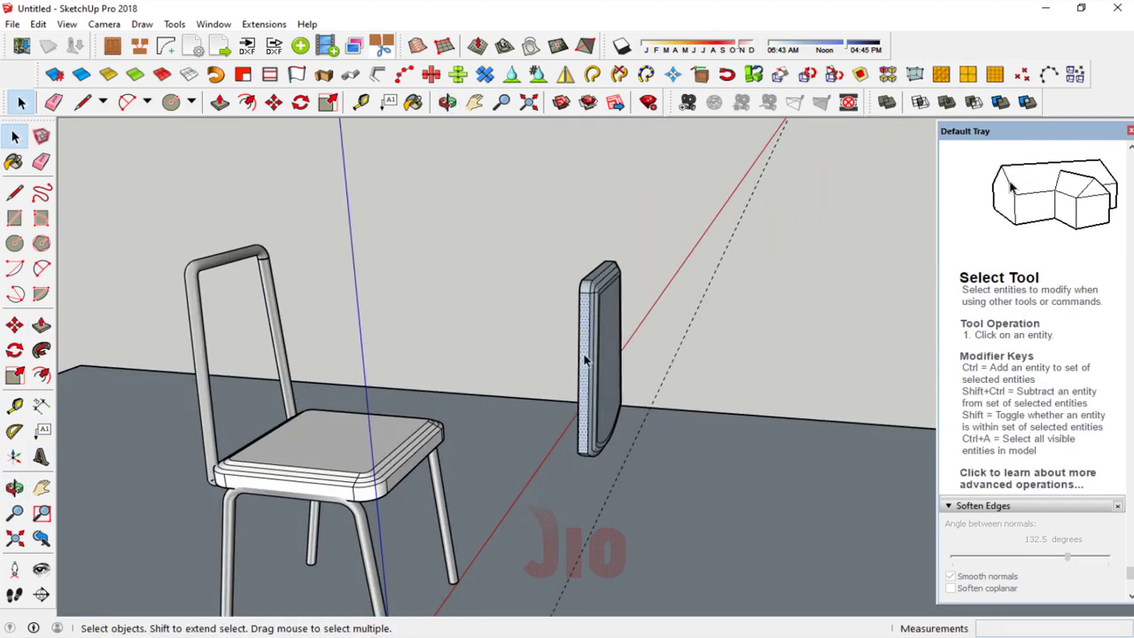
# Step: Move the back panel between the chair's rear posts, nudging it along the green axis
pyautogui.click(585, 359)
pyautogui.click(14, 325)
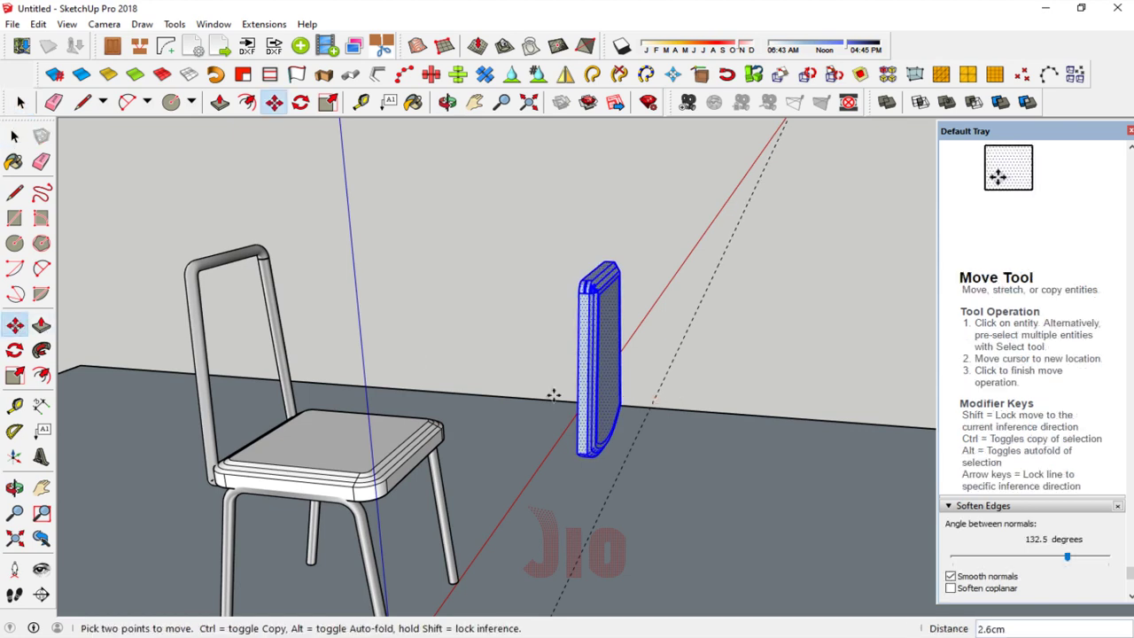
pyautogui.click(202, 360)
pyautogui.scroll(2, 202, 359)
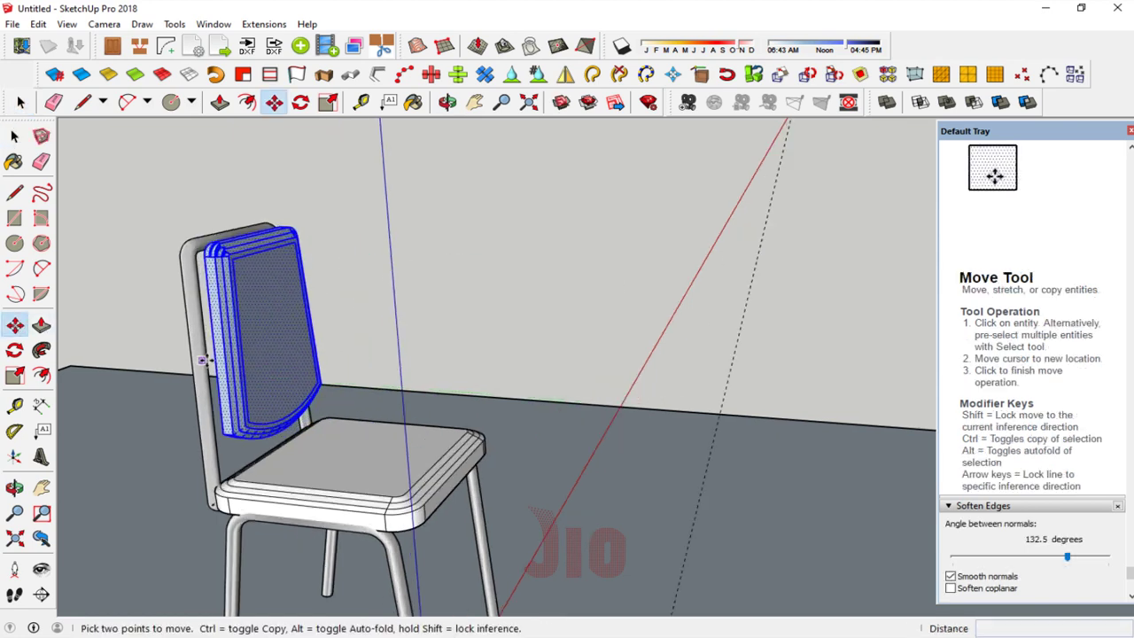
pyautogui.scroll(2, 202, 360)
pyautogui.click(270, 363)
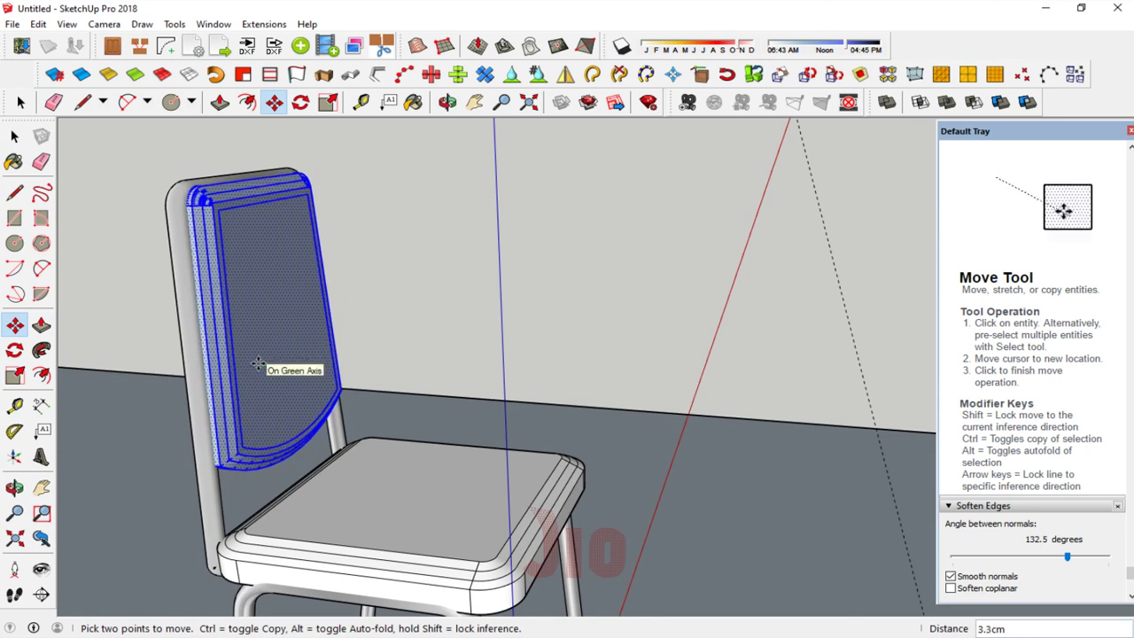
pyautogui.click(257, 363)
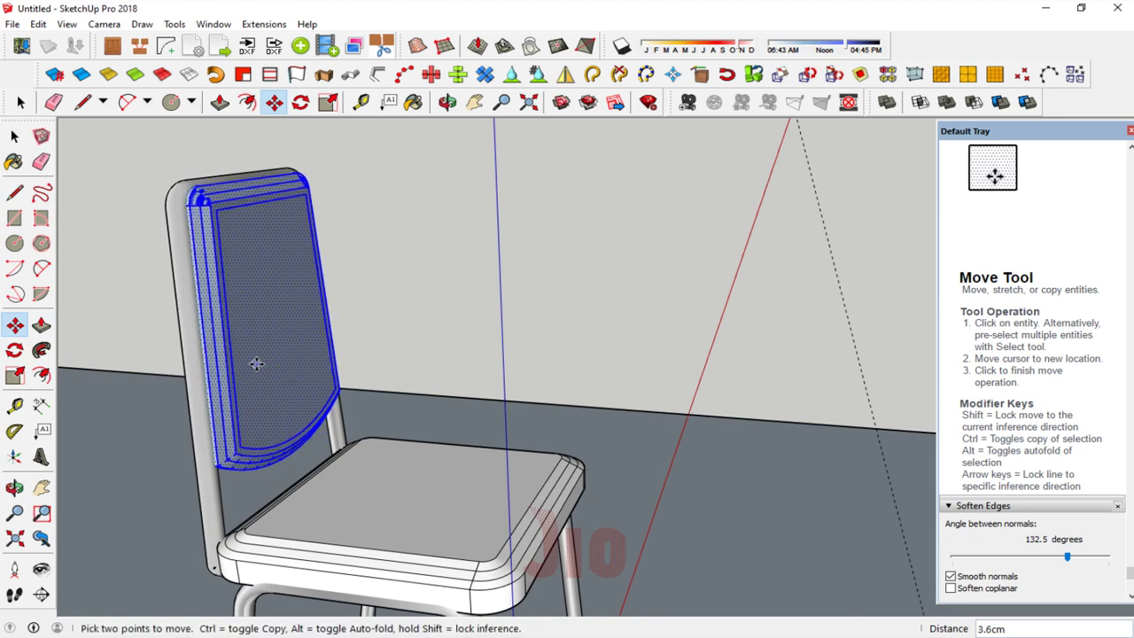
pyautogui.click(14, 487)
pyautogui.moveTo(589, 410)
pyautogui.mouseDown()
pyautogui.moveTo(242, 393)
pyautogui.moveTo(629, 380)
pyautogui.moveTo(393, 293)
pyautogui.moveTo(455, 372)
pyautogui.mouseUp()
# Step: Apply Soften/Smooth Edges to the seat group
pyautogui.scroll(3, 443, 379)
pyautogui.scroll(2, 488, 380)
pyautogui.scroll(1, 544, 387)
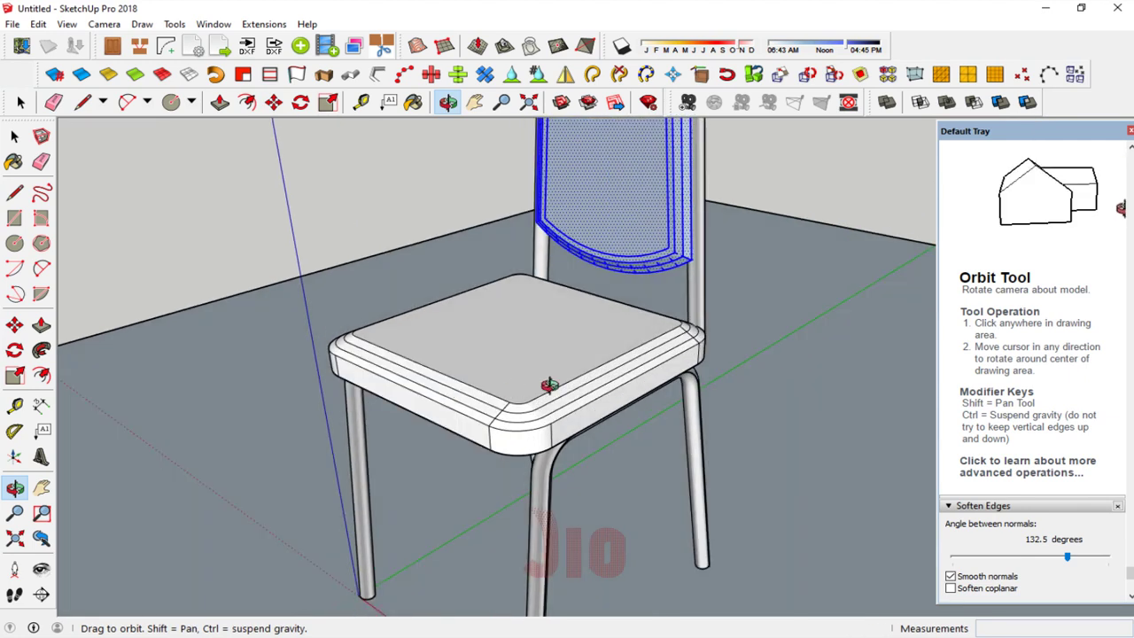
pyautogui.moveTo(544, 387); pyautogui.dragTo(125, 228)
pyautogui.click(14, 136)
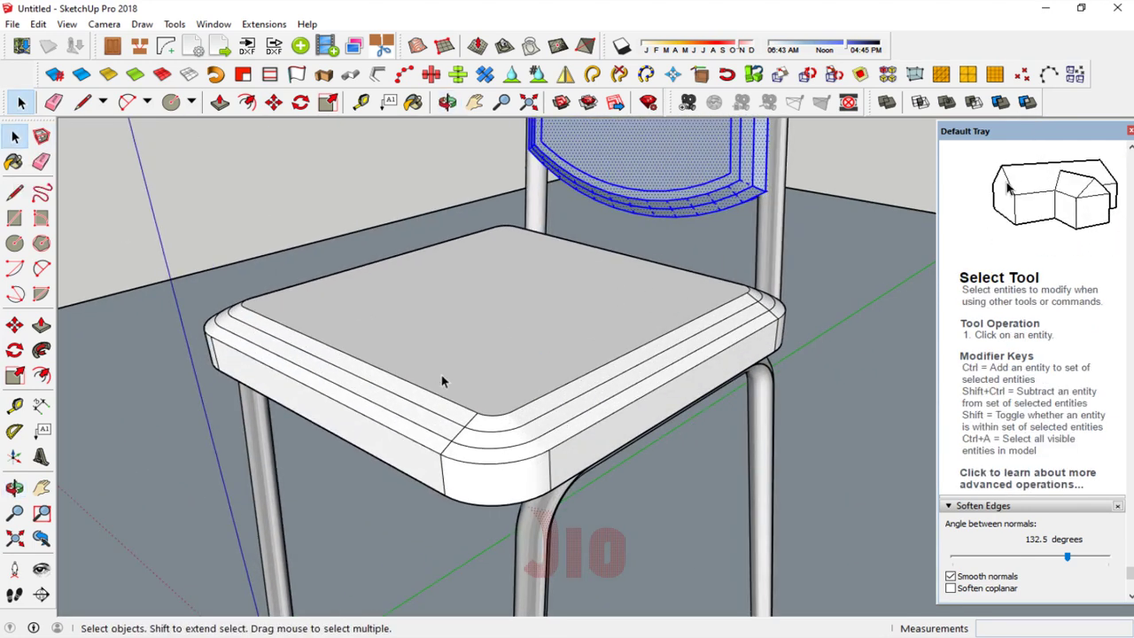
pyautogui.click(546, 377)
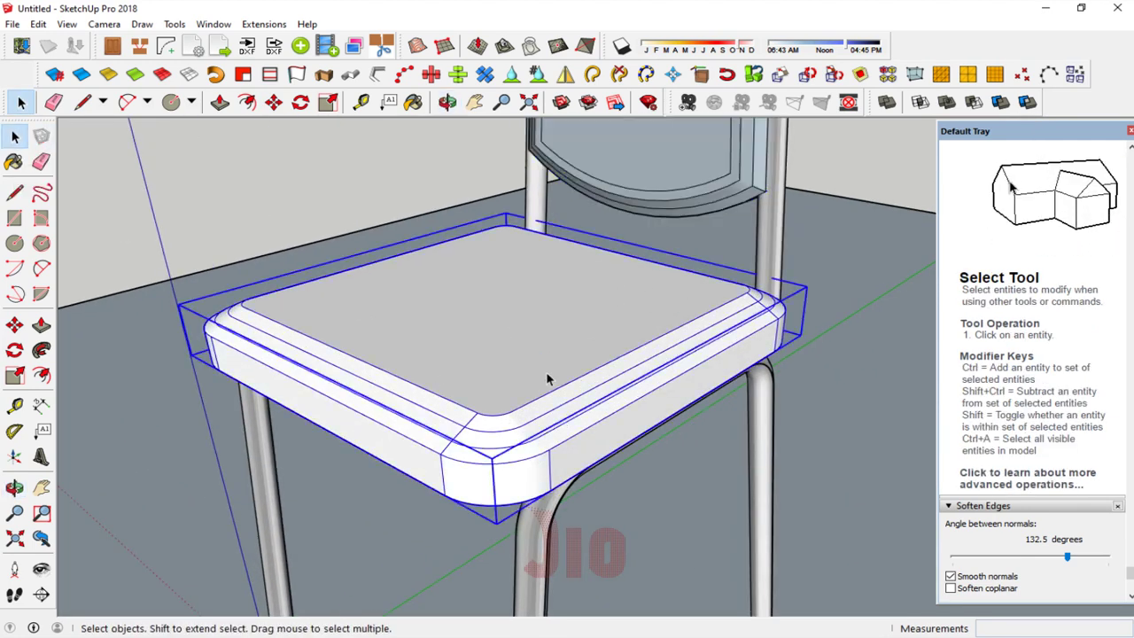
pyautogui.rightClick(482, 362)
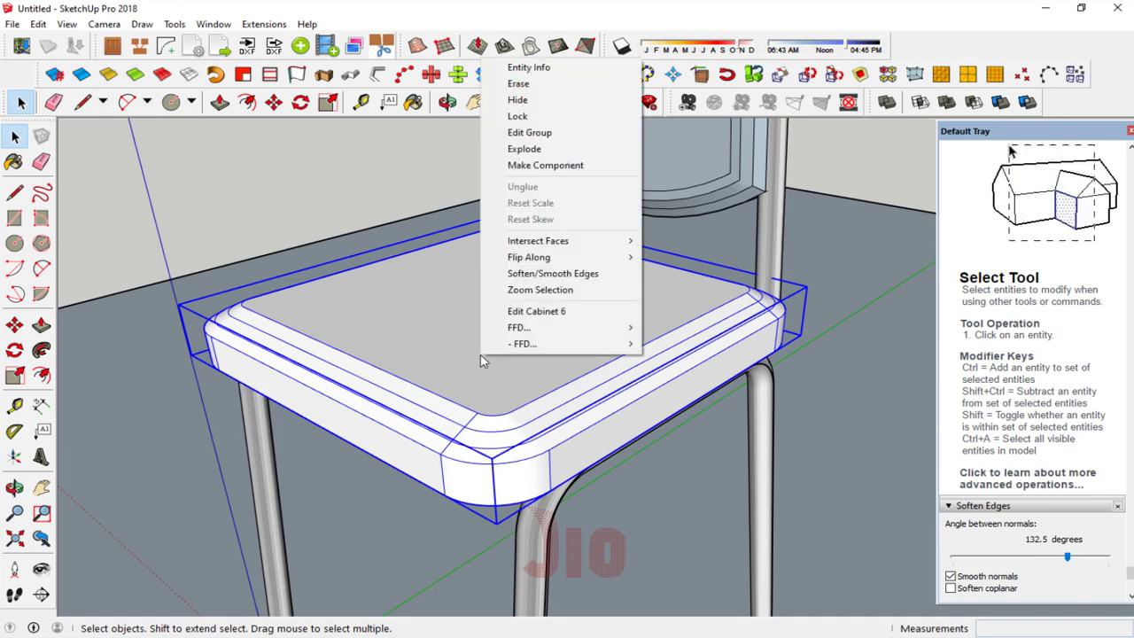
pyautogui.click(558, 275)
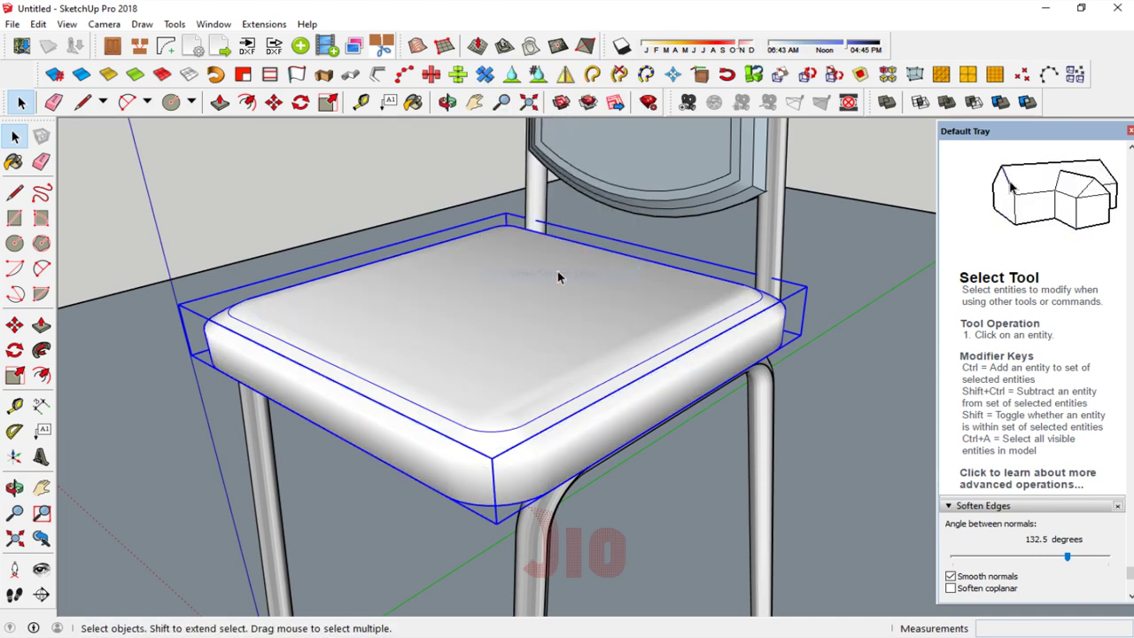
# Step: Open the seat group, select some edges and delete them, then undo the deletion
pyautogui.click(15, 487)
pyautogui.moveTo(355, 342)
pyautogui.mouseDown()
pyautogui.moveTo(414, 376)
pyautogui.moveTo(101, 169)
pyautogui.mouseUp()
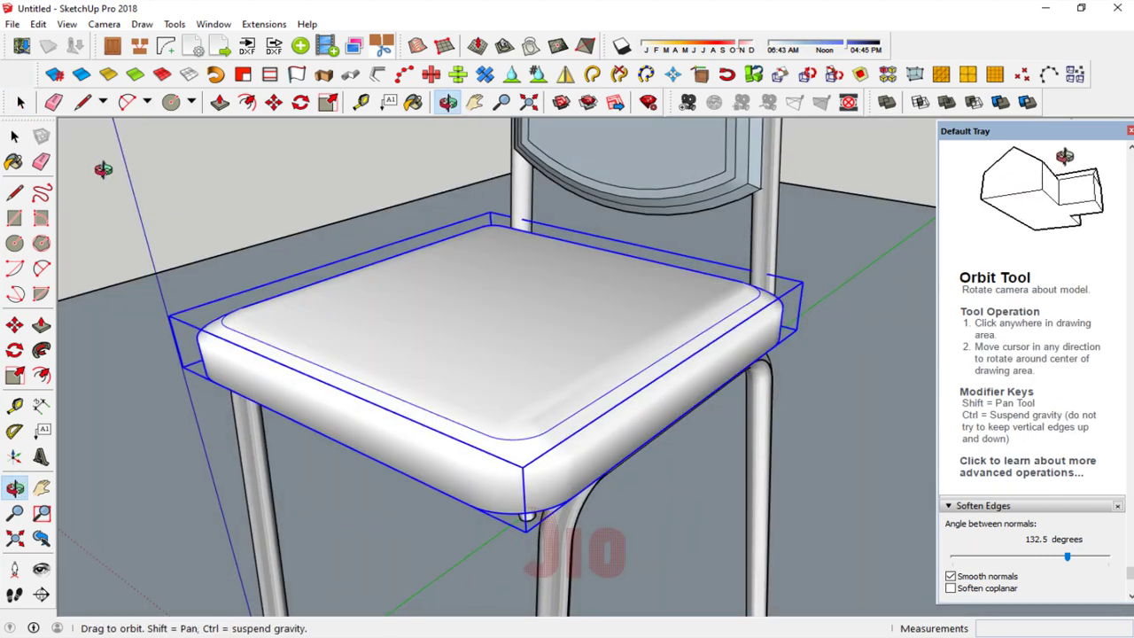
pyautogui.click(16, 134)
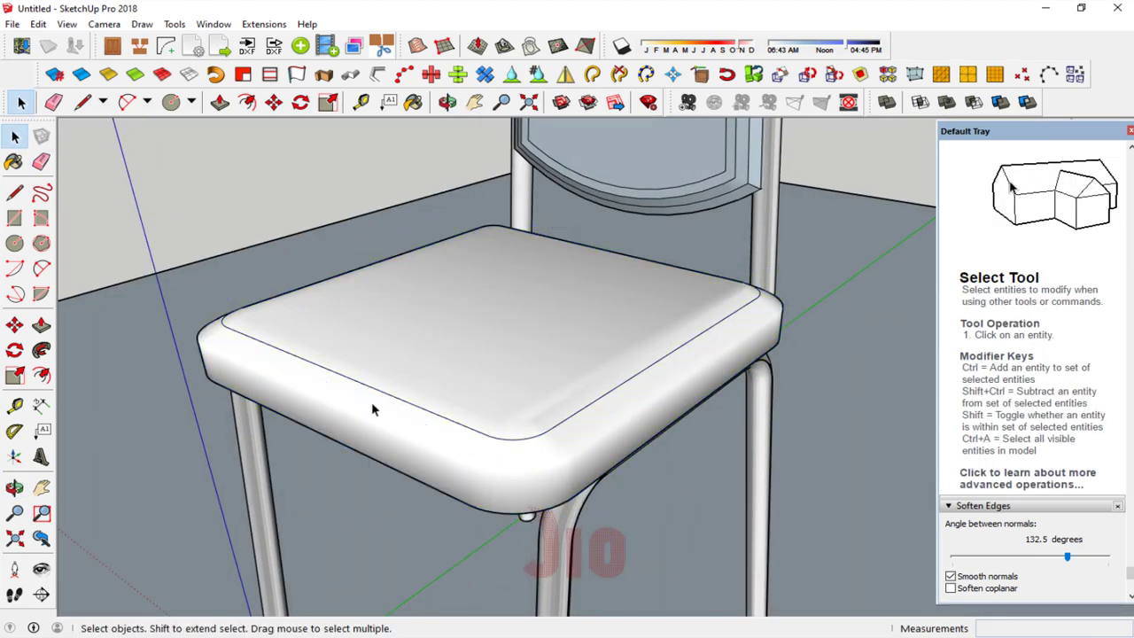
pyautogui.doubleClick(479, 435)
pyautogui.click(483, 437)
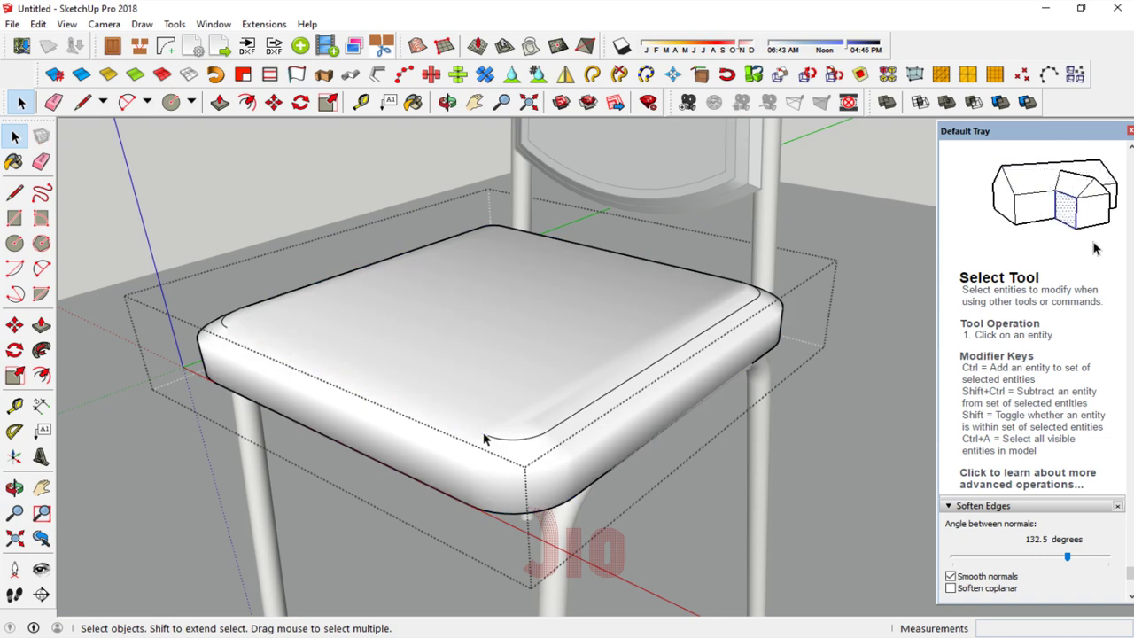
pyautogui.click(499, 443)
pyautogui.click(521, 436)
pyautogui.click(549, 435)
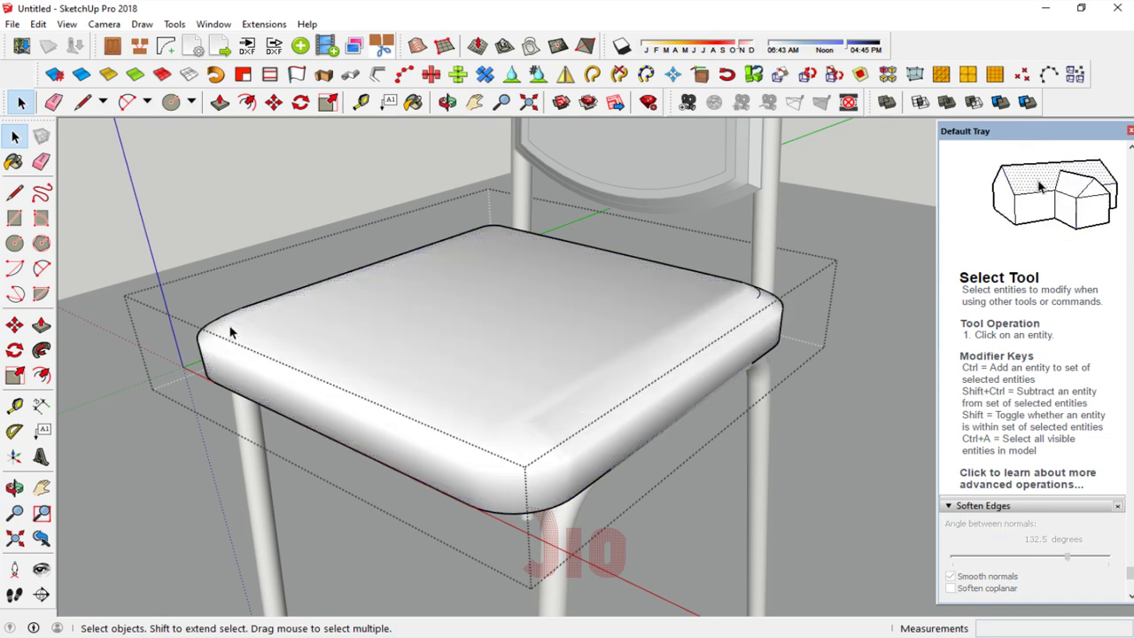
pyautogui.press('Delete')
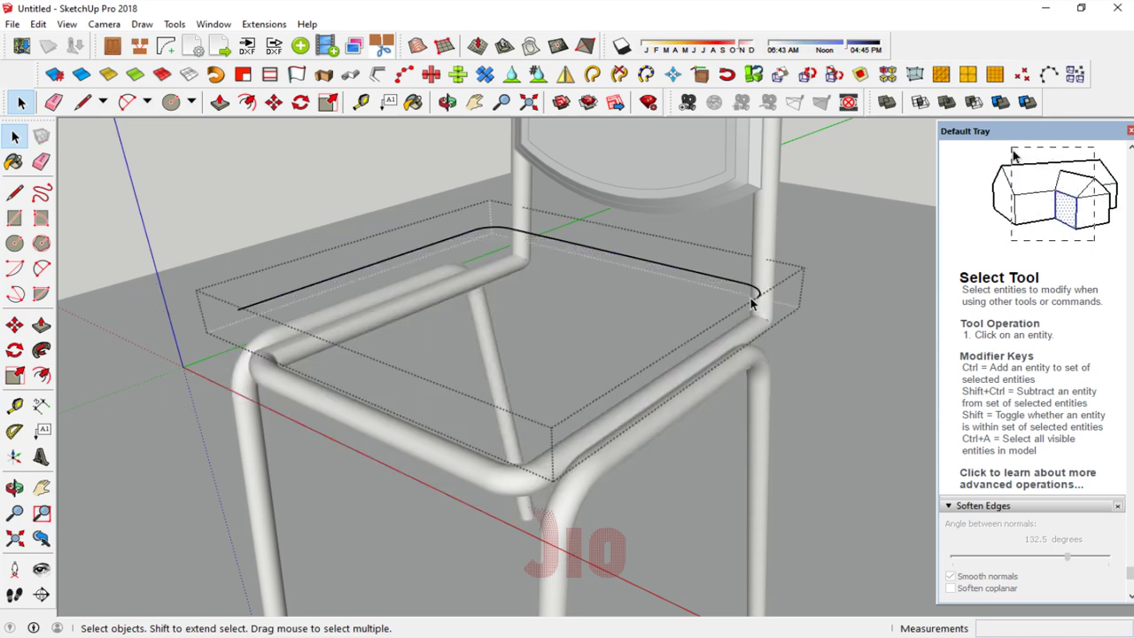
pyautogui.hotkey('ctrl', 'z')
pyautogui.scroll(3, 752, 303)
pyautogui.scroll(3, 749, 310)
pyautogui.scroll(2, 745, 323)
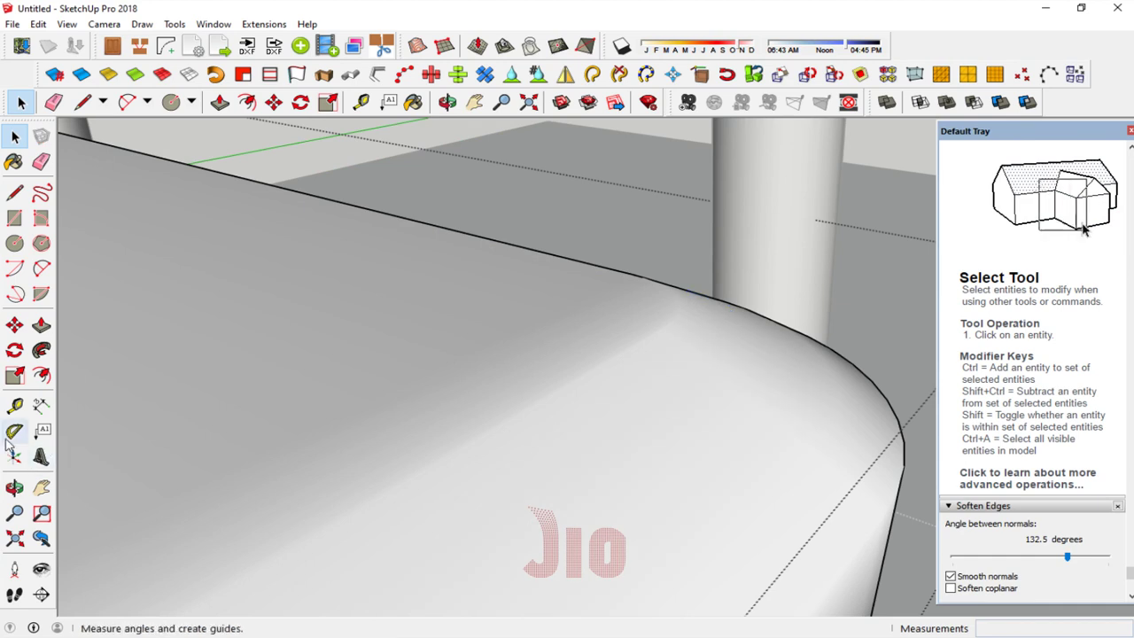
# Step: Zoom into the seat's top corner and remove the stray inner arc edge
pyautogui.click(14, 488)
pyautogui.moveTo(499, 410); pyautogui.dragTo(300, 213)
pyautogui.hotkey('shift', 'z')
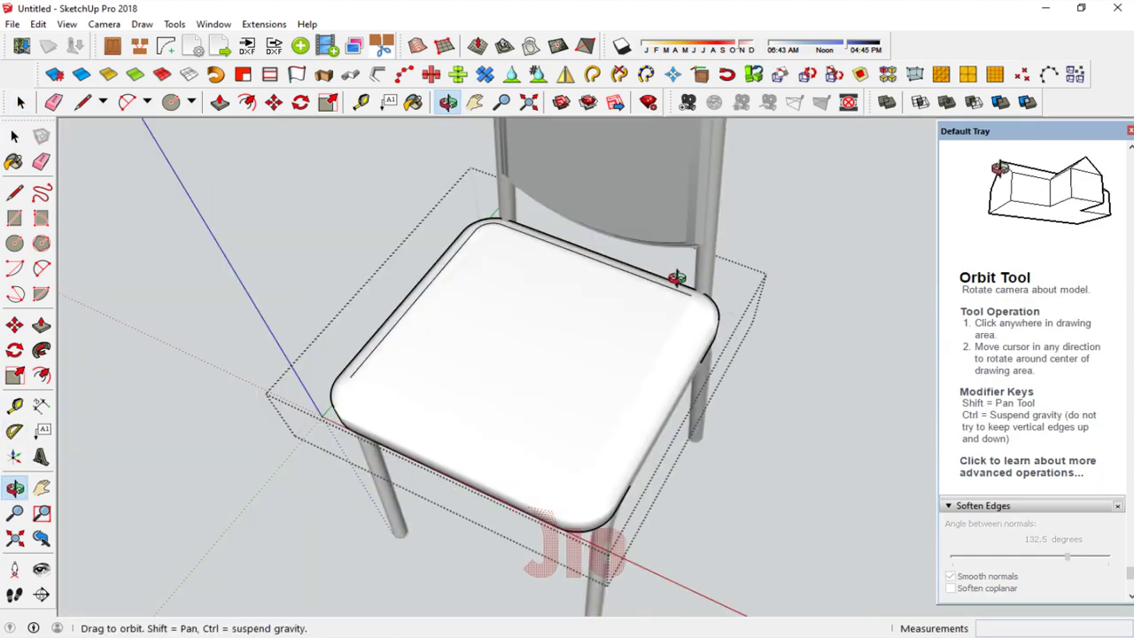
pyautogui.scroll(5, 469, 245)
pyautogui.scroll(3, 531, 253)
pyautogui.scroll(3, 531, 254)
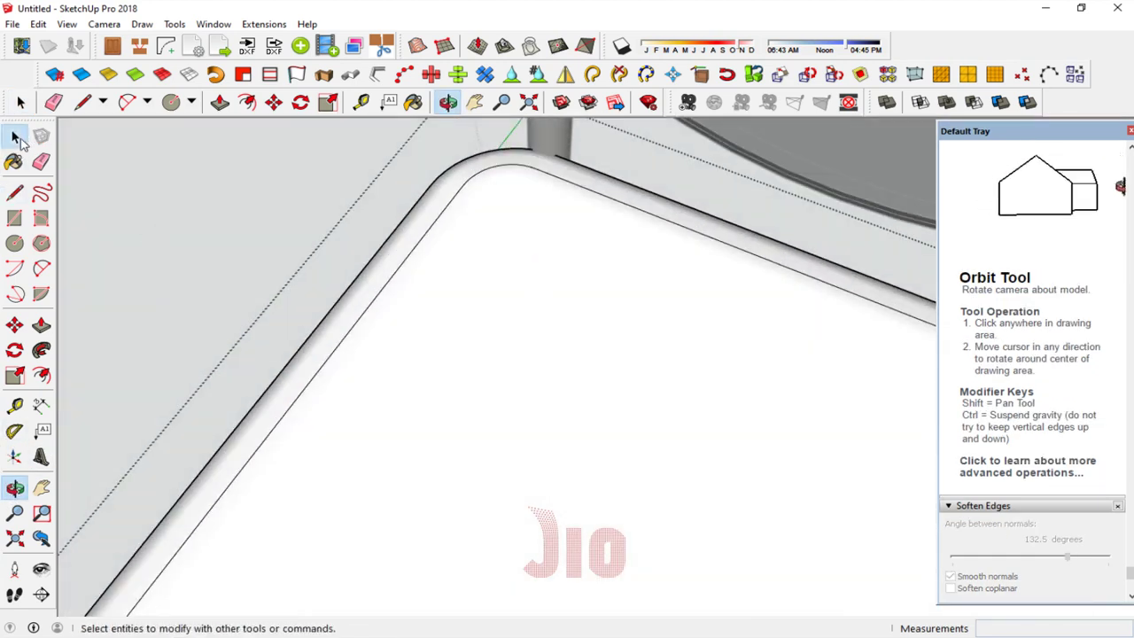
pyautogui.click(15, 136)
pyautogui.click(443, 220)
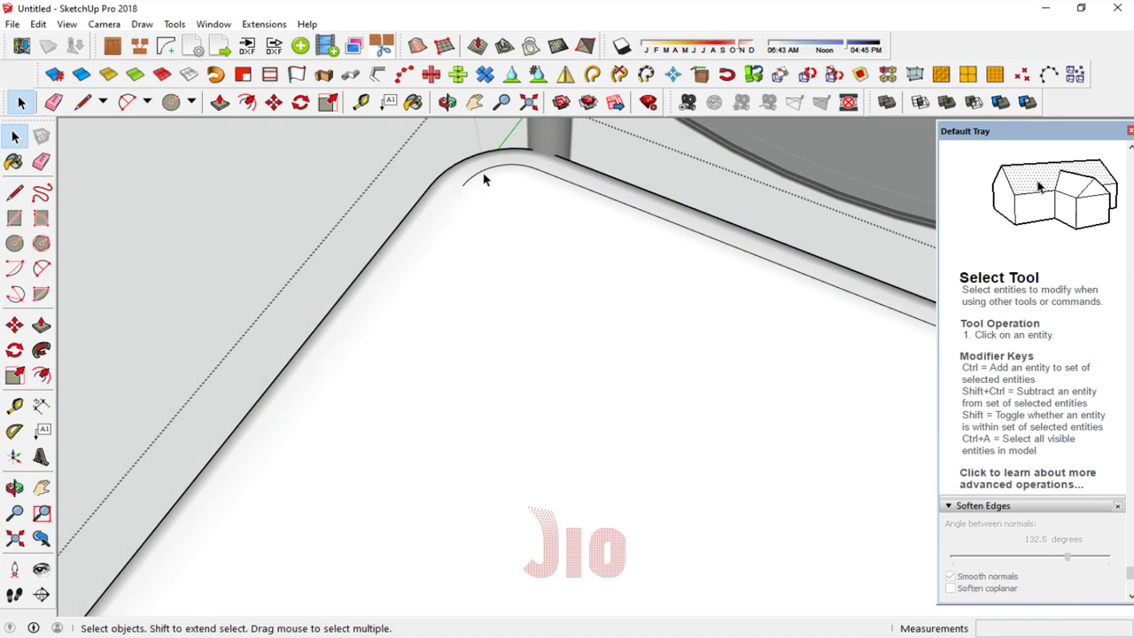
pyautogui.click(489, 177)
pyautogui.hotkey('ctrl', 'z')
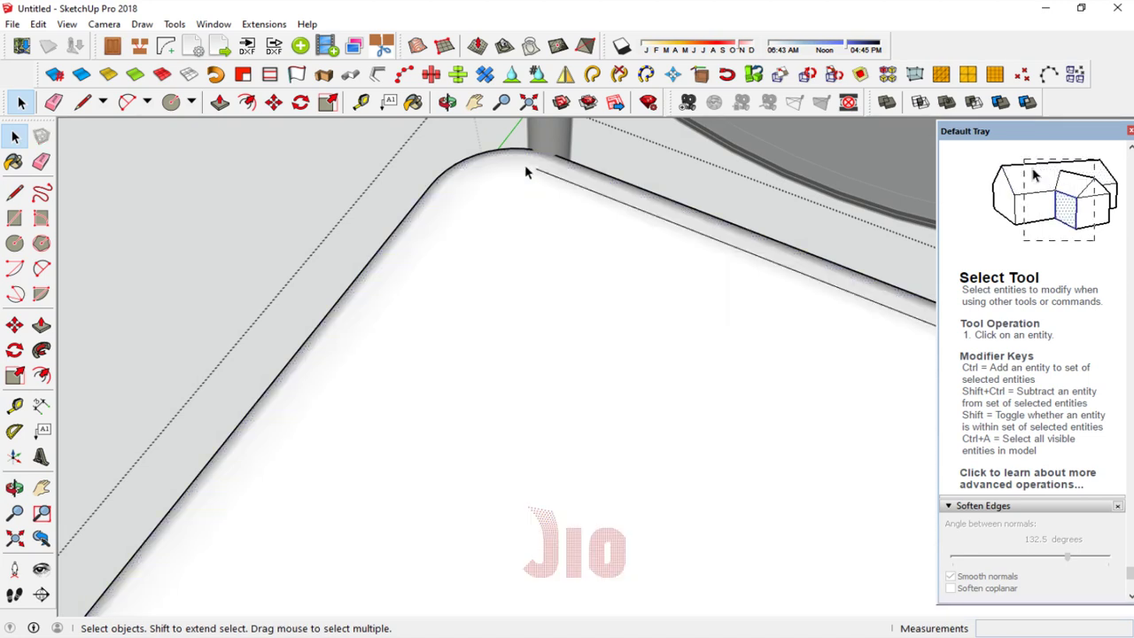
pyautogui.scroll(-5, 457, 283)
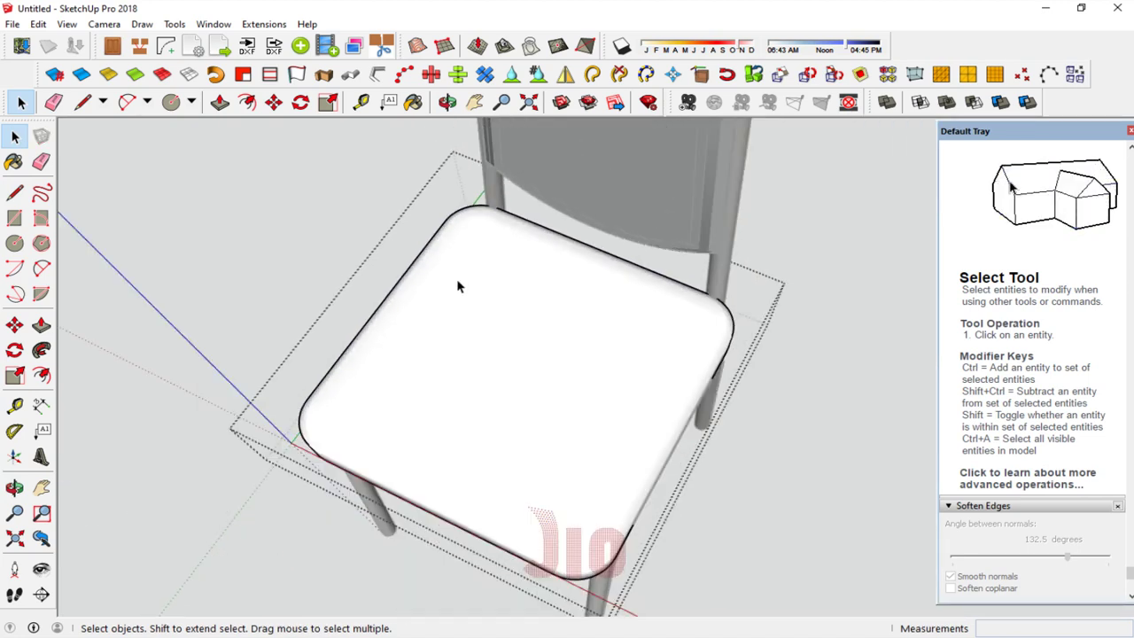
# Step: From a lower side view, open the seat group for editing
pyautogui.click(14, 486)
pyautogui.moveTo(585, 355); pyautogui.dragTo(587, 230)
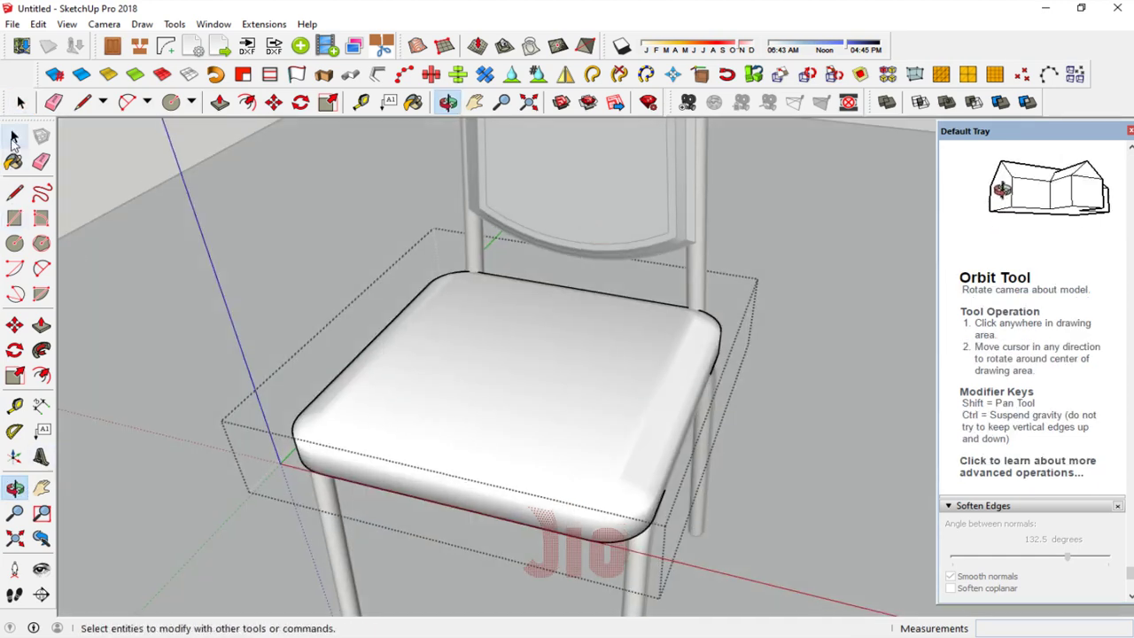
pyautogui.click(15, 136)
pyautogui.click(496, 425)
pyautogui.doubleClick(497, 425)
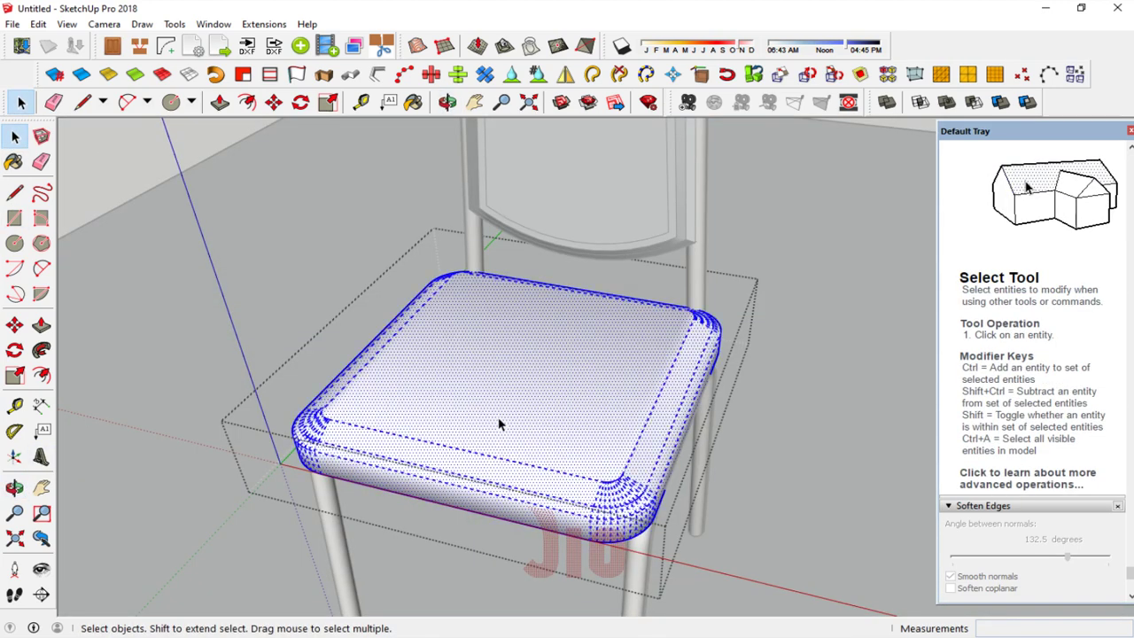
# Step: Paint the seat with Color A06 from the Colors material library
pyautogui.click(1129, 131)
pyautogui.click(15, 164)
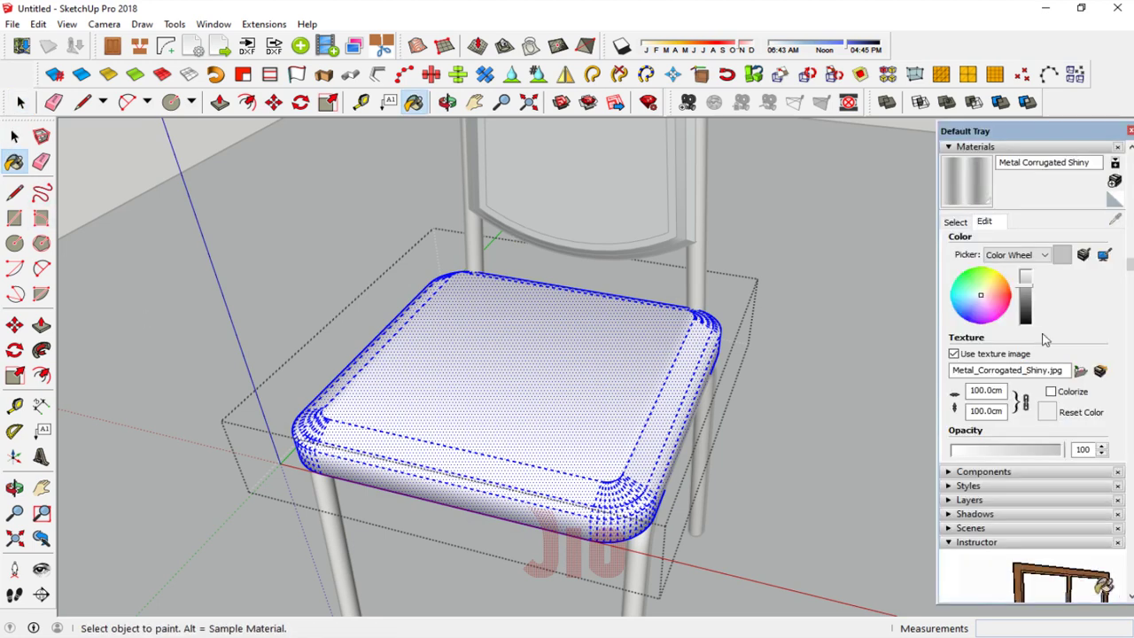
pyautogui.click(954, 222)
pyautogui.click(1099, 242)
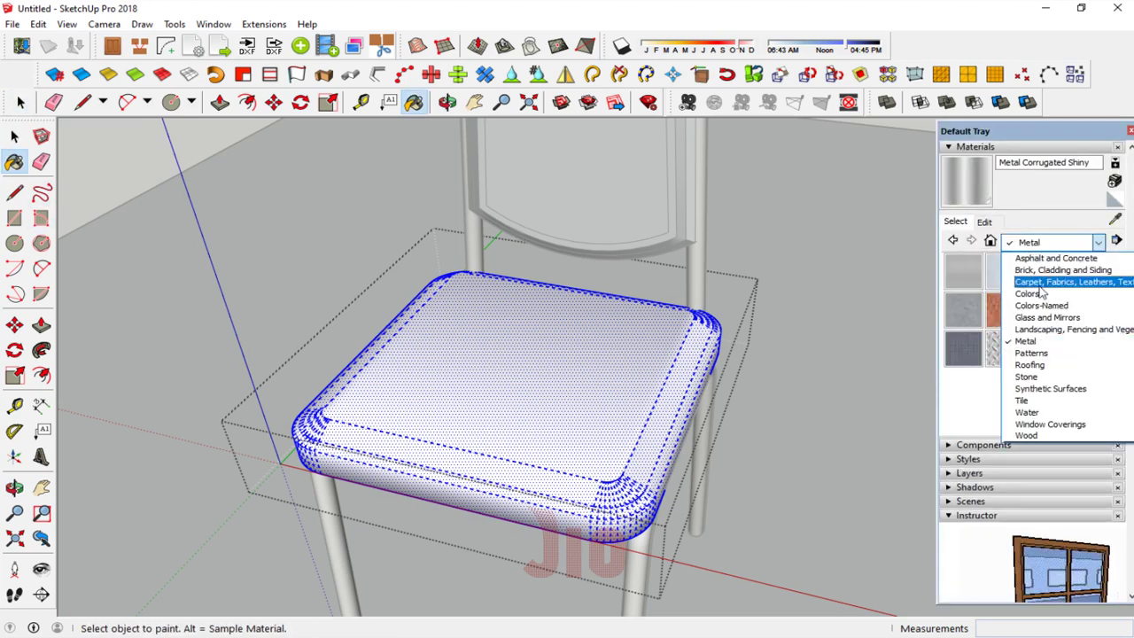
pyautogui.click(1045, 284)
pyautogui.click(1016, 323)
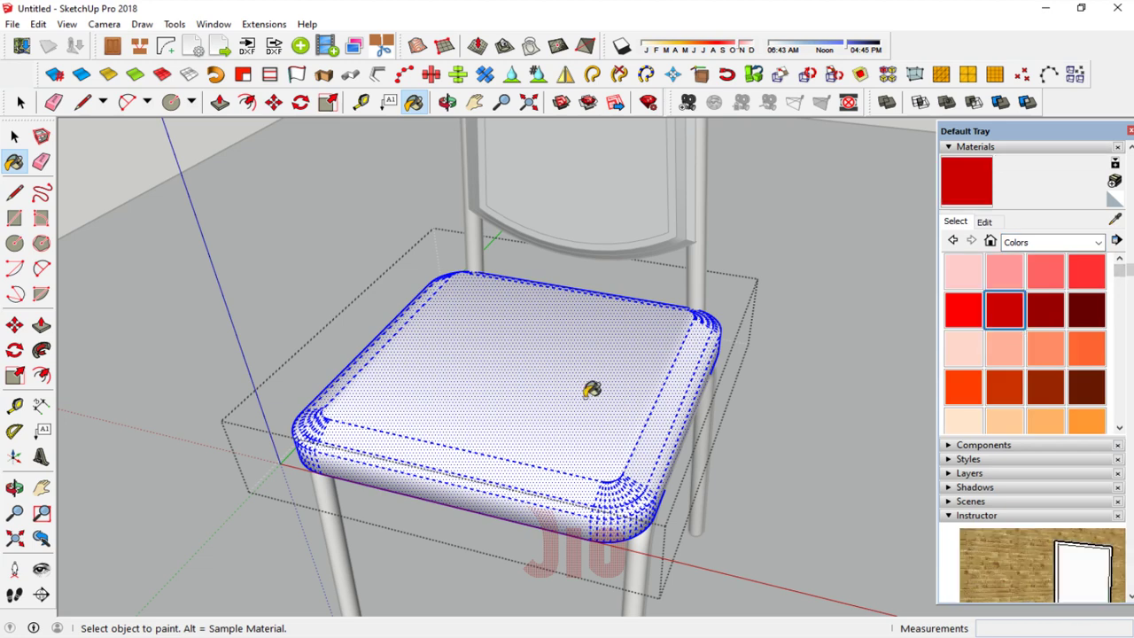
pyautogui.click(588, 394)
pyautogui.click(15, 136)
pyautogui.scroll(-3, 107, 150)
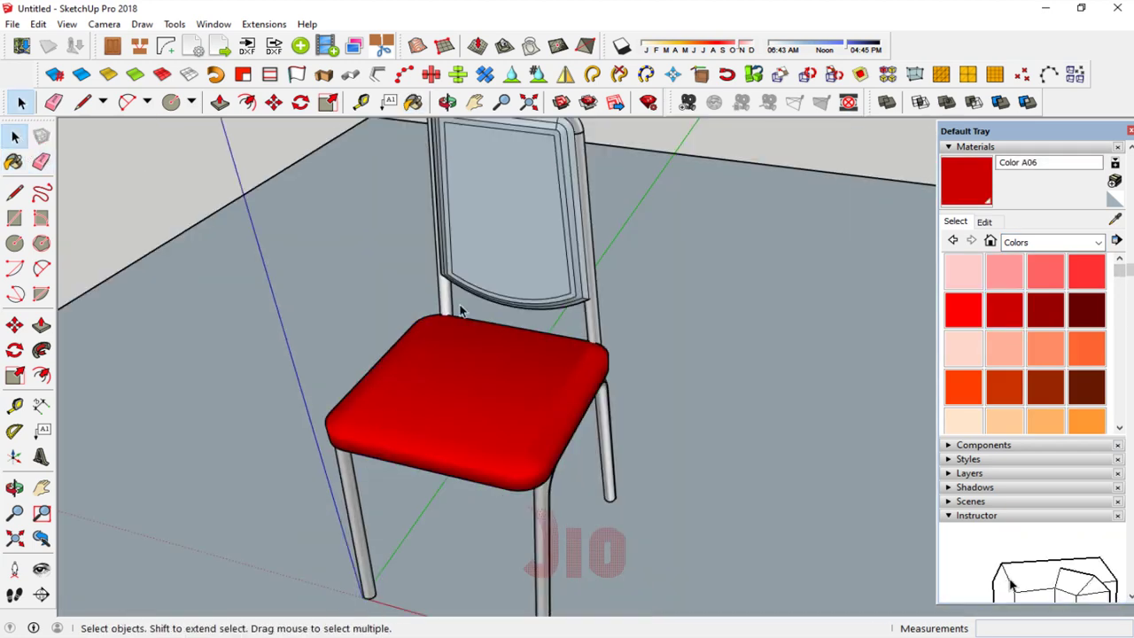
pyautogui.scroll(-2, 476, 416)
pyautogui.moveTo(476, 417); pyautogui.dragTo(486, 242, button='middle')
pyautogui.scroll(2, 526, 289)
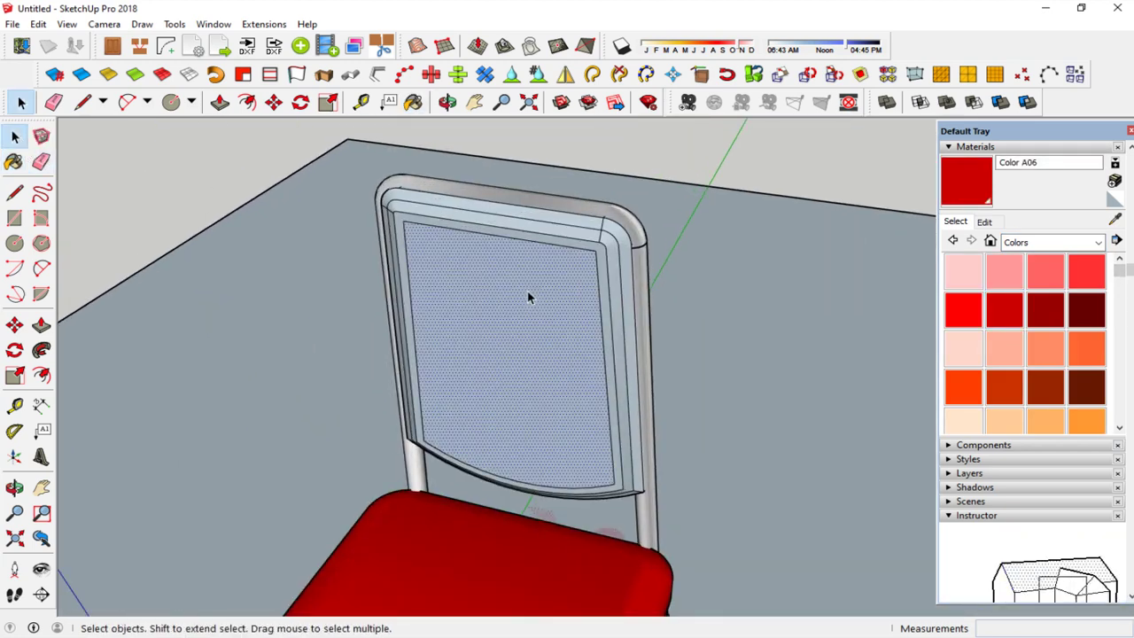
# Step: Select the whole chair back and paint it red with Color A06
pyautogui.tripleClick(527, 290)
pyautogui.rightClick(527, 290)
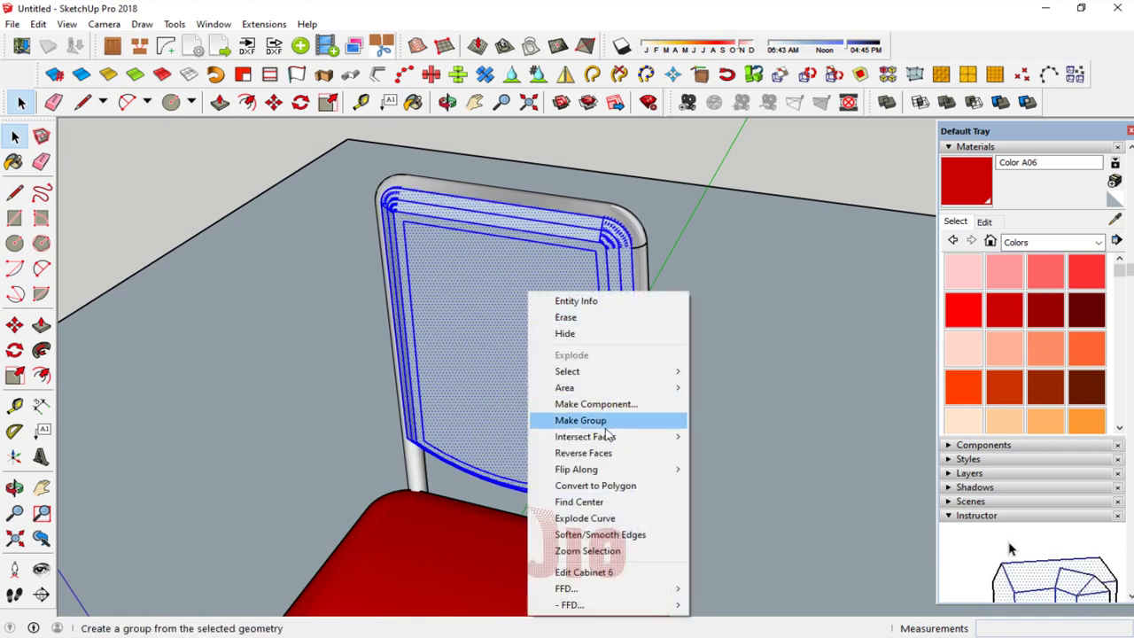
pyautogui.press('Escape')
pyautogui.press('b')
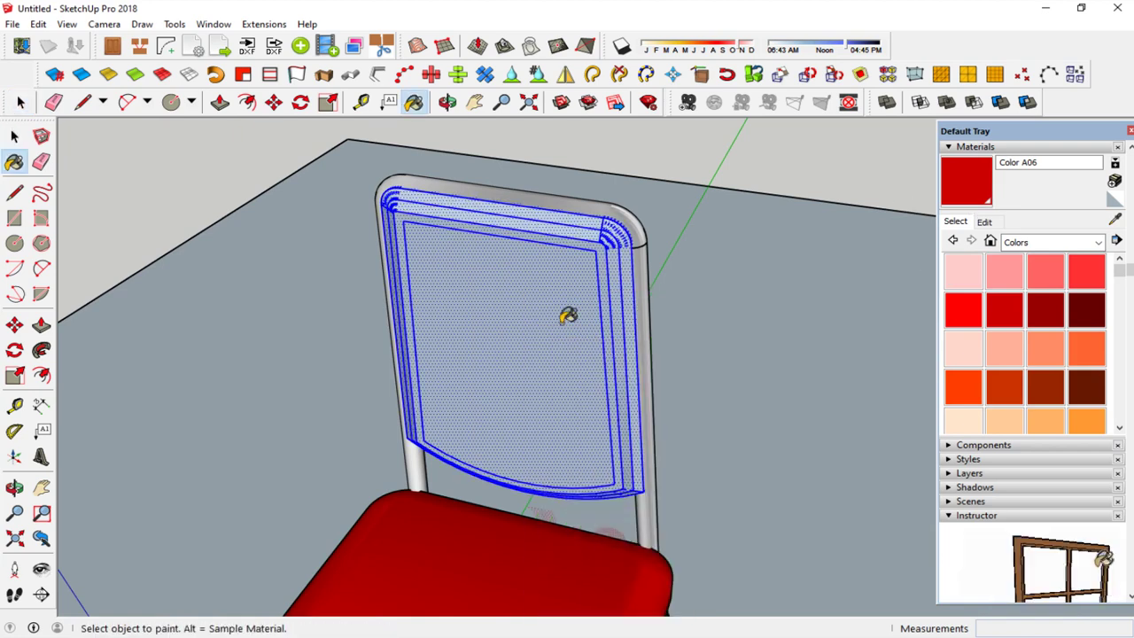
pyautogui.click(569, 316)
# Step: Make the red back a group and soften its edges at 132.5 degrees
pyautogui.rightClick(499, 296)
pyautogui.click(558, 424)
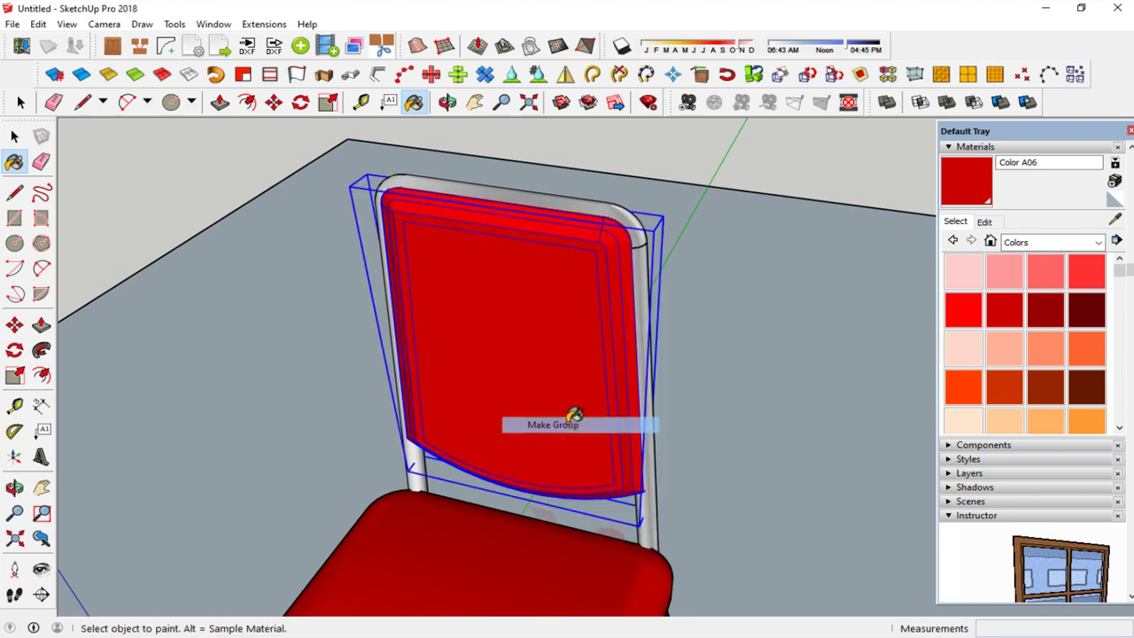
pyautogui.rightClick(486, 280)
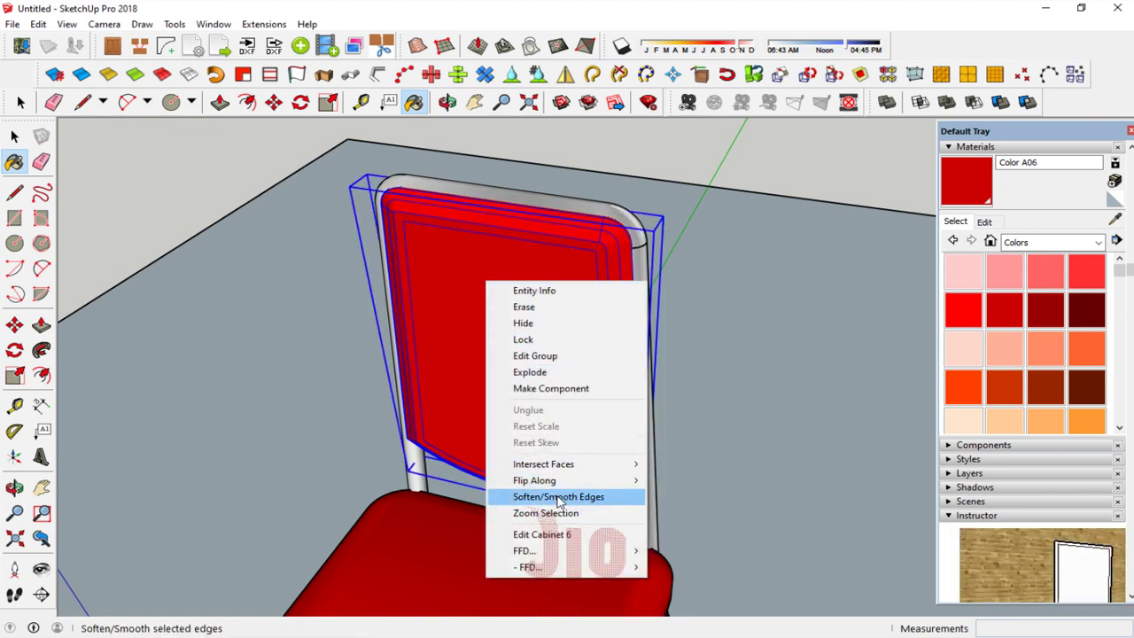
pyautogui.click(559, 497)
pyautogui.click(14, 136)
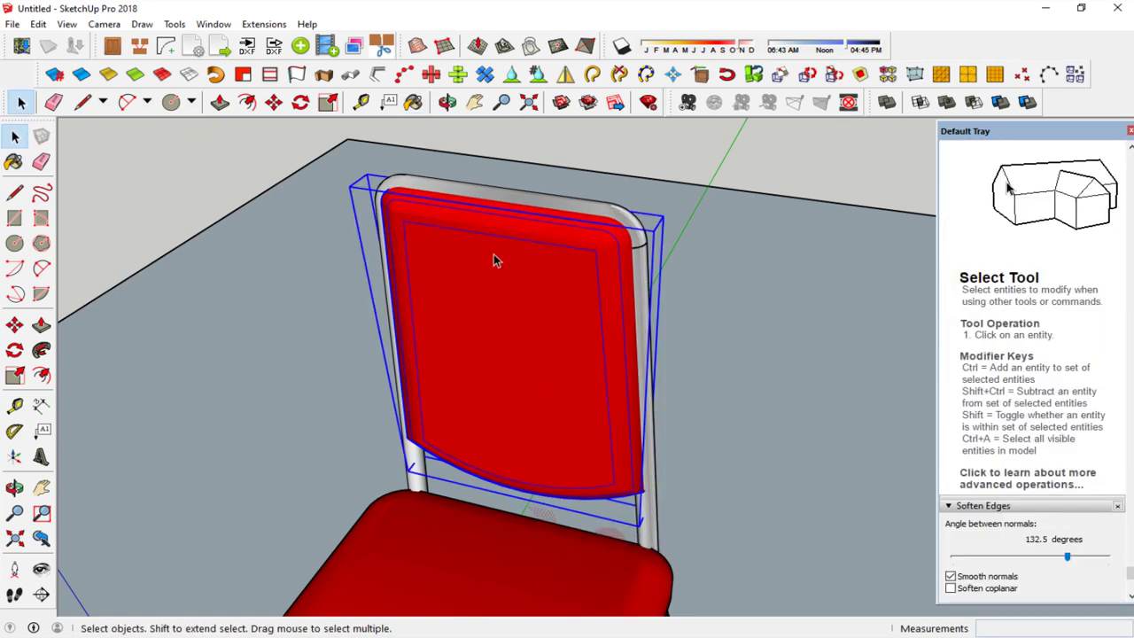
pyautogui.click(698, 248)
# Step: Inside the back group, delete the leftover vertical and left inner edge lines
pyautogui.tripleClick(580, 326)
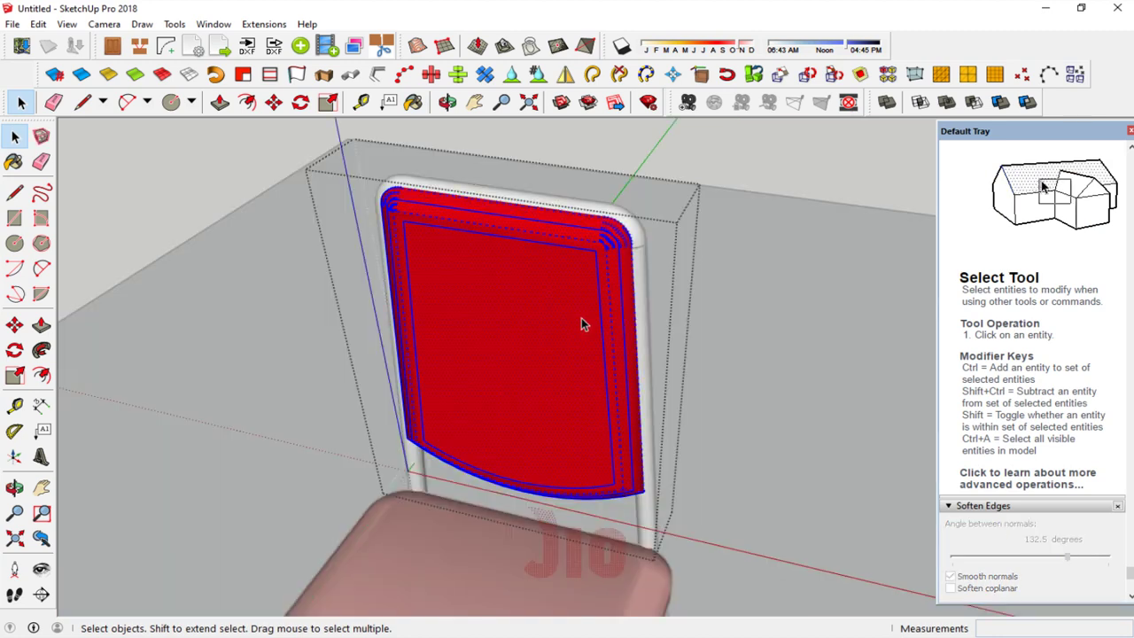
pyautogui.moveTo(582, 319); pyautogui.dragTo(602, 299, button='middle')
pyautogui.click(596, 301)
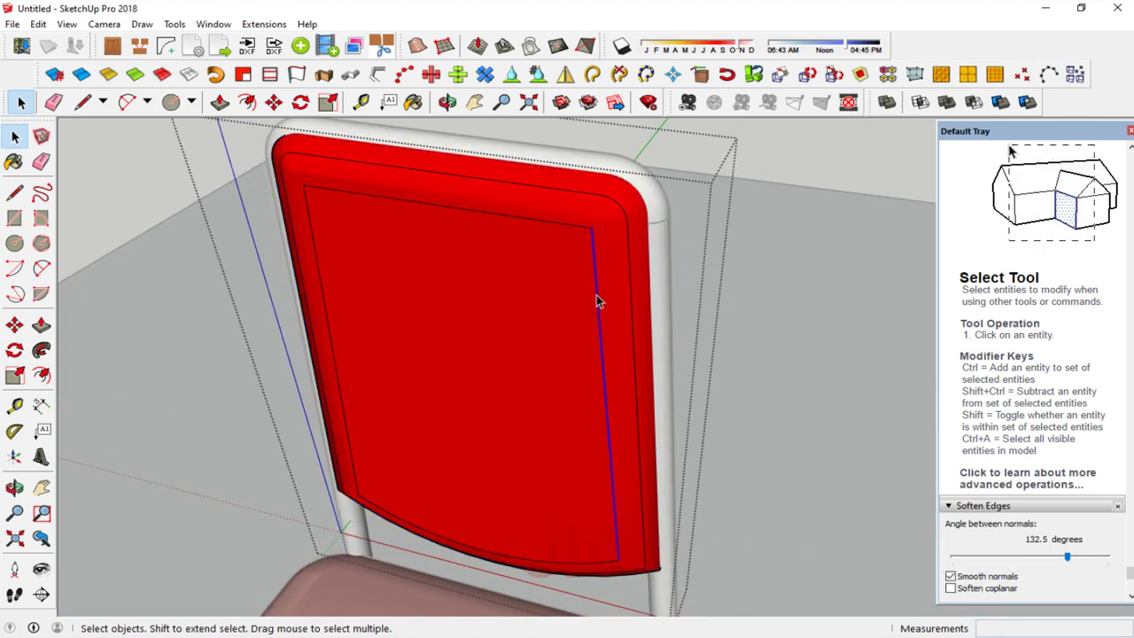
pyautogui.press('Delete')
pyautogui.click(567, 229)
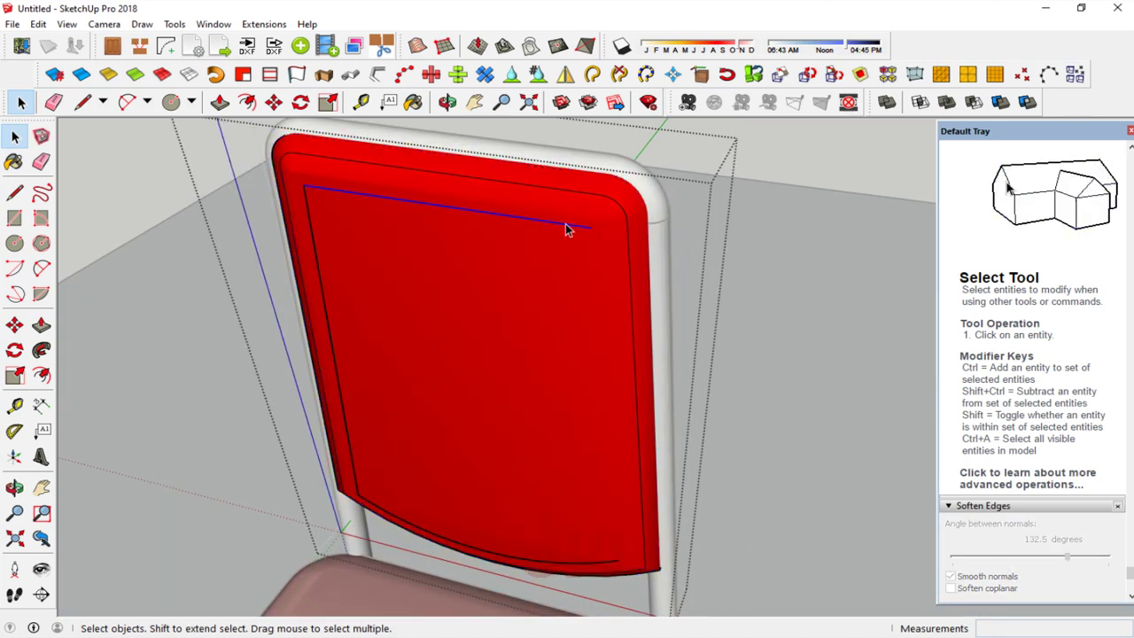
pyautogui.click(319, 281)
pyautogui.press('Delete')
# Step: Delete the remaining top and right inner edges and zoom around to check the surface
pyautogui.click(372, 505)
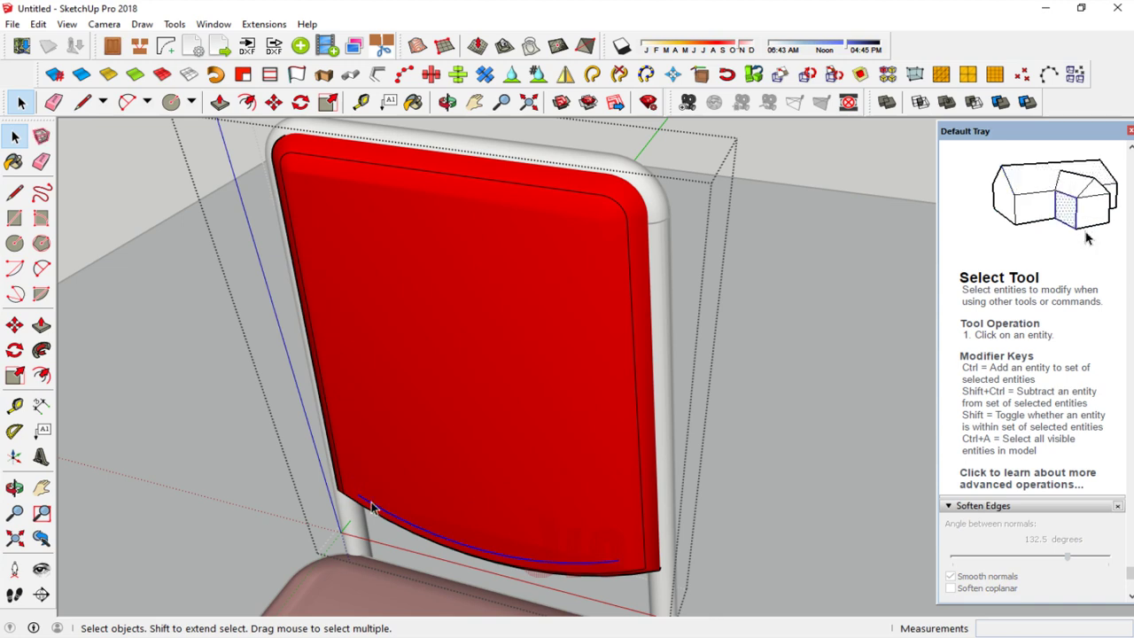
pyautogui.click(462, 176)
pyautogui.press('Delete')
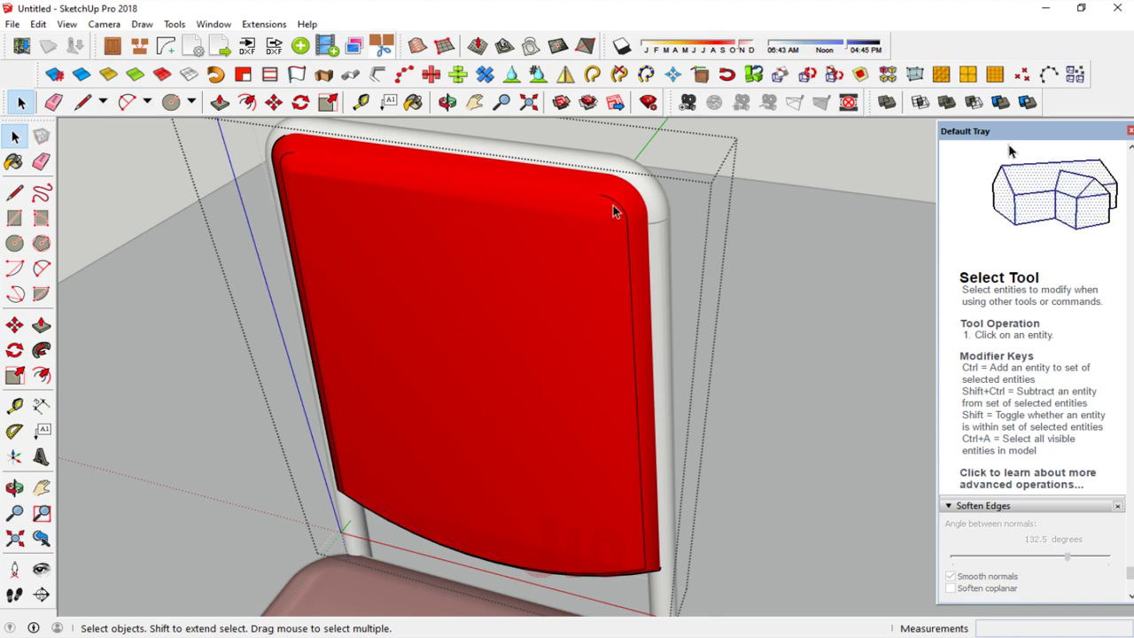
pyautogui.click(629, 251)
pyautogui.press('Delete')
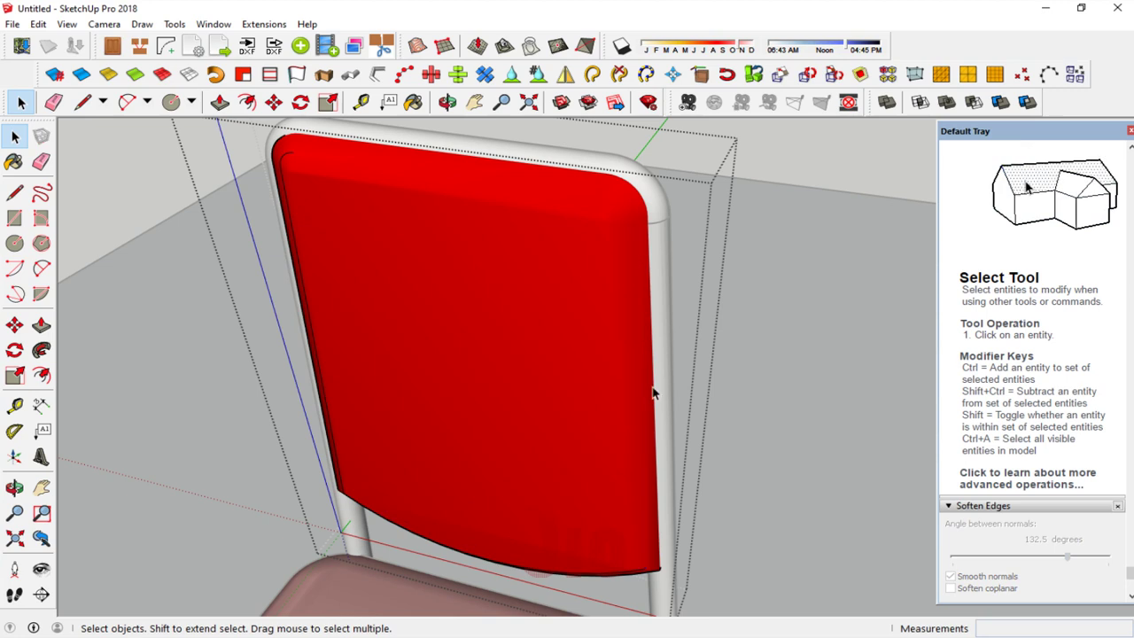
pyautogui.scroll(-5, 704, 423)
pyautogui.scroll(6, 488, 295)
pyautogui.scroll(-3, 546, 288)
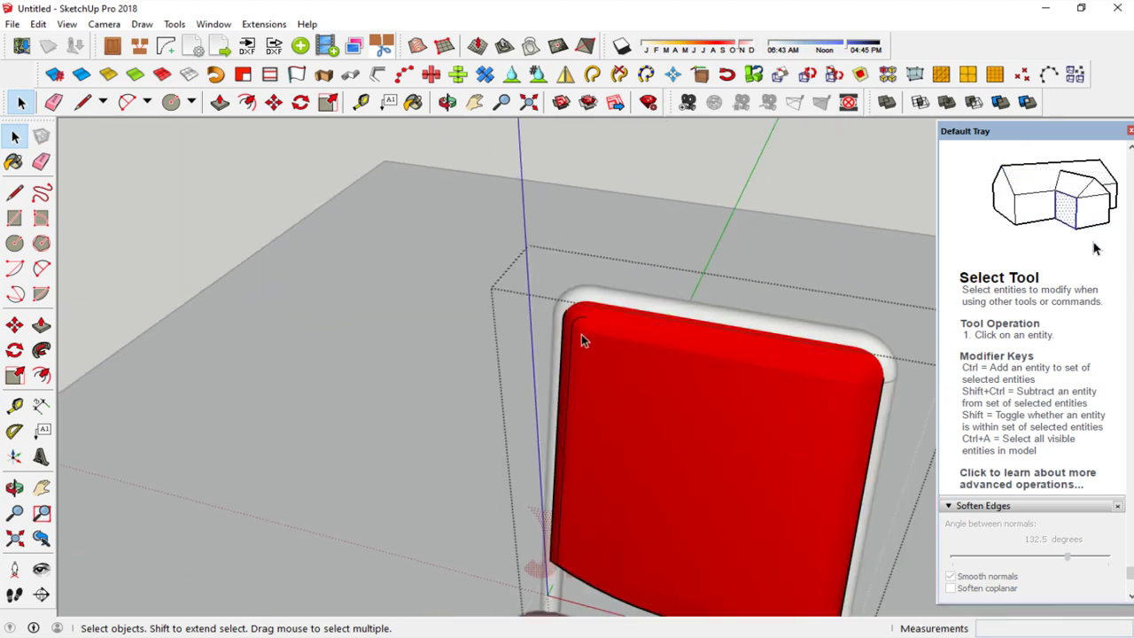
pyautogui.scroll(2, 581, 337)
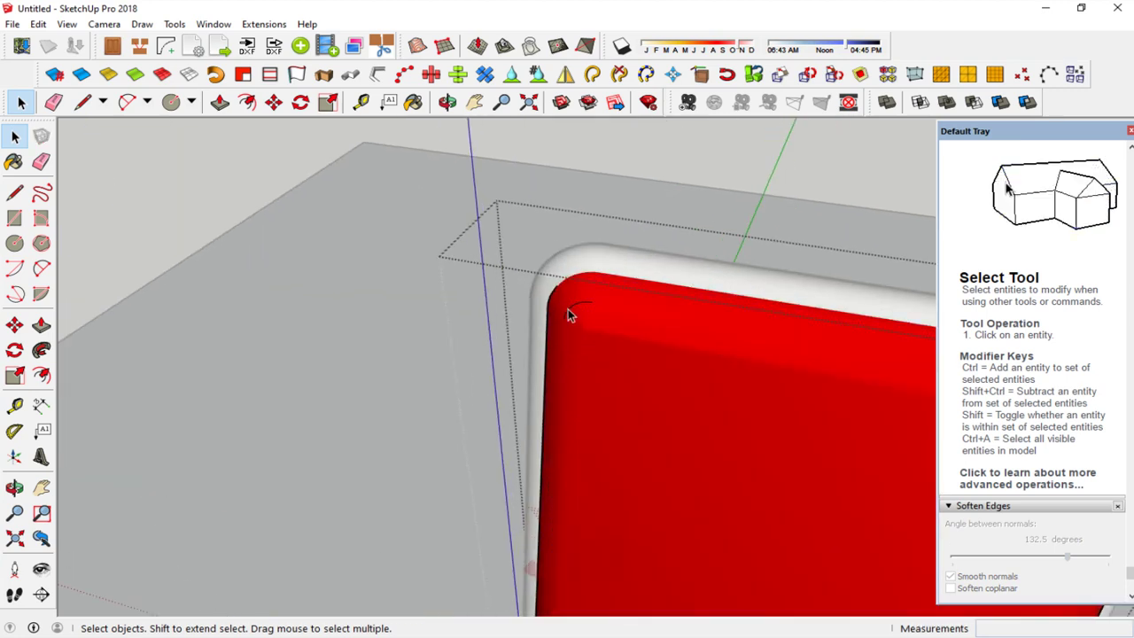
pyautogui.scroll(-5, 463, 284)
pyautogui.scroll(3, 522, 372)
pyautogui.scroll(3, 611, 374)
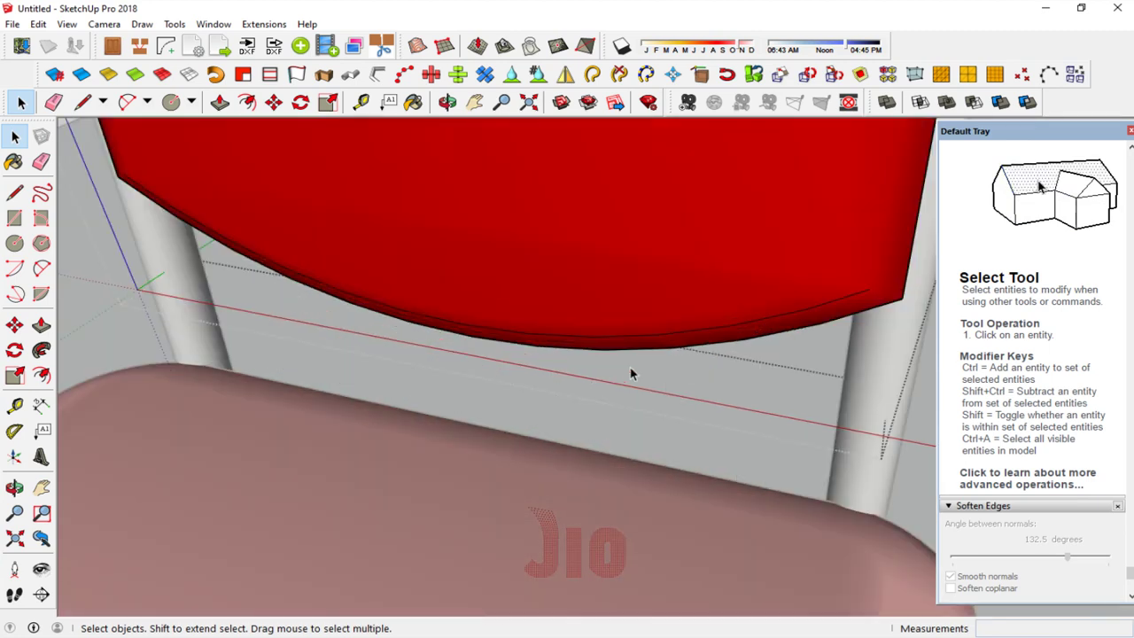
pyautogui.scroll(-4, 626, 343)
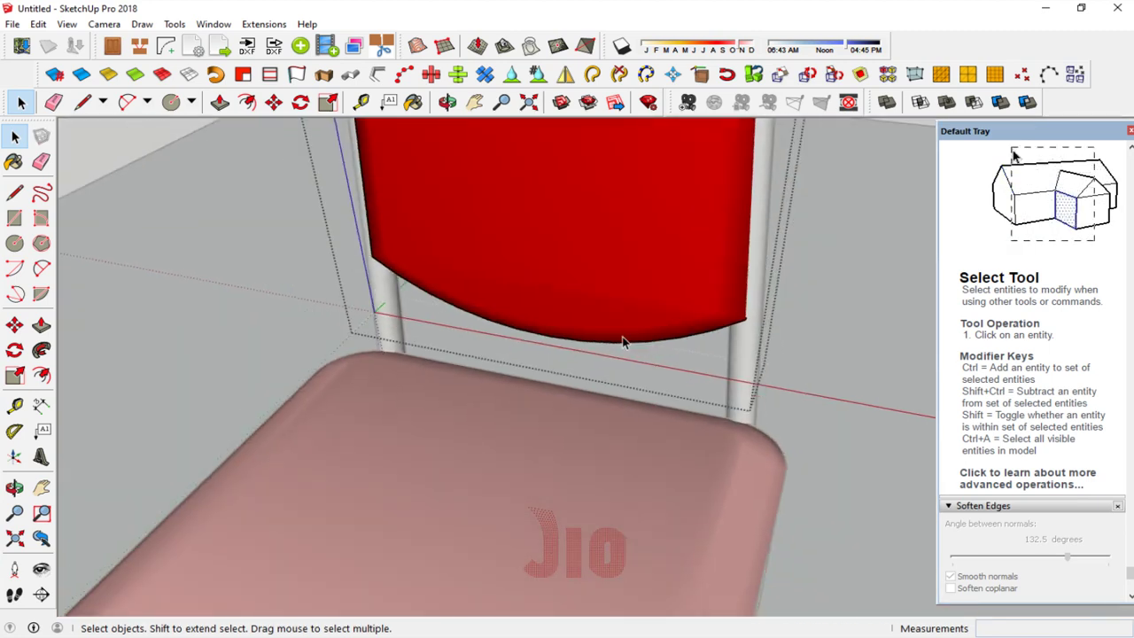
pyautogui.scroll(-2, 622, 336)
# Step: Orbit down to a near-ground side view of the finished red chair
pyautogui.scroll(2, 578, 410)
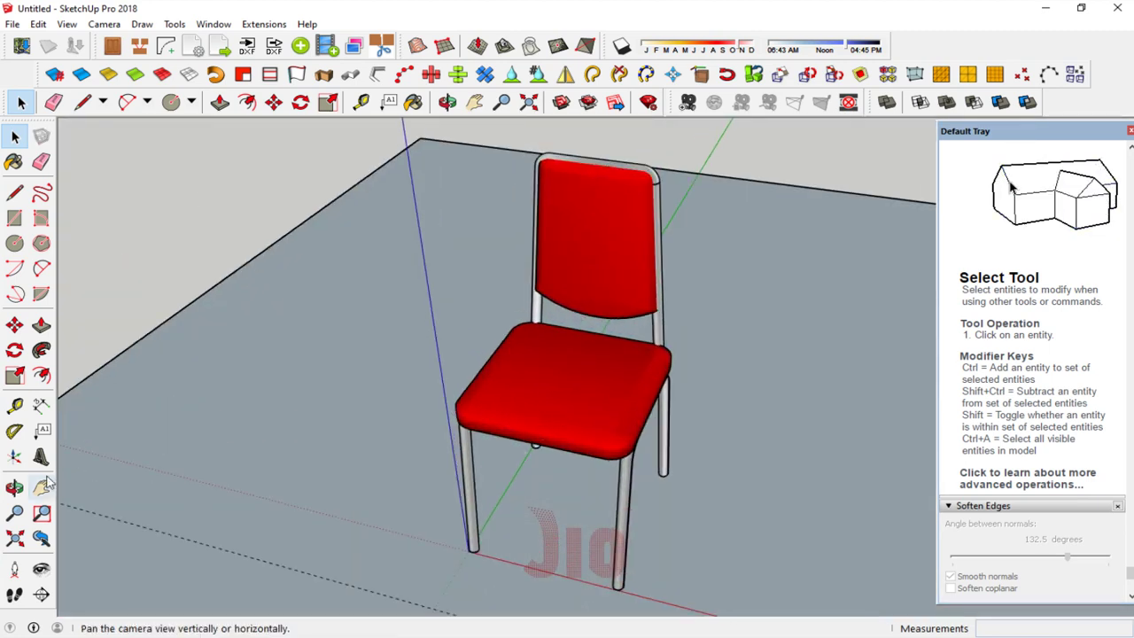
pyautogui.click(14, 485)
pyautogui.moveTo(576, 372)
pyautogui.mouseDown()
pyautogui.moveTo(701, 352)
pyautogui.moveTo(463, 393)
pyautogui.moveTo(519, 331)
pyautogui.moveTo(612, 523)
pyautogui.moveTo(469, 501)
pyautogui.moveTo(570, 481)
pyautogui.moveTo(552, 456)
pyautogui.moveTo(738, 425)
pyautogui.moveTo(531, 437)
pyautogui.moveTo(398, 417)
pyautogui.moveTo(540, 399)
pyautogui.moveTo(458, 289)
pyautogui.moveTo(418, 265)
pyautogui.moveTo(525, 304)
pyautogui.moveTo(443, 293)
pyautogui.moveTo(380, 309)
pyautogui.moveTo(505, 265)
pyautogui.moveTo(455, 384)
pyautogui.moveTo(445, 506)
pyautogui.moveTo(490, 428)
pyautogui.moveTo(541, 410)
pyautogui.moveTo(512, 448)
pyautogui.moveTo(572, 435)
pyautogui.mouseUp()
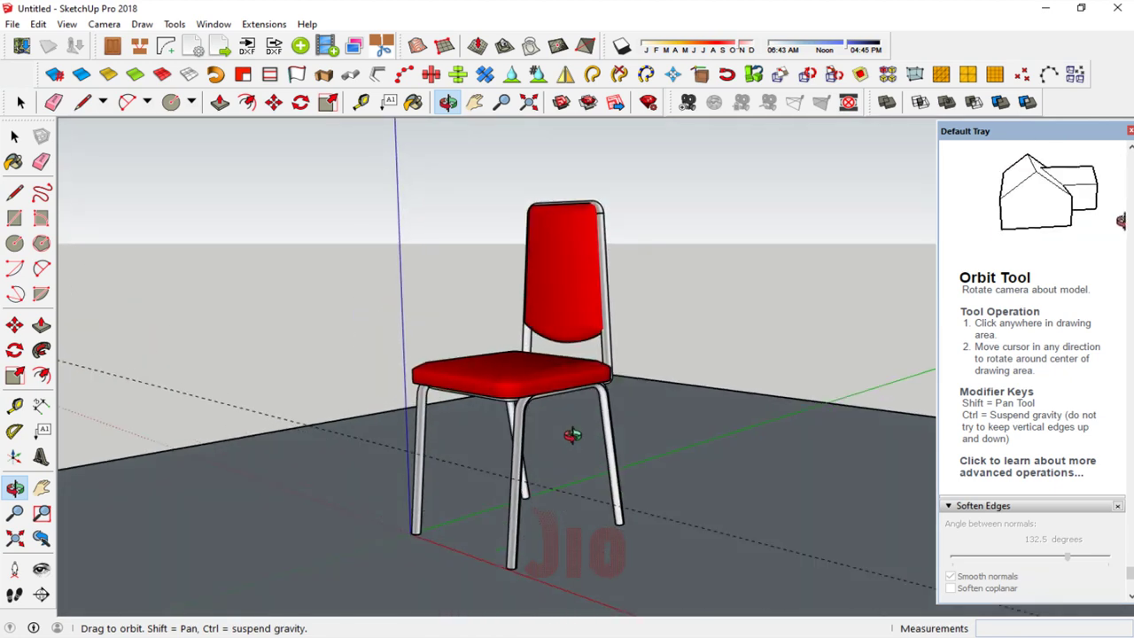